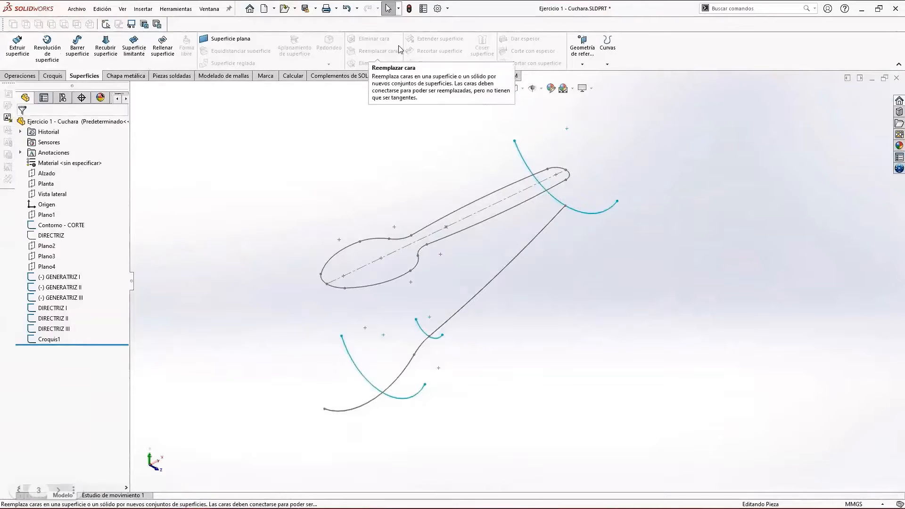
# Step: Extrude the curved side-profile sketch Croquis1 into a surface using the mid-plane (Plano medio) end condition
pyautogui.click(14, 52)
pyautogui.click(465, 308)
pyautogui.click(87, 181)
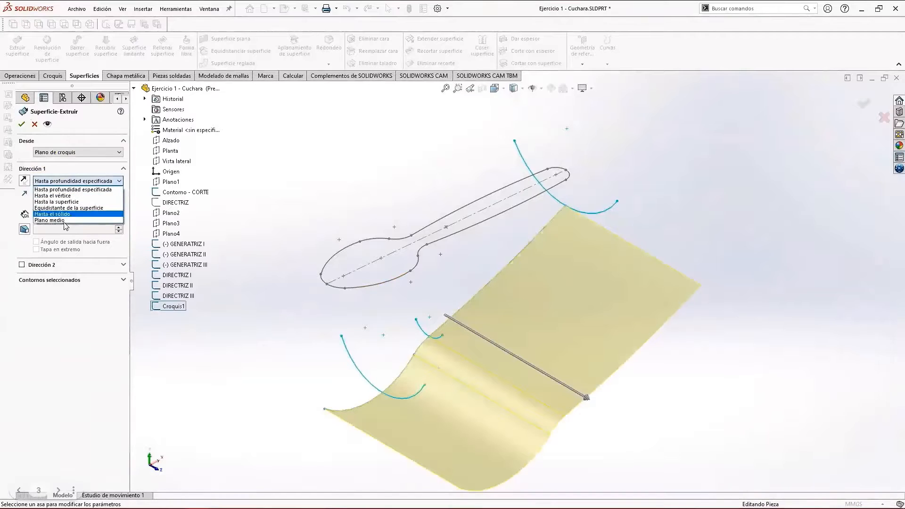
pyautogui.click(48, 220)
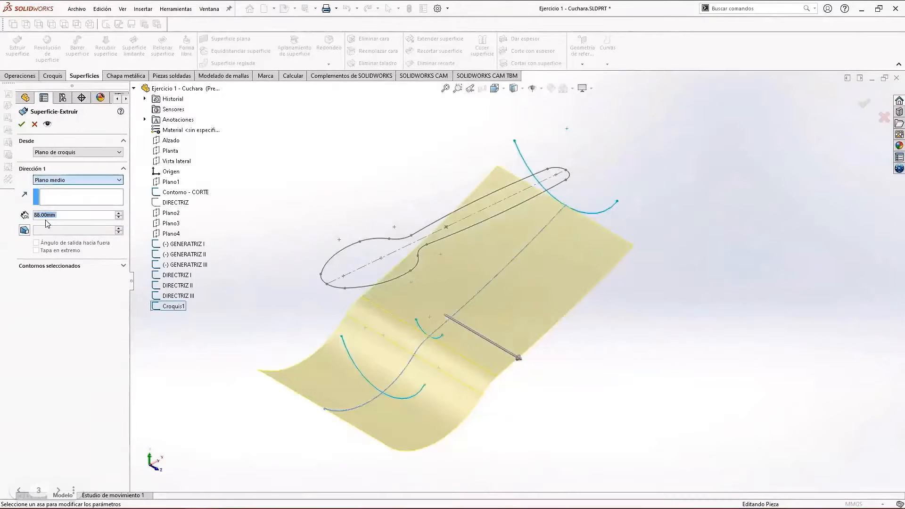
pyautogui.click(21, 123)
pyautogui.moveTo(430, 369); pyautogui.dragTo(451, 370, button='middle')
# Step: Trim the extruded surface with the Contorno - CORTE sketch, keeping only the spoon-shaped region inside the outline
pyautogui.click(426, 52)
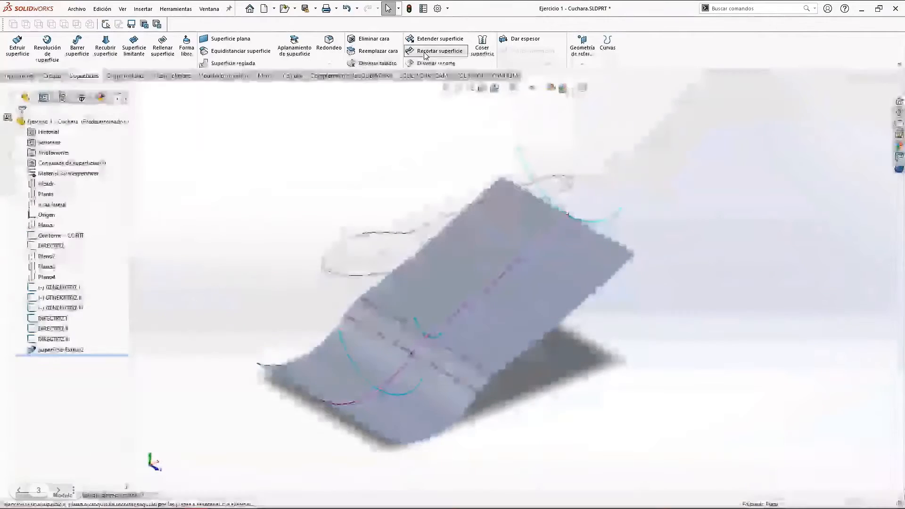
pyautogui.click(371, 236)
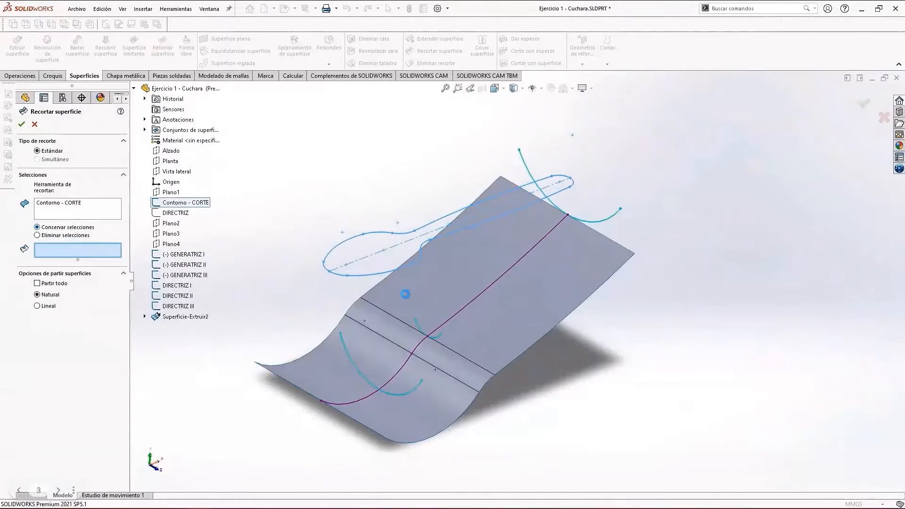
pyautogui.click(451, 311)
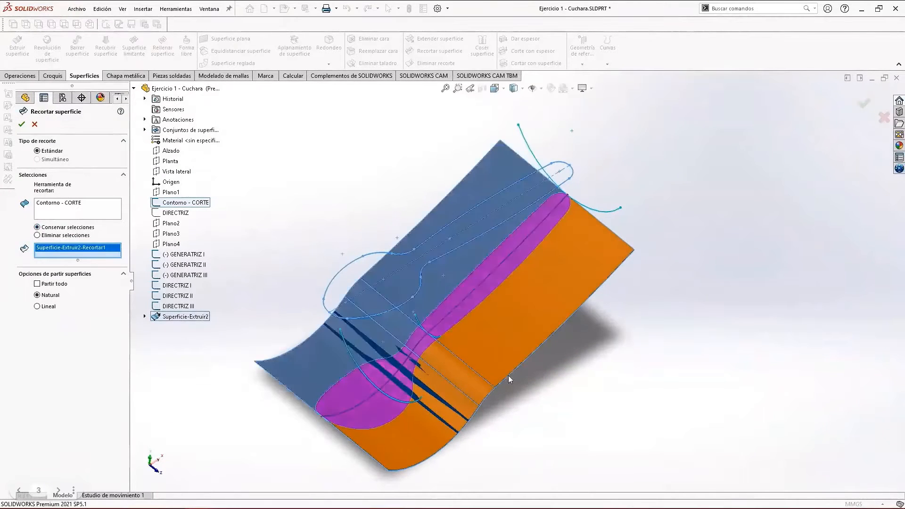
pyautogui.click(21, 124)
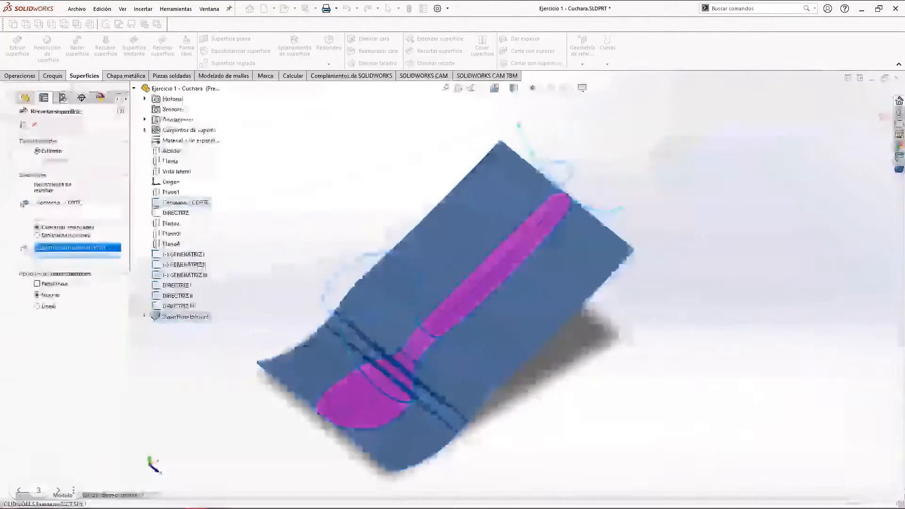
pyautogui.moveTo(622, 358); pyautogui.dragTo(591, 269, button='middle')
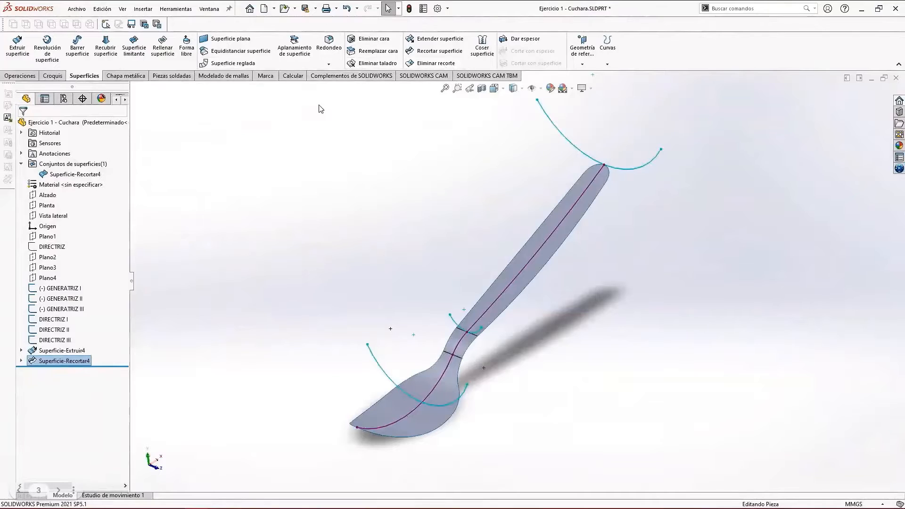
# Step: Flatten the spoon surface's bowl, neck and handle faces, using the vertex at the handle's end as the fixed point
pyautogui.click(295, 48)
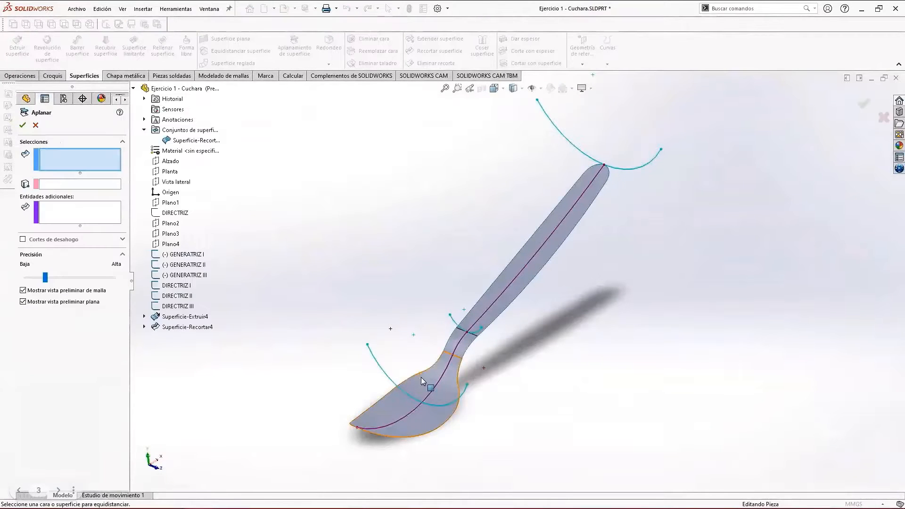
pyautogui.click(420, 377)
pyautogui.click(452, 347)
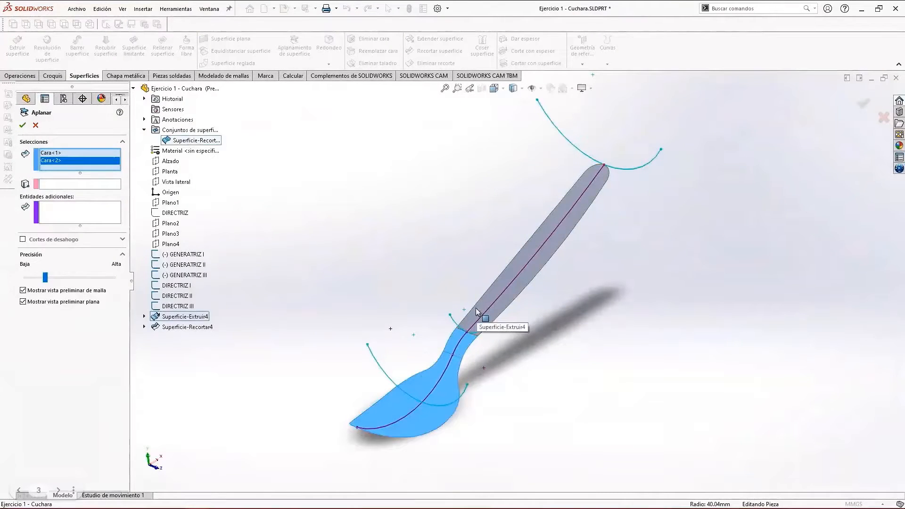
pyautogui.click(476, 326)
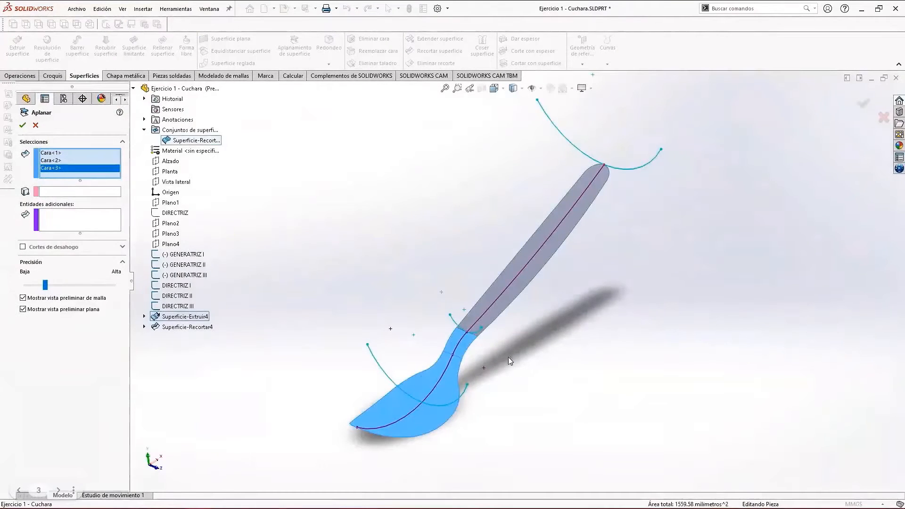
pyautogui.click(73, 192)
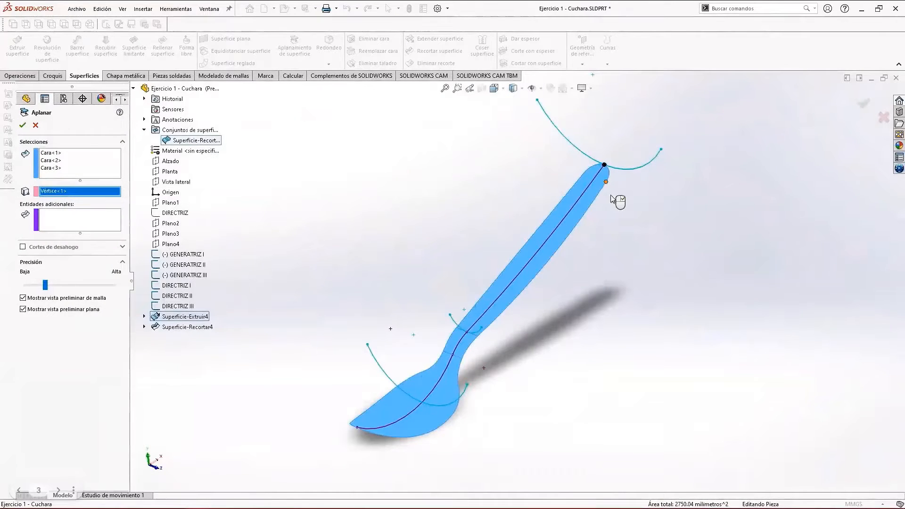
pyautogui.moveTo(612, 278); pyautogui.dragTo(511, 266, button='middle')
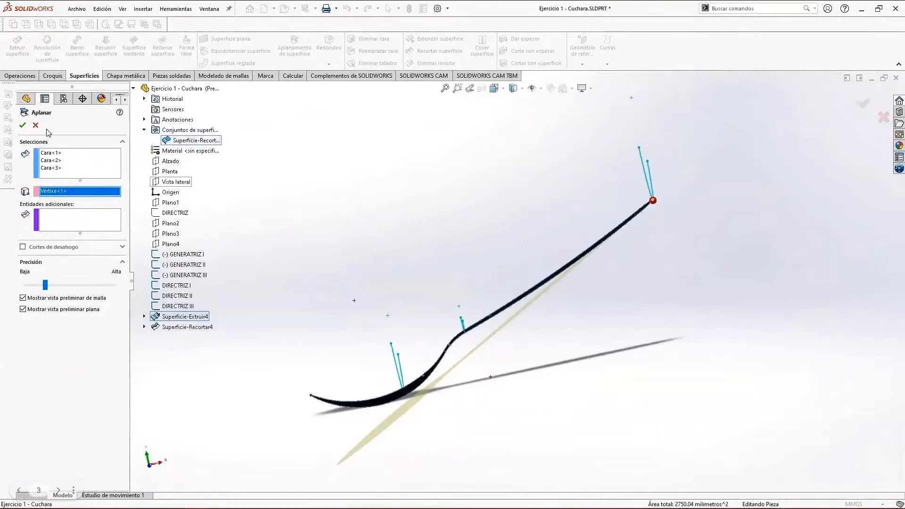
pyautogui.click(22, 125)
pyautogui.scroll(-3, 466, 396)
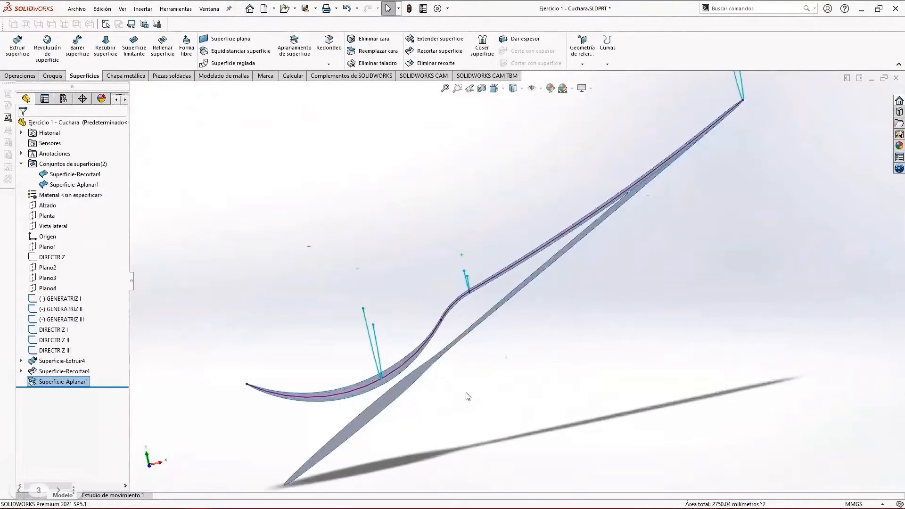
pyautogui.moveTo(466, 396); pyautogui.dragTo(503, 290, button='middle')
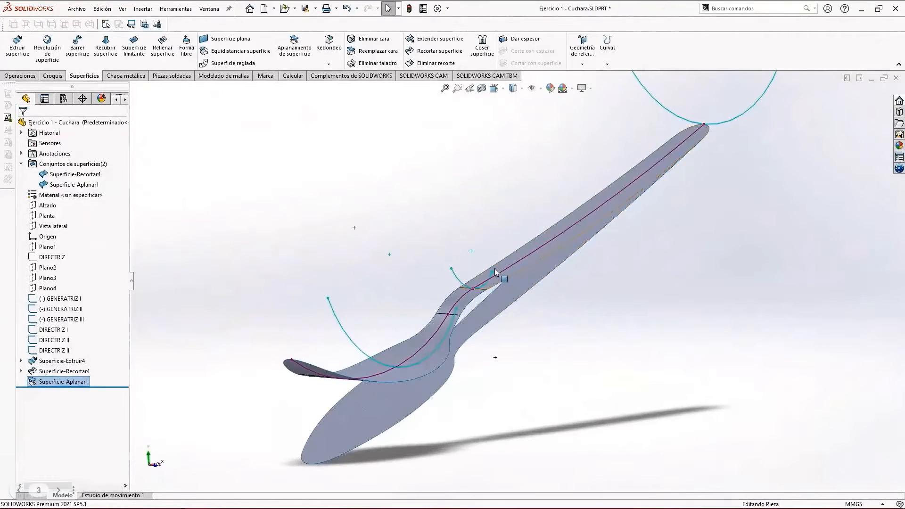
# Step: Hide the curved spoon surface body to inspect the flattened surface, and restore the curved body's visibility
pyautogui.click(495, 270)
pyautogui.click(538, 241)
pyautogui.scroll(1, 545, 336)
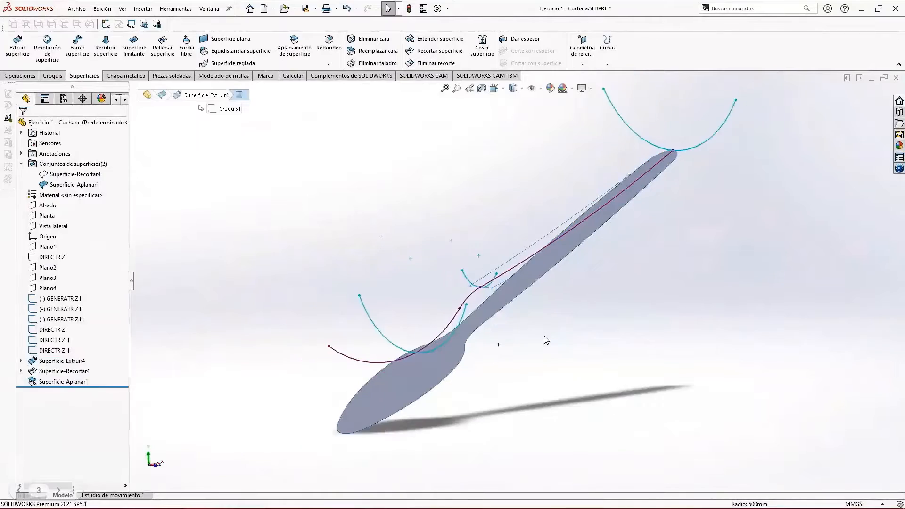
pyautogui.moveTo(545, 337); pyautogui.dragTo(562, 356, button='middle')
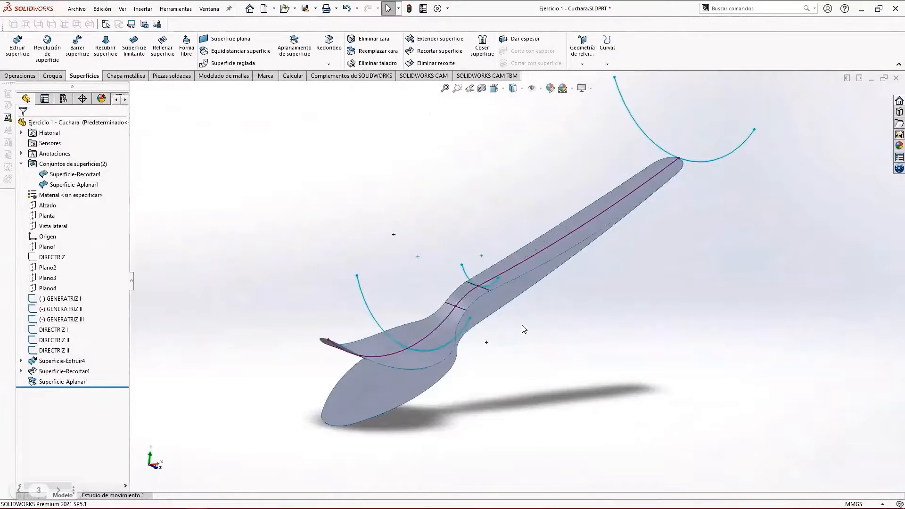
pyautogui.hotkey('ctrl', 'z')
# Step: Set up a 6 mm Extend Surface along the handle's side and end edges and the adjoining neck edges
pyautogui.click(438, 39)
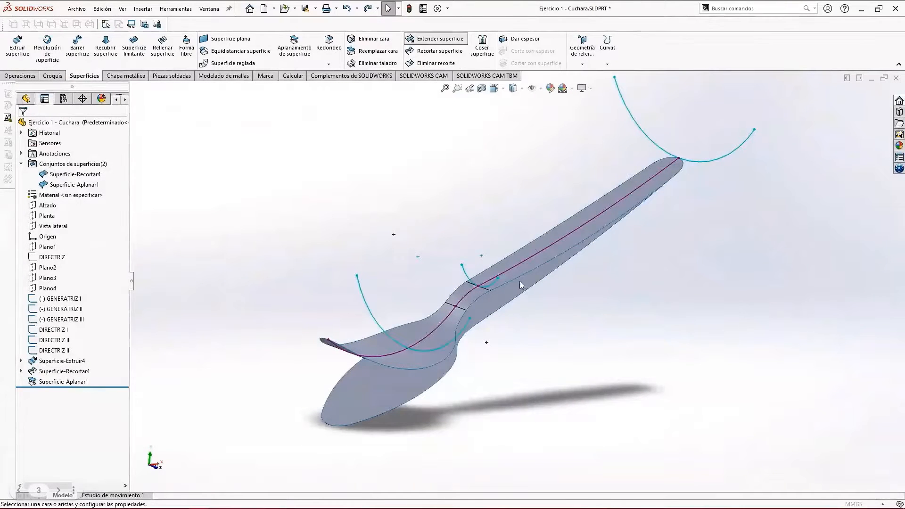
pyautogui.click(514, 277)
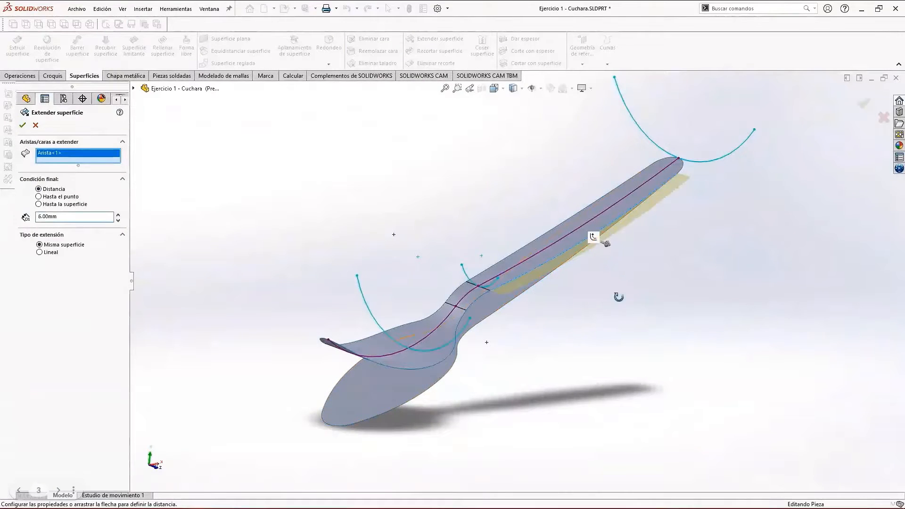
pyautogui.moveTo(618, 297); pyautogui.dragTo(631, 320, button='middle')
pyautogui.click(505, 217)
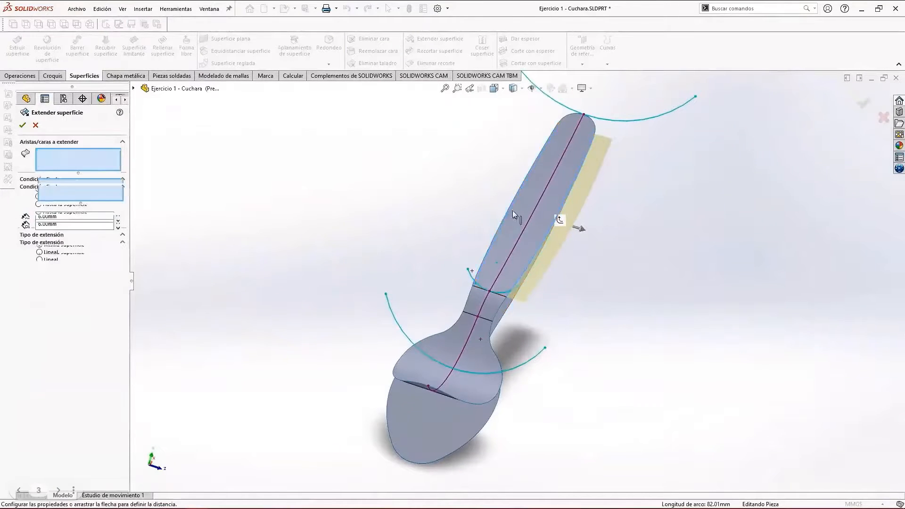
pyautogui.click(593, 124)
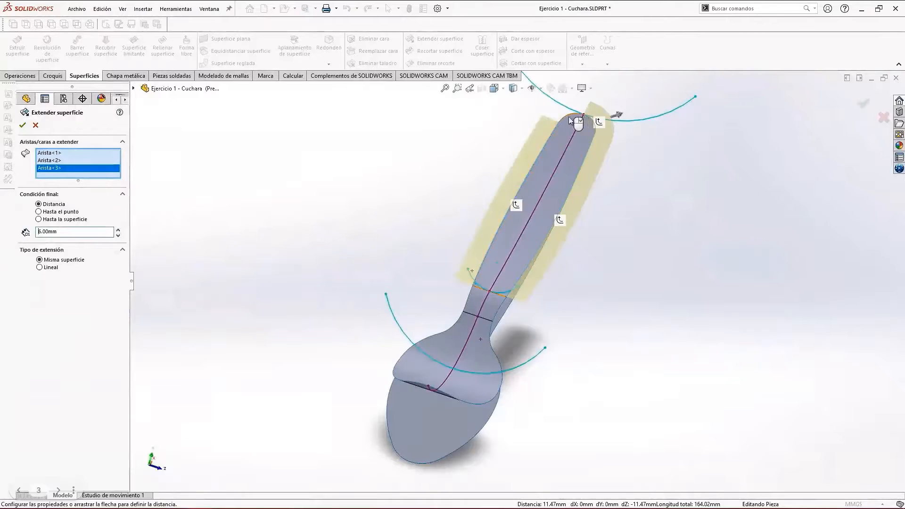
pyautogui.click(573, 117)
pyautogui.moveTo(623, 225); pyautogui.dragTo(484, 306, button='middle')
pyautogui.click(486, 308)
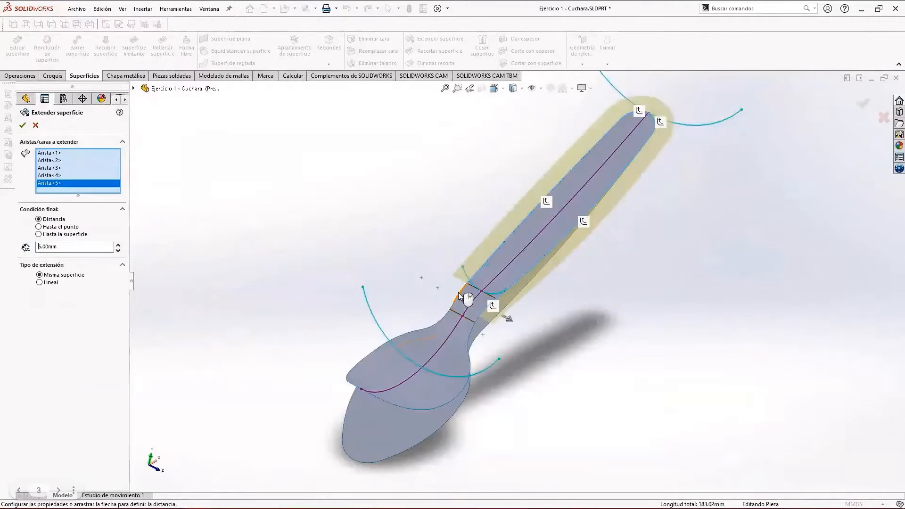
pyautogui.click(462, 296)
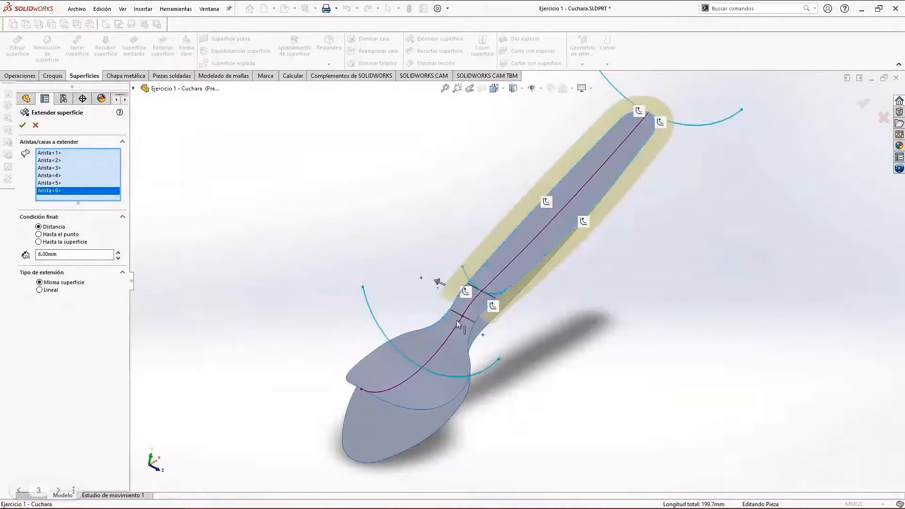
# Step: Add the bowl face and the remaining neck and bowl edges to the selection, and extend the surface by 6 mm
pyautogui.click(457, 324)
pyautogui.click(477, 324)
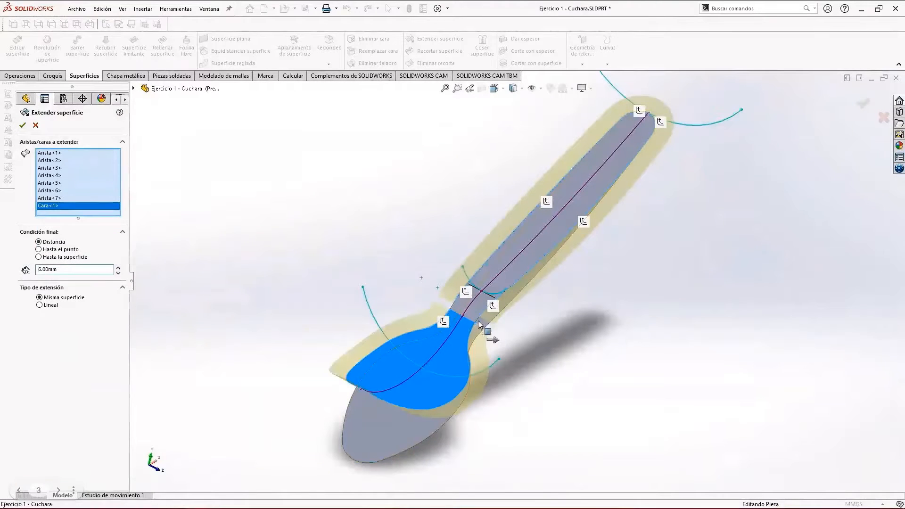
pyautogui.scroll(-5, 479, 321)
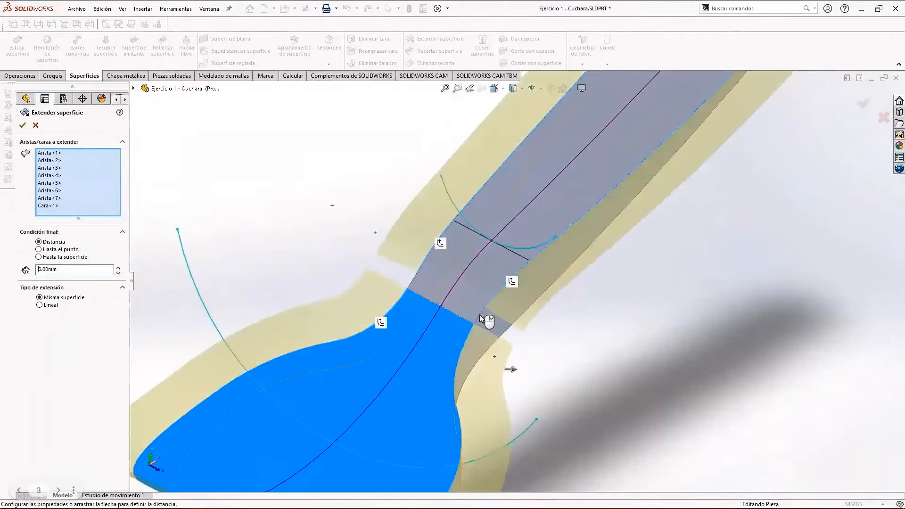
pyautogui.click(480, 319)
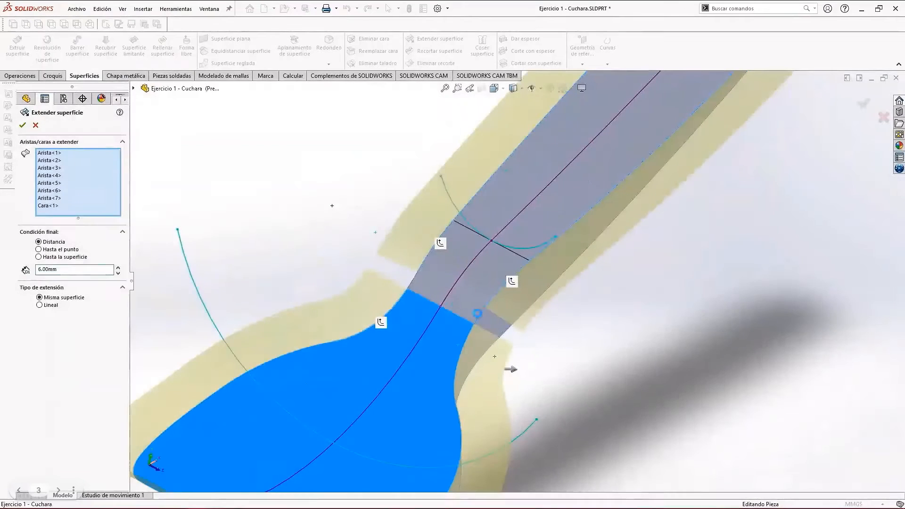
pyautogui.click(413, 283)
pyautogui.scroll(3, 513, 282)
pyautogui.moveTo(384, 416); pyautogui.dragTo(351, 420, button='middle')
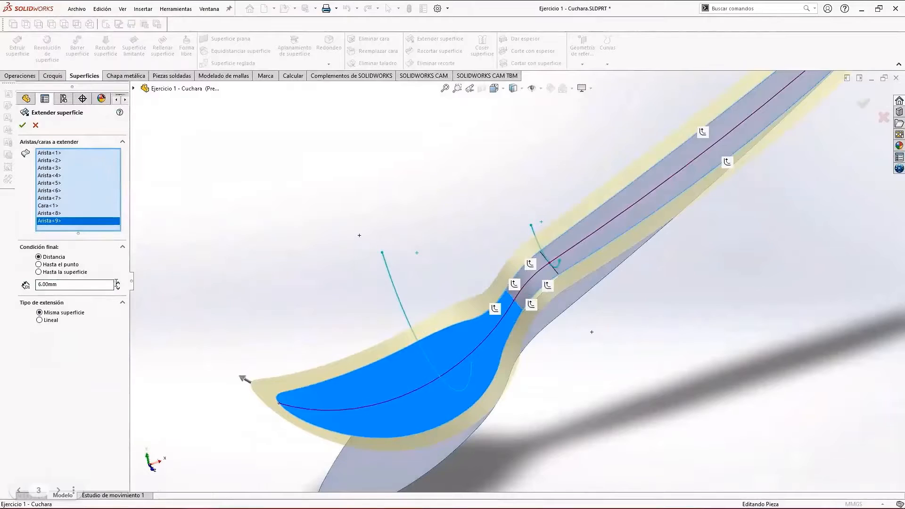
pyautogui.moveTo(443, 356); pyautogui.dragTo(522, 292, button='middle')
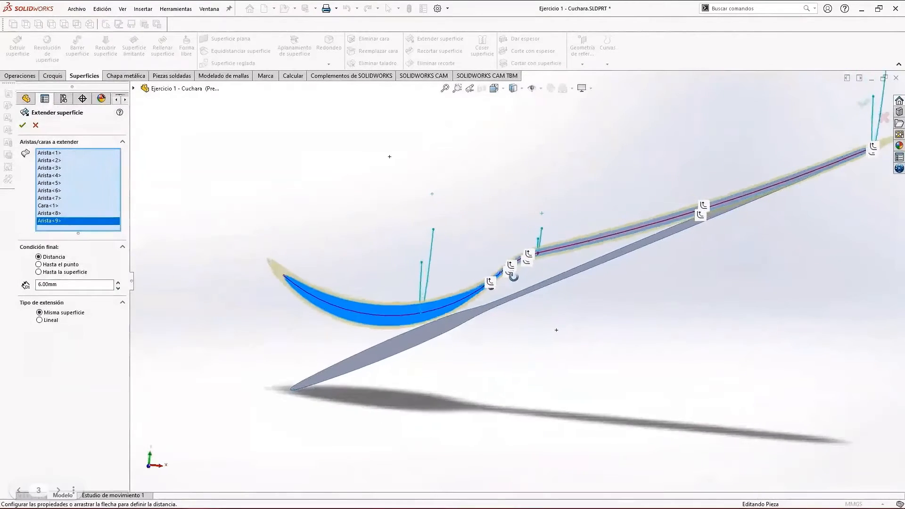
pyautogui.click(22, 125)
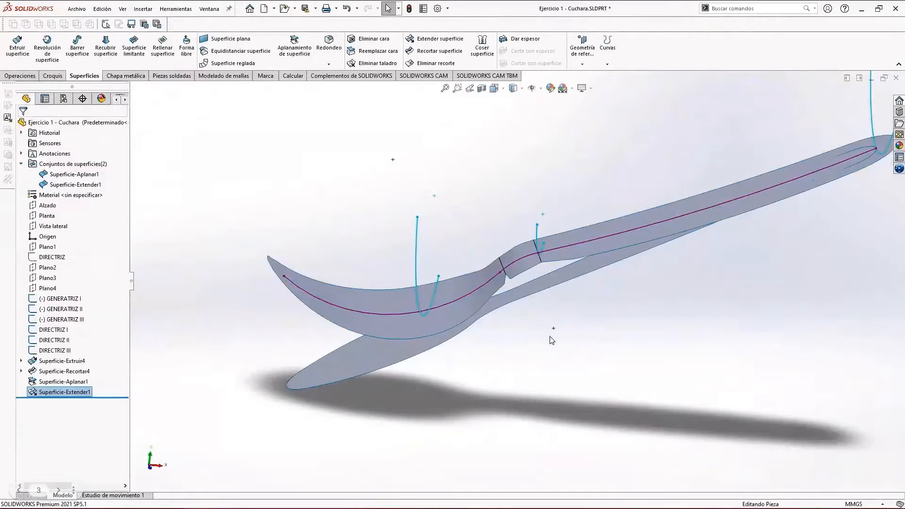
pyautogui.moveTo(551, 339); pyautogui.dragTo(579, 374, button='middle')
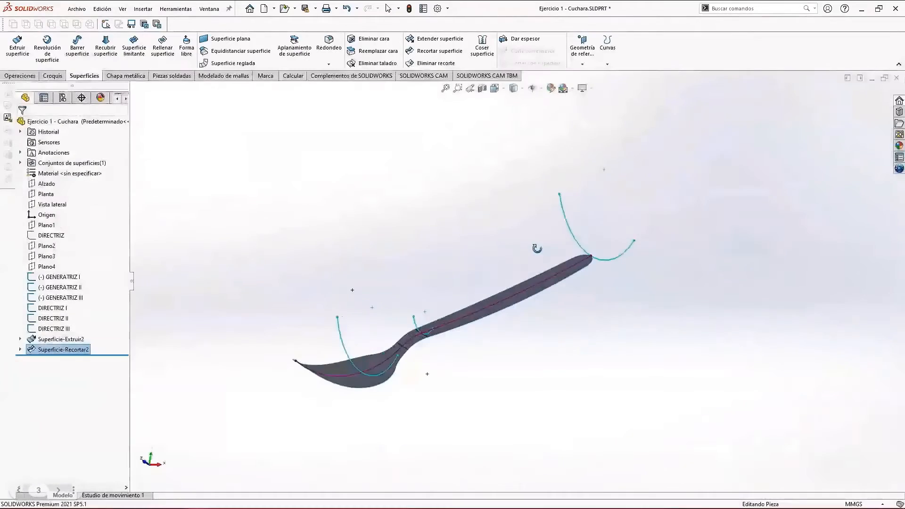
# Step: Delete the extruded surface Superficie-Extruir2 together with its dependent trim feature
pyautogui.moveTo(617, 273); pyautogui.dragTo(625, 319, button='middle')
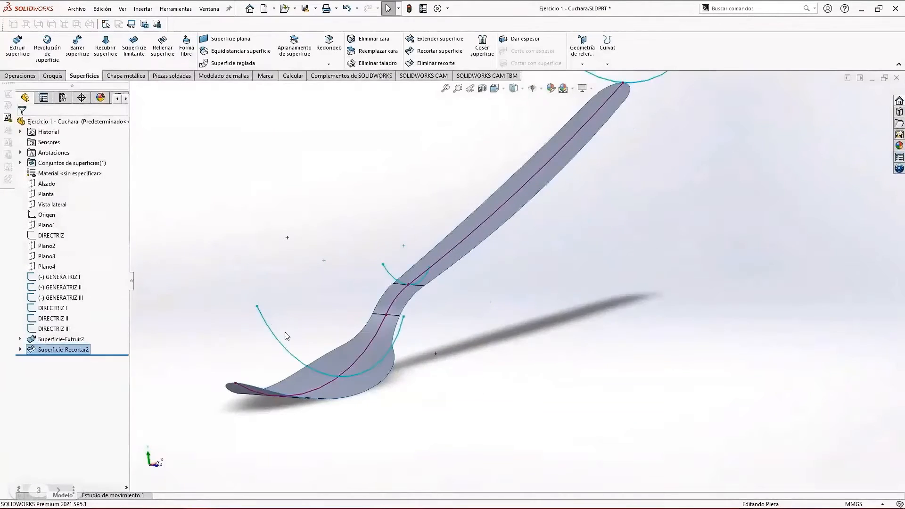
pyautogui.scroll(2, 389, 347)
pyautogui.moveTo(488, 328); pyautogui.dragTo(499, 329, button='middle')
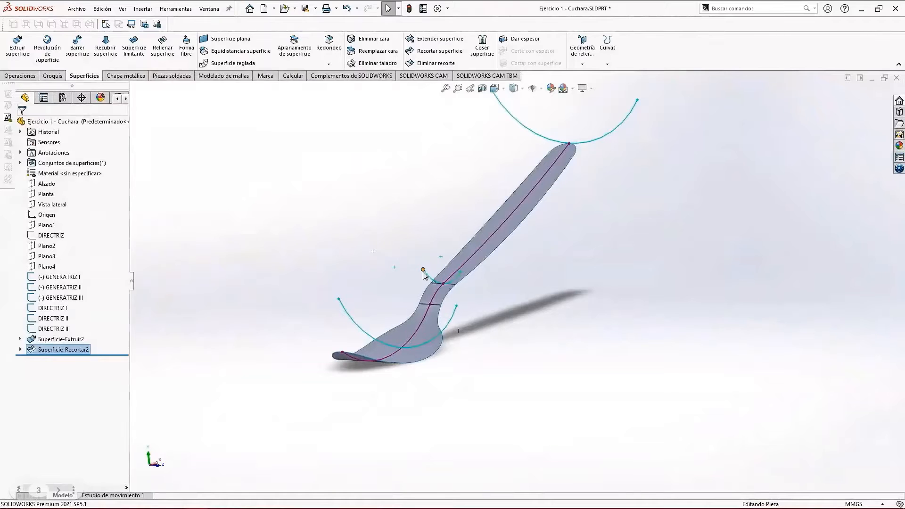
pyautogui.scroll(2, 494, 226)
pyautogui.moveTo(566, 186); pyautogui.dragTo(547, 202, button='middle')
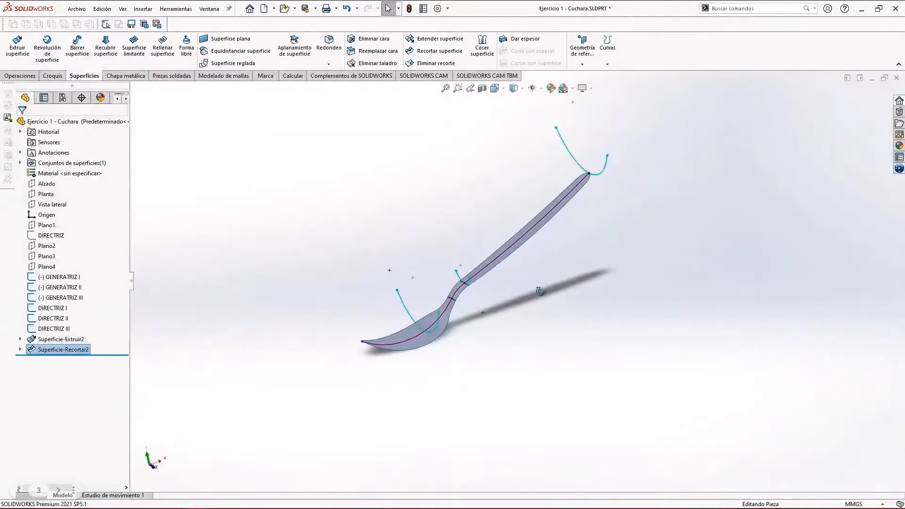
pyautogui.click(60, 339)
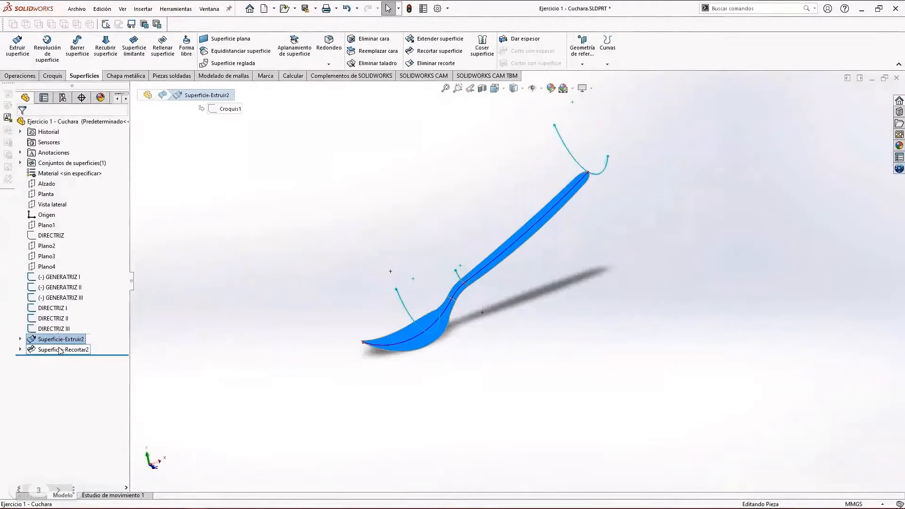
pyautogui.press('Delete')
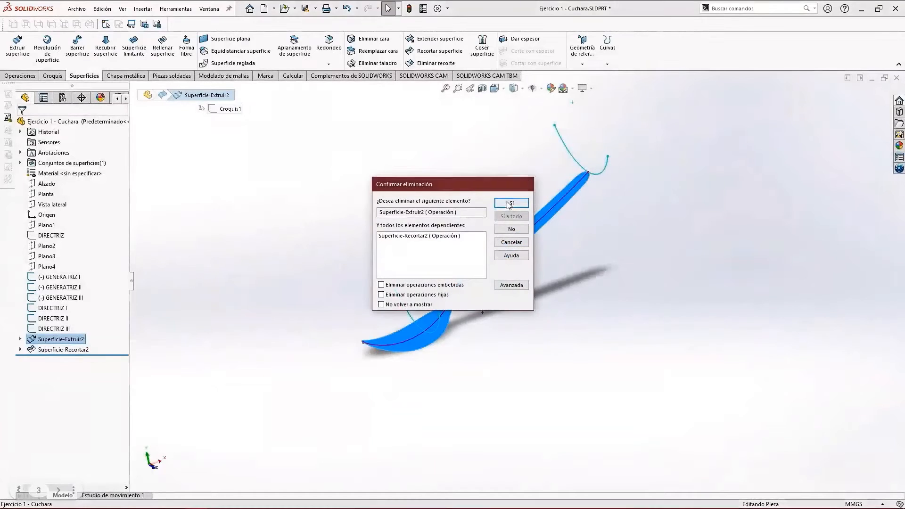
pyautogui.press('Return')
pyautogui.moveTo(592, 235)
pyautogui.mouseDown(button='middle')
pyautogui.moveTo(589, 221)
pyautogui.moveTo(570, 251)
pyautogui.mouseUp(button='middle')
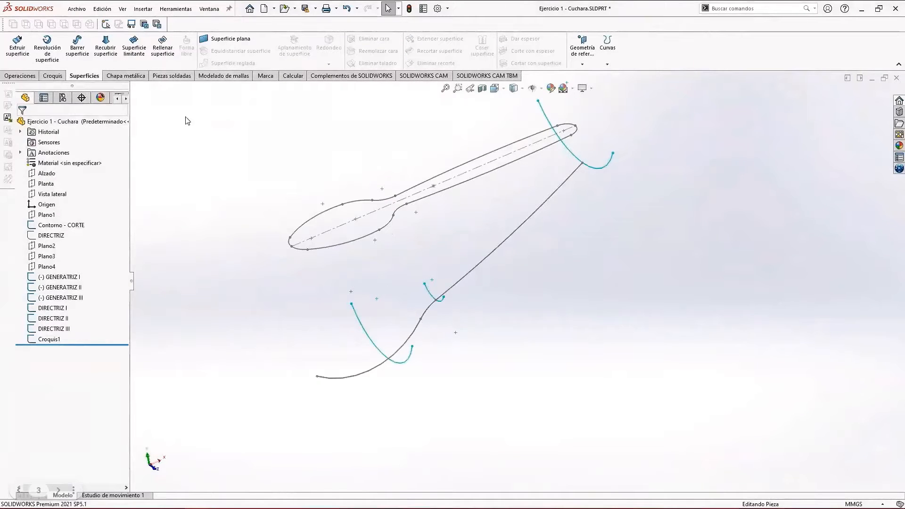
# Step: Set up a boundary surface with GENERATRIZ I and GENERATRIZ II as direction 1 curves and DIRECTRIZ I as the direction 2 curve
pyautogui.click(128, 52)
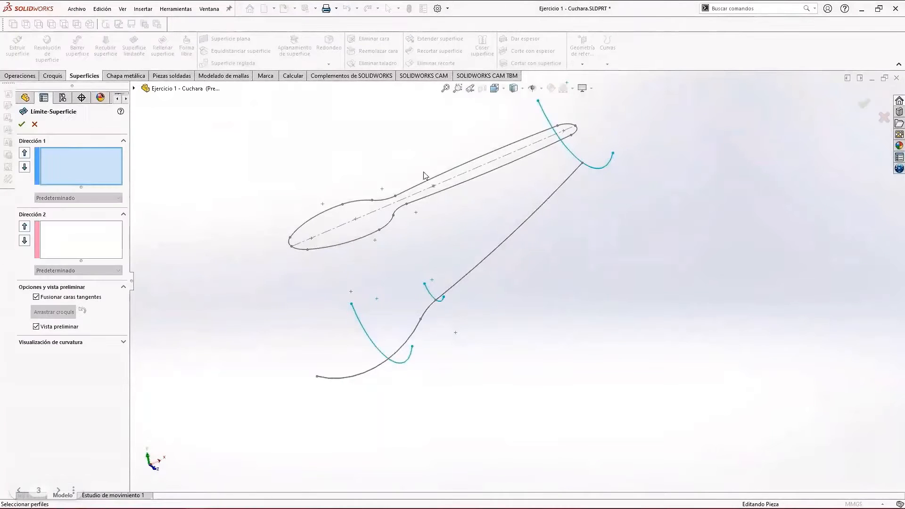
pyautogui.click(601, 165)
pyautogui.moveTo(610, 177)
pyautogui.mouseDown(button='middle')
pyautogui.moveTo(573, 213)
pyautogui.moveTo(600, 193)
pyautogui.moveTo(608, 164)
pyautogui.mouseUp(button='middle')
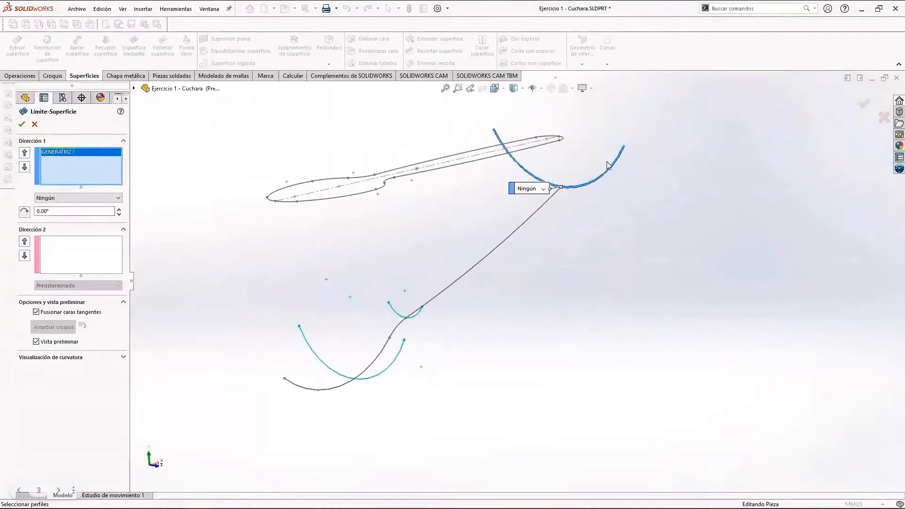
pyautogui.click(418, 320)
pyautogui.moveTo(558, 260); pyautogui.dragTo(503, 249, button='middle')
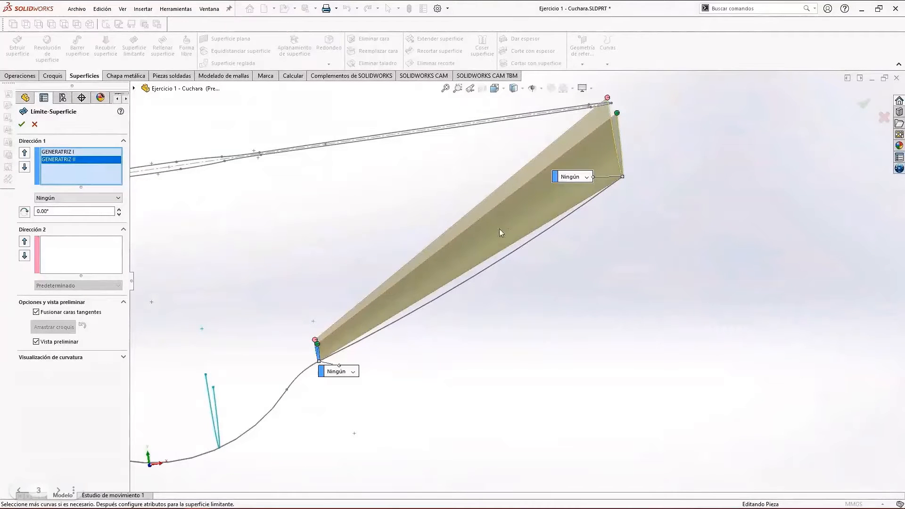
pyautogui.click(63, 252)
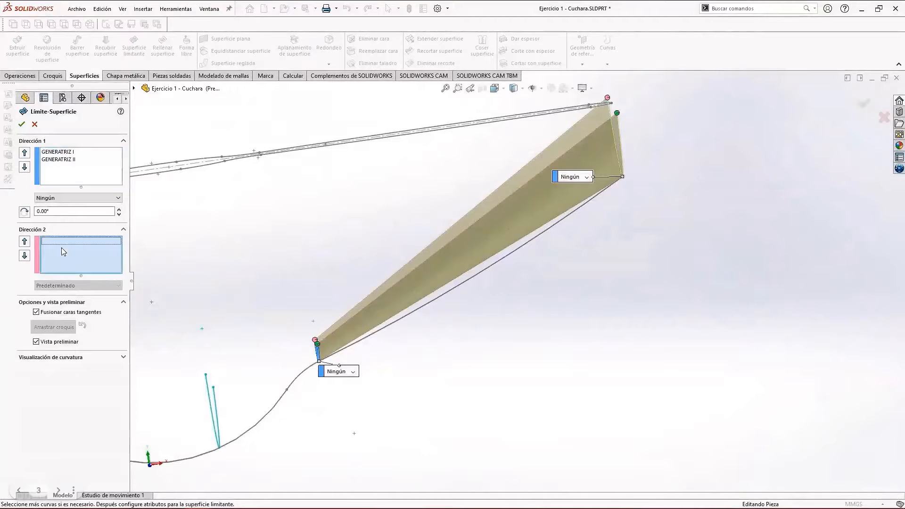
pyautogui.click(453, 291)
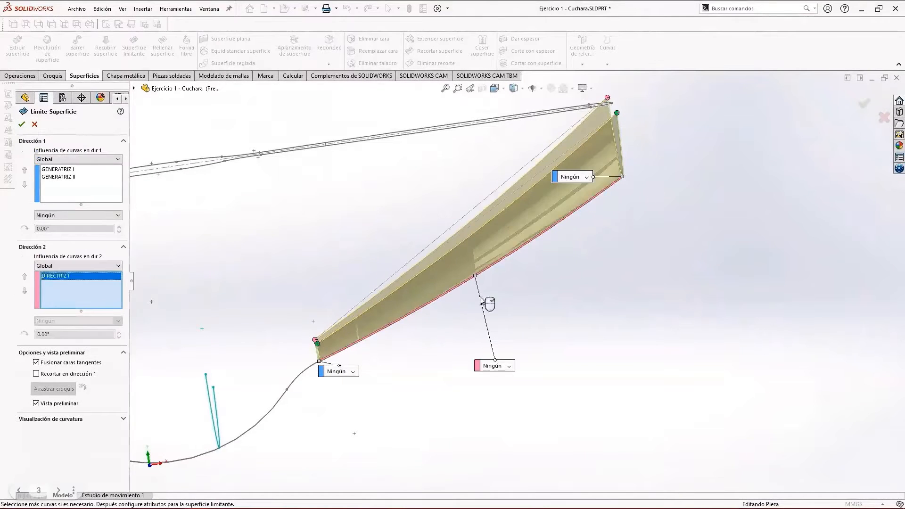
# Step: Try the Vector de dirección end condition at GENERATRIZ II and return it to Ningún
pyautogui.moveTo(481, 300); pyautogui.dragTo(511, 313, button='middle')
pyautogui.scroll(-3, 510, 313)
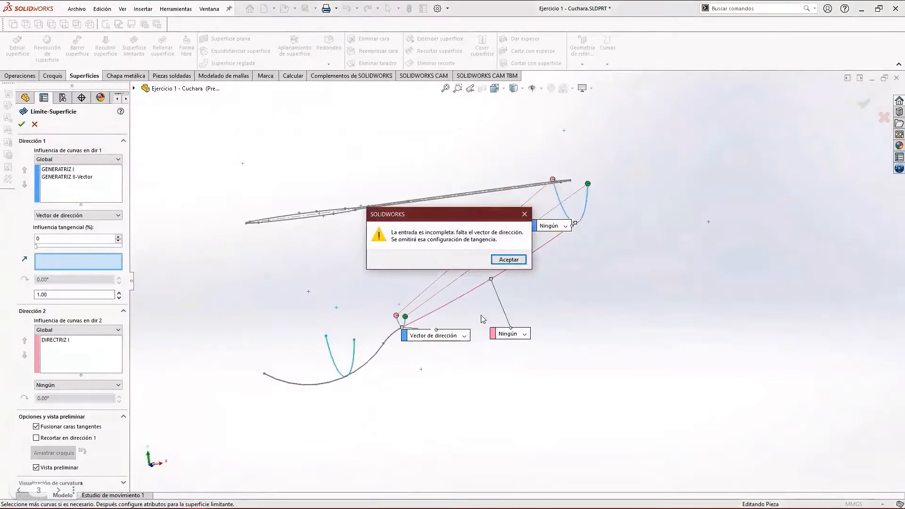
pyautogui.click(508, 259)
pyautogui.click(463, 335)
pyautogui.click(433, 347)
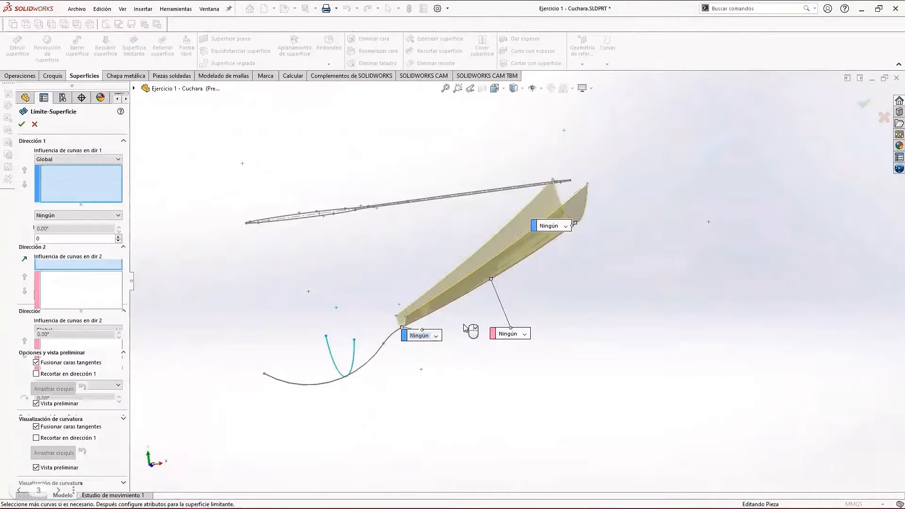
pyautogui.scroll(2, 466, 325)
pyautogui.moveTo(462, 316); pyautogui.dragTo(485, 313, button='middle')
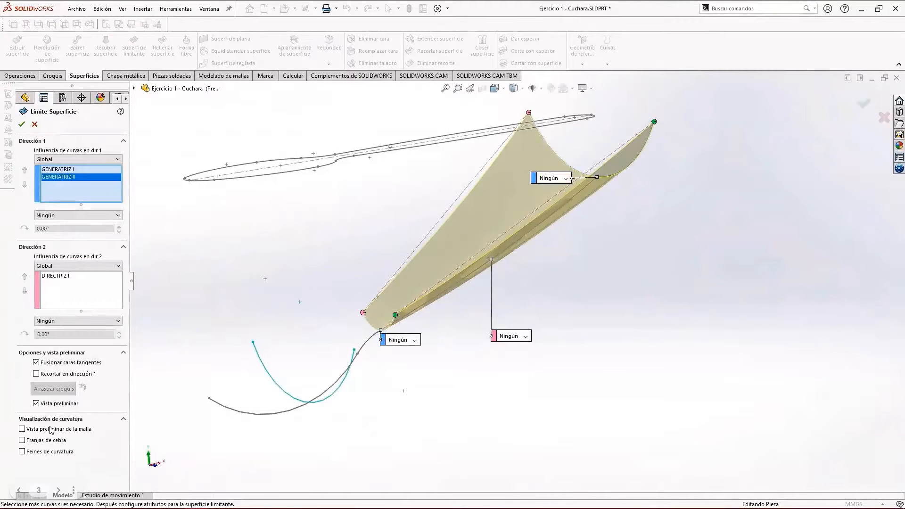
# Step: Enable the mesh preview on the boundary surface and inspect it with a mesh density of 13
pyautogui.click(22, 428)
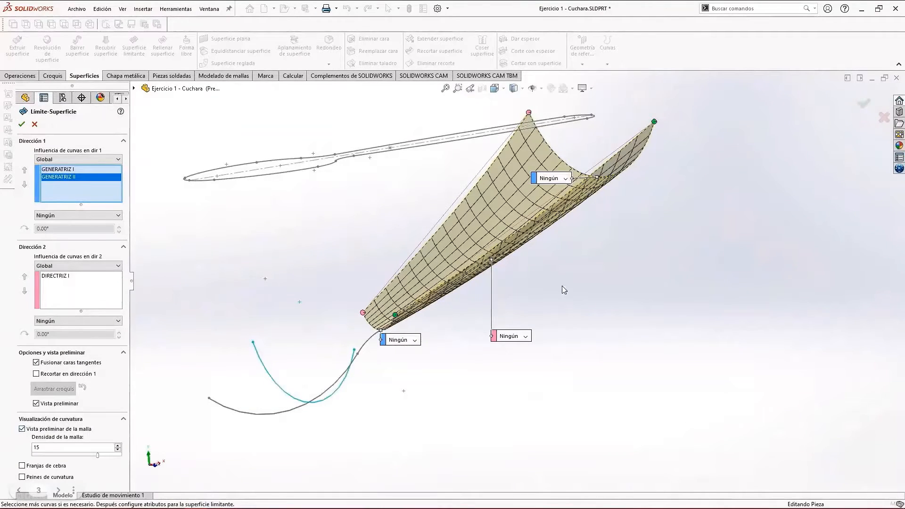
pyautogui.moveTo(564, 289)
pyautogui.mouseDown(button='middle')
pyautogui.moveTo(615, 278)
pyautogui.moveTo(624, 265)
pyautogui.moveTo(589, 278)
pyautogui.mouseUp(button='middle')
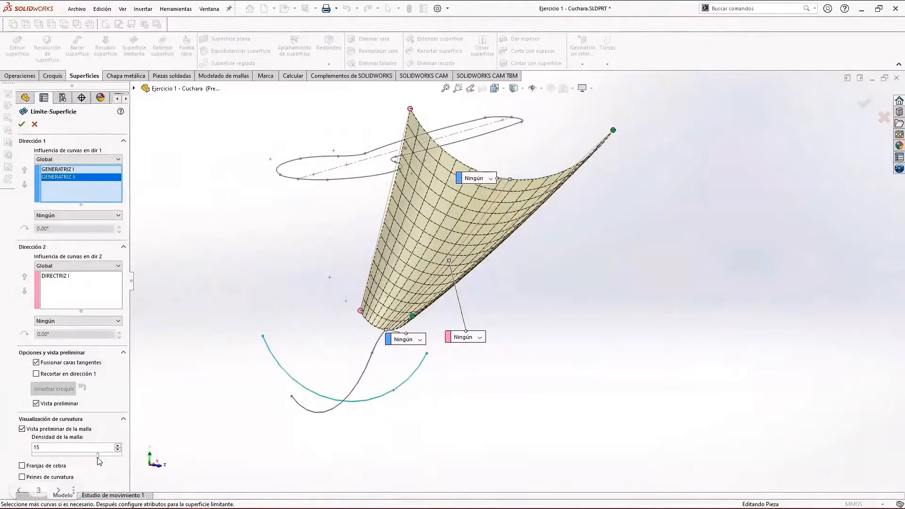
pyautogui.moveTo(97, 456)
pyautogui.mouseDown()
pyautogui.moveTo(60, 464)
pyautogui.moveTo(89, 460)
pyautogui.mouseUp()
pyautogui.scroll(-4, 580, 281)
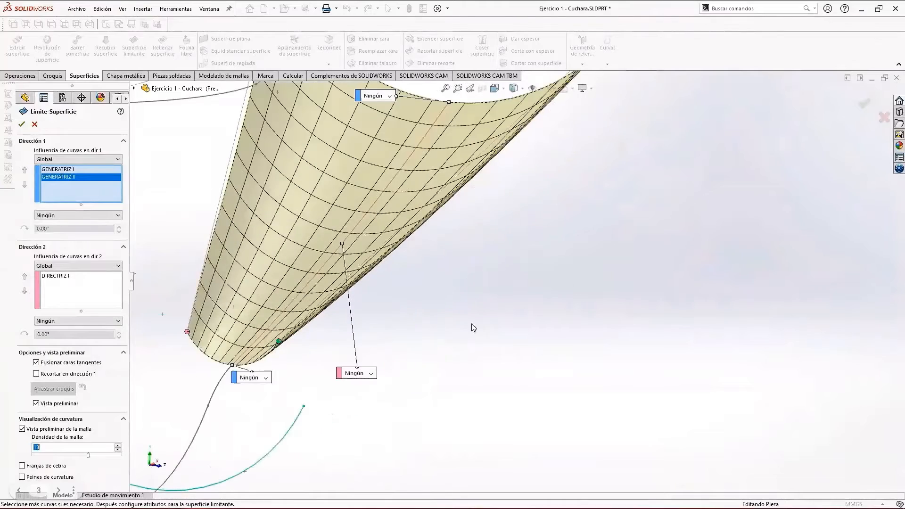
pyautogui.moveTo(473, 328); pyautogui.dragTo(485, 296, button='middle')
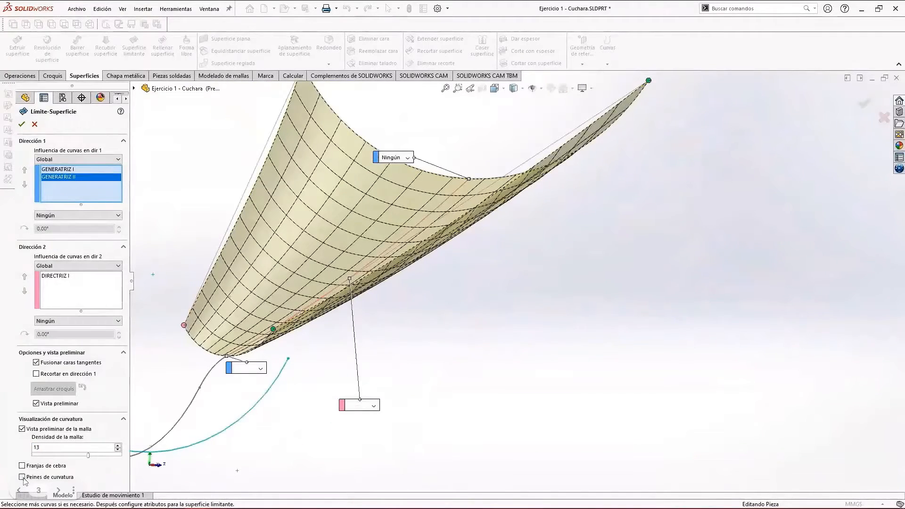
# Step: Enable the curvature combs on the boundary surface and inspect them with a mesh density of 3
pyautogui.click(22, 478)
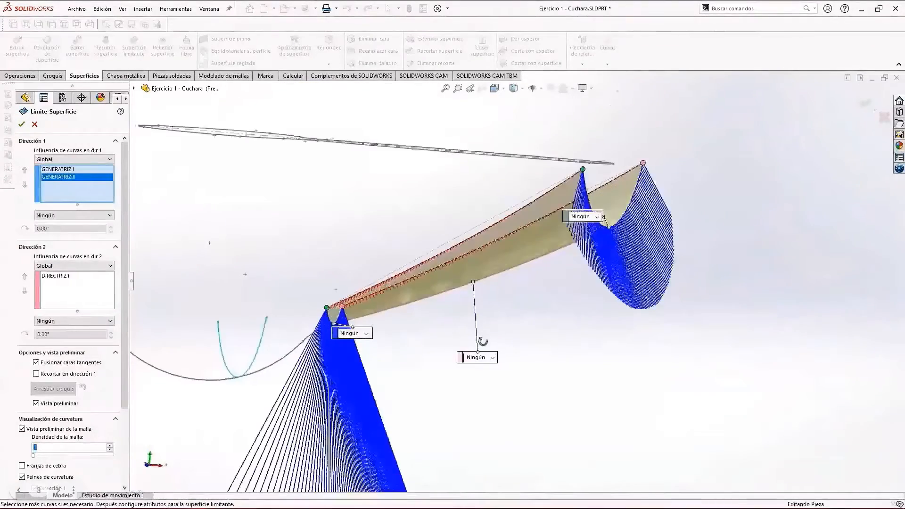
pyautogui.moveTo(463, 344); pyautogui.dragTo(543, 350, button='middle')
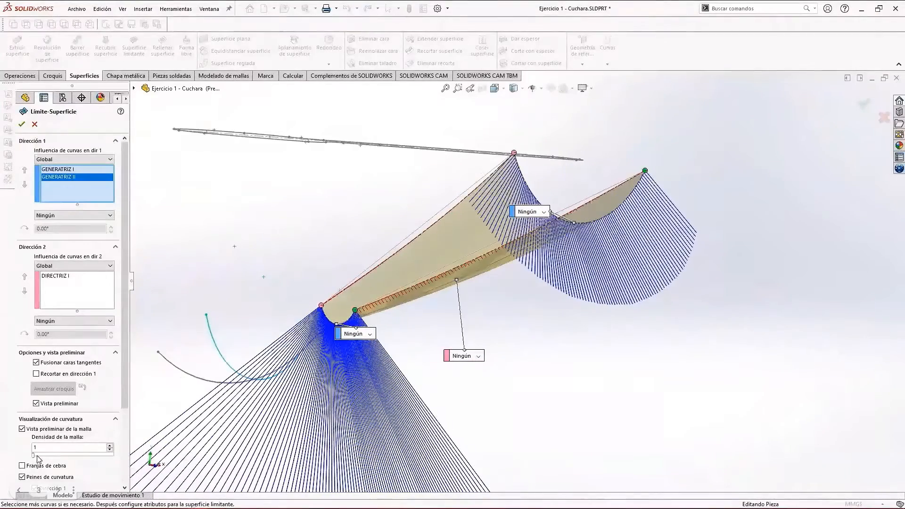
pyautogui.moveTo(34, 455); pyautogui.dragTo(43, 456)
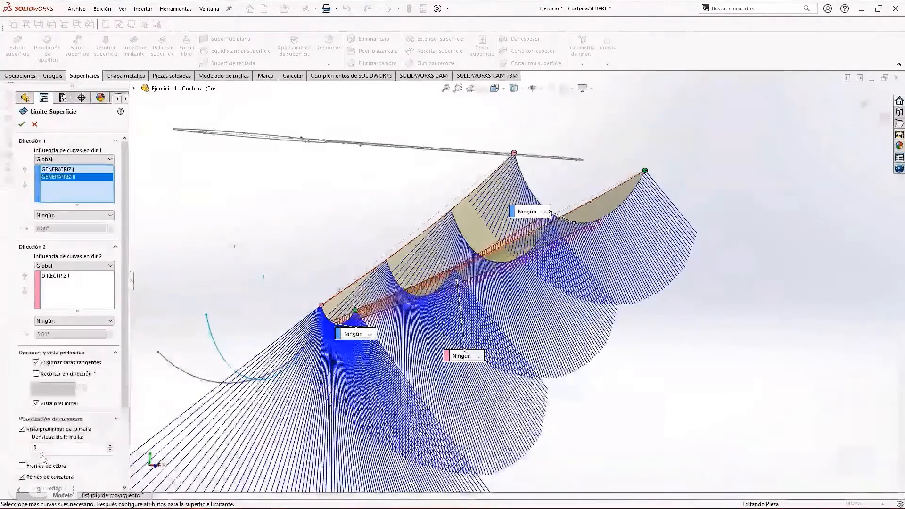
pyautogui.scroll(2, 660, 344)
pyautogui.moveTo(660, 343); pyautogui.dragTo(641, 377, button='middle')
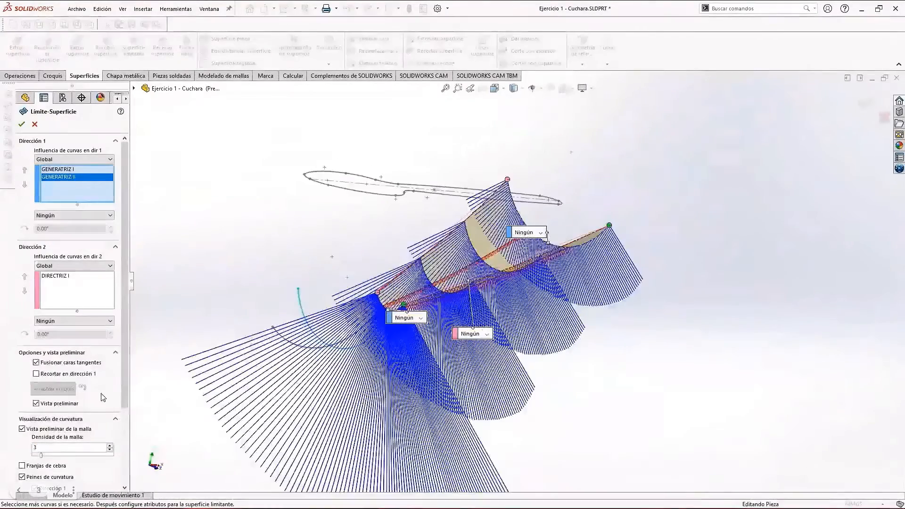
# Step: Set the curvature comb scale to 3 and the mesh density to 7, and examine the combs along the handle
pyautogui.scroll(-3, 108, 423)
pyautogui.moveTo(40, 459); pyautogui.dragTo(36, 460)
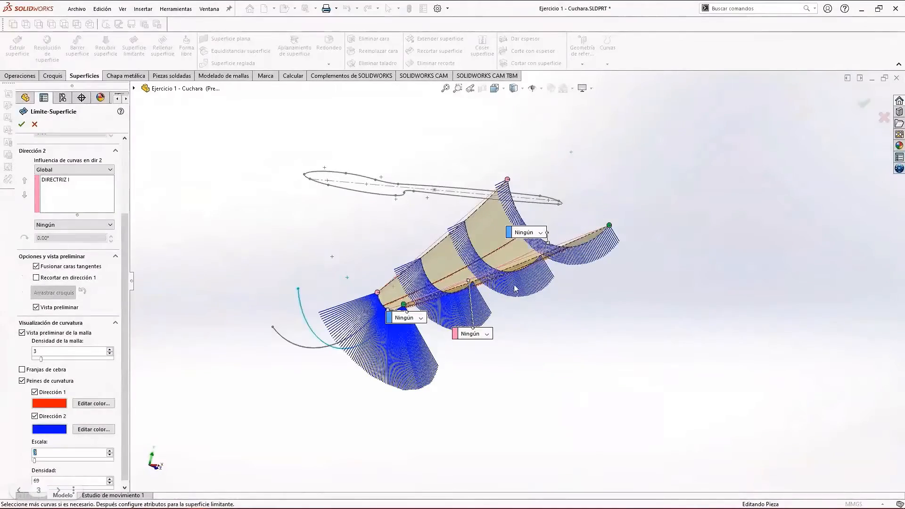
pyautogui.scroll(-6, 516, 288)
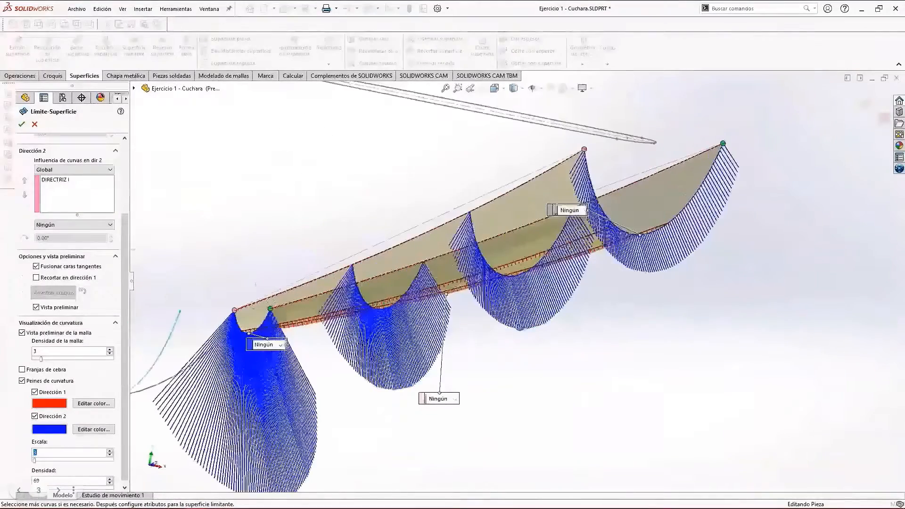
pyautogui.moveTo(520, 329); pyautogui.dragTo(528, 328, button='middle')
pyautogui.moveTo(43, 359); pyautogui.dragTo(75, 364)
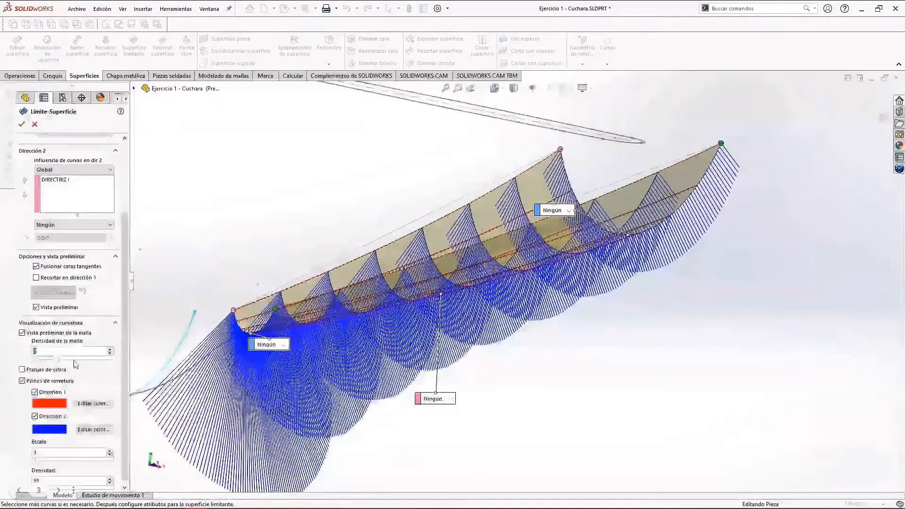
pyautogui.moveTo(697, 376)
pyautogui.mouseDown(button='middle')
pyautogui.moveTo(728, 390)
pyautogui.moveTo(735, 405)
pyautogui.moveTo(635, 355)
pyautogui.moveTo(692, 347)
pyautogui.moveTo(706, 367)
pyautogui.mouseUp(button='middle')
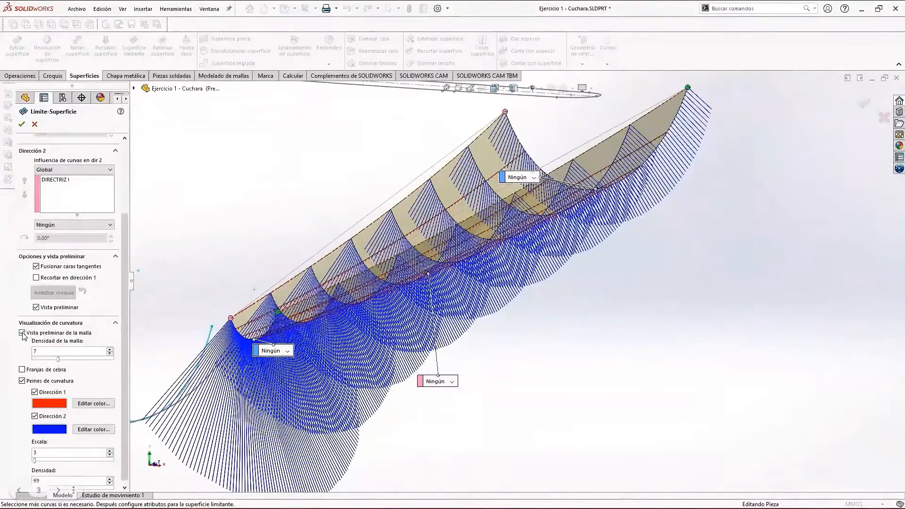
# Step: Turn off the mesh preview and curvature combs, and create the handle's boundary surface
pyautogui.click(22, 332)
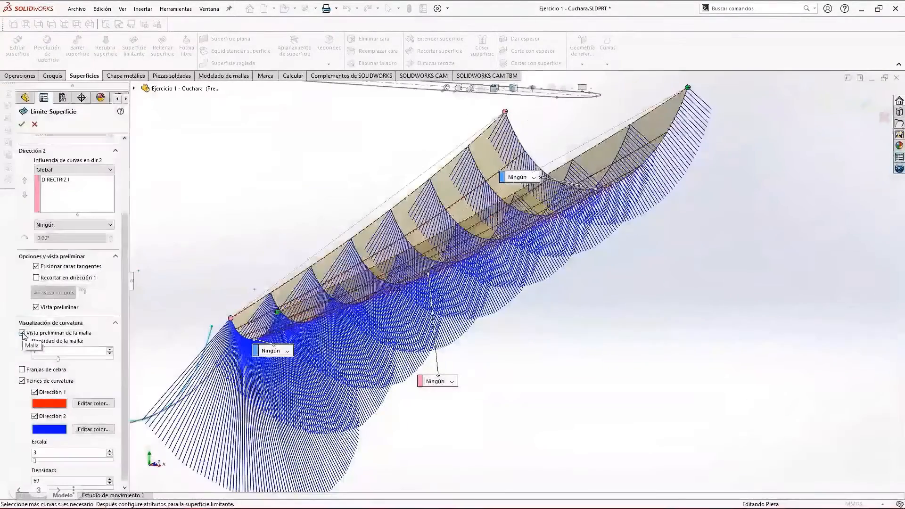
pyautogui.click(22, 380)
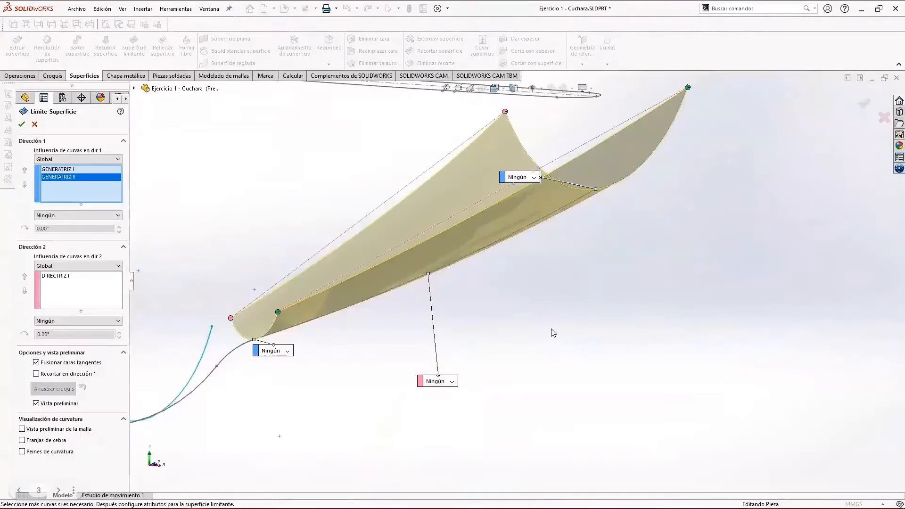
pyautogui.moveTo(553, 333)
pyautogui.mouseDown(button='middle')
pyautogui.moveTo(541, 313)
pyautogui.moveTo(549, 345)
pyautogui.mouseUp(button='middle')
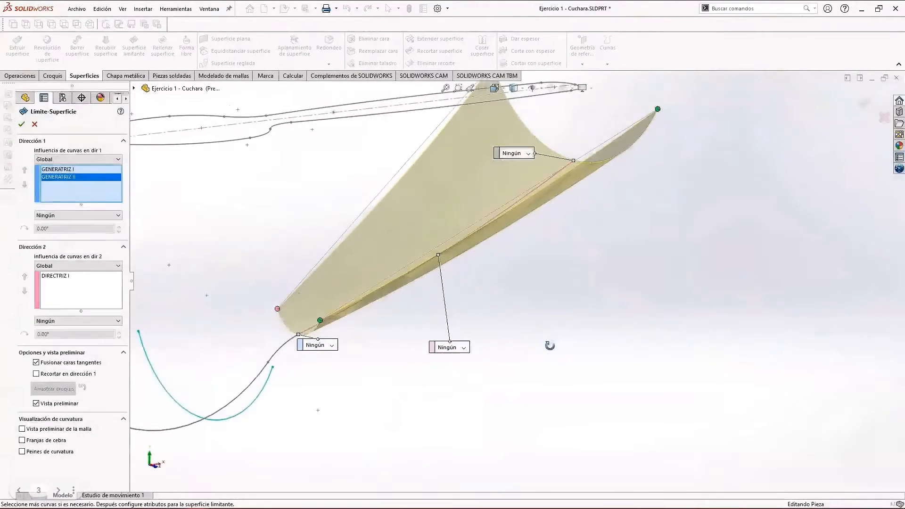
pyautogui.click(22, 125)
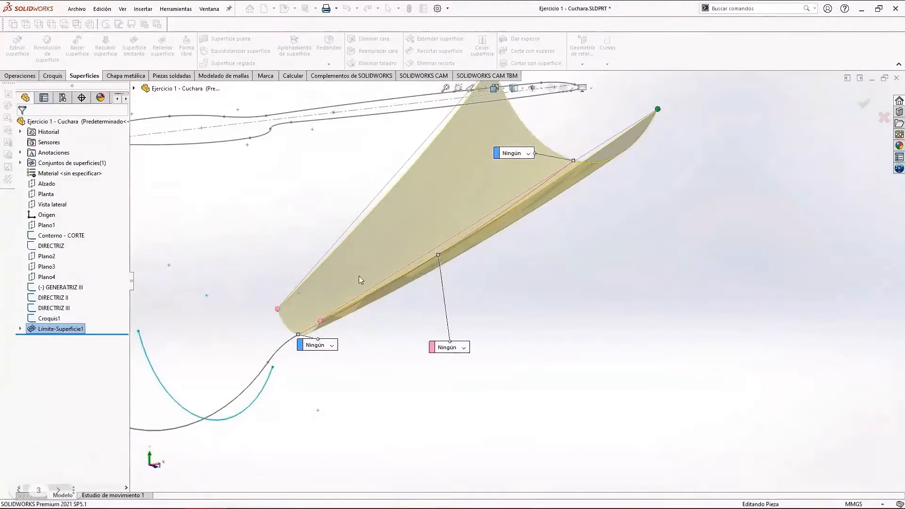
# Step: Set up a second boundary surface with the handle surface's narrow end edge as direction 1 and DIRECTRIZ II as direction 2
pyautogui.scroll(1, 504, 301)
pyautogui.scroll(2, 351, 316)
pyautogui.scroll(-2, 374, 343)
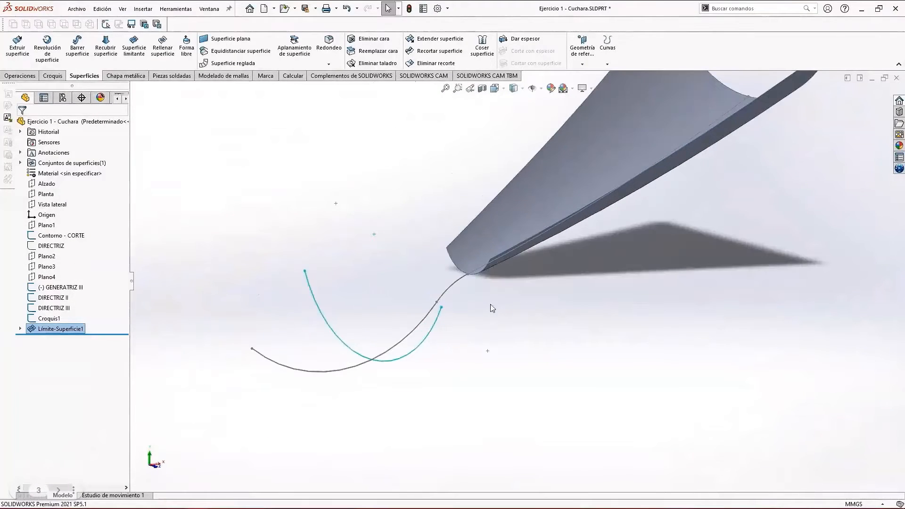
pyautogui.moveTo(374, 343); pyautogui.dragTo(532, 282, button='middle')
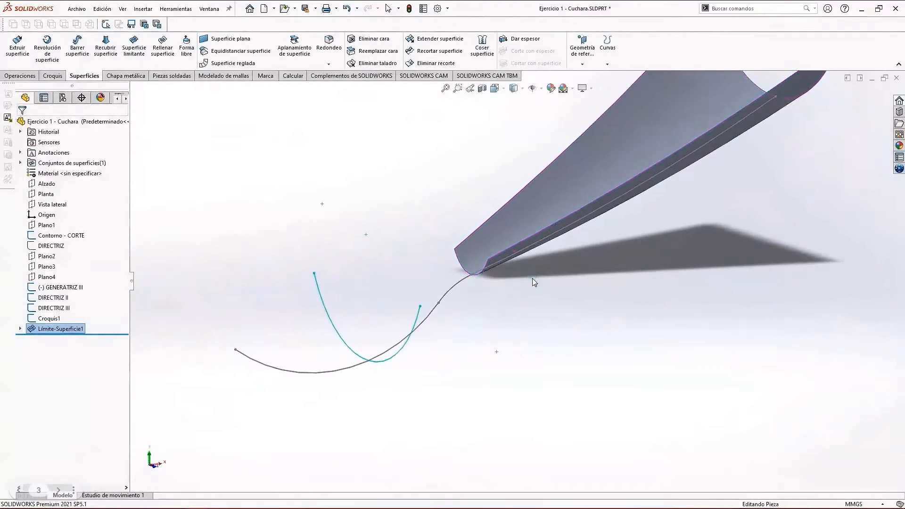
pyautogui.click(133, 52)
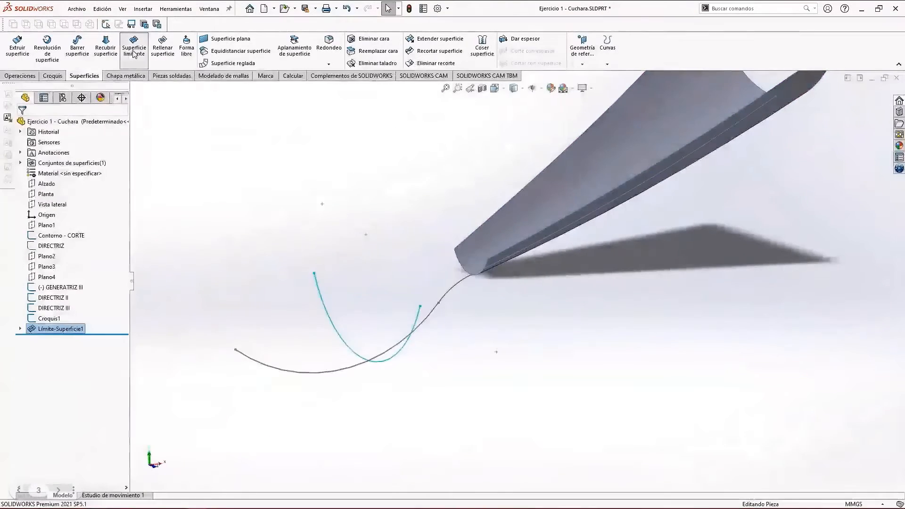
pyautogui.click(456, 262)
pyautogui.scroll(-3, 460, 292)
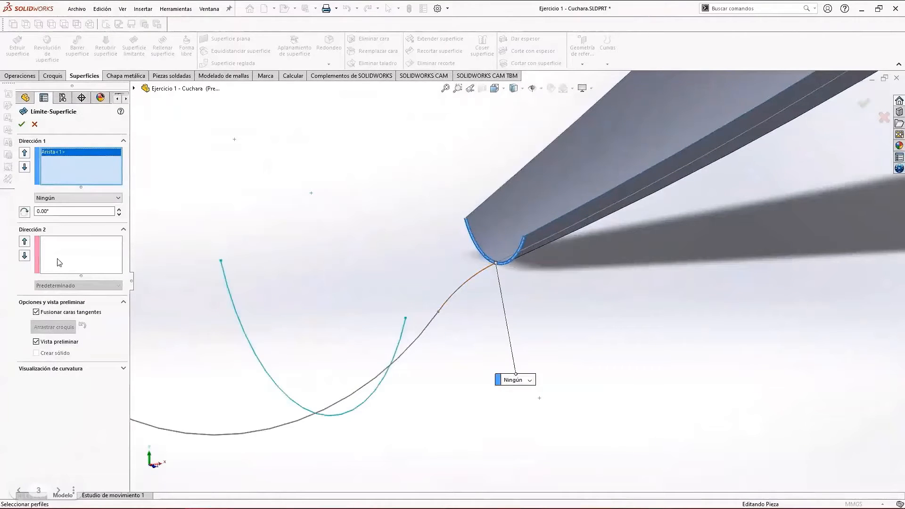
pyautogui.click(59, 263)
pyautogui.click(465, 284)
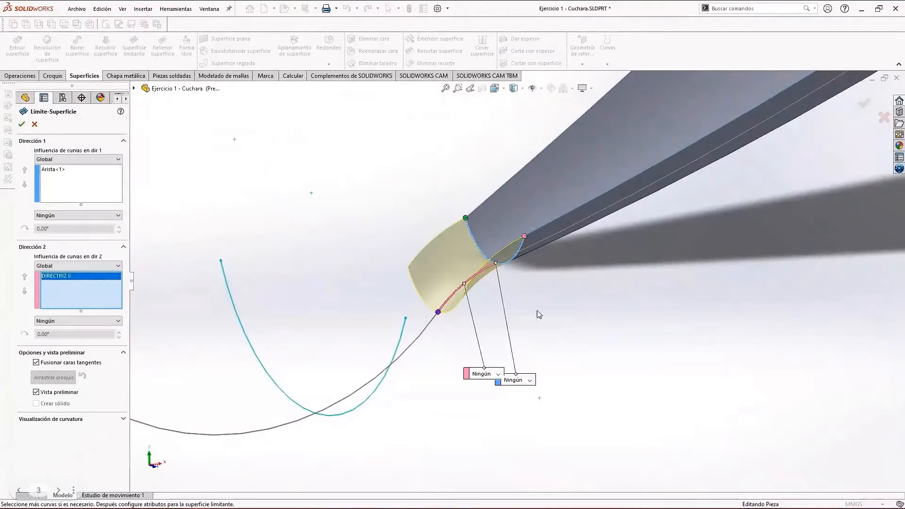
# Step: Apply the Tangencia a cara condition to the direction 1 edge and create the neck's boundary surface
pyautogui.moveTo(561, 312); pyautogui.dragTo(528, 296, button='middle')
pyautogui.moveTo(524, 296); pyautogui.dragTo(495, 309, button='middle')
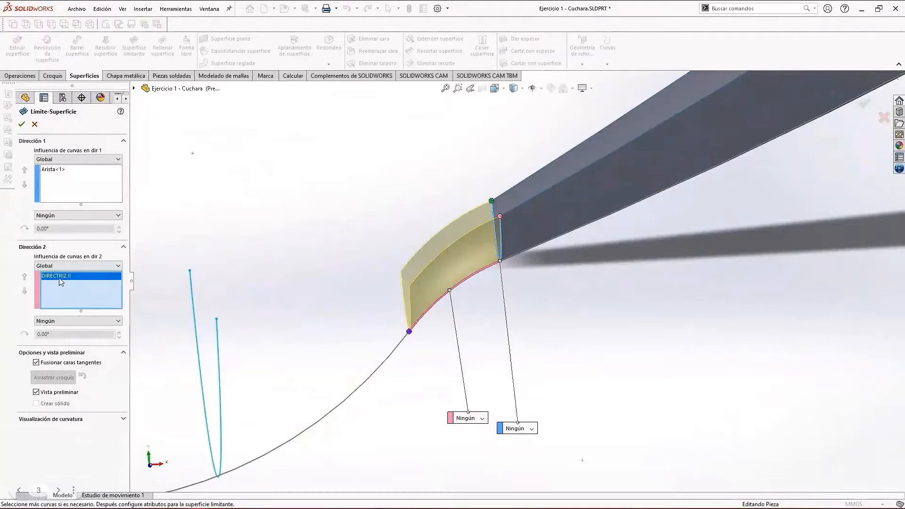
pyautogui.click(70, 218)
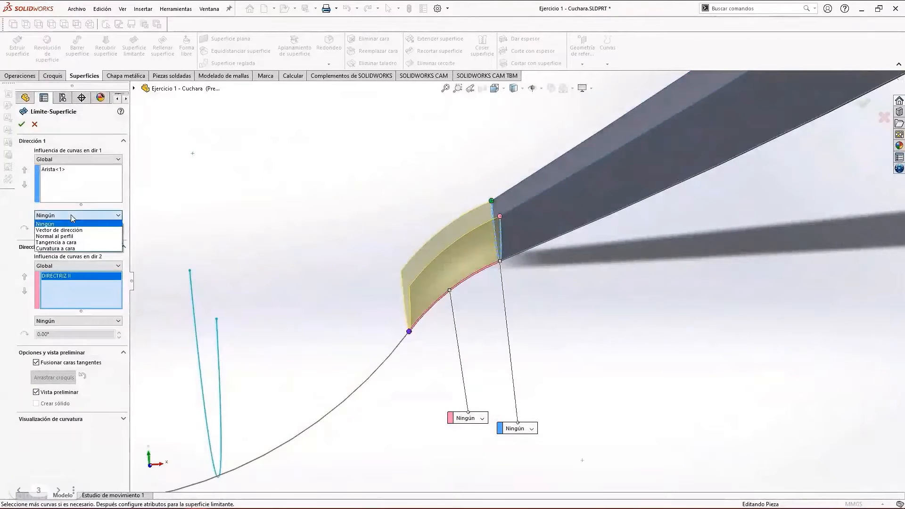
pyautogui.click(76, 242)
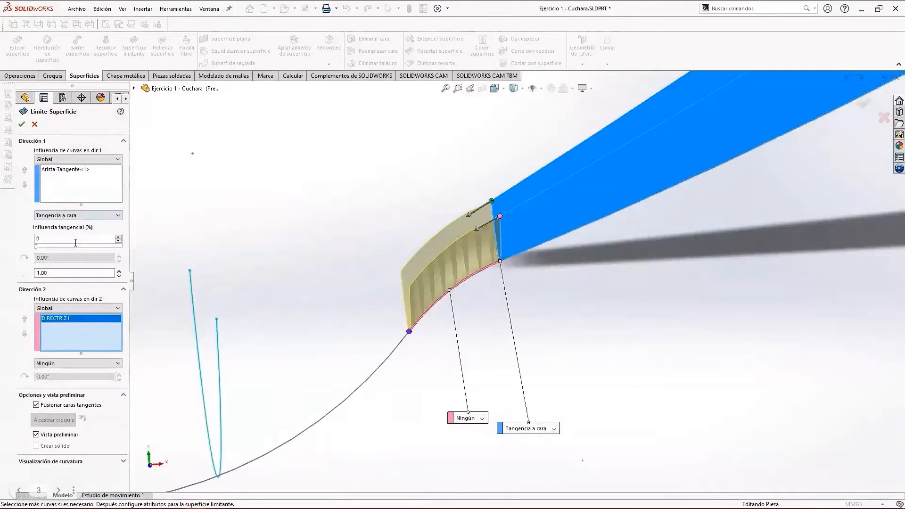
pyautogui.moveTo(586, 290); pyautogui.dragTo(579, 260, button='middle')
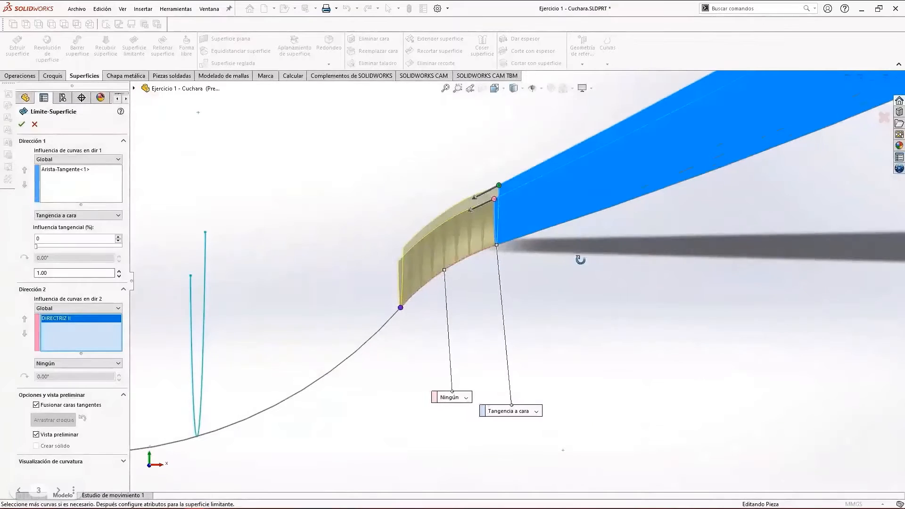
pyautogui.click(22, 124)
# Step: Set up a third boundary surface with the neck's free end edge and GENERATRIZ III as direction 1 and DIRECTRIZ III as direction 2
pyautogui.moveTo(314, 200); pyautogui.dragTo(407, 314, button='middle')
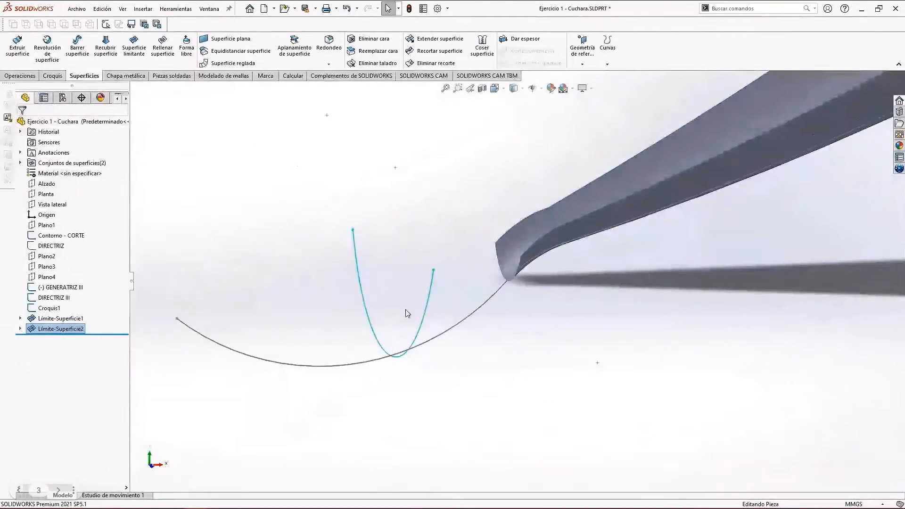
pyautogui.click(128, 55)
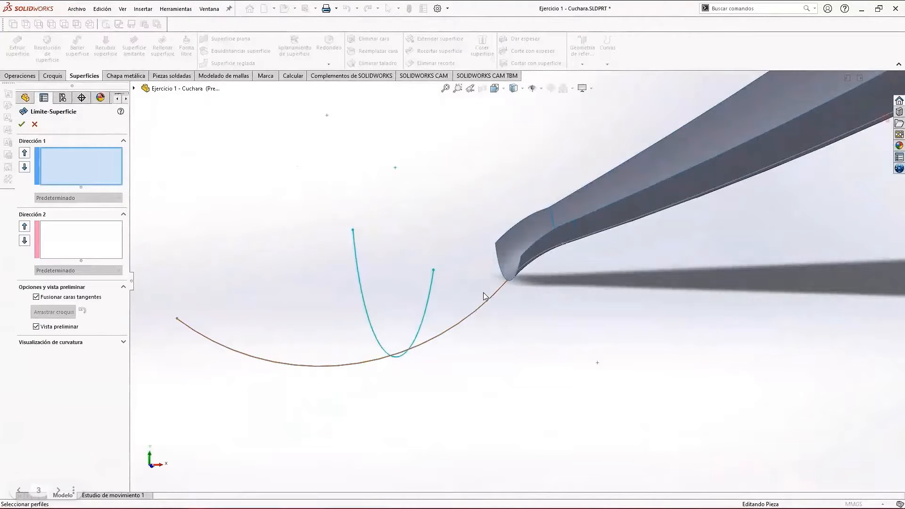
pyautogui.click(497, 260)
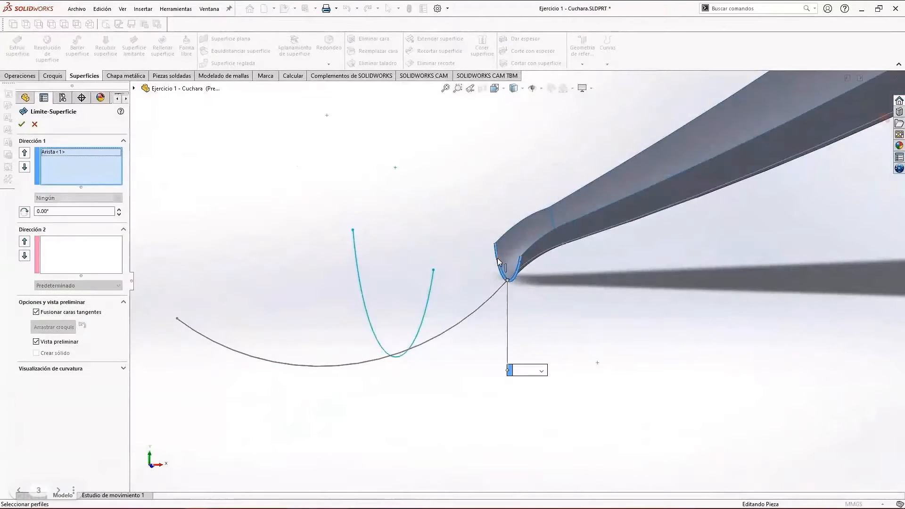
pyautogui.click(355, 257)
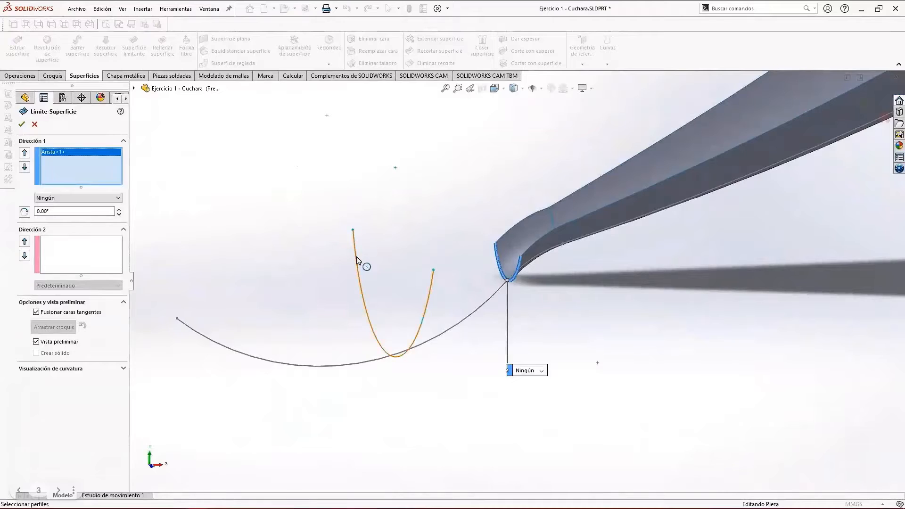
pyautogui.click(71, 249)
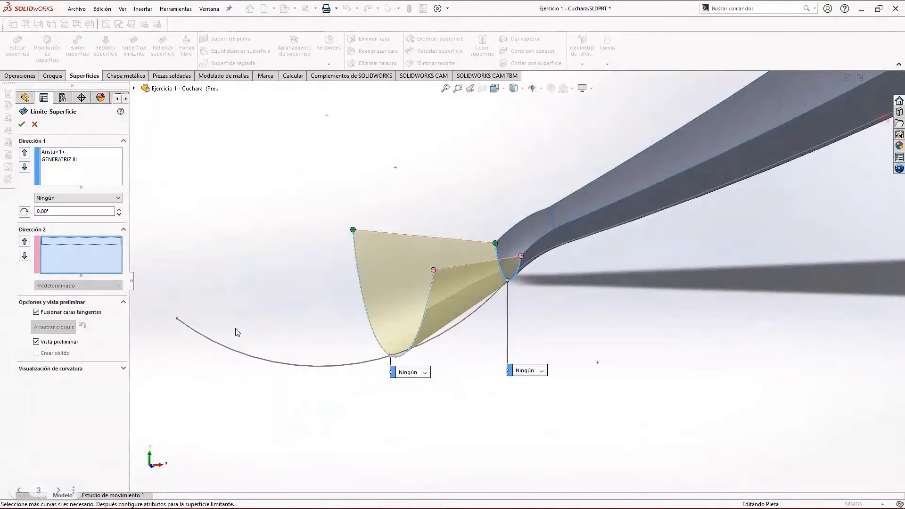
pyautogui.click(226, 349)
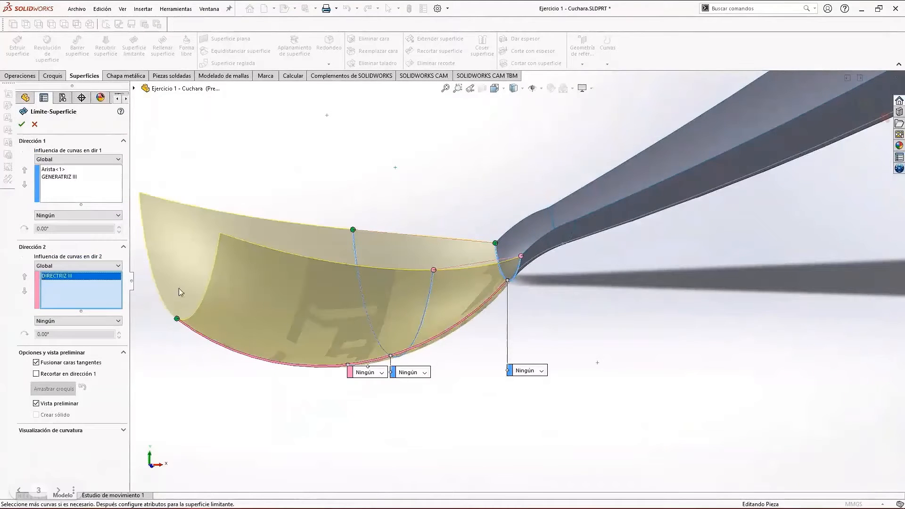
# Step: Apply the Tangencia a cara condition to the neck edge in direction 1 and create the bowl's boundary surface
pyautogui.moveTo(448, 407); pyautogui.dragTo(485, 397, button='middle')
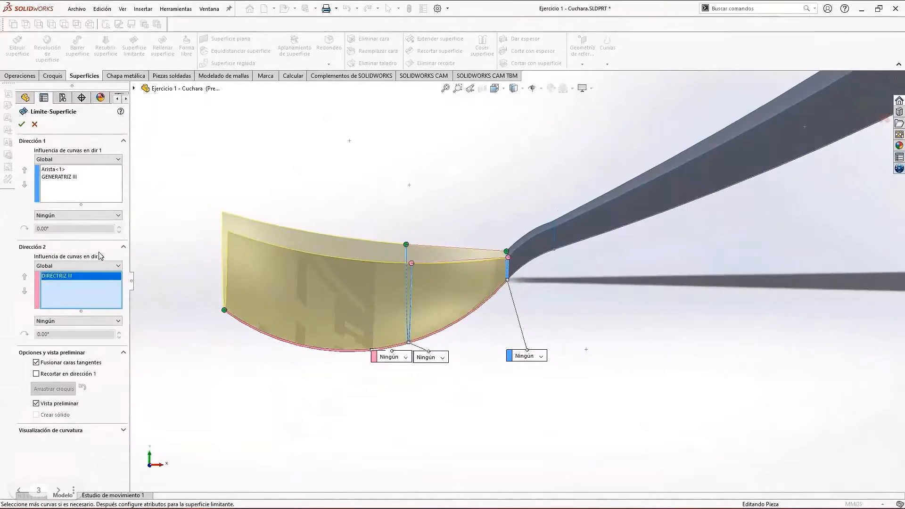
pyautogui.click(54, 170)
pyautogui.click(58, 215)
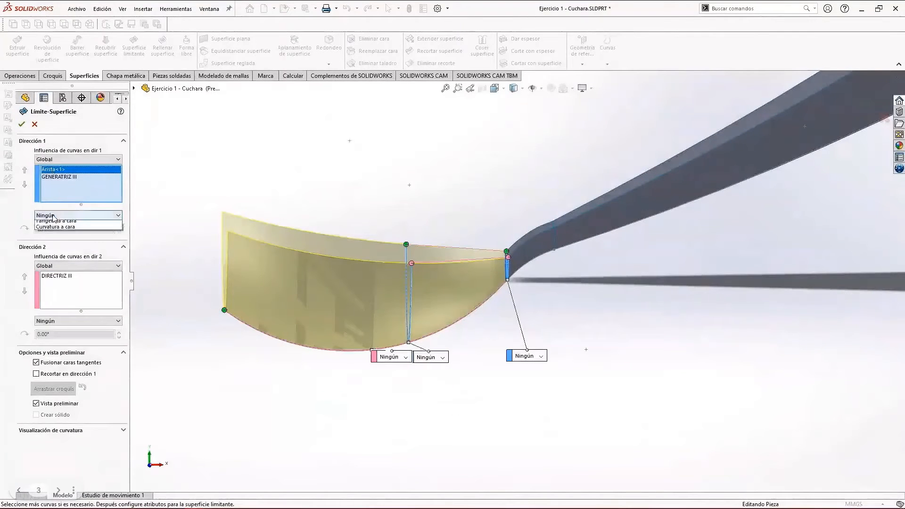
pyautogui.click(56, 236)
pyautogui.scroll(-5, 503, 304)
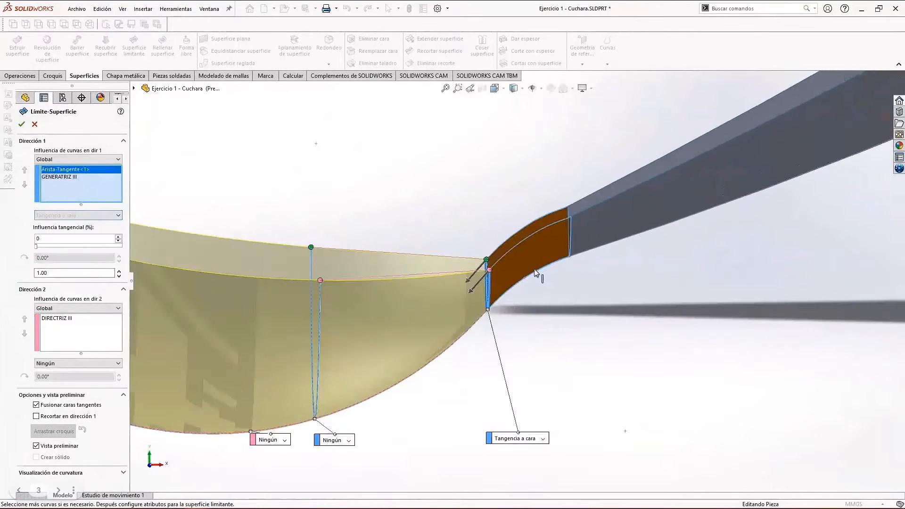
pyautogui.scroll(6, 503, 290)
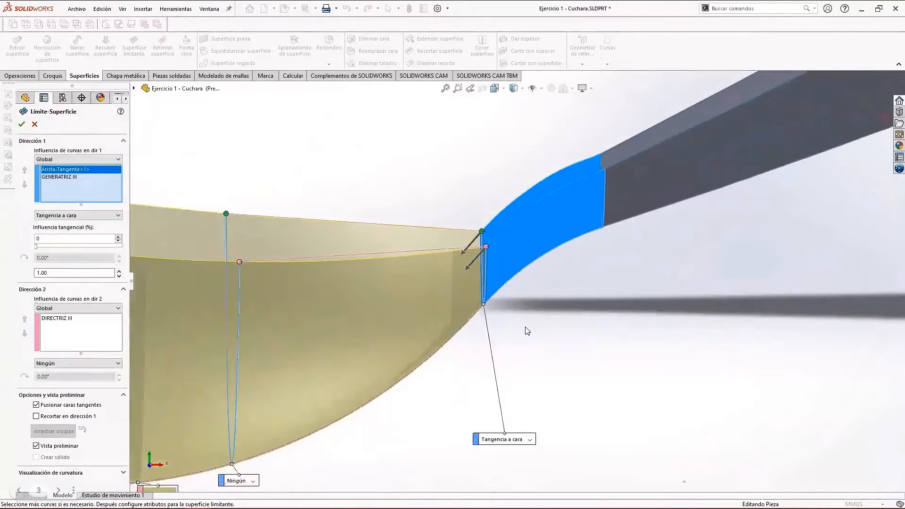
pyautogui.moveTo(528, 331); pyautogui.dragTo(141, 211, button='middle')
pyautogui.click(22, 125)
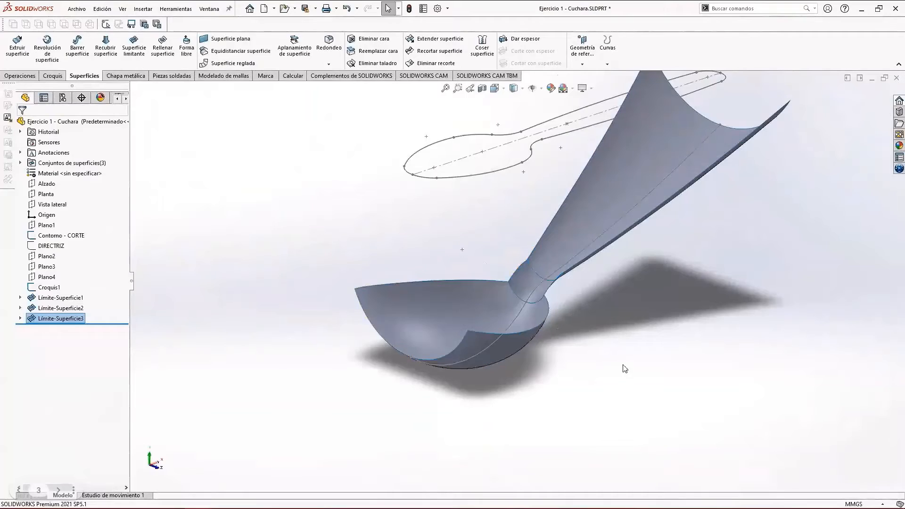
# Step: List the part's surface bodies and highlight the handle, neck and bowl surfaces one by one
pyautogui.moveTo(625, 368); pyautogui.dragTo(597, 375, button='middle')
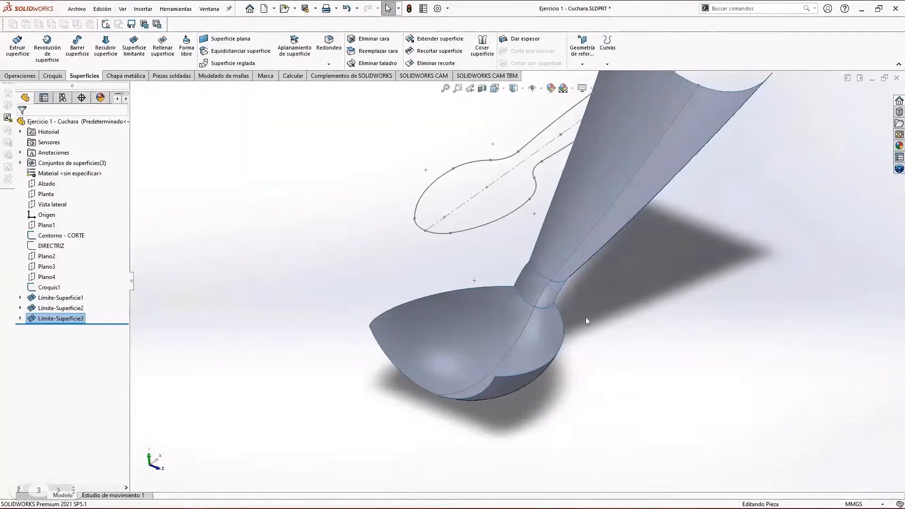
pyautogui.click(21, 163)
pyautogui.click(56, 173)
pyautogui.click(71, 184)
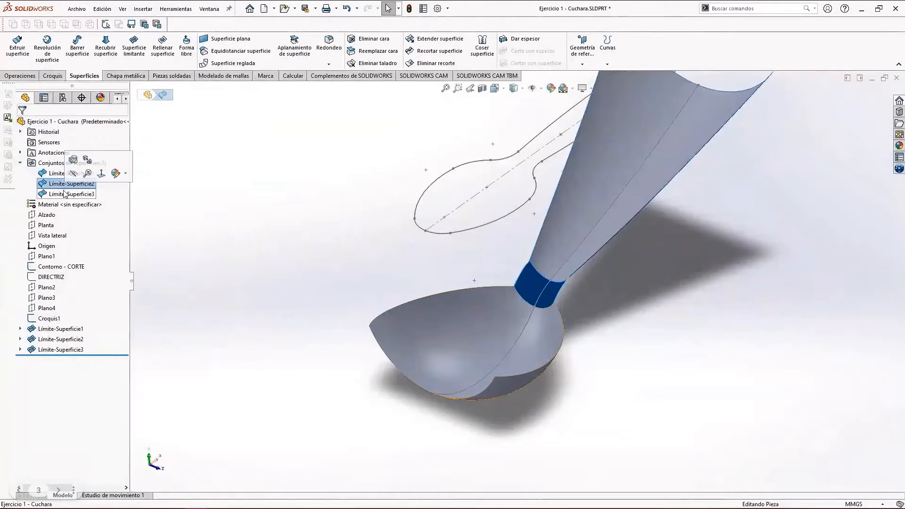
pyautogui.click(66, 194)
pyautogui.click(259, 242)
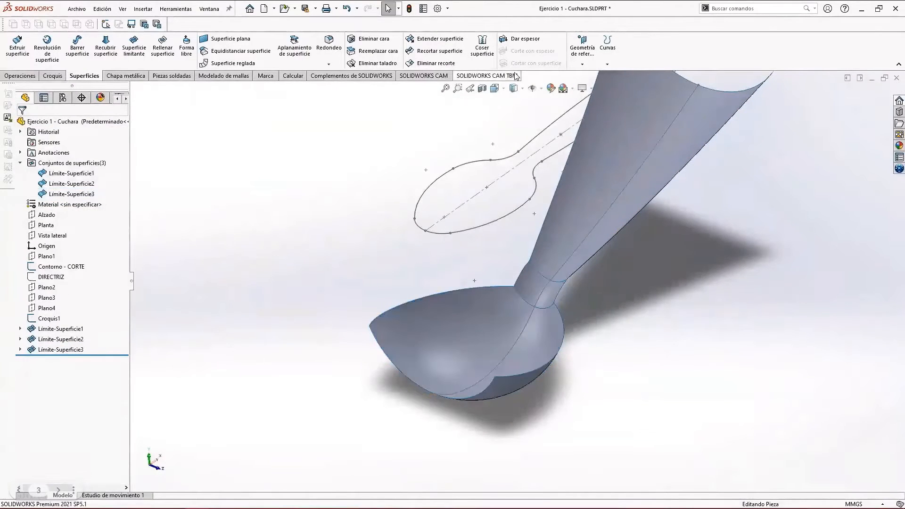
# Step: Knit the handle, neck and bowl surfaces into a single surface body
pyautogui.click(489, 53)
pyautogui.click(583, 211)
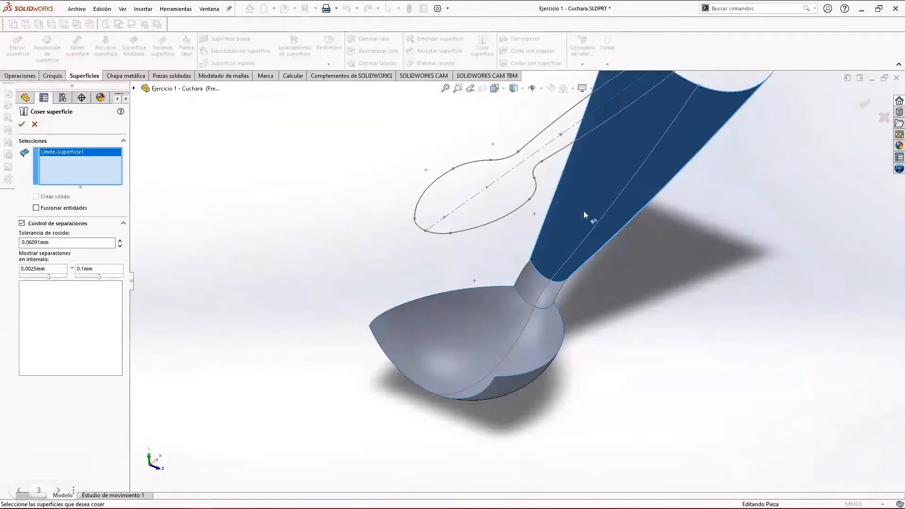
pyautogui.click(532, 289)
pyautogui.click(497, 323)
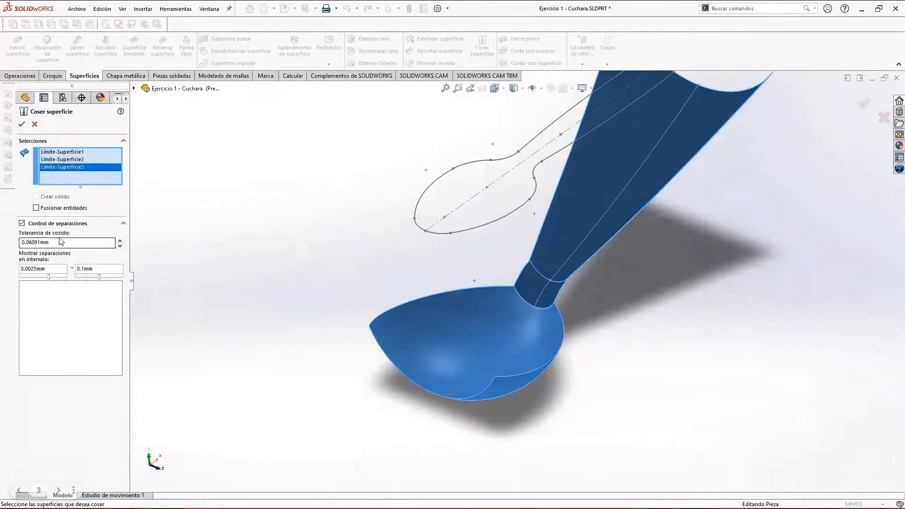
pyautogui.click(22, 124)
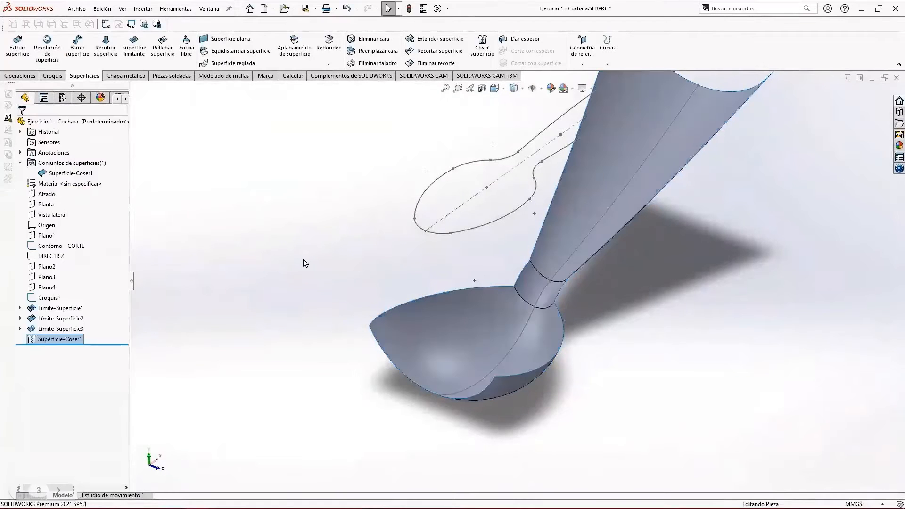
# Step: Trim the knitted surface with the Contorno - CORTE sketch, keeping the spoon-shaped region inside the outline
pyautogui.moveTo(561, 348); pyautogui.dragTo(569, 278, button='middle')
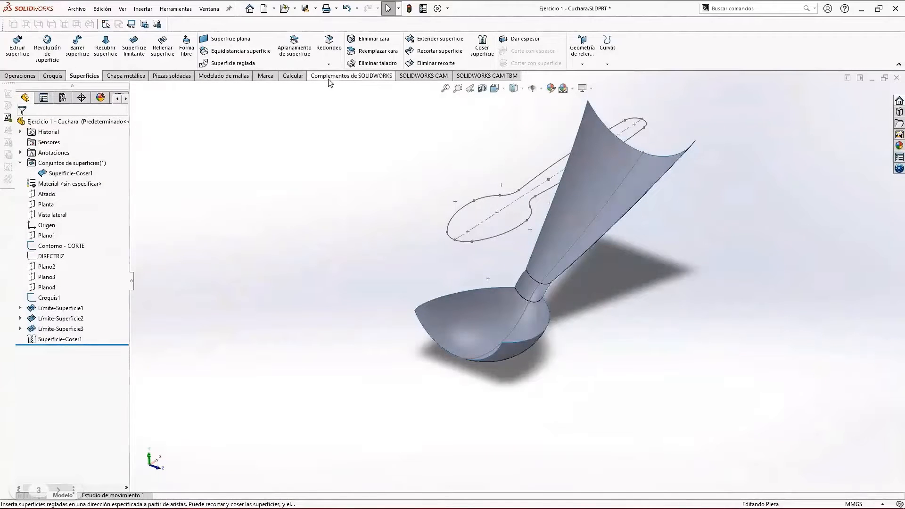
pyautogui.click(432, 52)
pyautogui.click(504, 198)
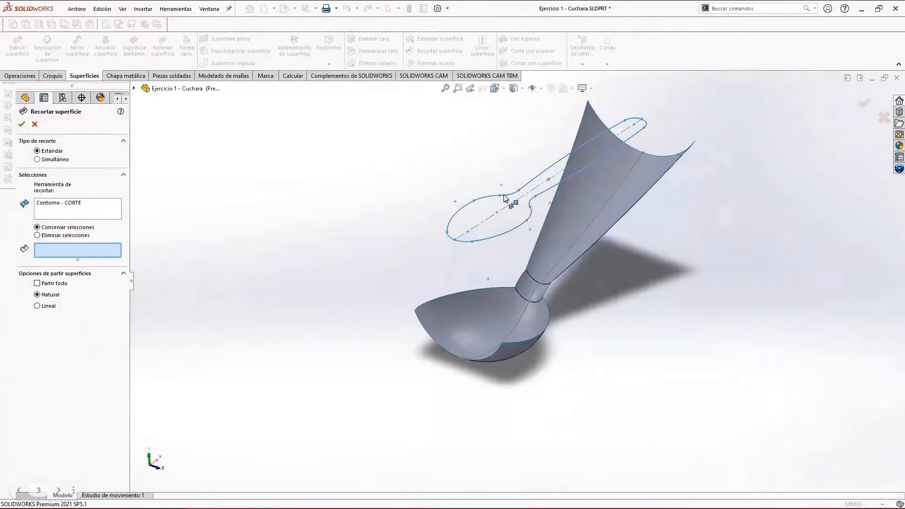
pyautogui.click(504, 331)
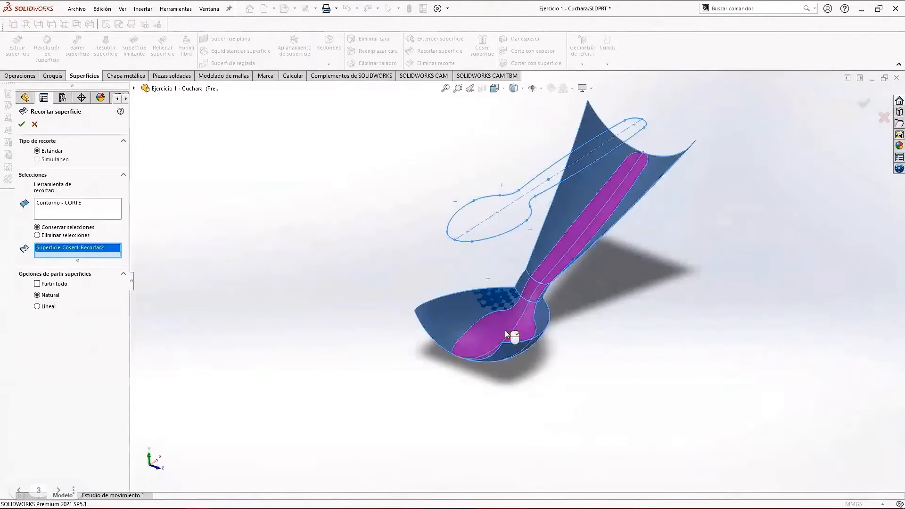
pyautogui.moveTo(629, 282)
pyautogui.mouseDown(button='middle')
pyautogui.moveTo(642, 281)
pyautogui.moveTo(634, 284)
pyautogui.mouseUp(button='middle')
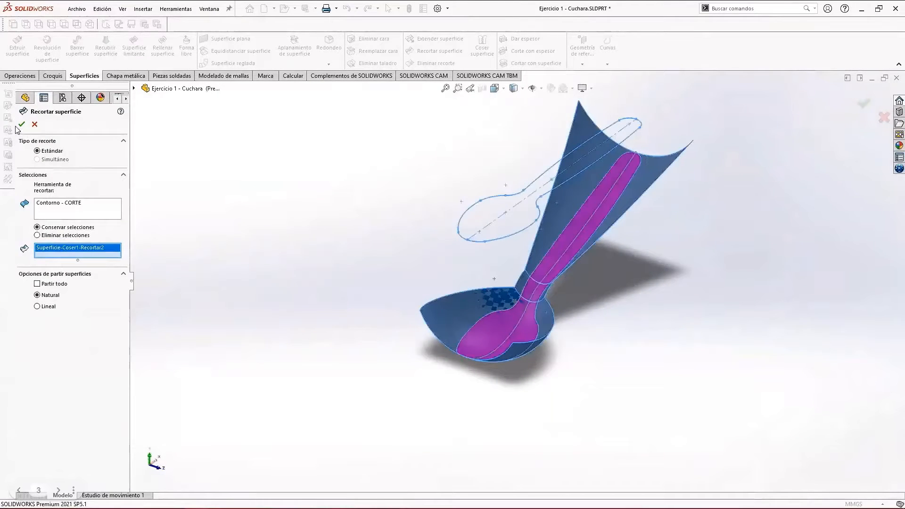
pyautogui.click(22, 125)
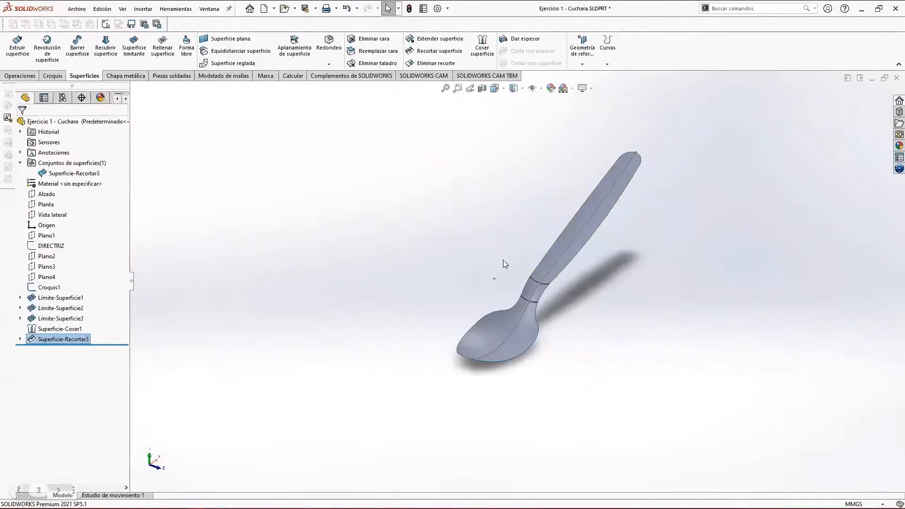
# Step: Thicken the trimmed spoon surface by 1 mm on its underside only
pyautogui.moveTo(503, 263); pyautogui.dragTo(515, 213, button='middle')
pyautogui.scroll(-5, 564, 278)
pyautogui.scroll(5, 520, 306)
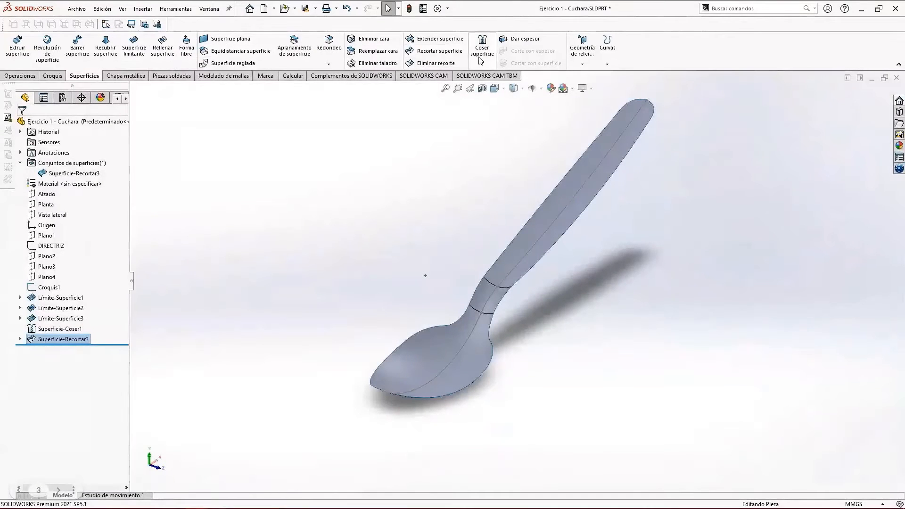
pyautogui.click(523, 39)
pyautogui.moveTo(522, 307); pyautogui.dragTo(488, 302, button='middle')
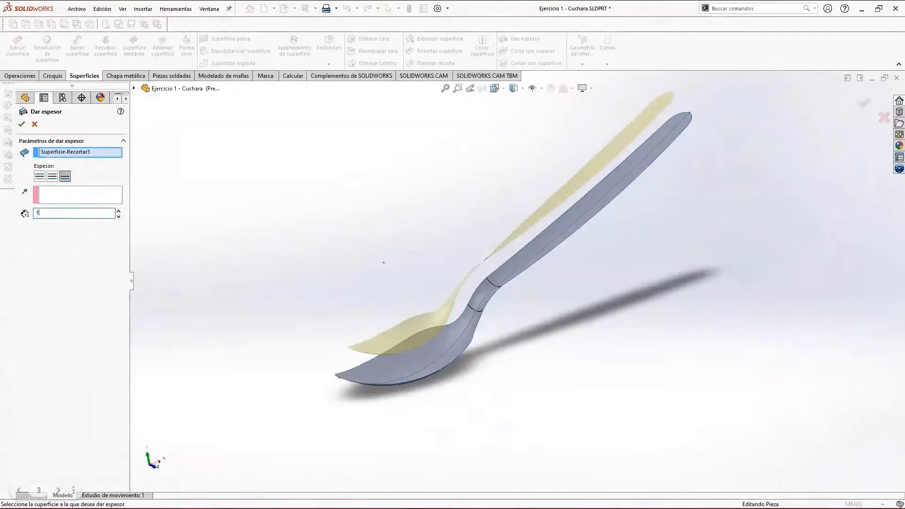
pyautogui.press('Return')
pyautogui.scroll(-3, 512, 318)
pyautogui.moveTo(464, 321); pyautogui.dragTo(432, 301, button='middle')
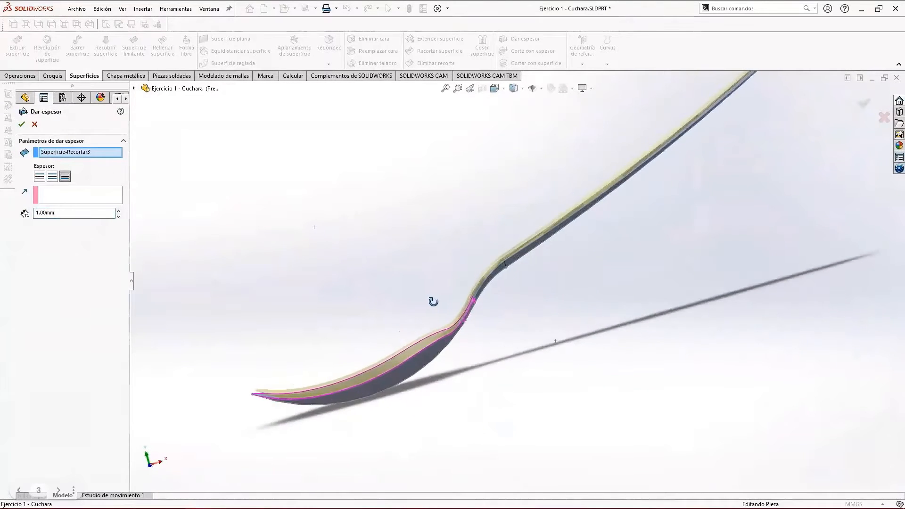
pyautogui.click(52, 177)
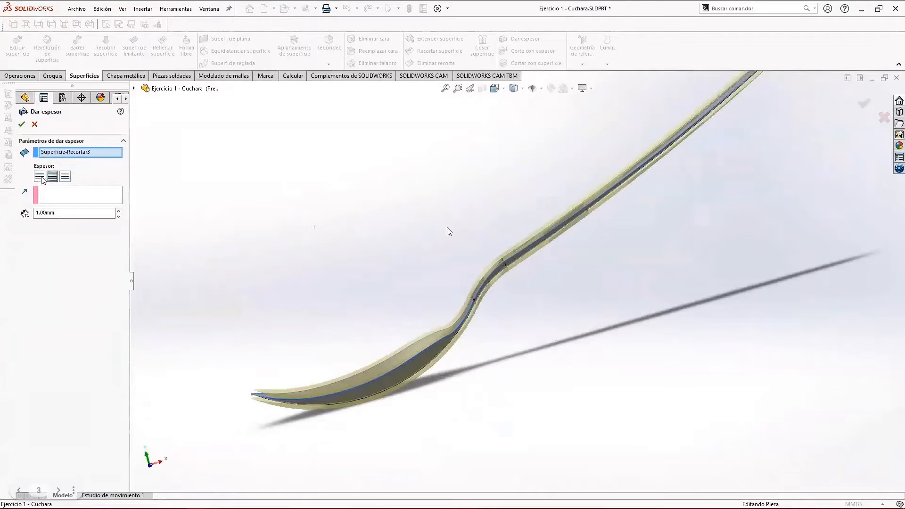
pyautogui.click(40, 176)
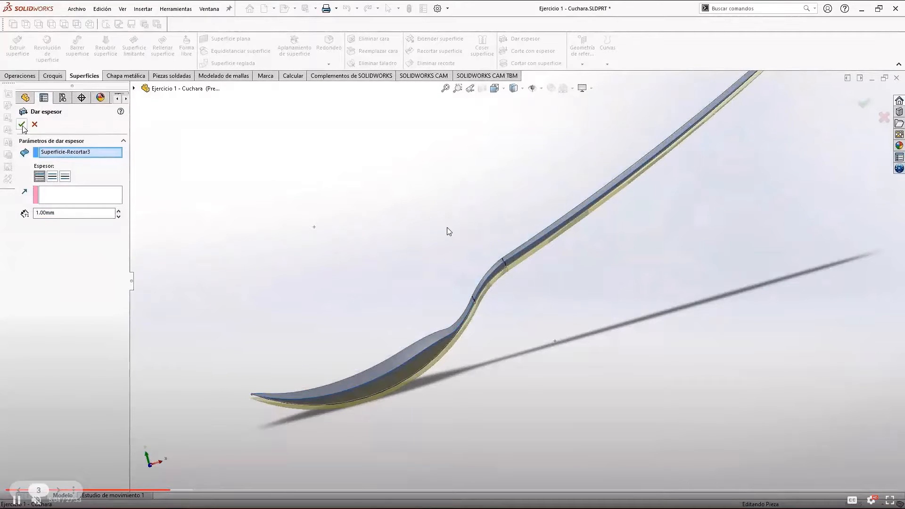
pyautogui.press('Return')
# Step: Examine the thickened spoon and the contents of its solid bodies folder
pyautogui.moveTo(389, 290); pyautogui.dragTo(427, 296, button='middle')
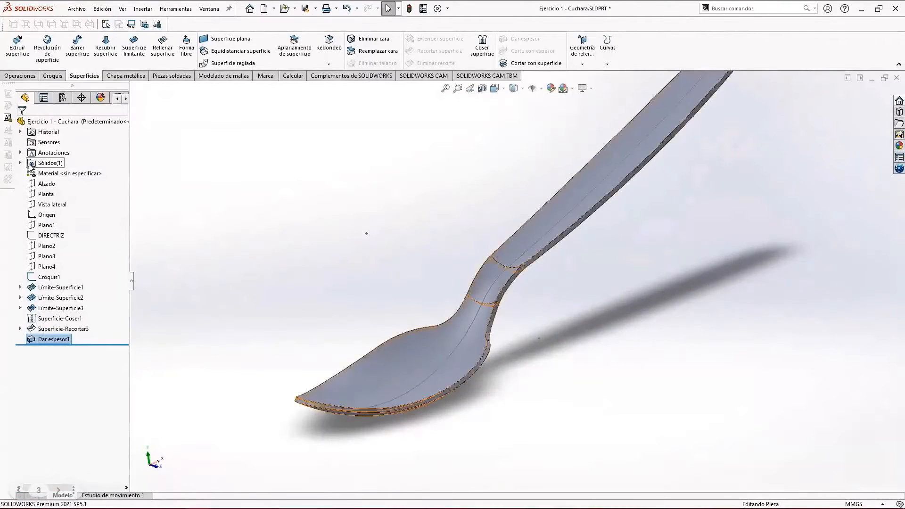
pyautogui.click(21, 163)
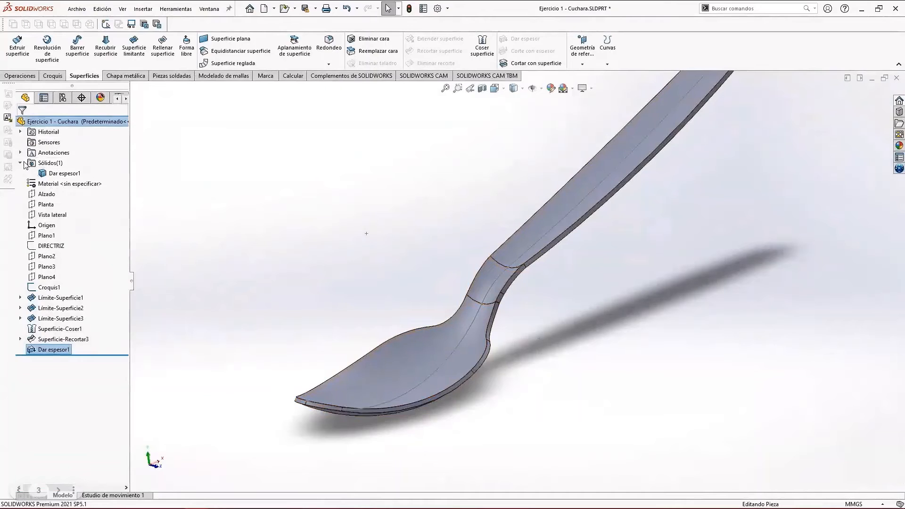
pyautogui.click(20, 163)
pyautogui.scroll(5, 589, 262)
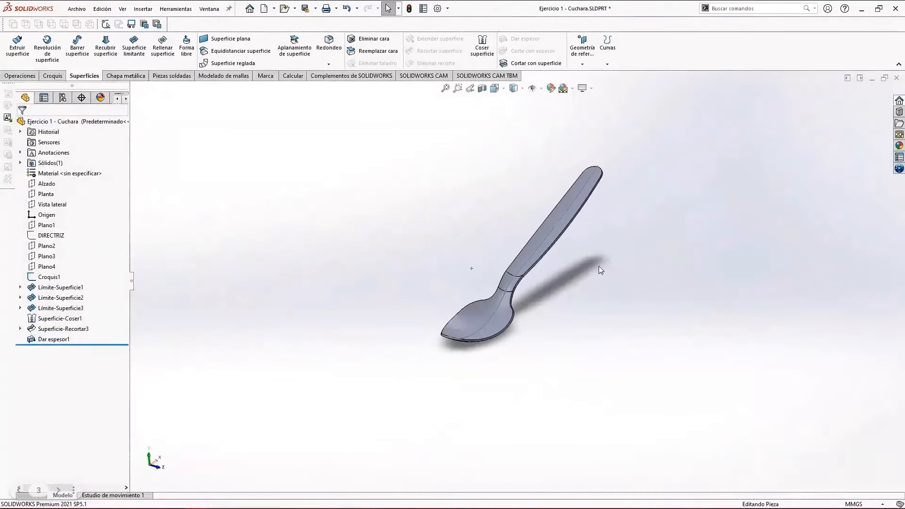
pyautogui.scroll(-3, 568, 222)
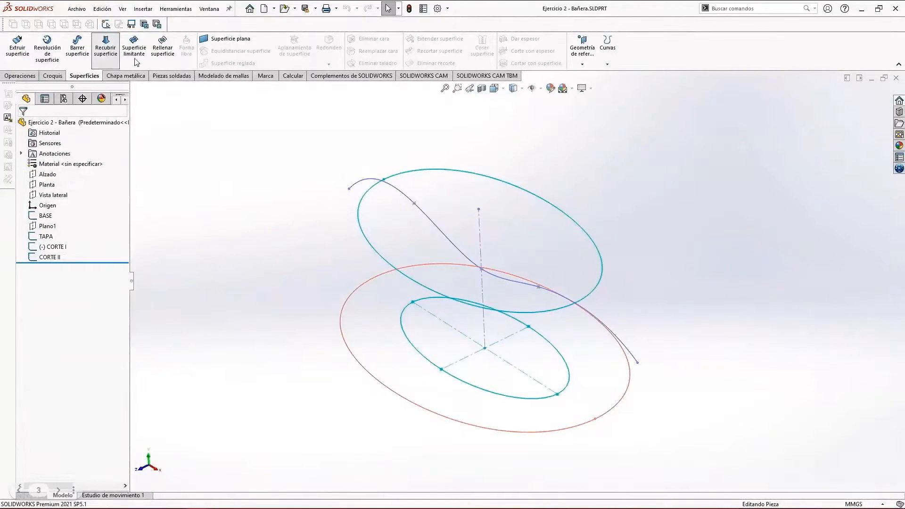
# Step: Create a lofted surface for the tub wall between the TAPA and BASE ellipse profiles
pyautogui.click(106, 44)
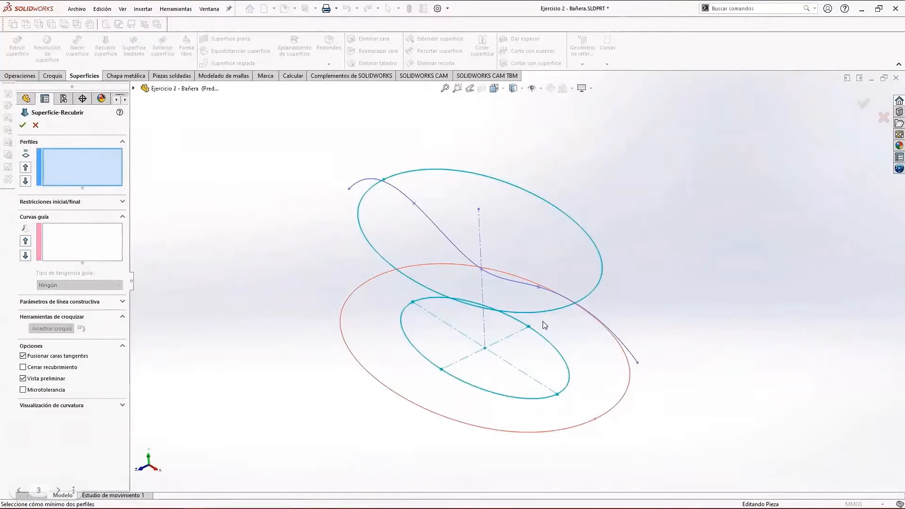
pyautogui.moveTo(558, 349); pyautogui.dragTo(564, 324, button='middle')
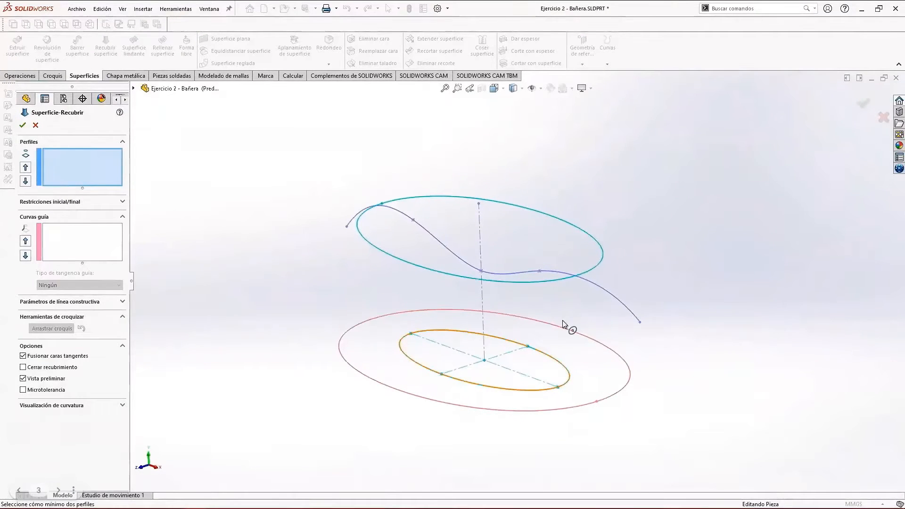
pyautogui.click(549, 280)
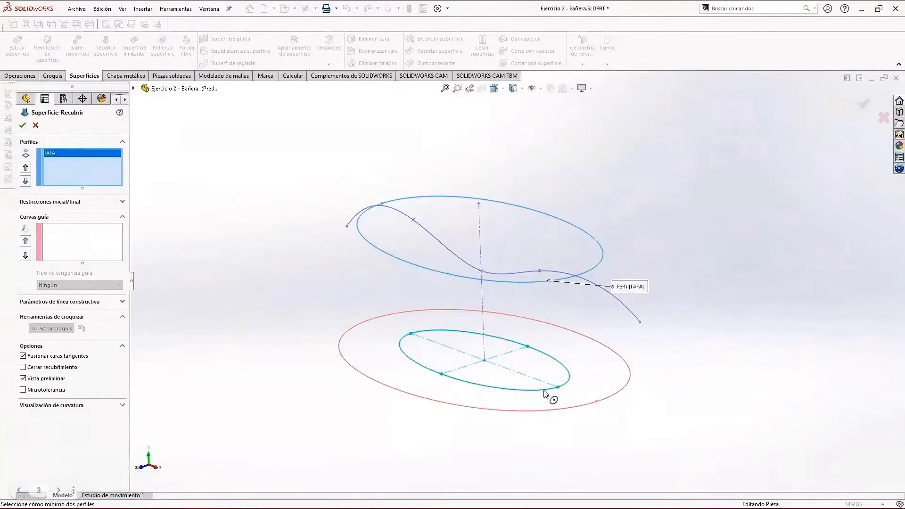
pyautogui.click(544, 390)
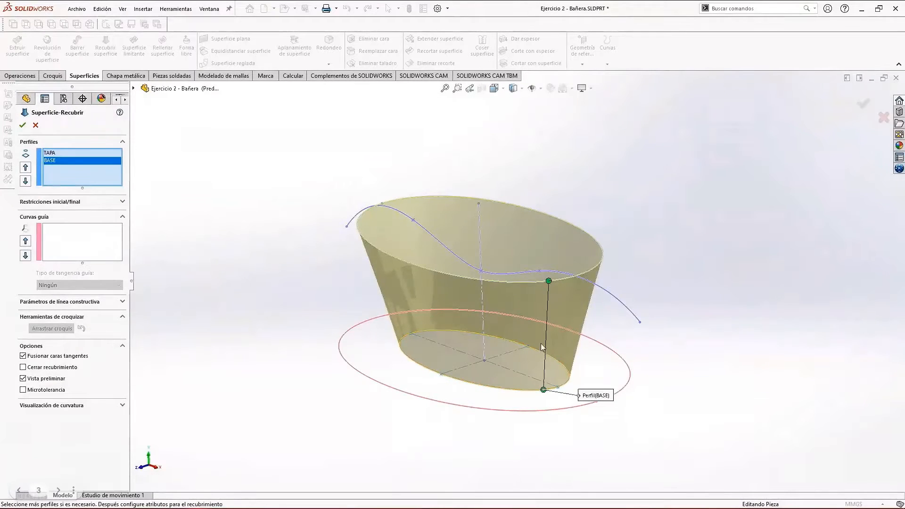
pyautogui.scroll(-2, 522, 311)
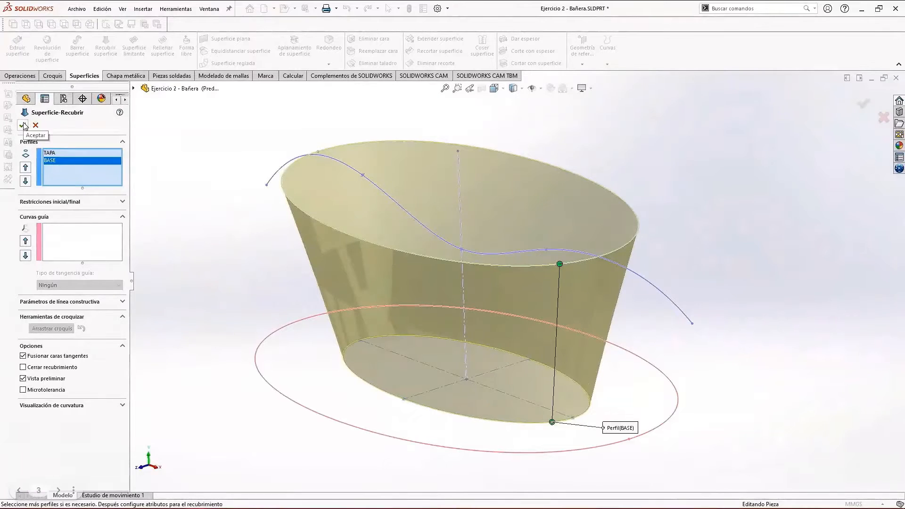
pyautogui.moveTo(416, 307); pyautogui.dragTo(454, 273, button='middle')
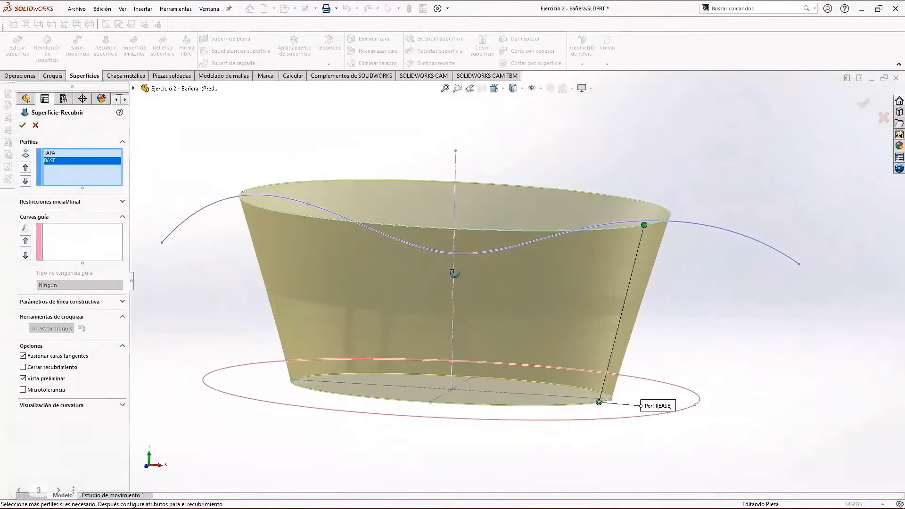
pyautogui.click(22, 126)
pyautogui.scroll(-2, 515, 278)
pyautogui.moveTo(619, 363); pyautogui.dragTo(600, 396, button='middle')
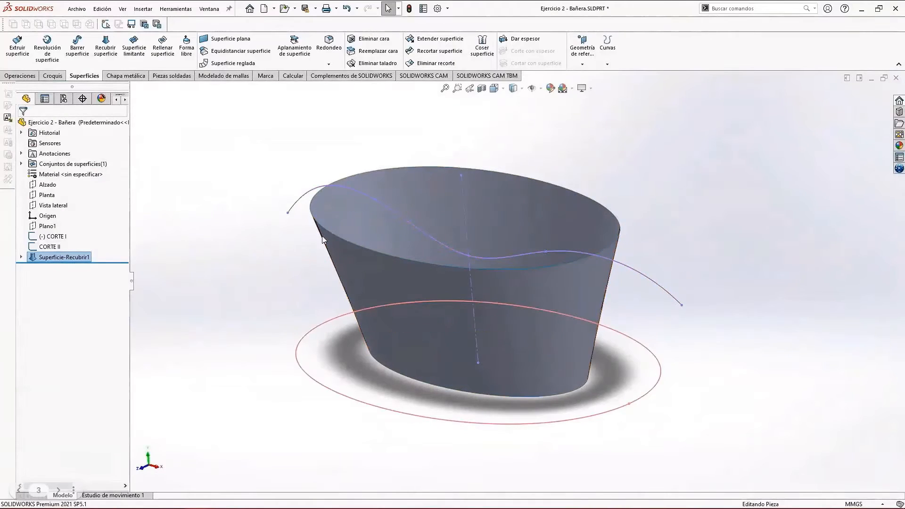
# Step: Trim the lofted tub wall with the CORTE I sketch, removing the portion above the curve
pyautogui.scroll(-2, 451, 299)
pyautogui.moveTo(451, 297); pyautogui.dragTo(452, 270, button='middle')
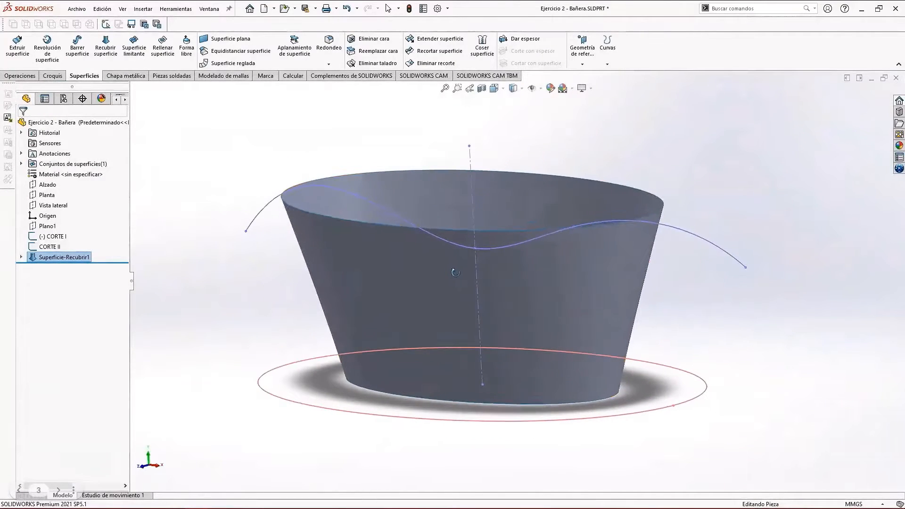
pyautogui.click(425, 52)
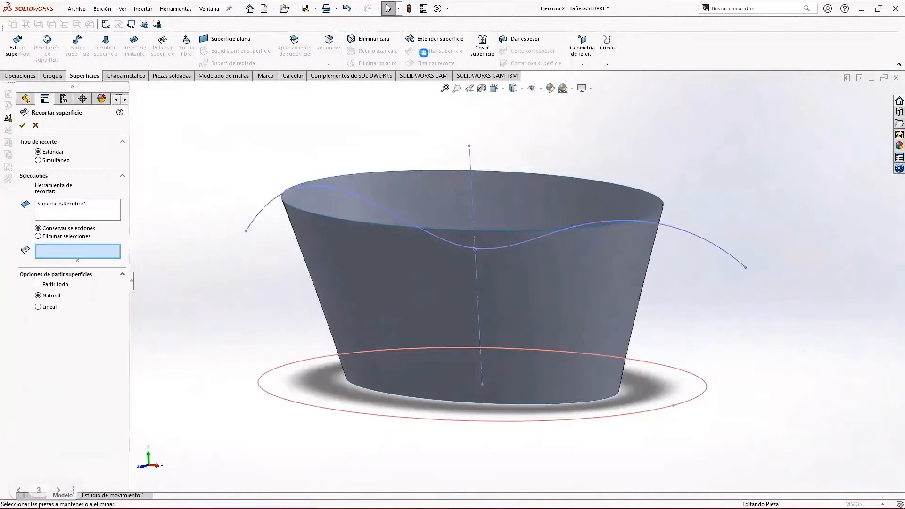
pyautogui.click(80, 205)
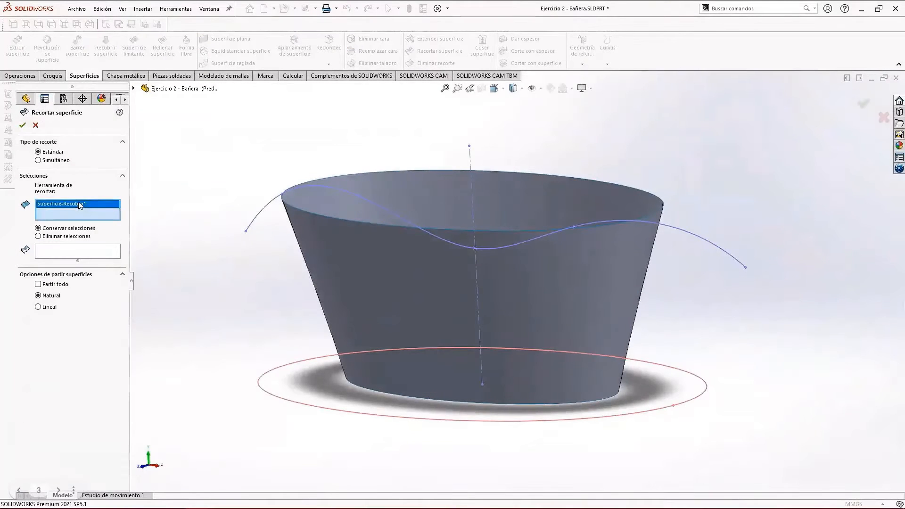
pyautogui.press('Delete')
pyautogui.click(264, 210)
pyautogui.moveTo(359, 245); pyautogui.dragTo(402, 228, button='middle')
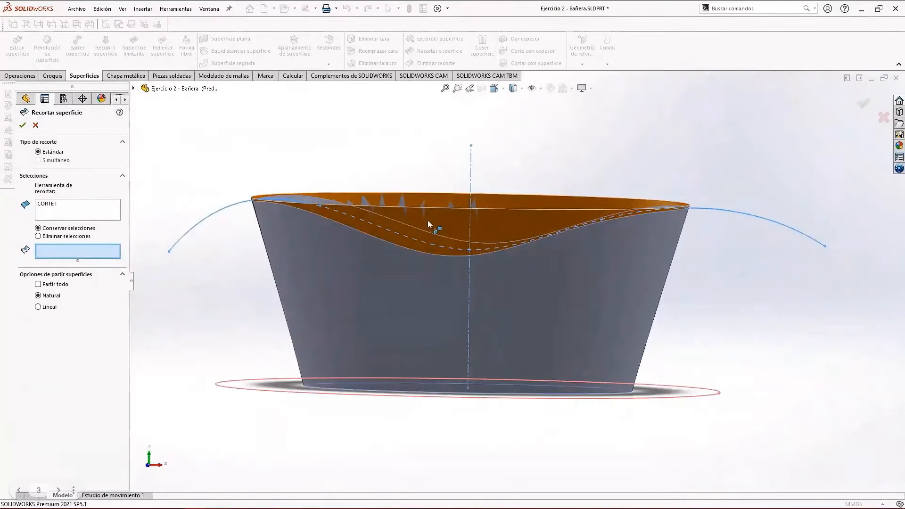
pyautogui.click(63, 238)
pyautogui.click(391, 225)
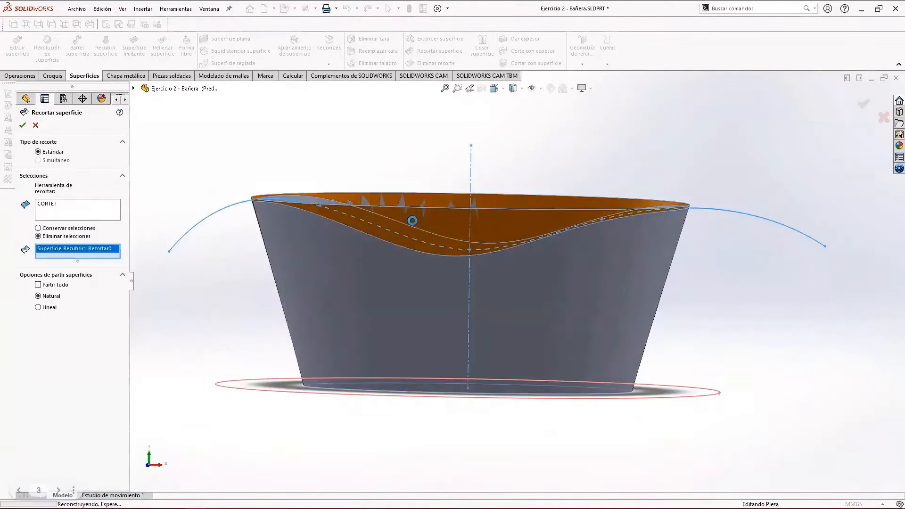
pyautogui.click(23, 125)
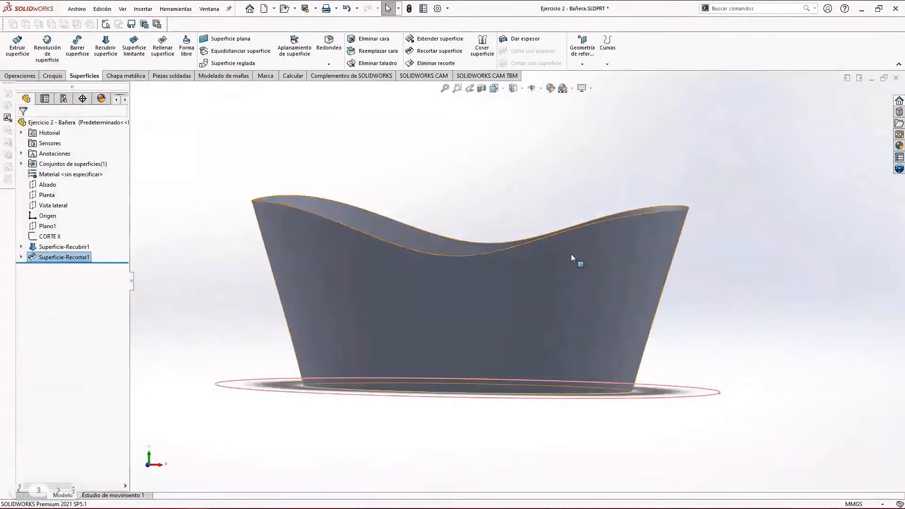
# Step: Close the tub's bottom with a planar surface bounded by the lofted wall's lower edge
pyautogui.moveTo(570, 254); pyautogui.dragTo(488, 331, button='middle')
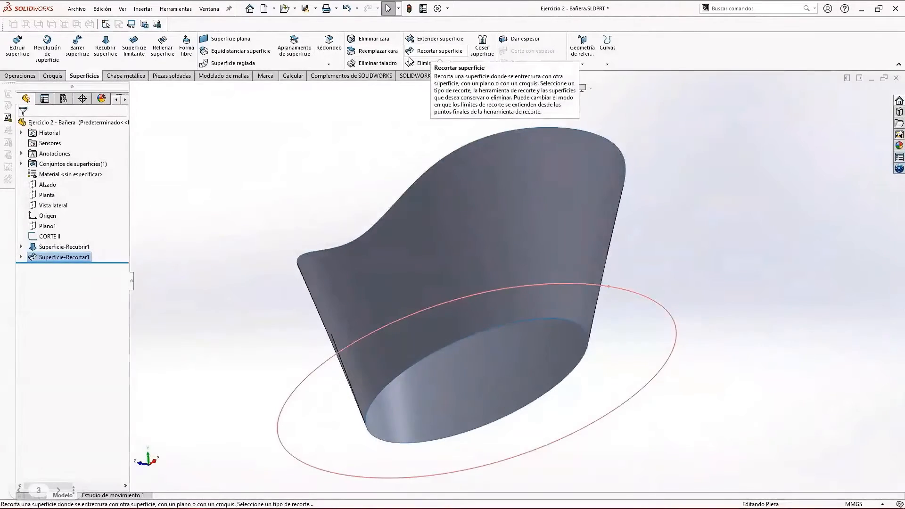
pyautogui.moveTo(499, 301); pyautogui.dragTo(458, 320, button='middle')
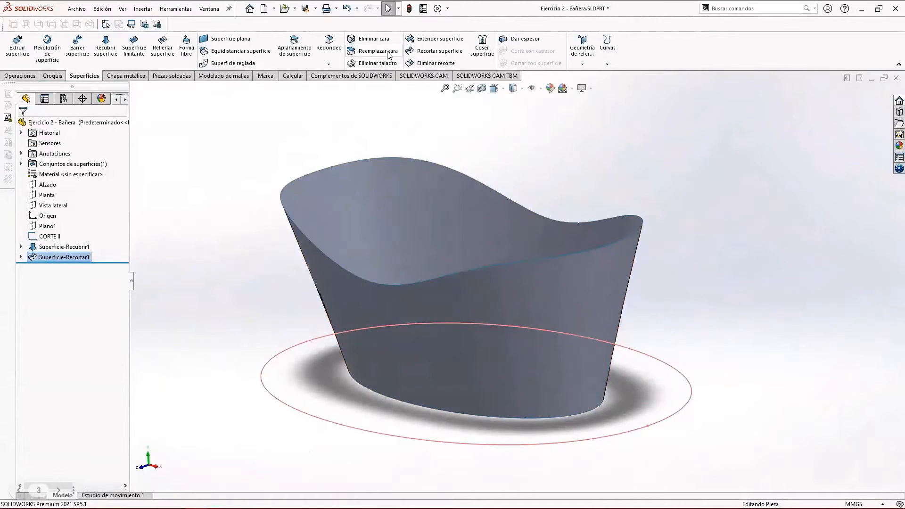
pyautogui.click(236, 42)
pyautogui.moveTo(479, 303); pyautogui.dragTo(474, 277, button='middle')
pyautogui.click(472, 274)
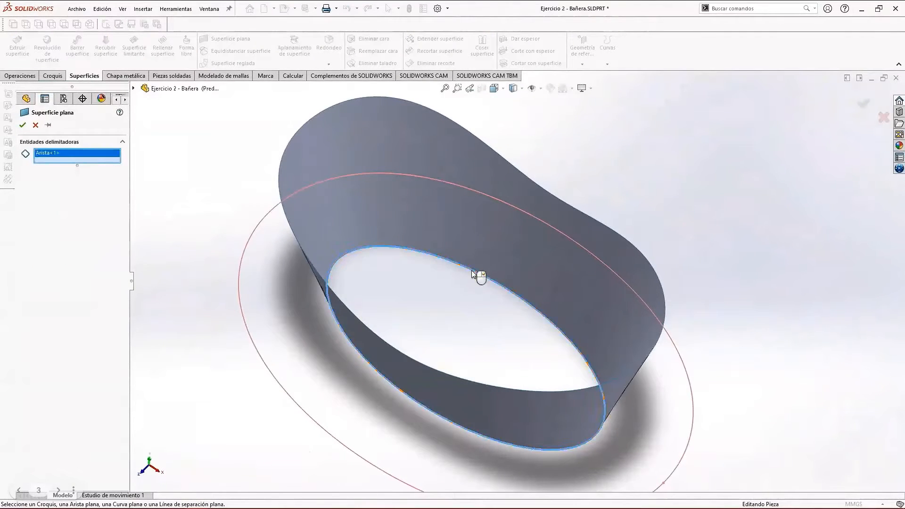
pyautogui.click(22, 125)
pyautogui.moveTo(399, 386); pyautogui.dragTo(353, 318, button='middle')
# Step: Delete the Superficie-Recortar1 trim feature made with the CORTE I sketch
pyautogui.click(80, 259)
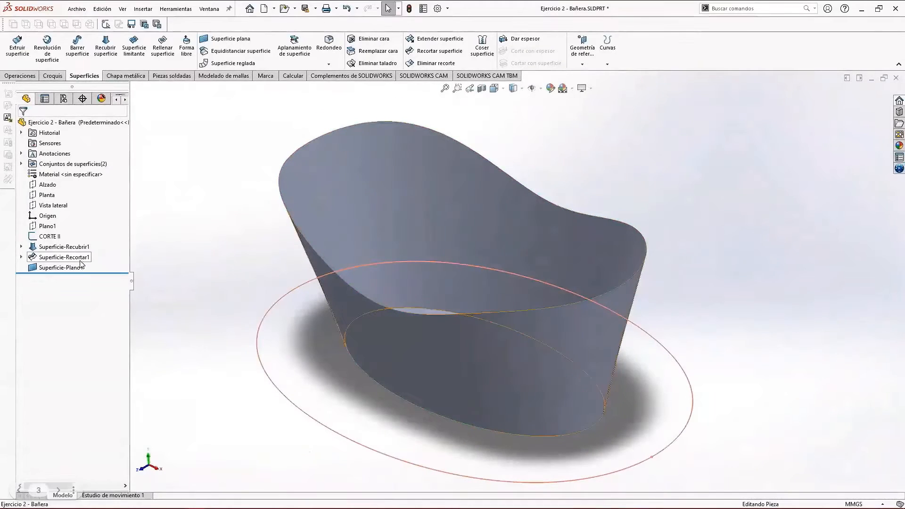
pyautogui.press('Delete')
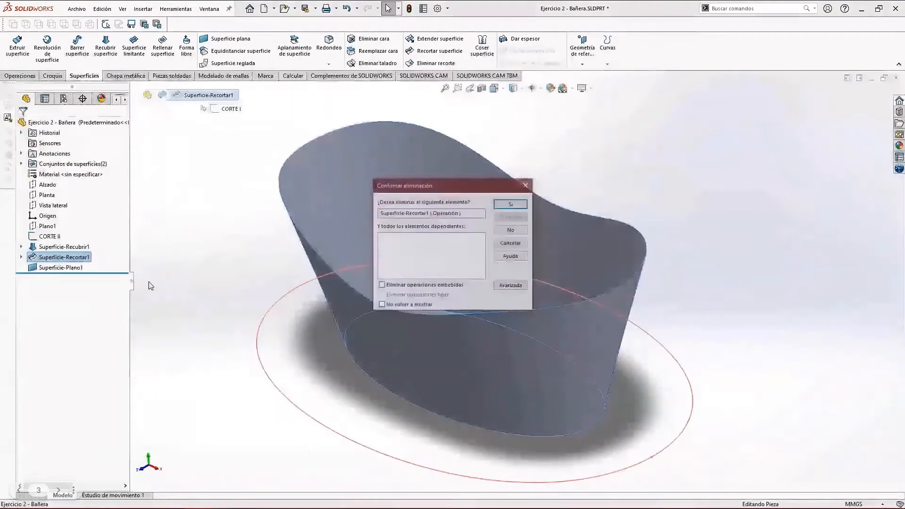
pyautogui.press('Return')
# Step: Extrude the CORTE I curve as a surface, about 133 mm to one side and 160 mm to the other
pyautogui.moveTo(531, 364); pyautogui.dragTo(460, 301, button='middle')
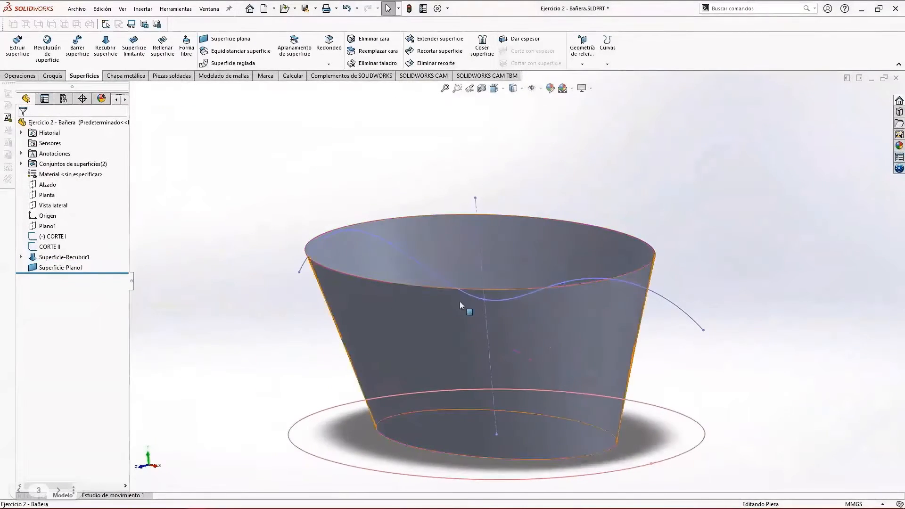
pyautogui.click(26, 49)
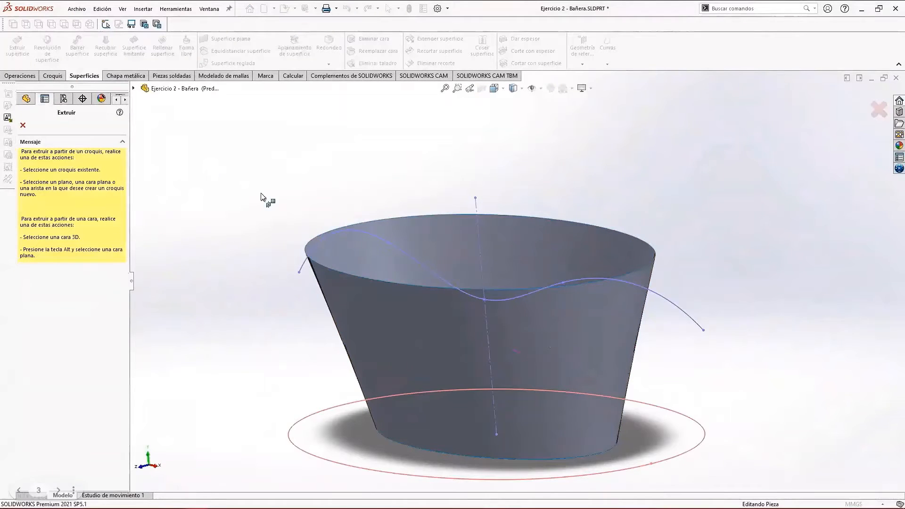
pyautogui.click(386, 243)
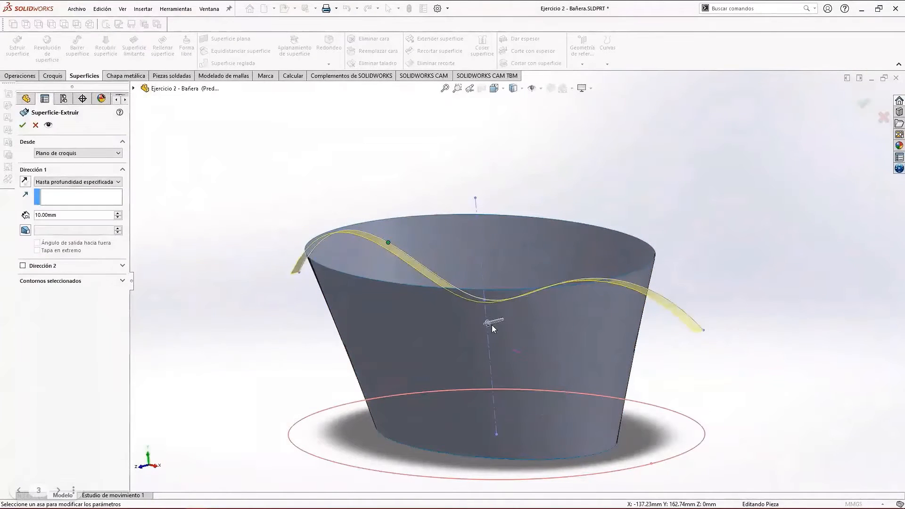
pyautogui.moveTo(489, 323); pyautogui.dragTo(380, 350)
pyautogui.moveTo(499, 320); pyautogui.dragTo(524, 317, button='middle')
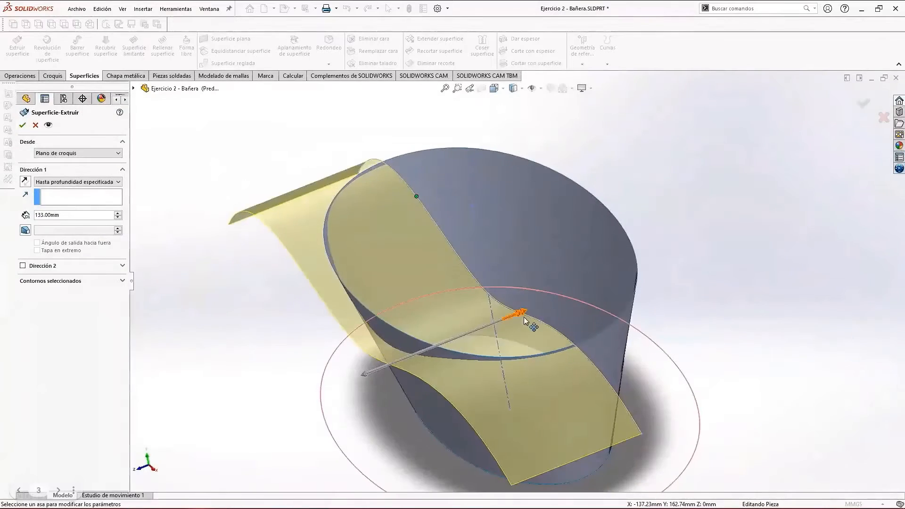
pyautogui.moveTo(524, 316); pyautogui.dragTo(671, 253)
pyautogui.moveTo(671, 253); pyautogui.dragTo(620, 299, button='middle')
pyautogui.click(23, 125)
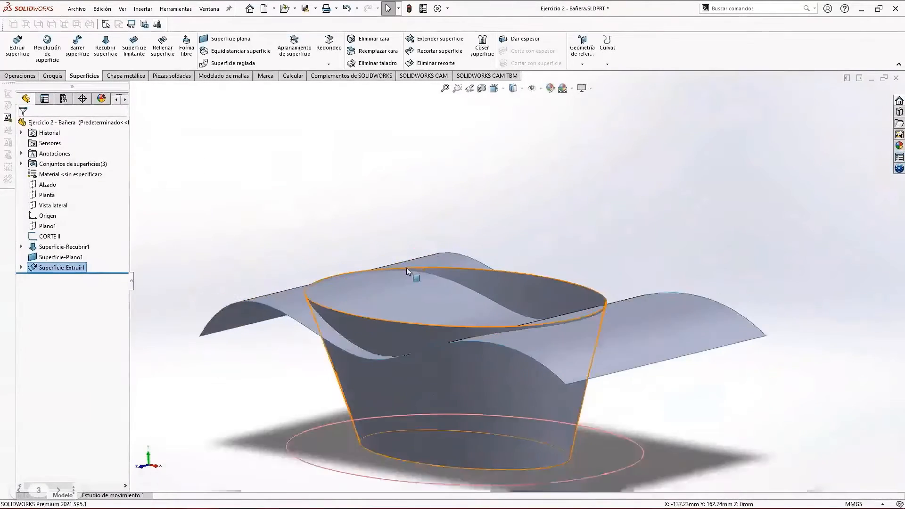
# Step: Edit the extruded wavy surface to extend 231 mm in direction 1 and 252 mm in direction 2
pyautogui.moveTo(406, 268); pyautogui.dragTo(392, 427, button='middle')
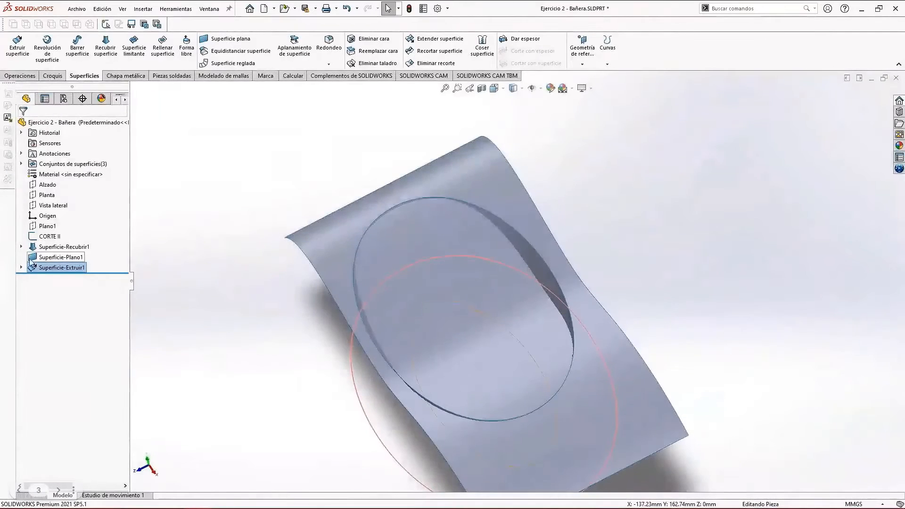
pyautogui.click(42, 267)
pyautogui.click(48, 238)
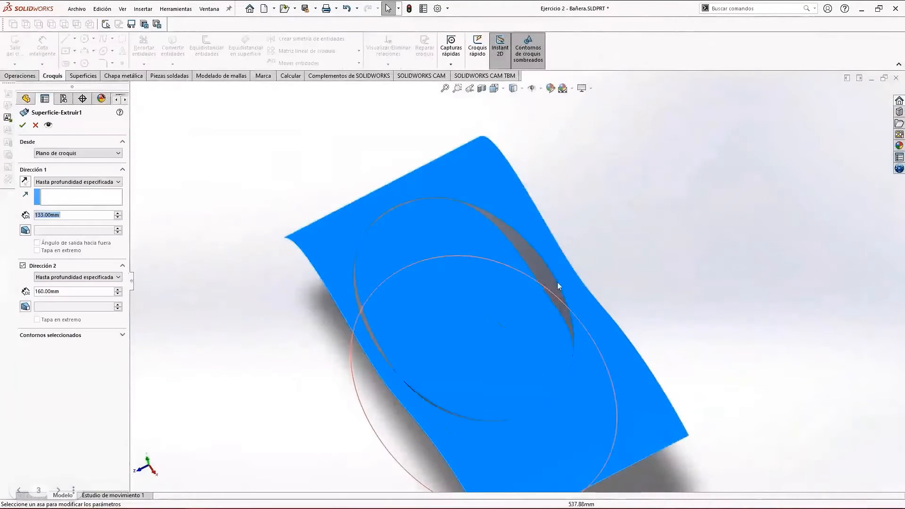
pyautogui.moveTo(601, 291); pyautogui.dragTo(653, 264)
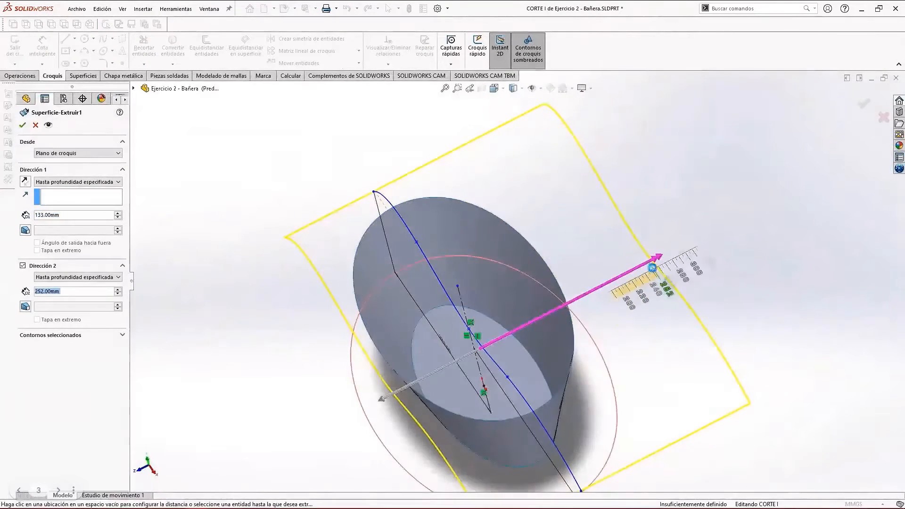
pyautogui.moveTo(384, 405); pyautogui.dragTo(318, 438)
pyautogui.moveTo(435, 412); pyautogui.dragTo(874, 152, button='middle')
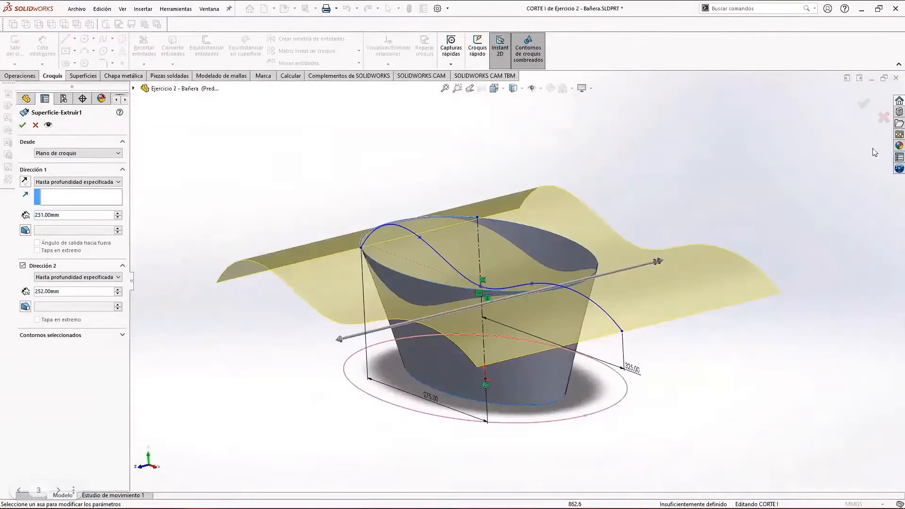
pyautogui.click(863, 104)
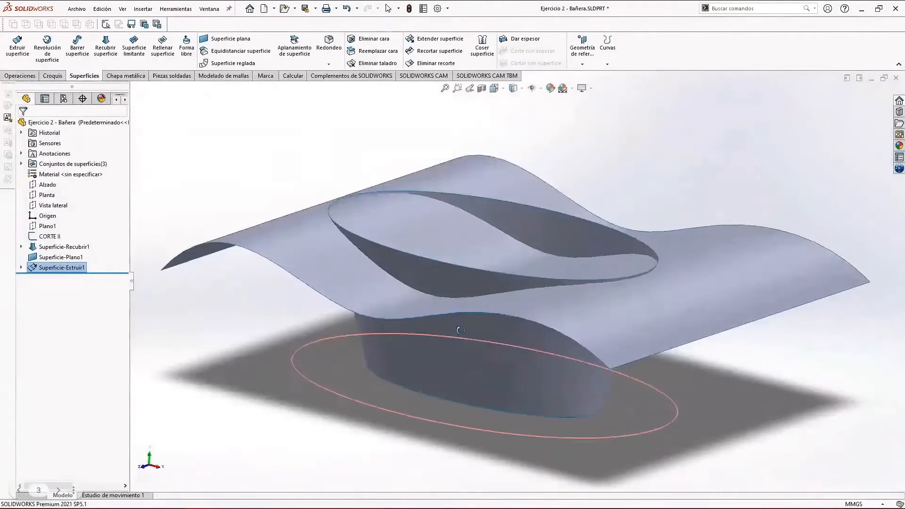
# Step: Trim the extruded wavy surface with the CORTE II sketch, removing the region outside the ellipse
pyautogui.moveTo(454, 326); pyautogui.dragTo(415, 366, button='middle')
pyautogui.press('Escape')
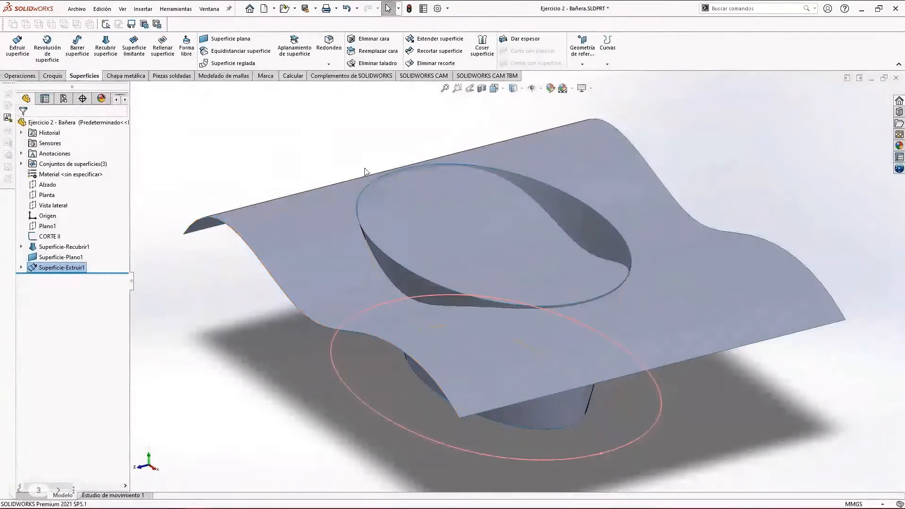
pyautogui.click(430, 55)
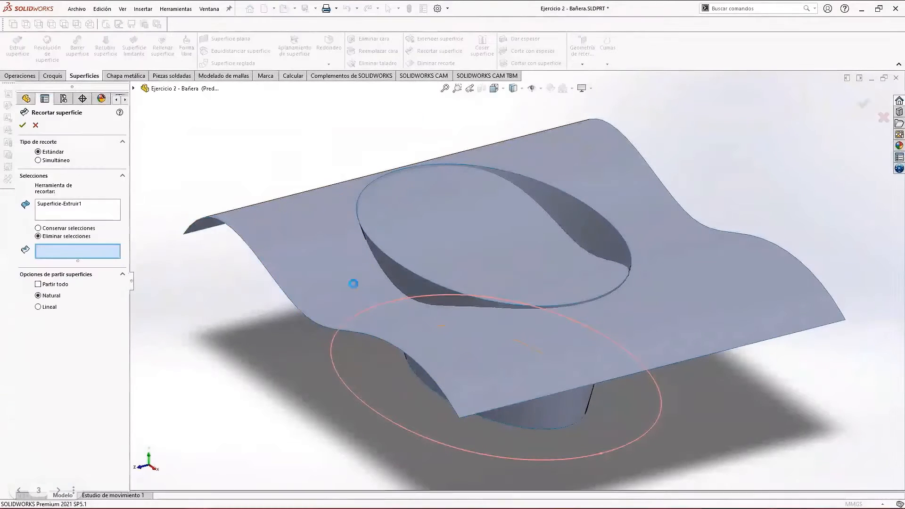
pyautogui.click(70, 212)
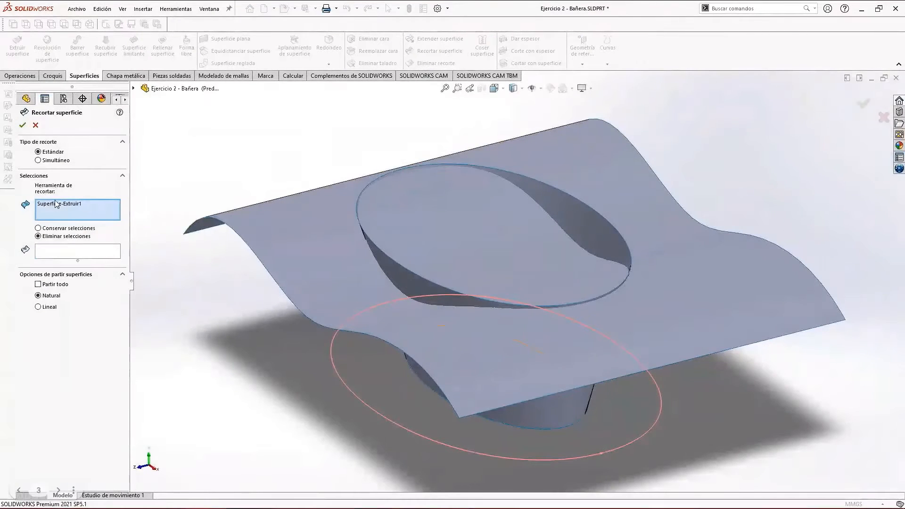
pyautogui.click(332, 355)
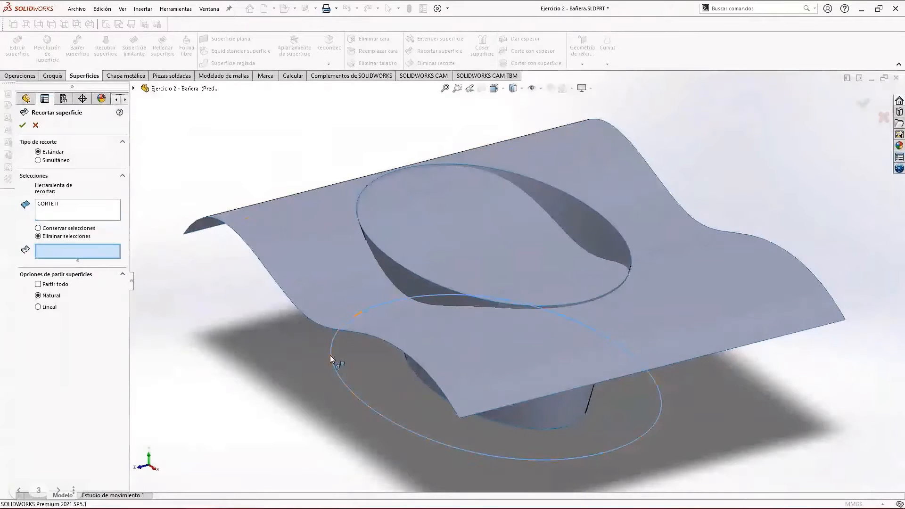
pyautogui.scroll(3, 356, 339)
pyautogui.click(404, 268)
pyautogui.moveTo(405, 267); pyautogui.dragTo(279, 358, button='middle')
pyautogui.click(23, 125)
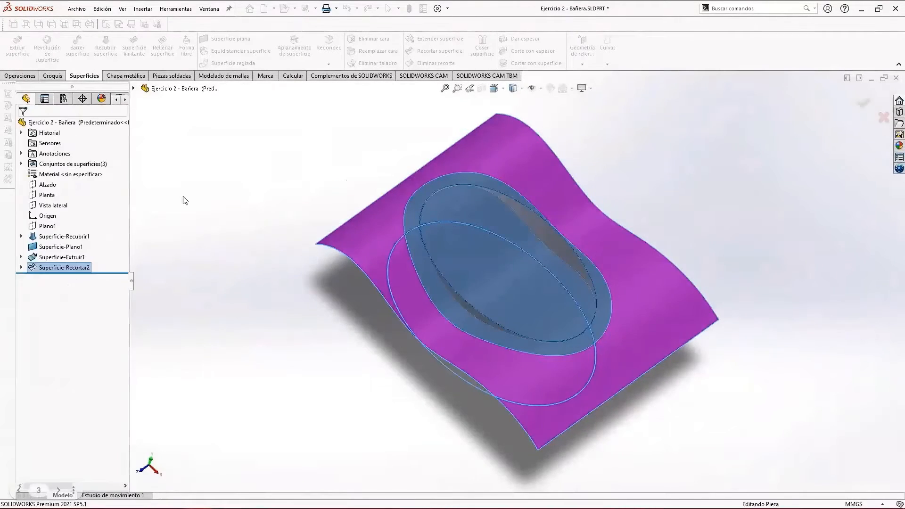
# Step: Trim the lofted tub wall with the wavy rim surface, removing the portion of the wall above the rim
pyautogui.moveTo(446, 318); pyautogui.dragTo(475, 242, button='middle')
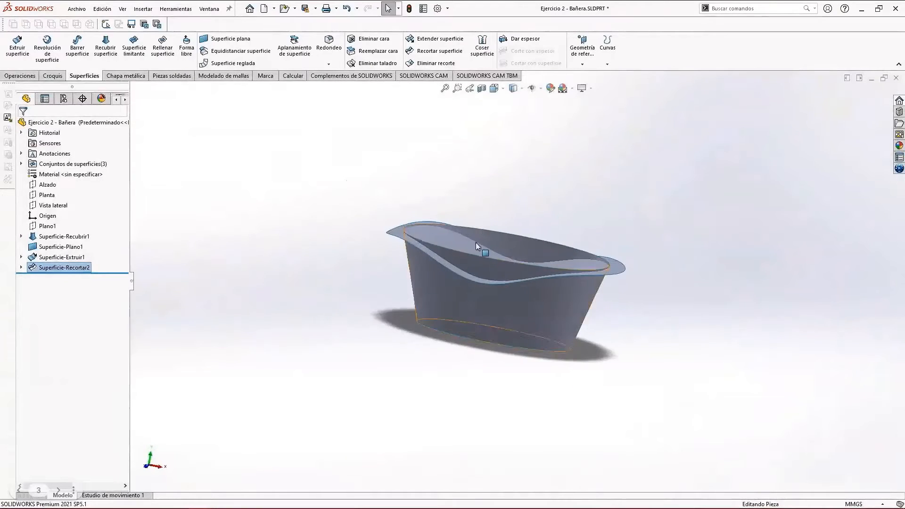
pyautogui.scroll(3, 470, 279)
pyautogui.press('Return')
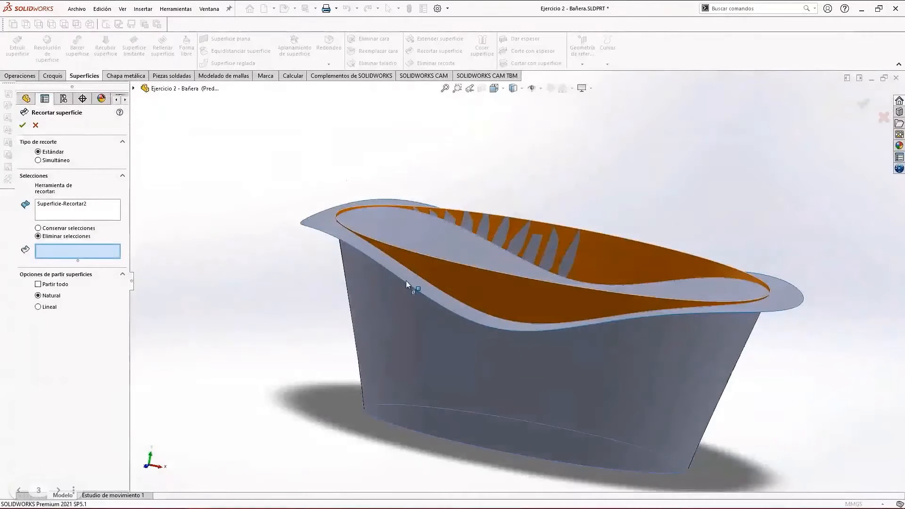
pyautogui.click(55, 208)
pyautogui.press('Delete')
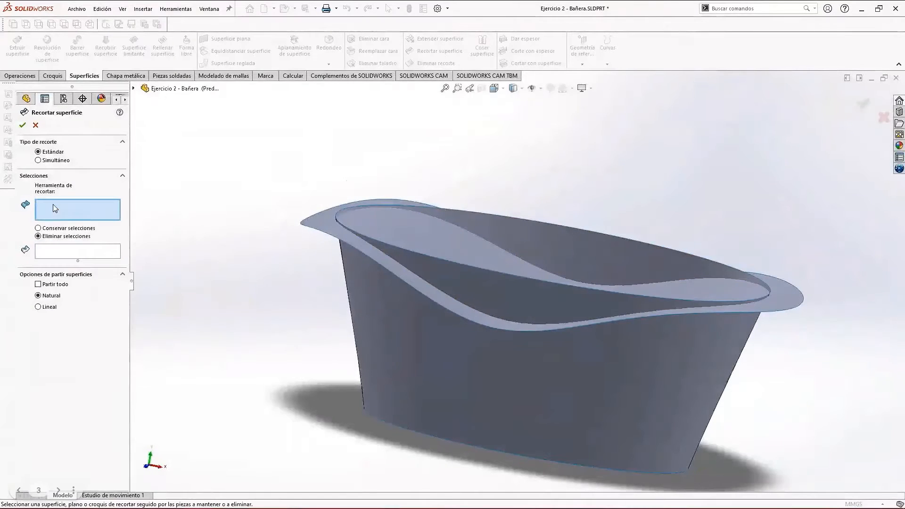
pyautogui.moveTo(452, 274); pyautogui.dragTo(483, 286, button='middle')
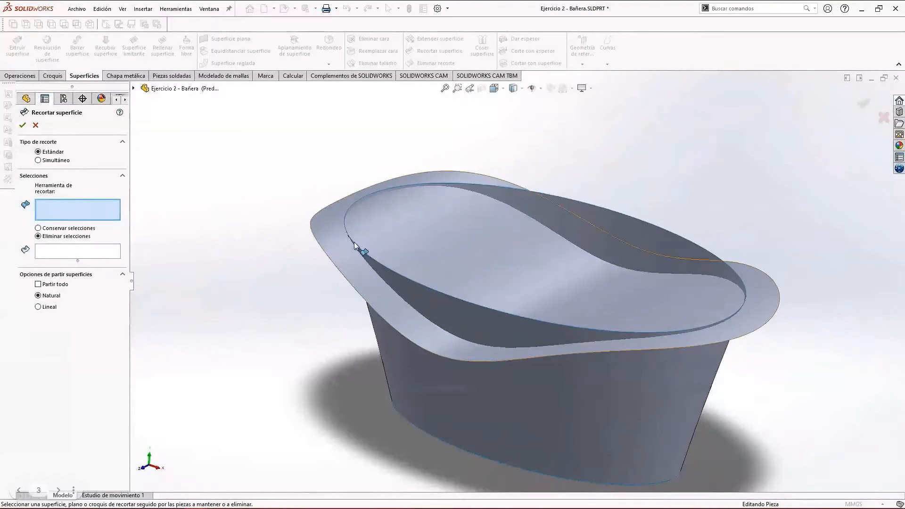
pyautogui.click(338, 246)
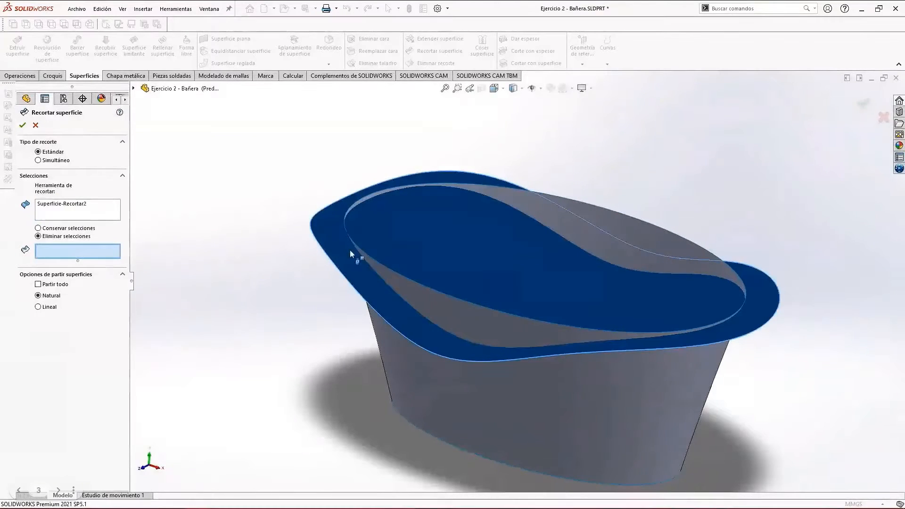
pyautogui.click(435, 297)
pyautogui.moveTo(415, 295); pyautogui.dragTo(482, 319, button='middle')
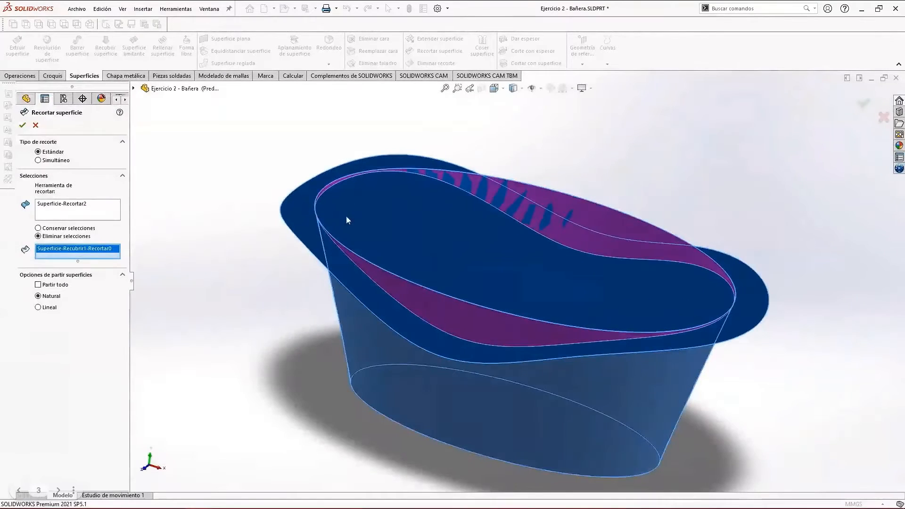
pyautogui.click(24, 125)
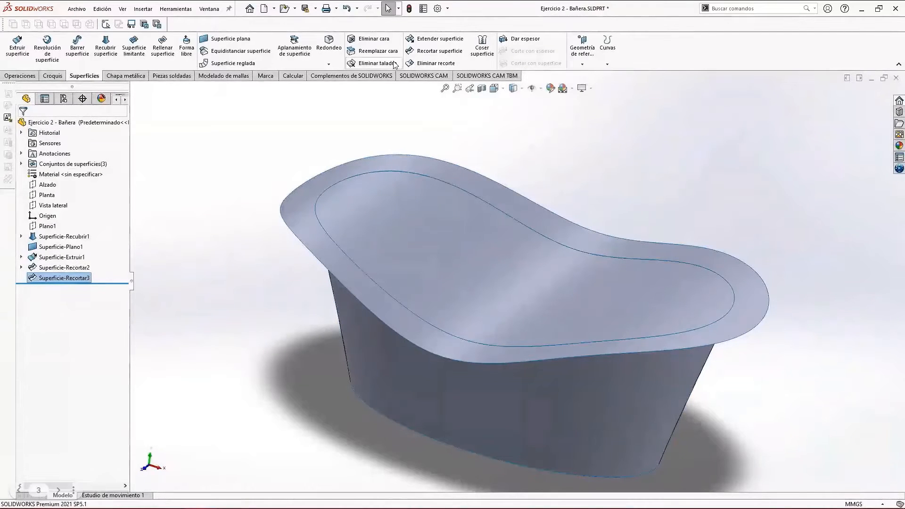
# Step: Trim the wavy rim surface with the lofted wall, removing its inner region to open the tub
pyautogui.click(434, 54)
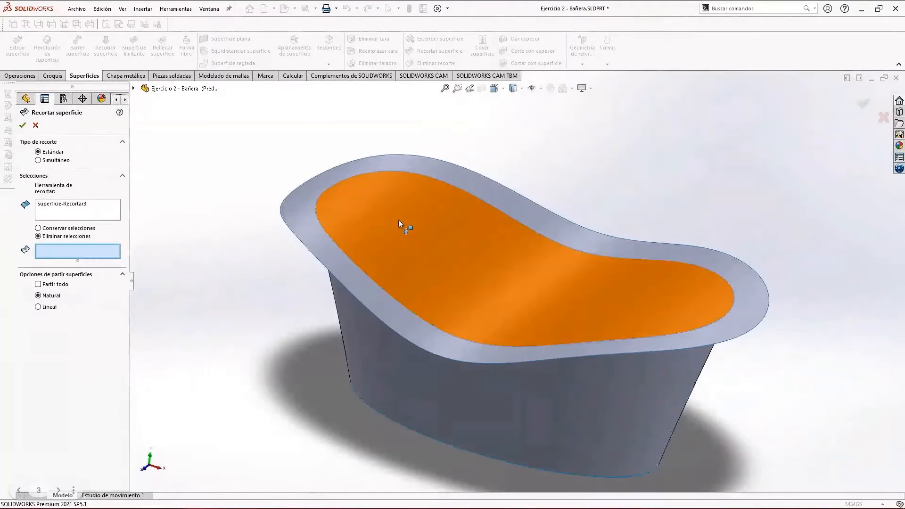
pyautogui.click(398, 219)
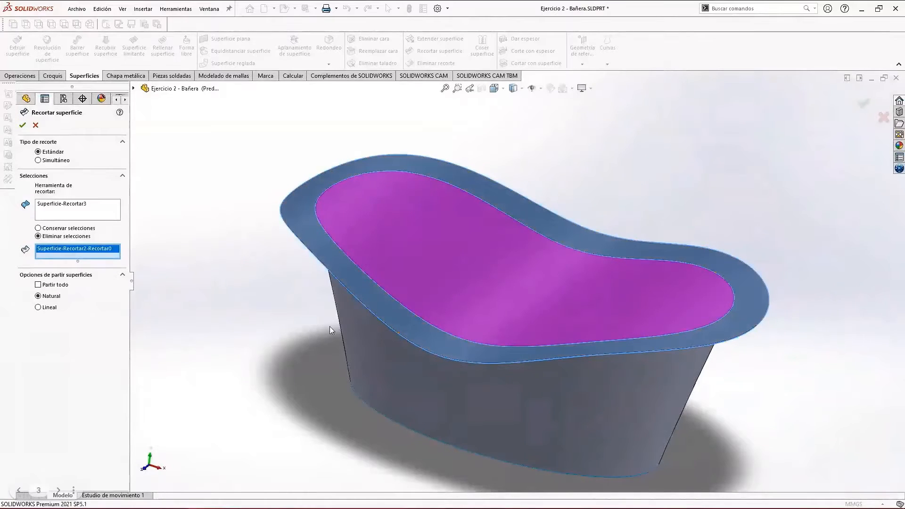
pyautogui.click(79, 210)
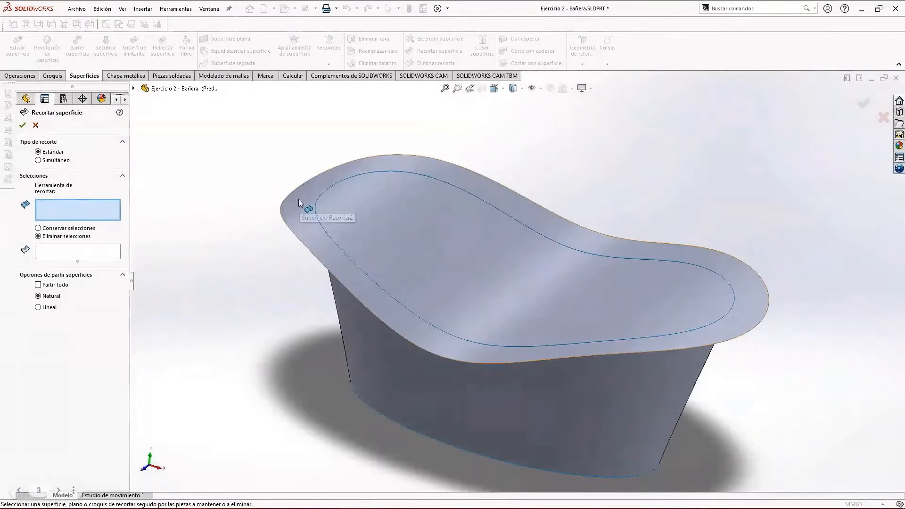
pyautogui.click(364, 317)
pyautogui.click(386, 238)
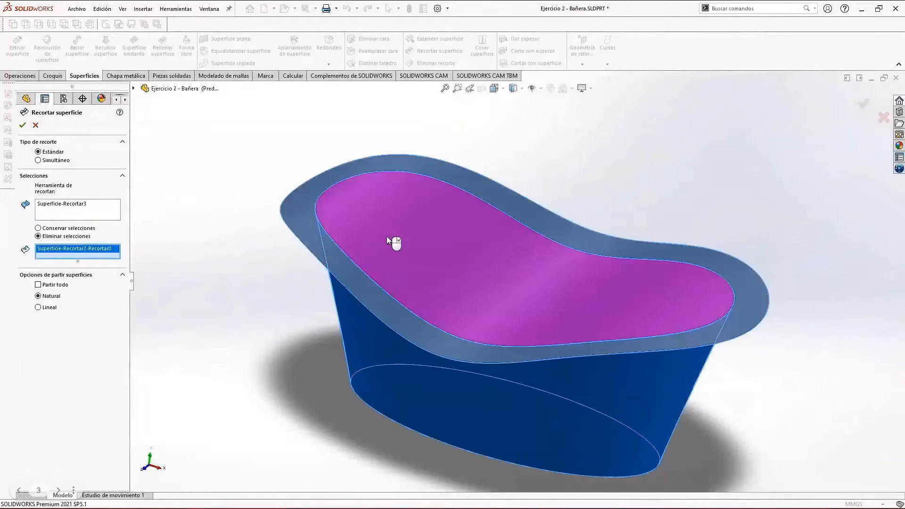
pyautogui.click(23, 125)
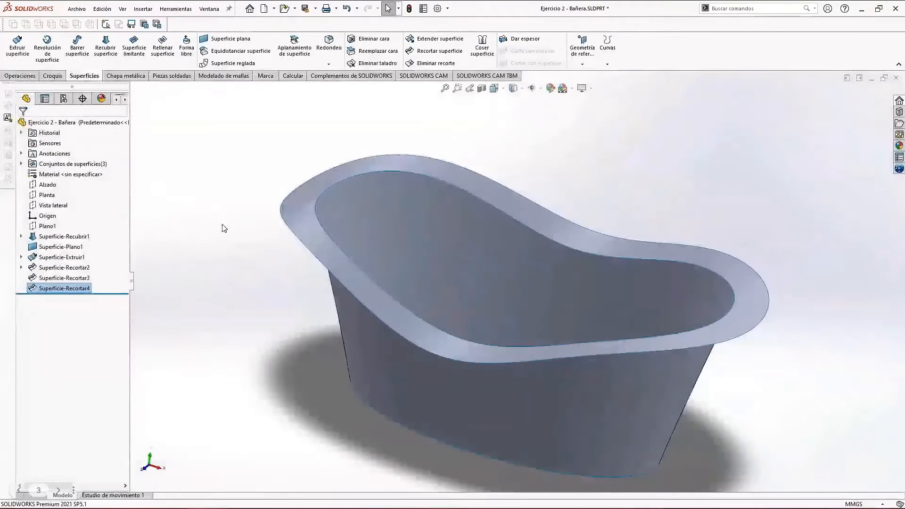
# Step: Set up a ruled surface along the rim's outer edge with a distance of 30 mm
pyautogui.moveTo(226, 229); pyautogui.dragTo(499, 278, button='middle')
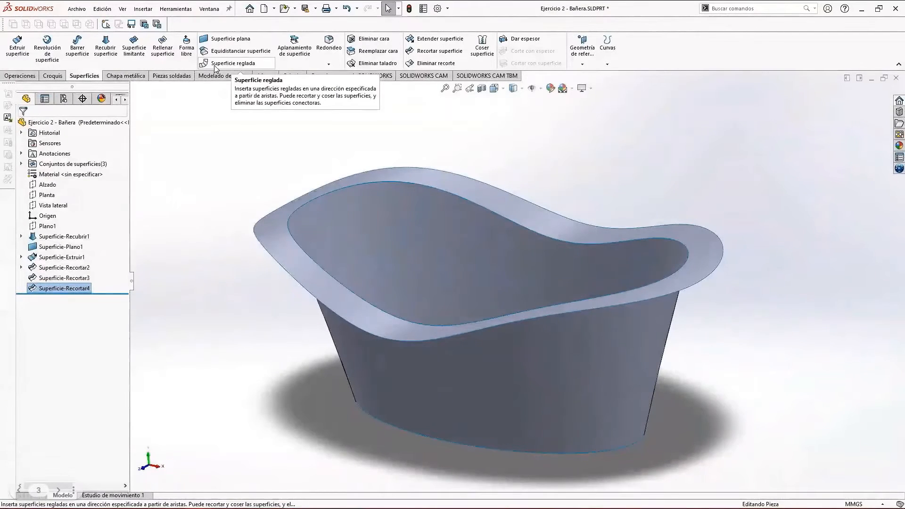
pyautogui.click(229, 64)
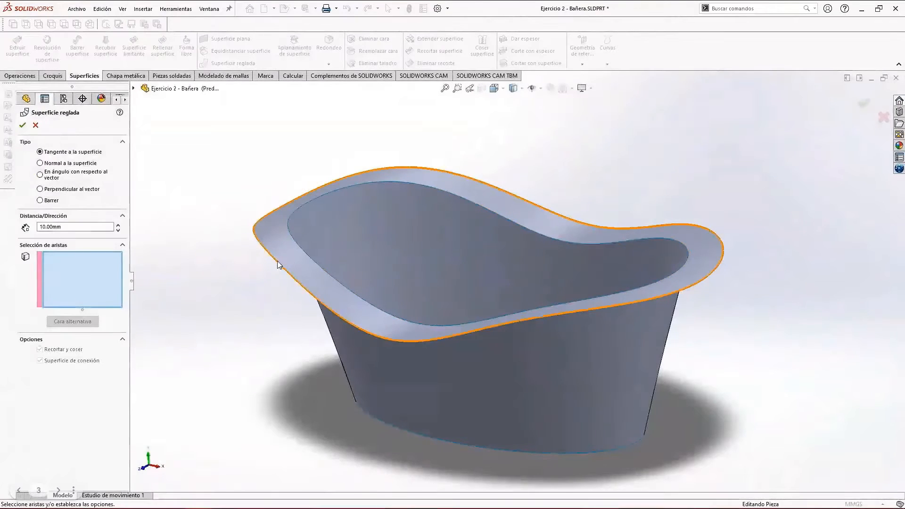
pyautogui.click(277, 265)
pyautogui.moveTo(289, 297); pyautogui.dragTo(295, 254, button='middle')
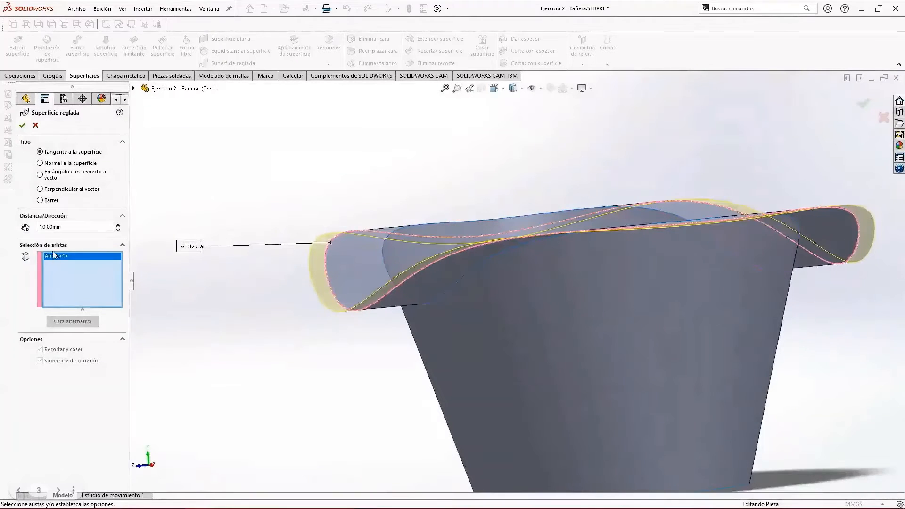
pyautogui.click(118, 224)
pyautogui.click(118, 224)
pyautogui.moveTo(409, 292); pyautogui.dragTo(448, 312, button='middle')
pyautogui.scroll(-3, 354, 266)
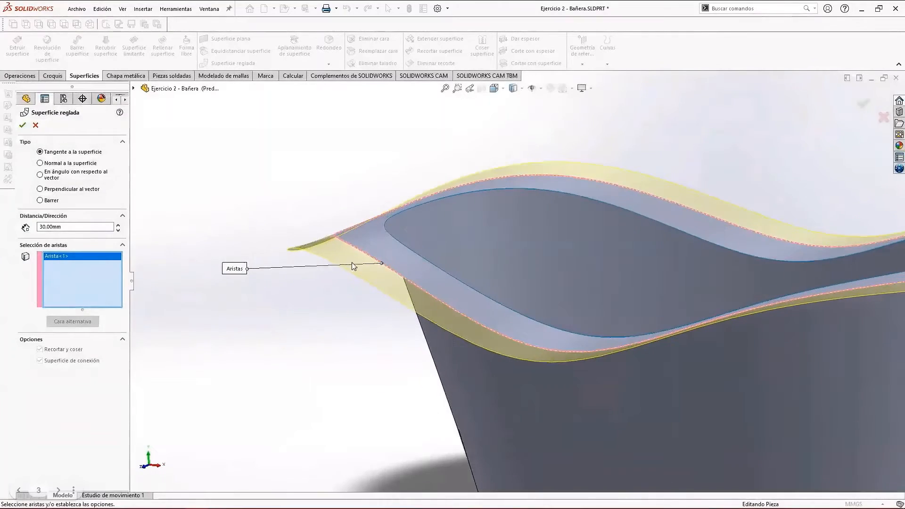
# Step: Try the ruled surface normal to the surface and tapered to a vector at a 9° angle
pyautogui.click(56, 162)
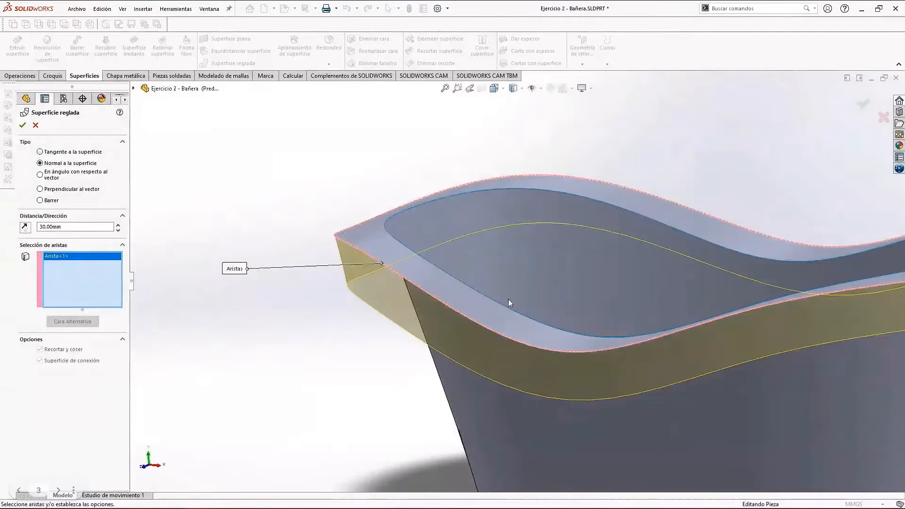
pyautogui.moveTo(507, 303); pyautogui.dragTo(501, 271, button='middle')
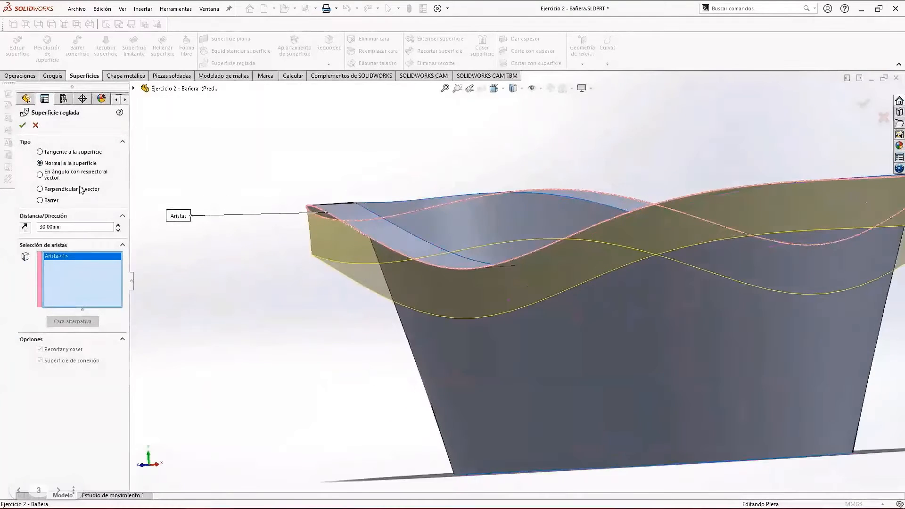
pyautogui.click(40, 174)
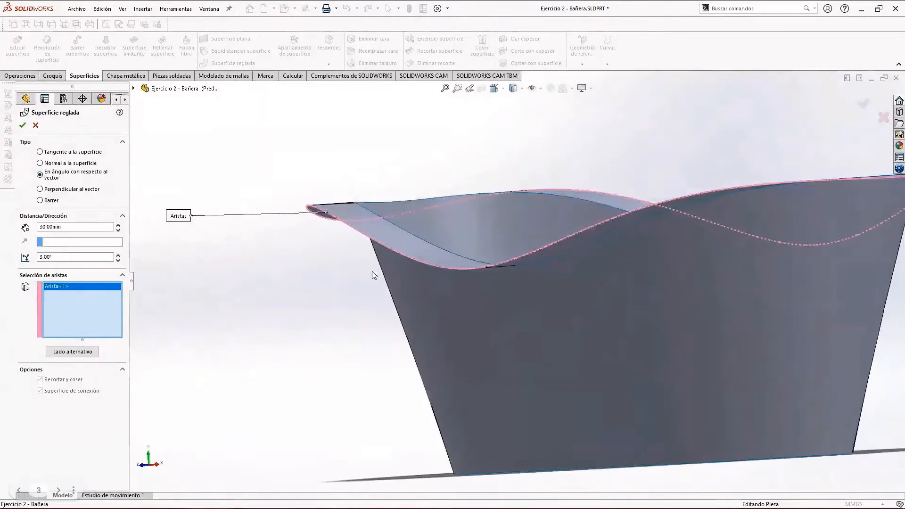
pyautogui.moveTo(188, 250); pyautogui.dragTo(347, 288, button='middle')
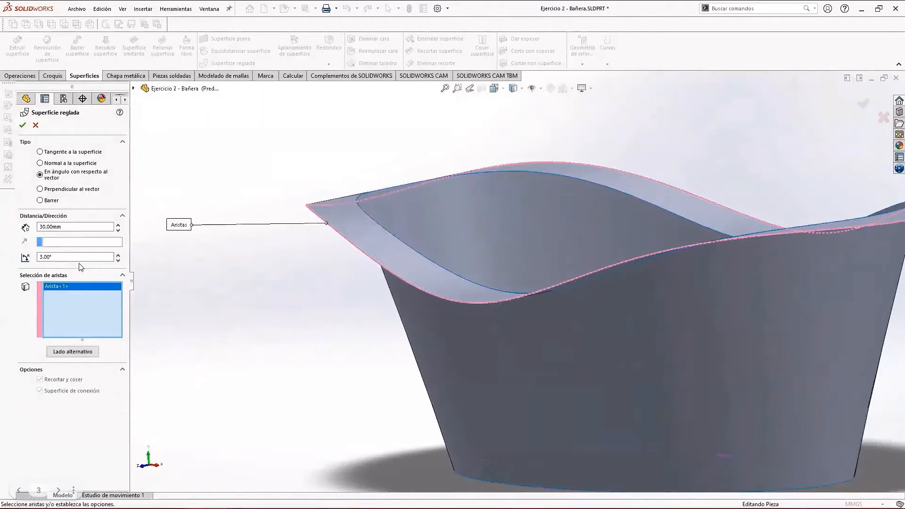
pyautogui.click(118, 259)
pyautogui.click(118, 260)
pyautogui.click(118, 260)
pyautogui.click(118, 255)
pyautogui.click(118, 255)
pyautogui.click(119, 255)
pyautogui.click(118, 255)
pyautogui.click(70, 243)
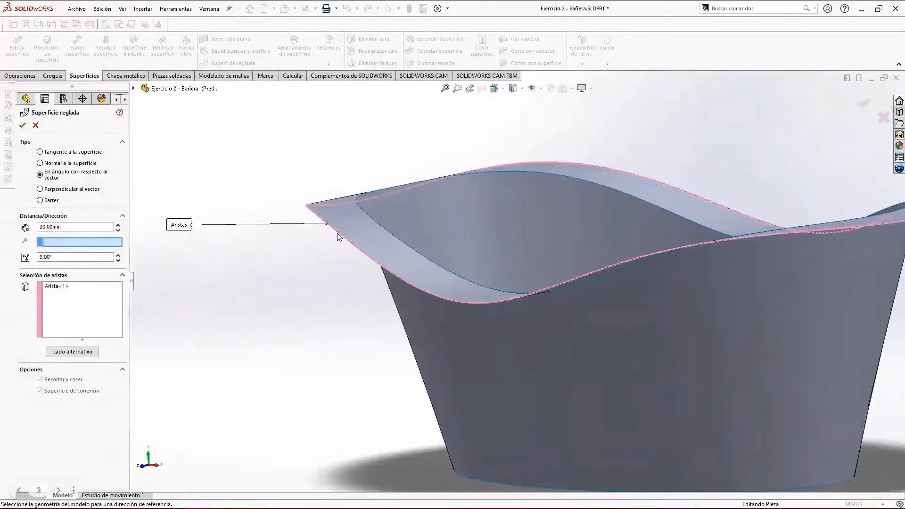
pyautogui.scroll(3, 364, 267)
pyautogui.moveTo(424, 278); pyautogui.dragTo(391, 276, button='middle')
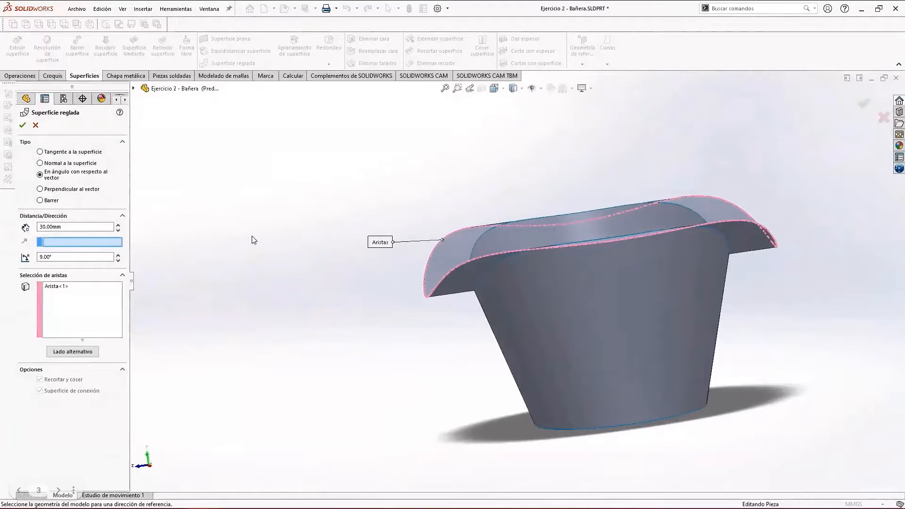
# Step: Try the perpendicular-to-vector, sweep, normal and tangent types for the rim's ruled surface
pyautogui.click(41, 189)
pyautogui.scroll(-5, 471, 276)
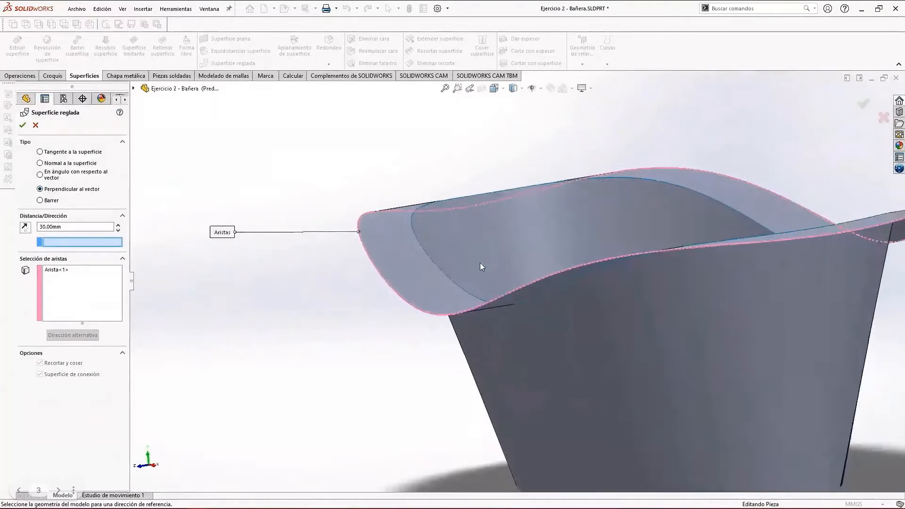
pyautogui.click(40, 200)
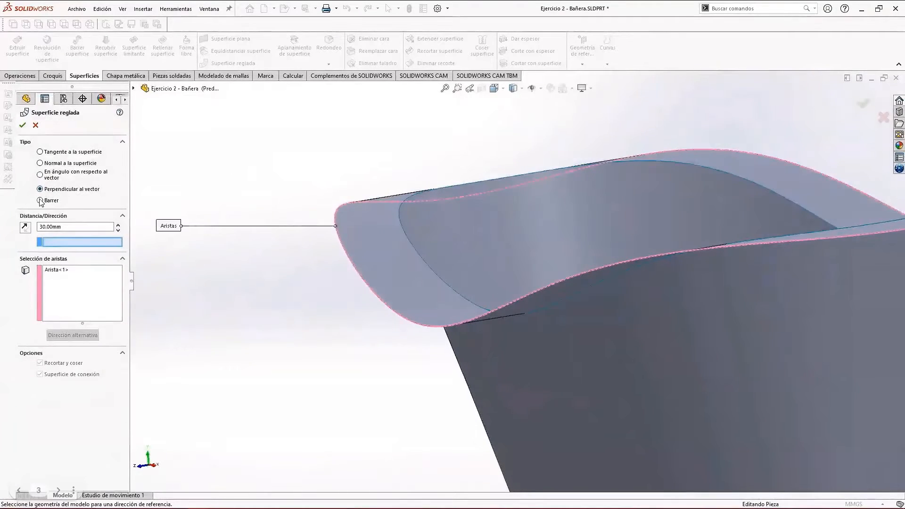
pyautogui.click(40, 163)
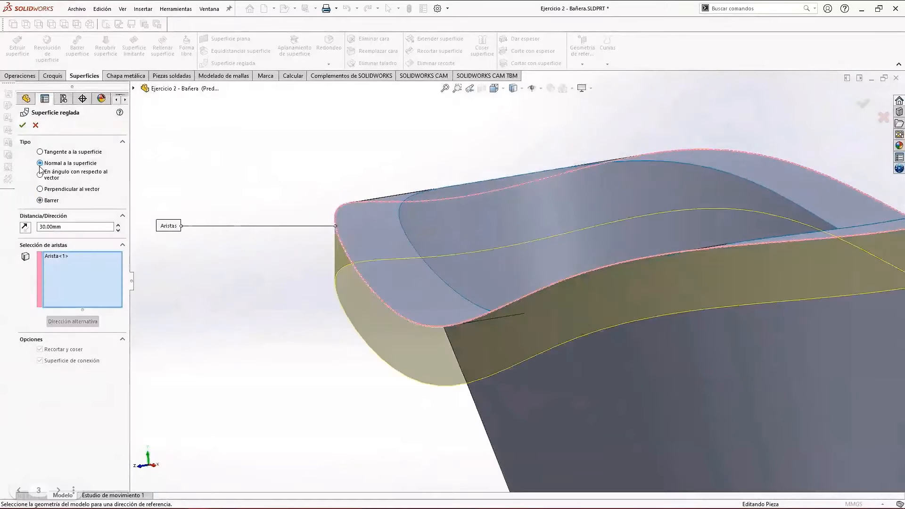
pyautogui.click(40, 151)
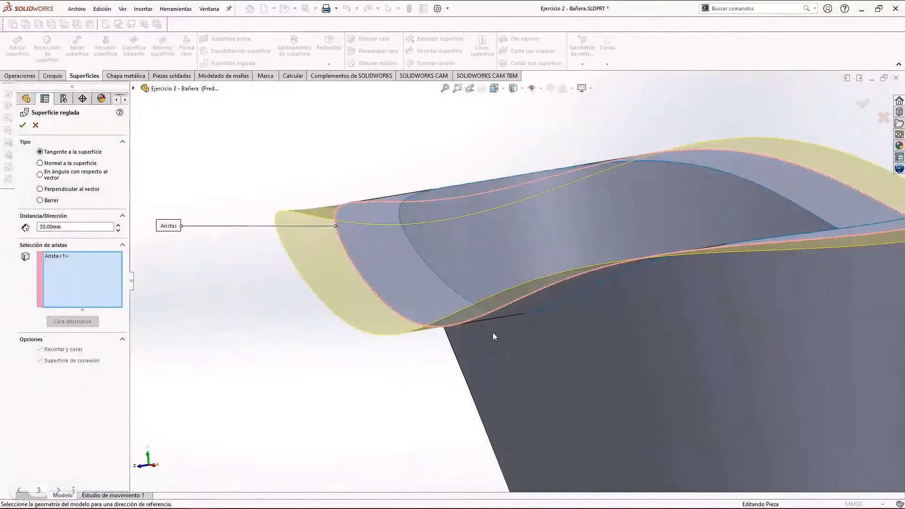
pyautogui.moveTo(493, 336); pyautogui.dragTo(227, 212, button='middle')
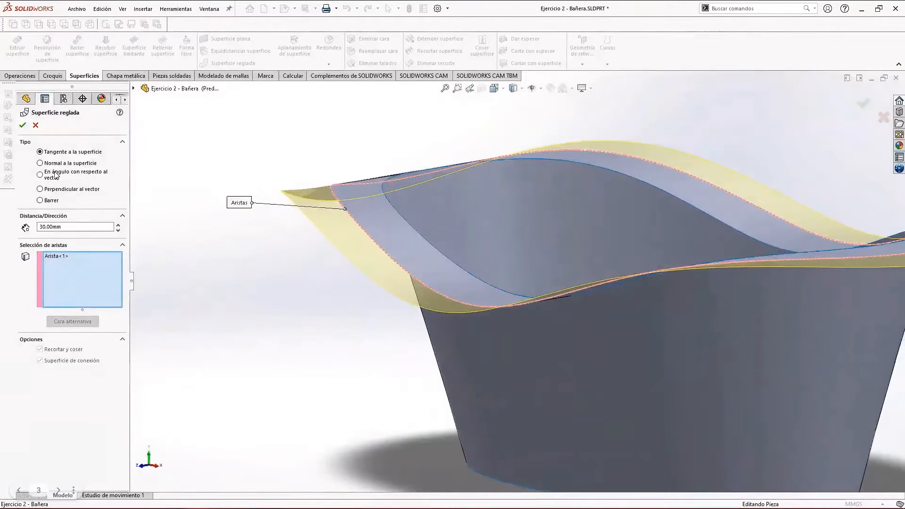
pyautogui.click(40, 175)
pyautogui.click(45, 189)
pyautogui.click(41, 201)
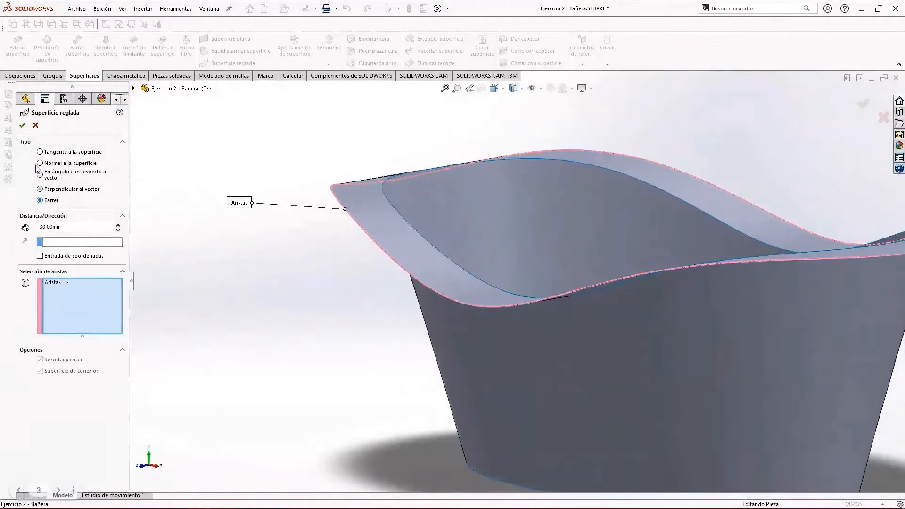
# Step: Create the ruled surface along the outer rim edge as normal to the surface
pyautogui.click(40, 152)
pyautogui.click(40, 163)
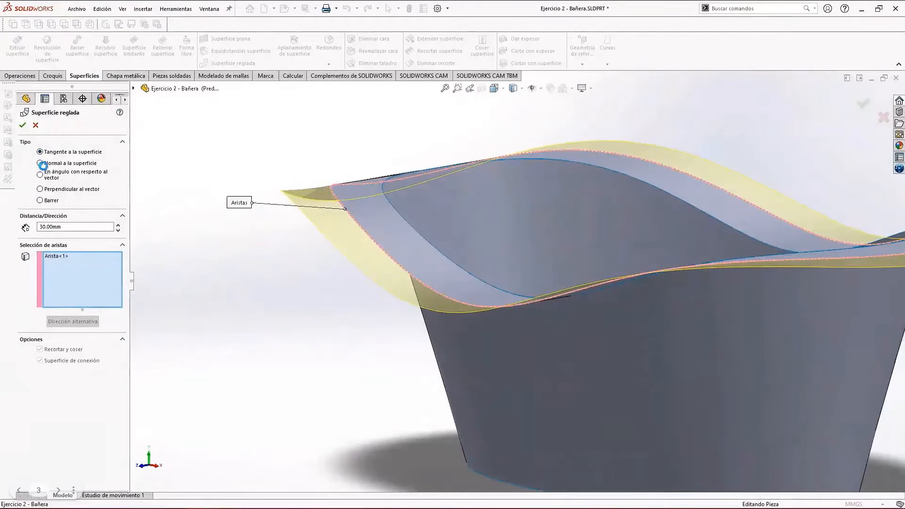
pyautogui.click(22, 125)
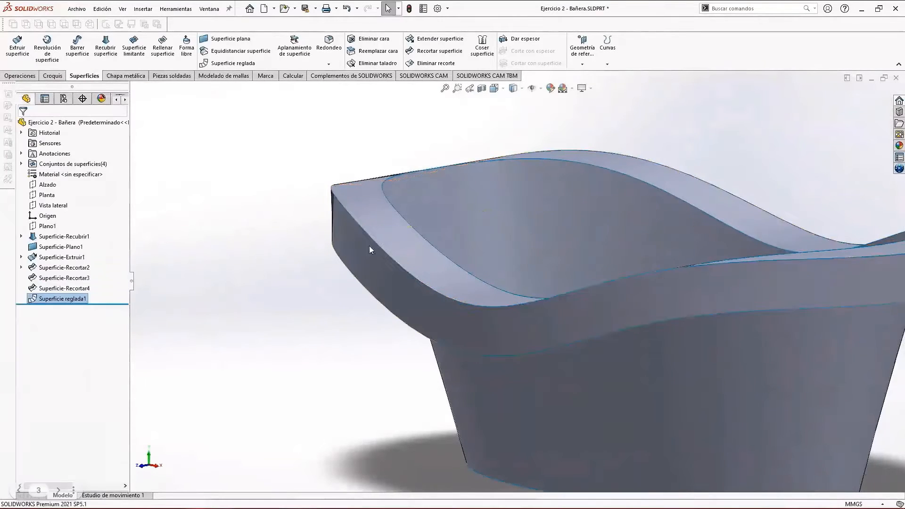
# Step: Knit the ruled skirt, rim, tub wall and planar base into a single surface
pyautogui.moveTo(369, 245); pyautogui.dragTo(606, 274, button='middle')
pyautogui.scroll(5, 608, 302)
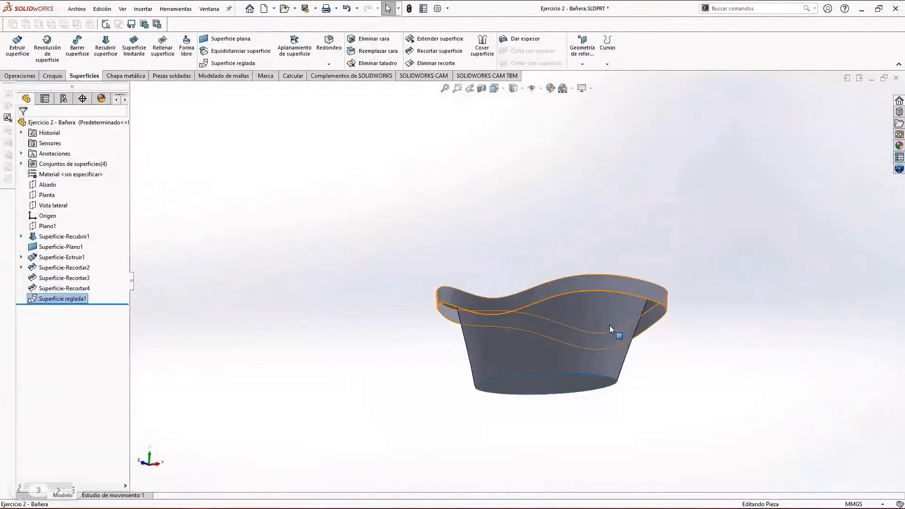
pyautogui.scroll(-4, 609, 326)
pyautogui.moveTo(586, 330); pyautogui.dragTo(540, 347, button='middle')
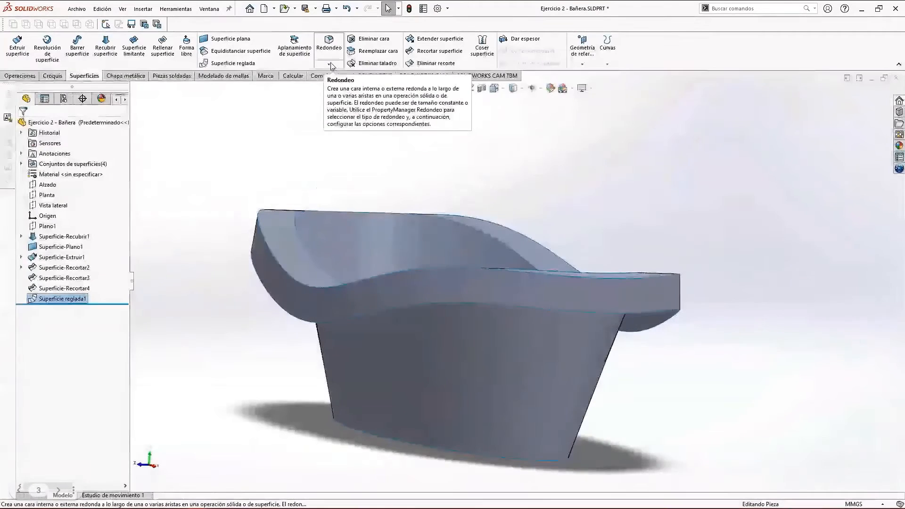
pyautogui.click(482, 48)
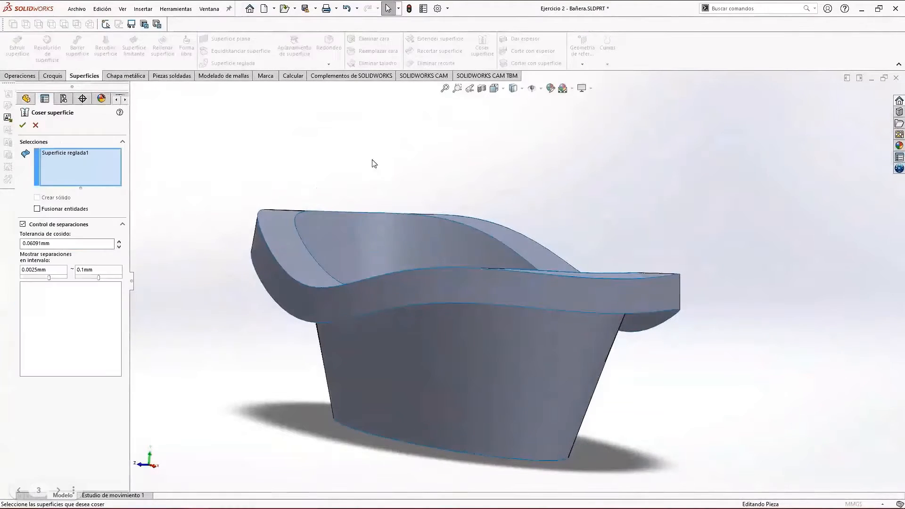
pyautogui.click(289, 265)
pyautogui.moveTo(323, 263); pyautogui.dragTo(427, 234, button='middle')
pyautogui.click(366, 260)
pyautogui.click(411, 339)
pyautogui.click(22, 124)
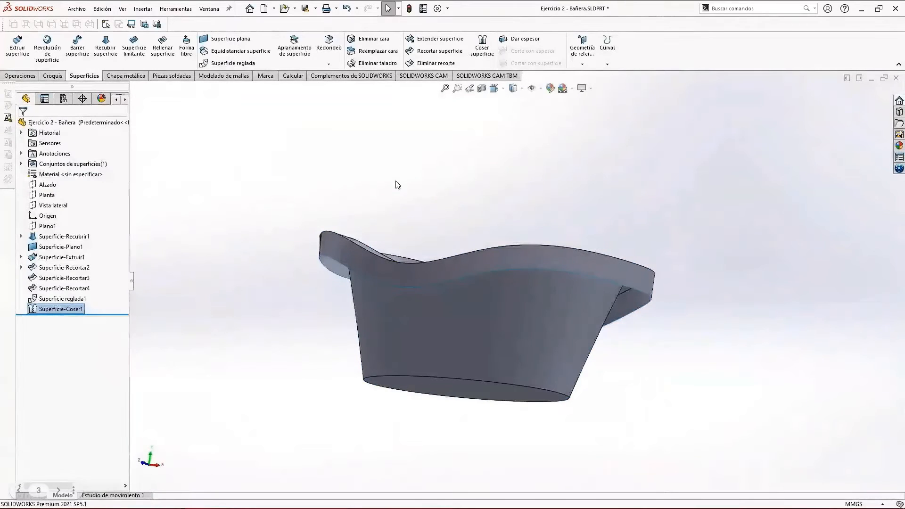
pyautogui.moveTo(398, 186); pyautogui.dragTo(439, 215, button='middle')
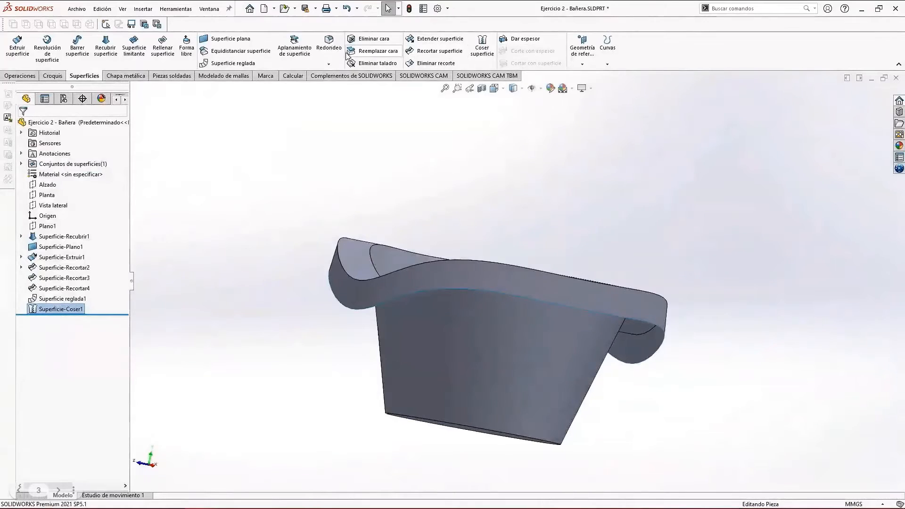
# Step: Offset the knitted tub surface by 3 mm, with the direction flipped to the inside
pyautogui.click(222, 51)
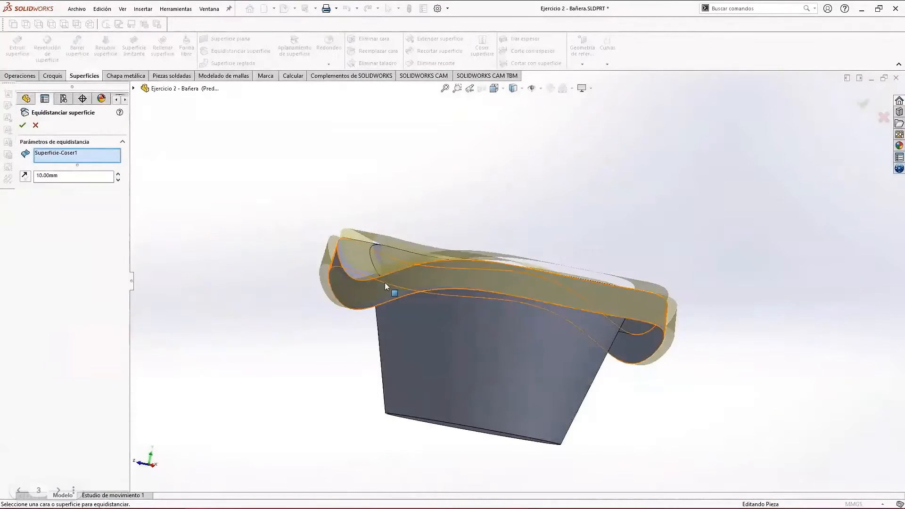
pyautogui.moveTo(407, 262); pyautogui.dragTo(381, 250, button='middle')
pyautogui.click(25, 176)
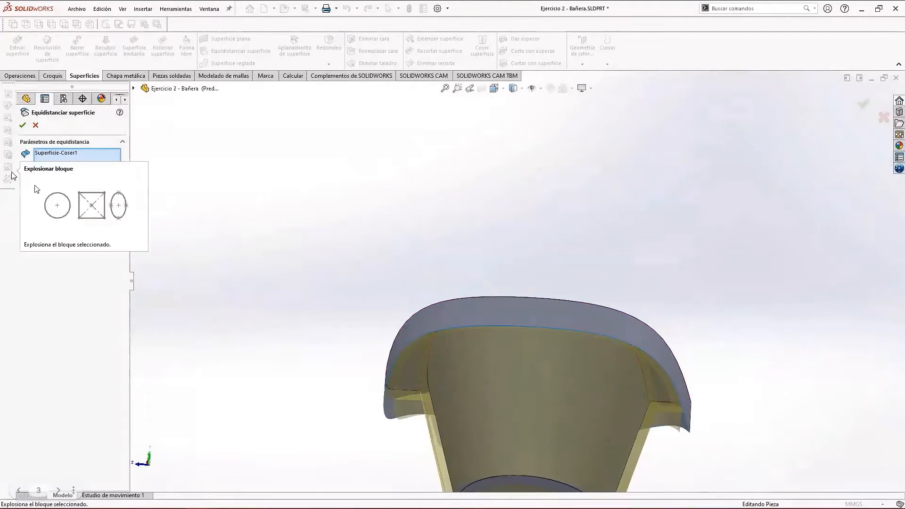
pyautogui.write('3')
pyautogui.click(87, 270)
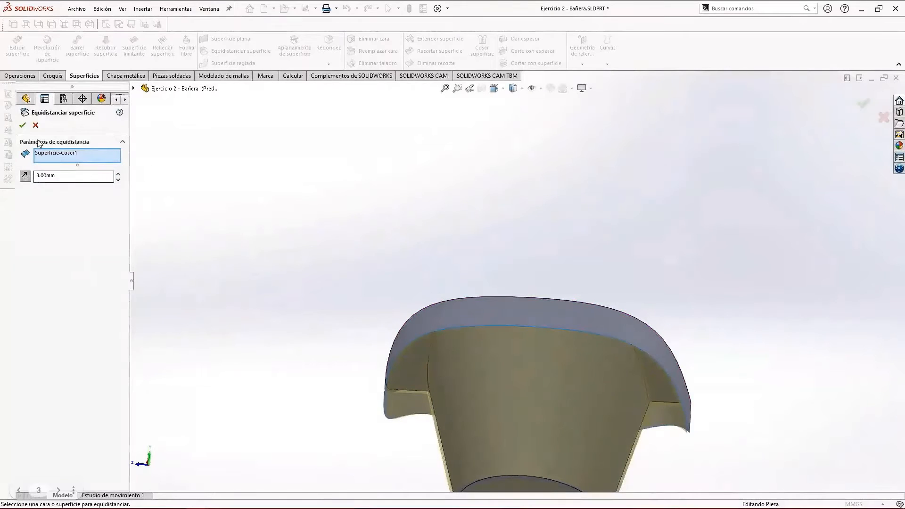
pyautogui.click(22, 124)
# Step: Examine the gap between the original and offset surfaces along the rim skirt's lower edge
pyautogui.scroll(-5, 399, 382)
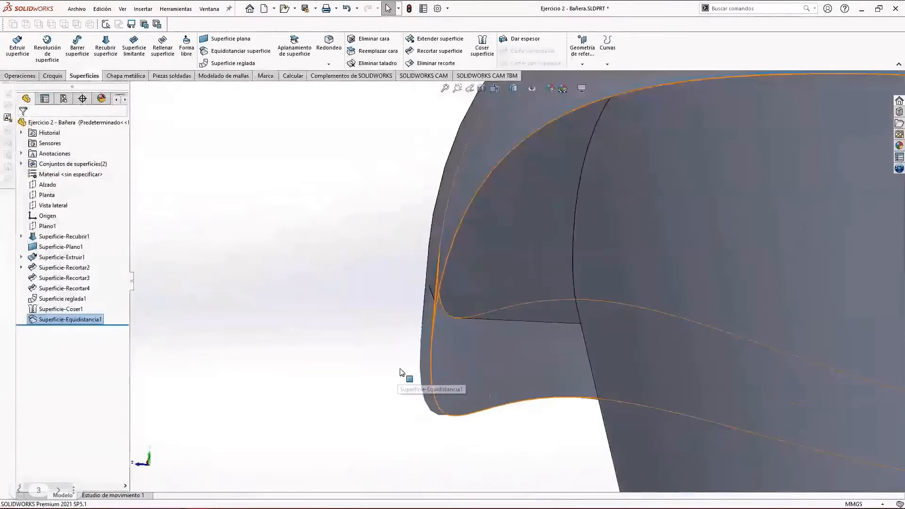
pyautogui.scroll(5, 474, 367)
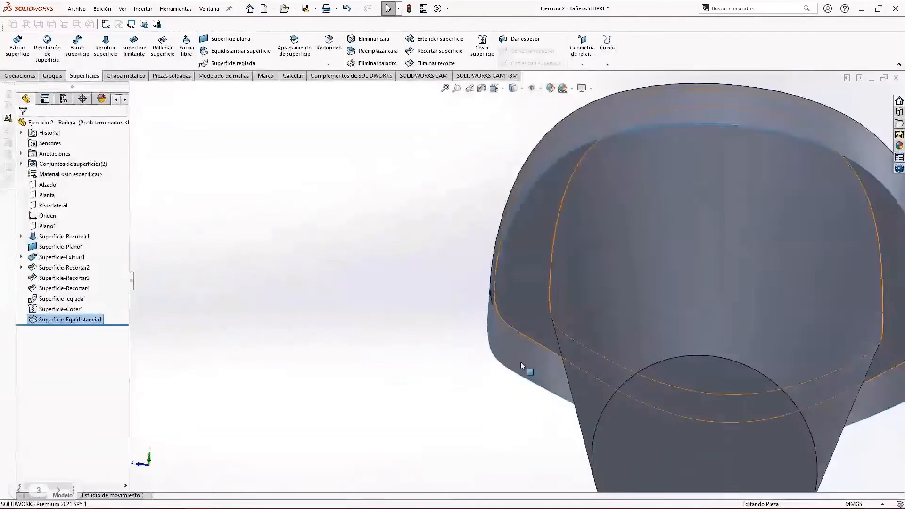
pyautogui.scroll(3, 520, 361)
pyautogui.moveTo(680, 305); pyautogui.dragTo(608, 299, button='middle')
pyautogui.scroll(-5, 646, 340)
pyautogui.click(657, 366)
pyautogui.scroll(1, 646, 358)
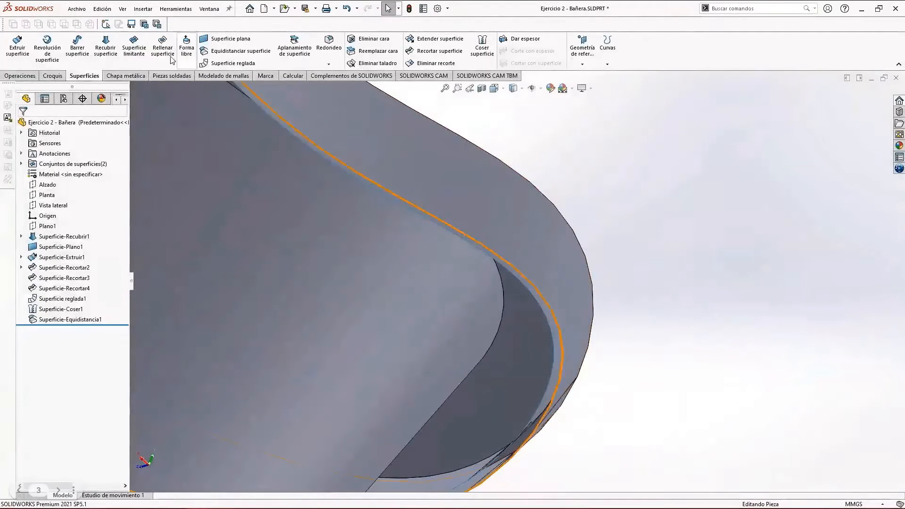
# Step: Start a boundary surface using the skirt's outer lower edge and the matching offset edge as Direction 1 curves, picked with SelectionManager's standard selection
pyautogui.click(134, 50)
pyautogui.scroll(-3, 462, 242)
pyautogui.rightClick(732, 185)
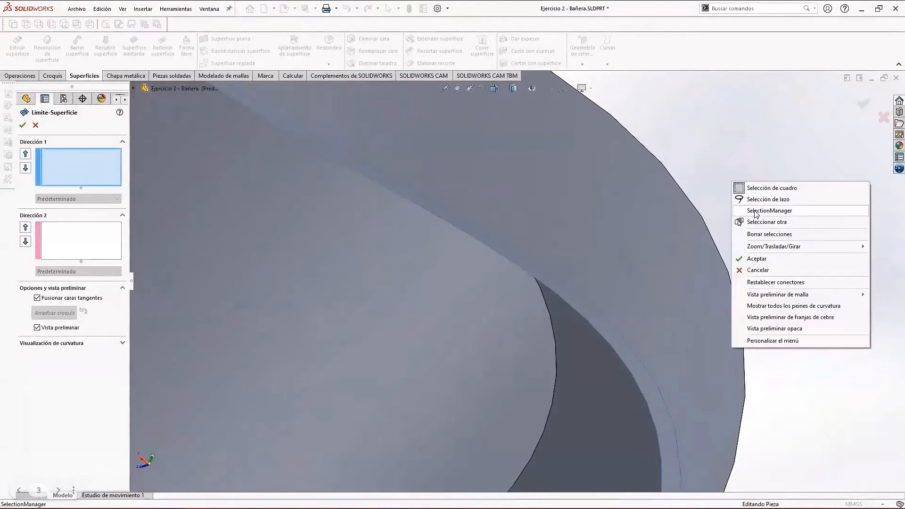
pyautogui.click(754, 210)
pyautogui.click(728, 185)
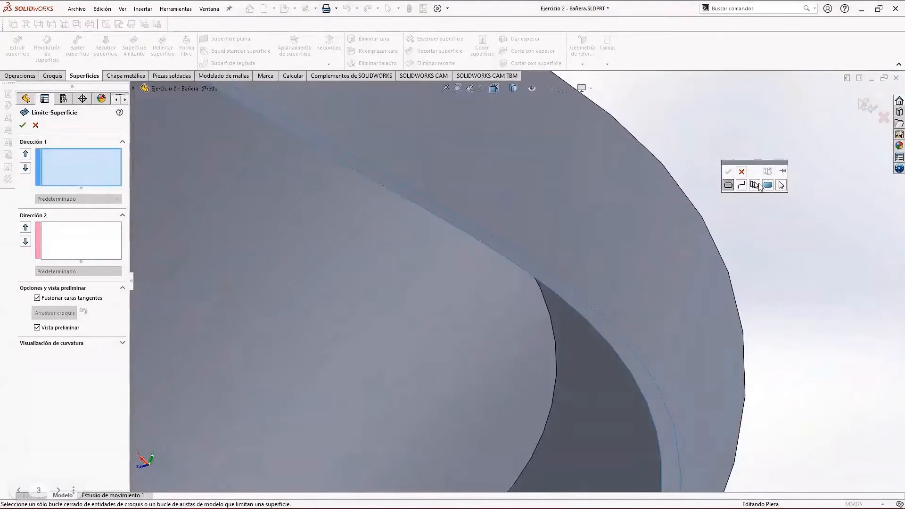
pyautogui.click(781, 184)
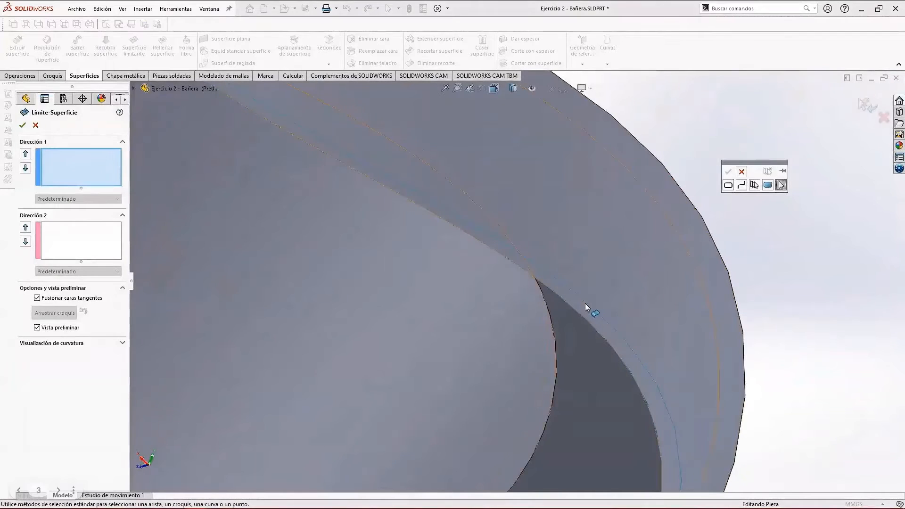
pyautogui.click(585, 305)
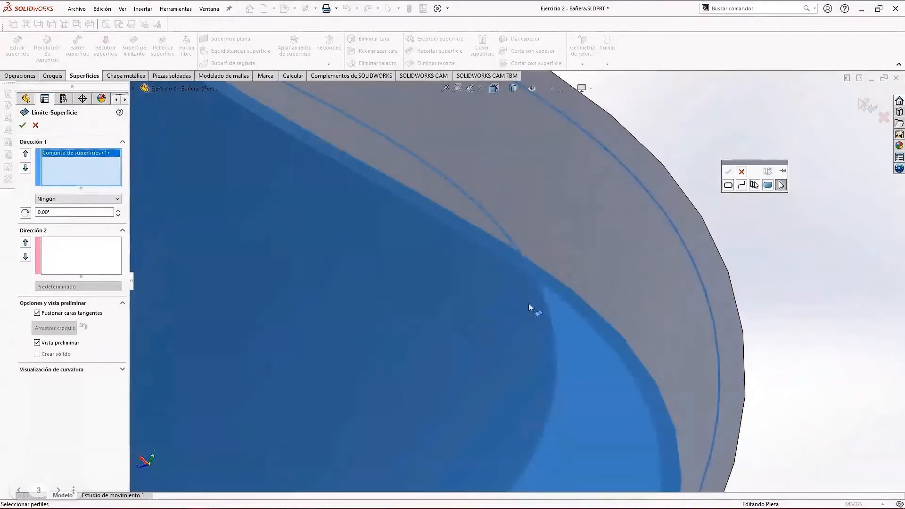
pyautogui.press('Delete')
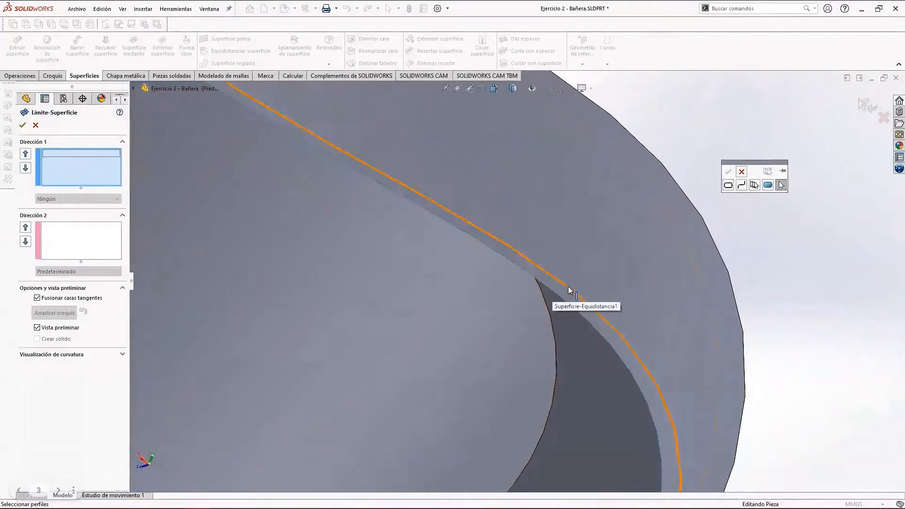
pyautogui.click(557, 292)
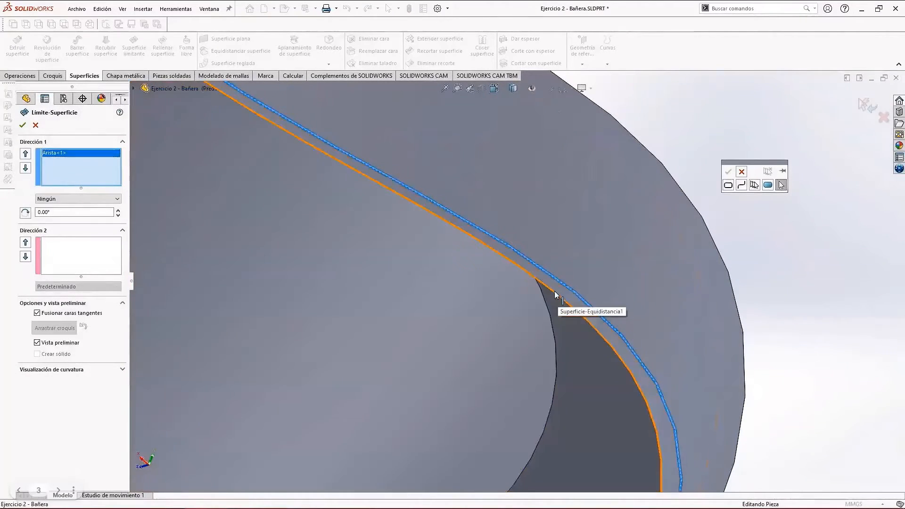
pyautogui.click(554, 292)
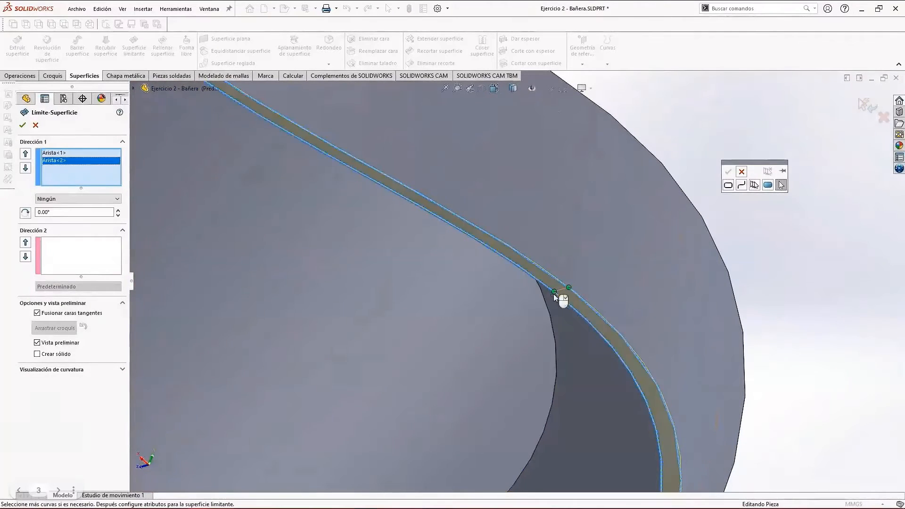
# Step: Set both Direction 1 edges of the boundary surface to tangency to face
pyautogui.scroll(5, 554, 353)
pyautogui.scroll(5, 554, 350)
pyautogui.scroll(-10, 351, 179)
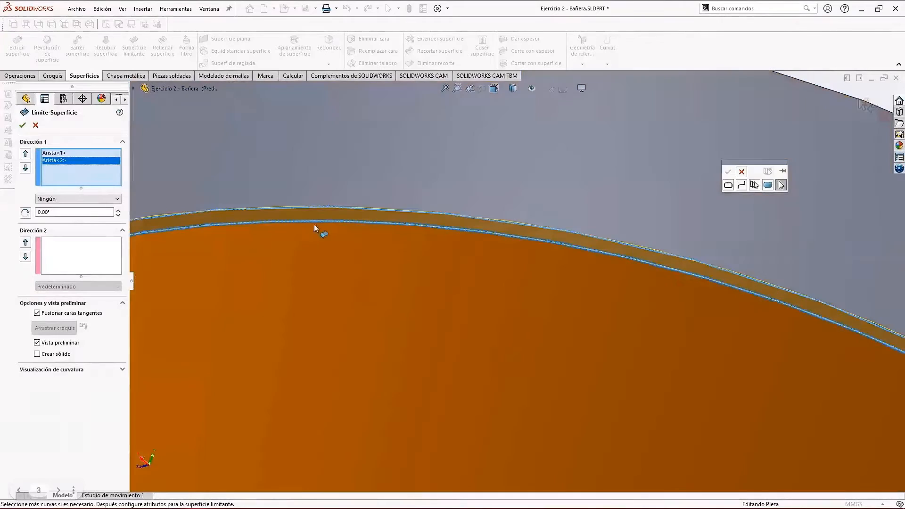
pyautogui.moveTo(314, 228); pyautogui.dragTo(464, 337, button='middle')
pyautogui.click(55, 153)
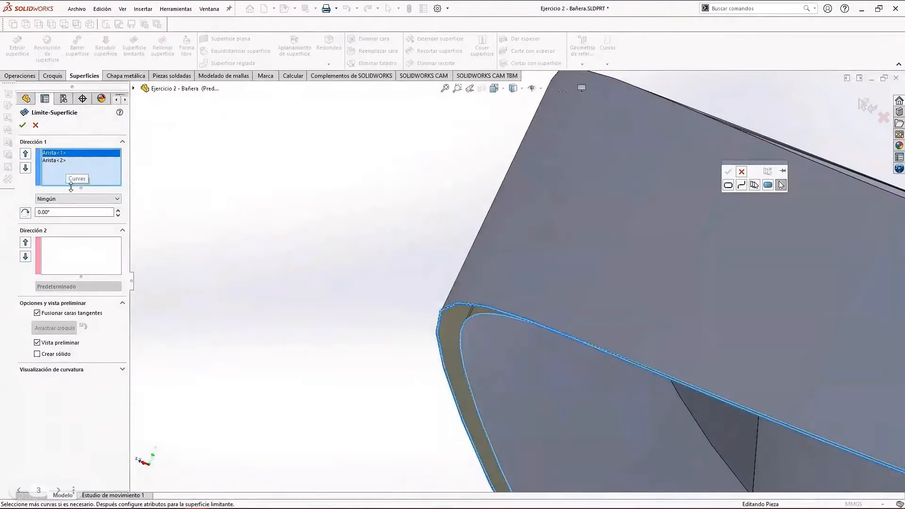
pyautogui.click(66, 198)
pyautogui.click(68, 219)
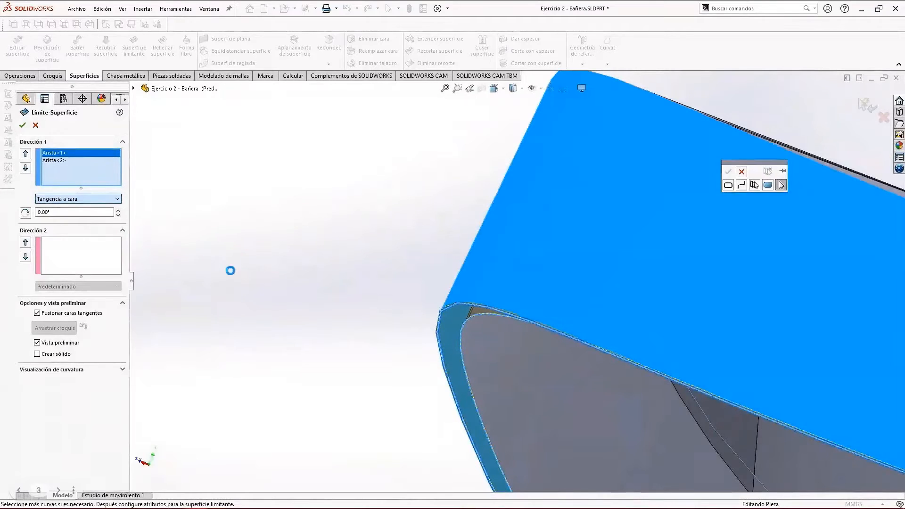
pyautogui.moveTo(451, 372); pyautogui.dragTo(431, 358, button='middle')
pyautogui.scroll(-5, 512, 301)
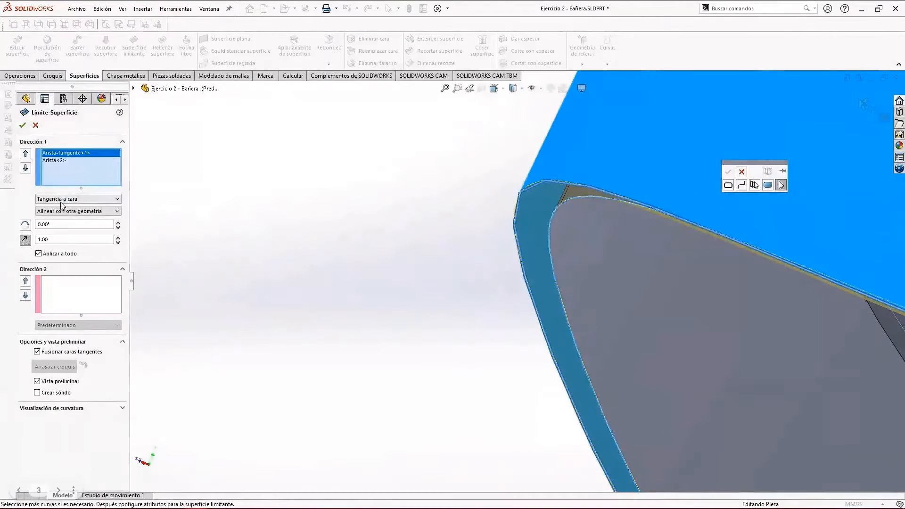
pyautogui.click(78, 199)
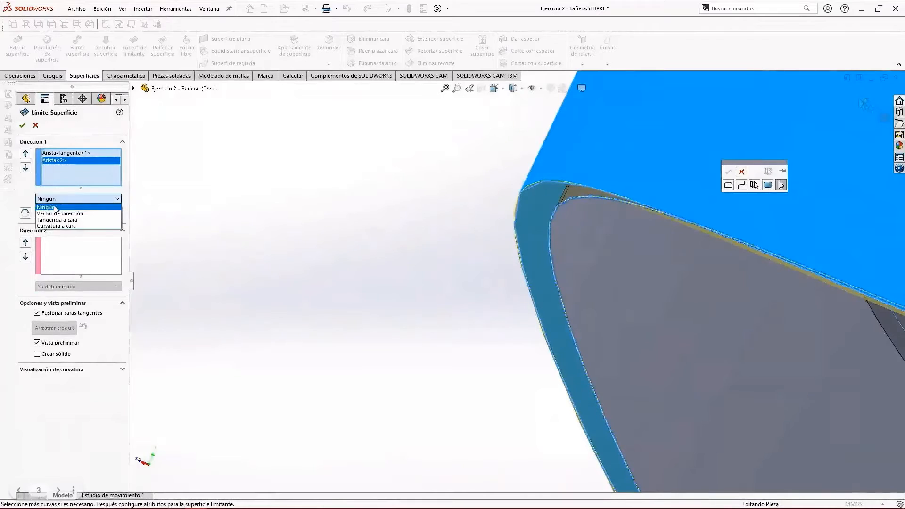
pyautogui.click(85, 220)
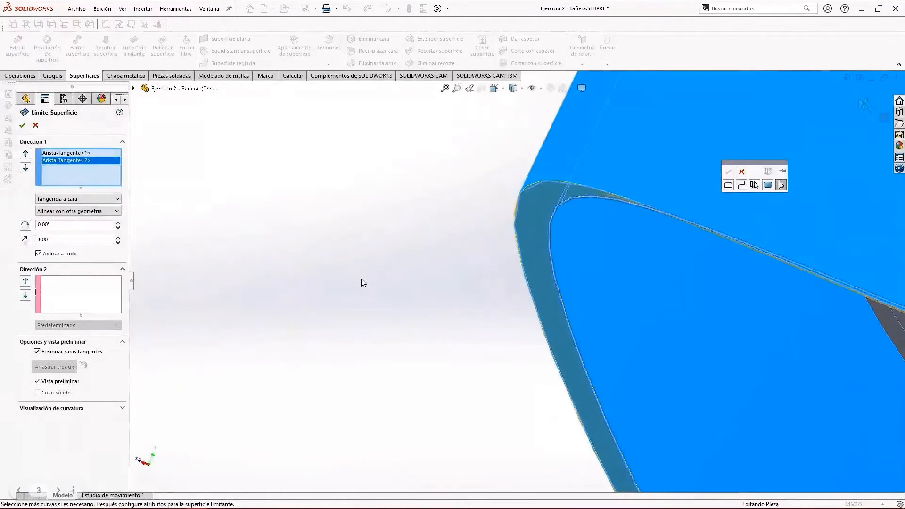
# Step: Try curvature to face on the boundary edges and return both to tangency to face
pyautogui.scroll(10, 418, 301)
pyautogui.moveTo(539, 341); pyautogui.dragTo(556, 297, button='middle')
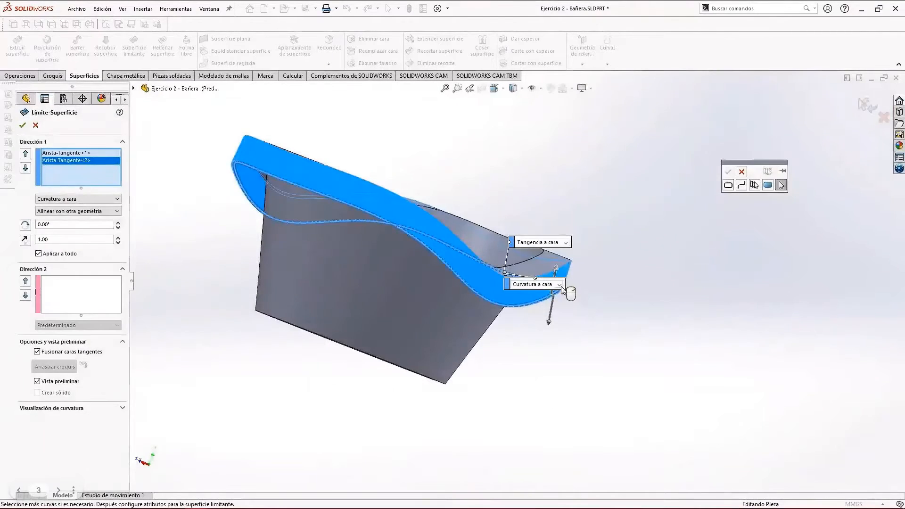
pyautogui.click(560, 287)
pyautogui.scroll(-3, 559, 287)
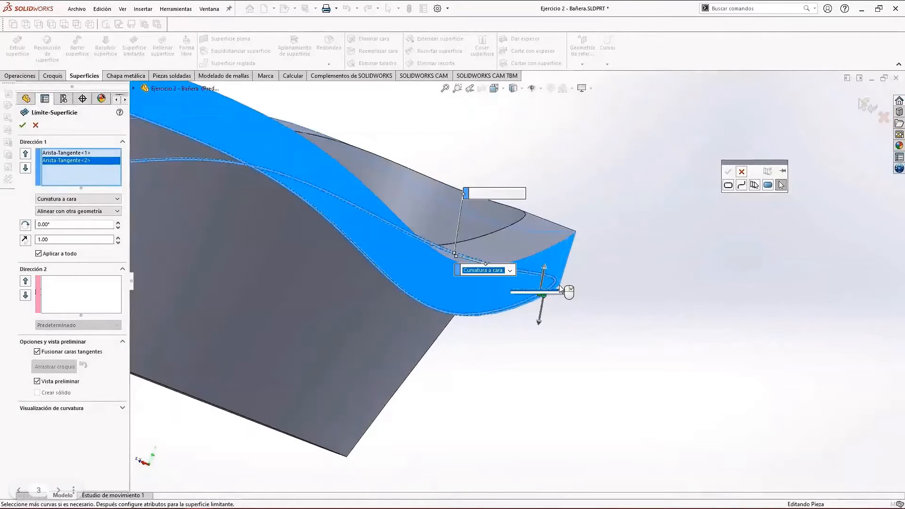
pyautogui.click(528, 305)
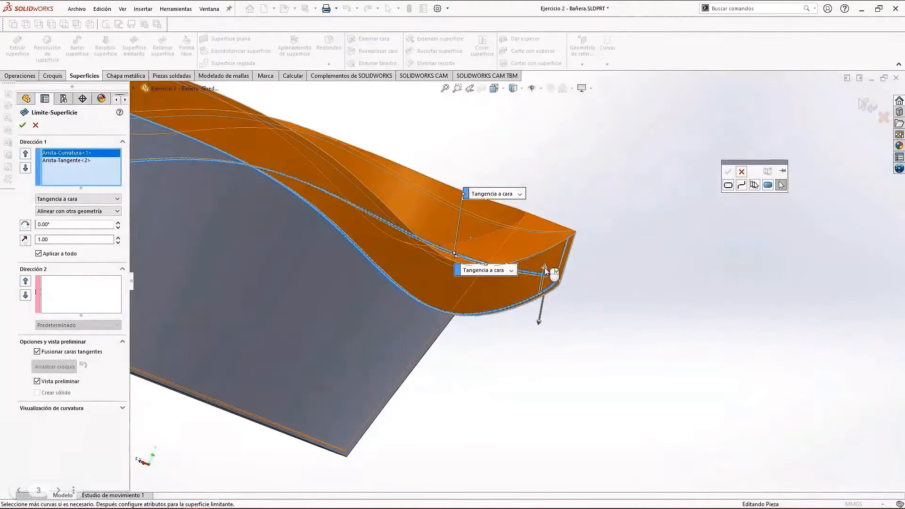
# Step: Flip the tangent direction of the boundary's inner offset edge and set its tangent length to 3
pyautogui.scroll(-6, 598, 296)
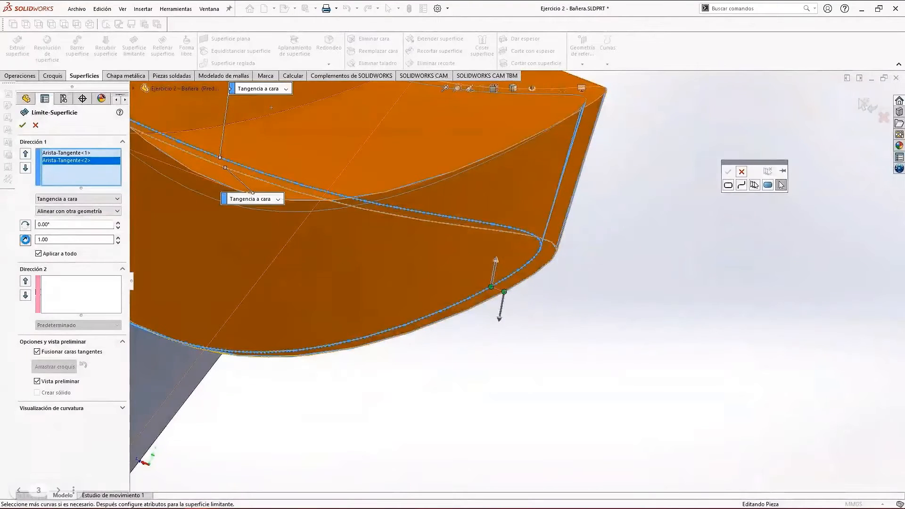
pyautogui.click(25, 240)
pyautogui.moveTo(538, 349); pyautogui.dragTo(535, 317, button='middle')
pyautogui.scroll(-5, 520, 319)
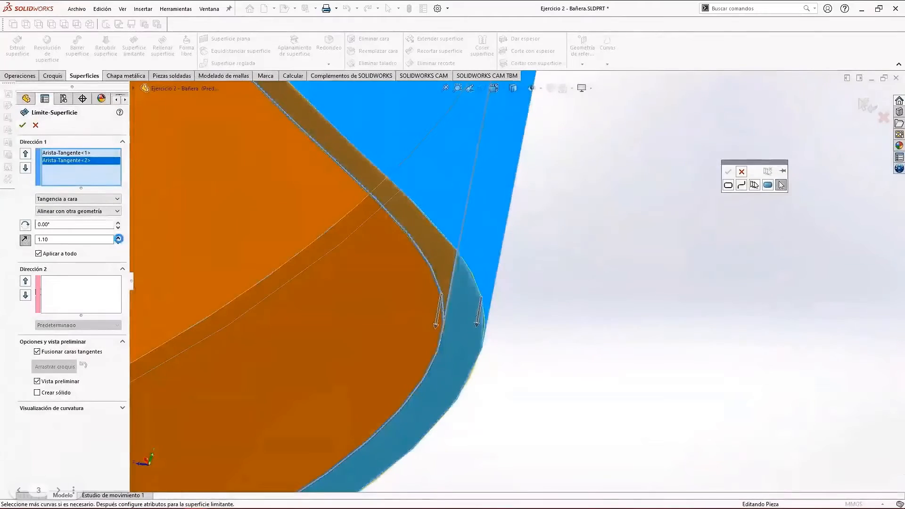
pyautogui.click(118, 238)
pyautogui.click(118, 238)
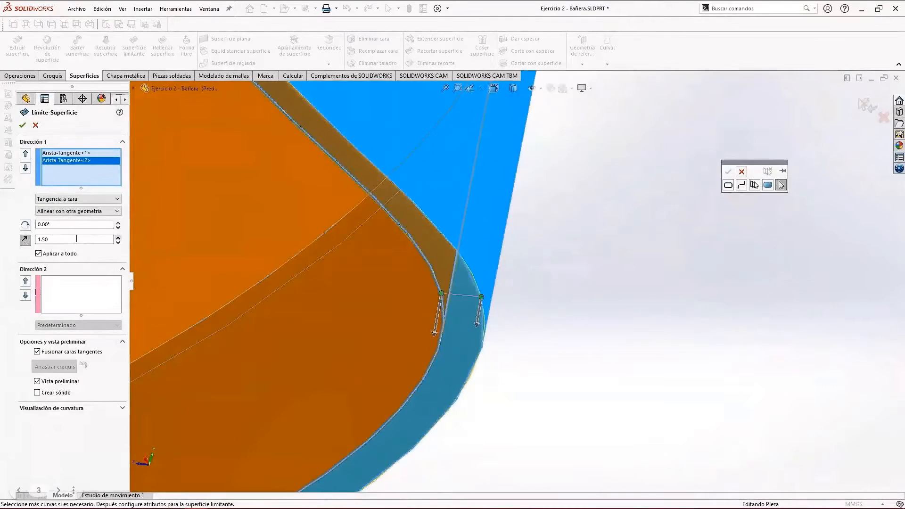
pyautogui.moveTo(554, 370); pyautogui.dragTo(371, 321, button='middle')
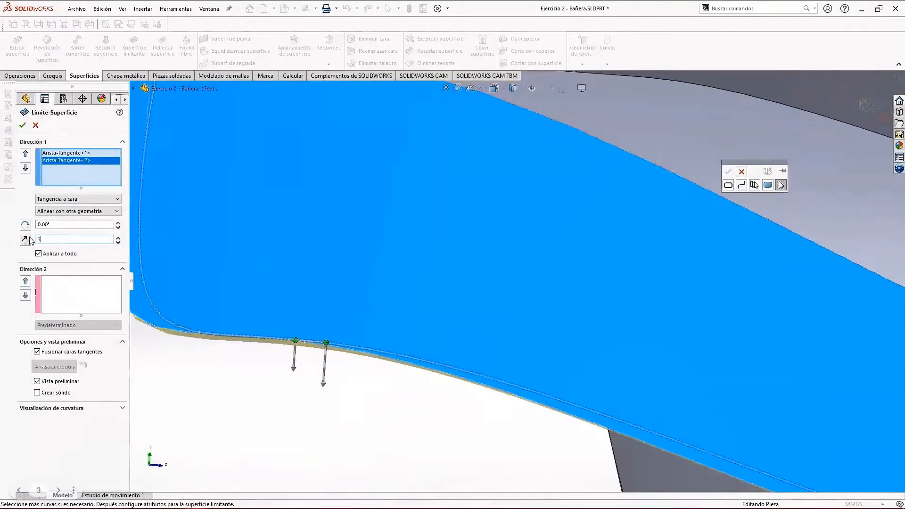
pyautogui.press('Return')
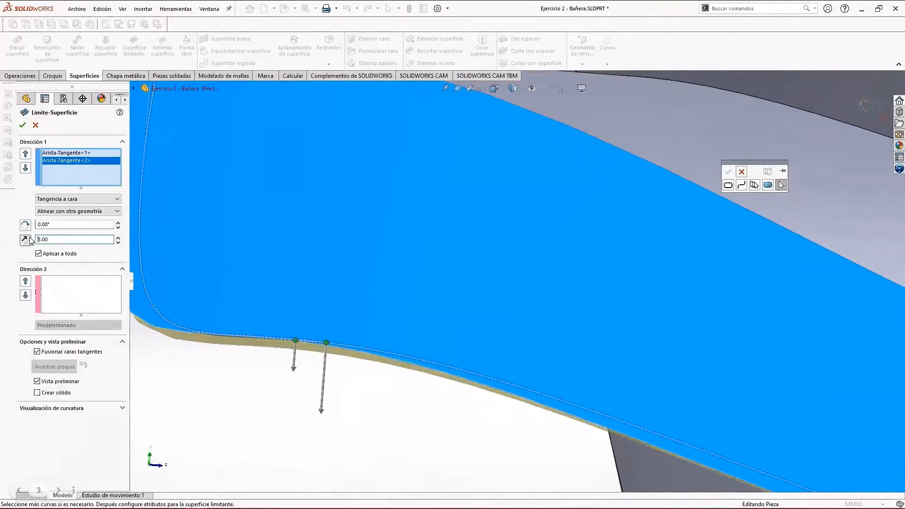
# Step: Set the outer skirt edge's tangent length to 3 and create the boundary surface
pyautogui.click(57, 153)
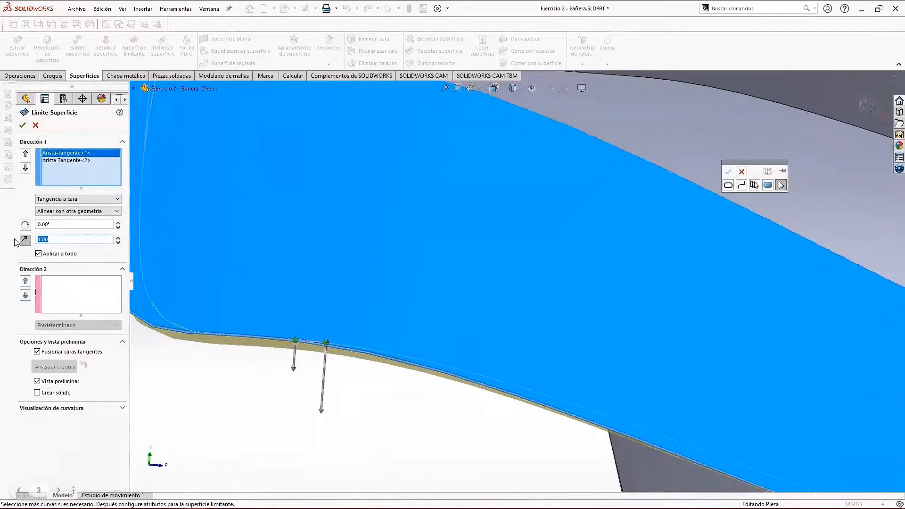
pyautogui.press('Return')
pyautogui.moveTo(317, 430); pyautogui.dragTo(448, 404, button='middle')
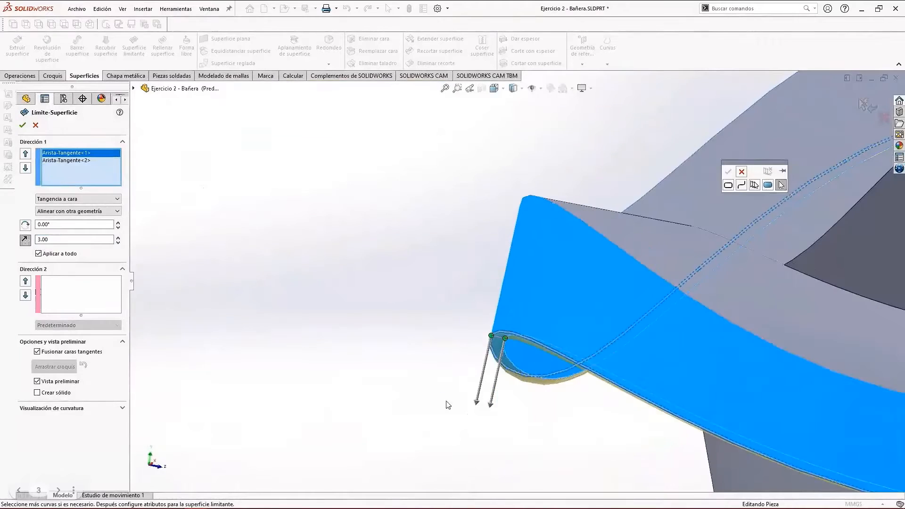
pyautogui.moveTo(479, 362); pyautogui.dragTo(547, 403, button='middle')
pyautogui.moveTo(331, 355); pyautogui.dragTo(430, 368, button='middle')
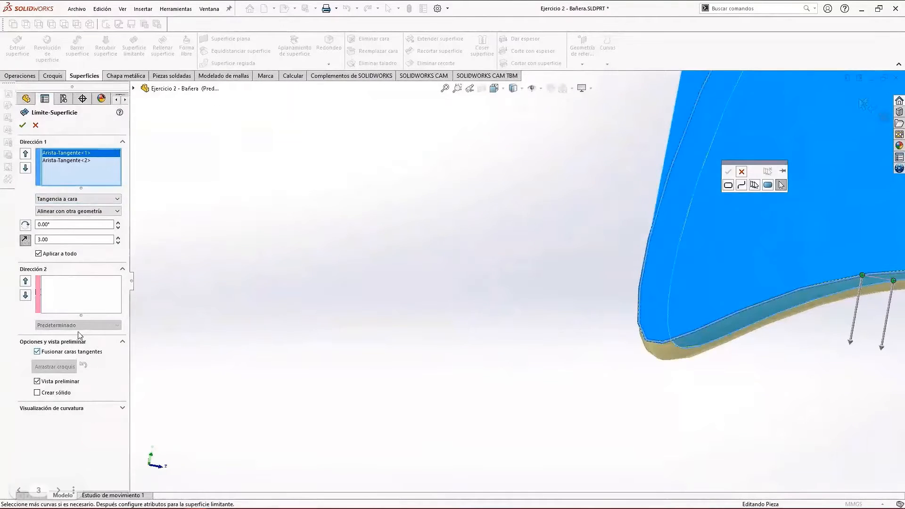
pyautogui.click(22, 125)
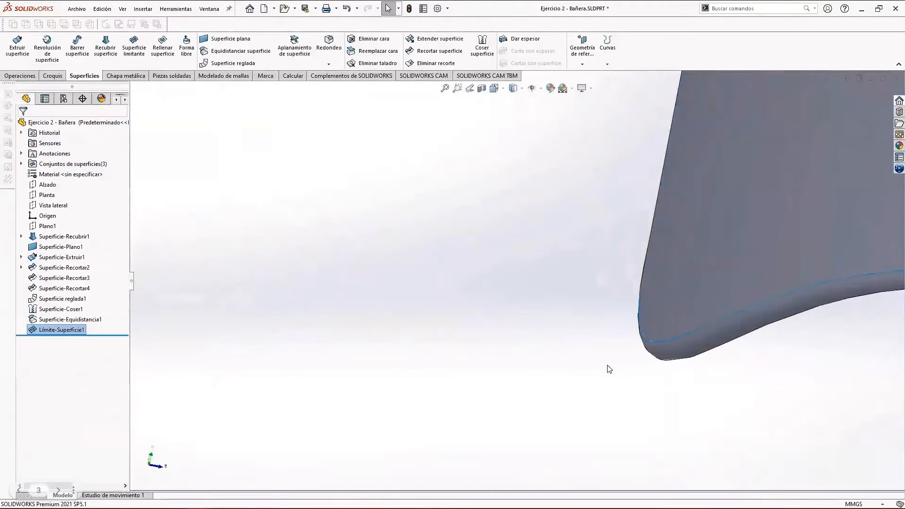
# Step: Knit the outer shell, the boundary surface and the inner offset surface together with the create solid option enabled
pyautogui.moveTo(608, 366); pyautogui.dragTo(796, 279, button='middle')
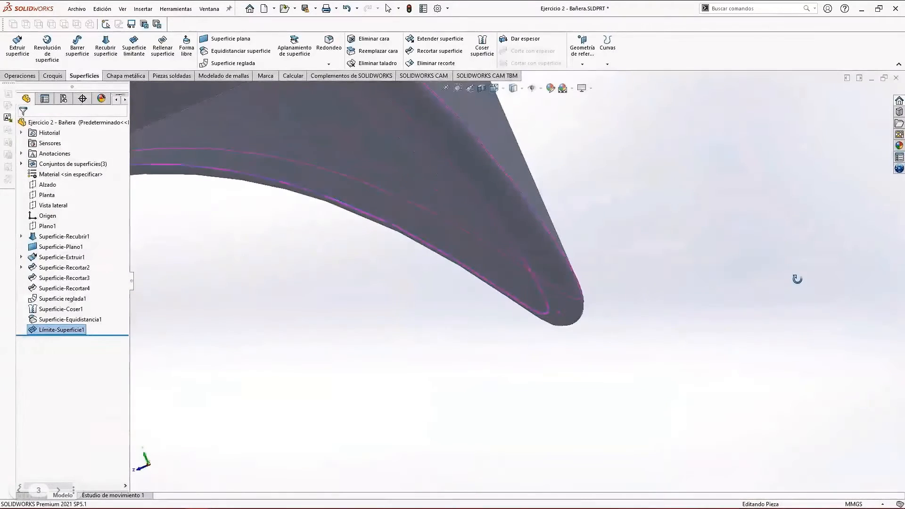
pyautogui.click(716, 307)
pyautogui.scroll(6, 613, 351)
pyautogui.moveTo(569, 338); pyautogui.dragTo(568, 342, button='middle')
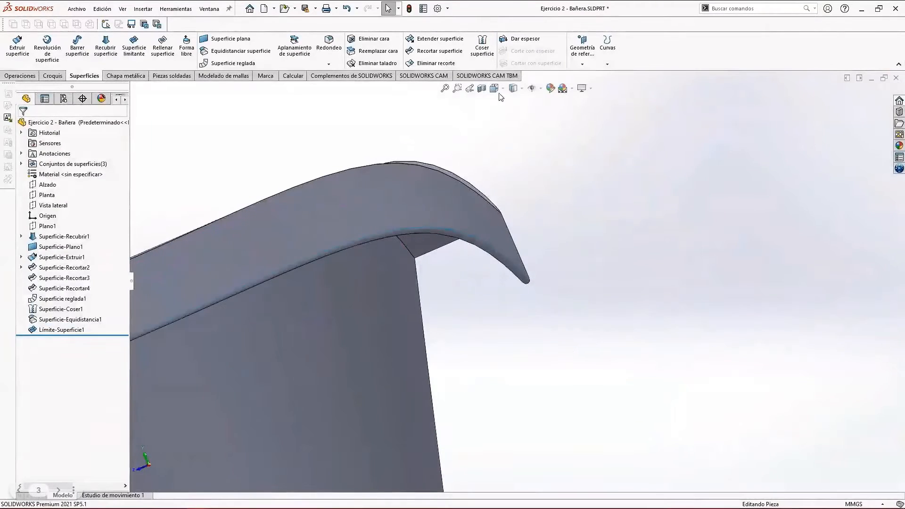
pyautogui.click(482, 49)
pyautogui.scroll(-4, 542, 259)
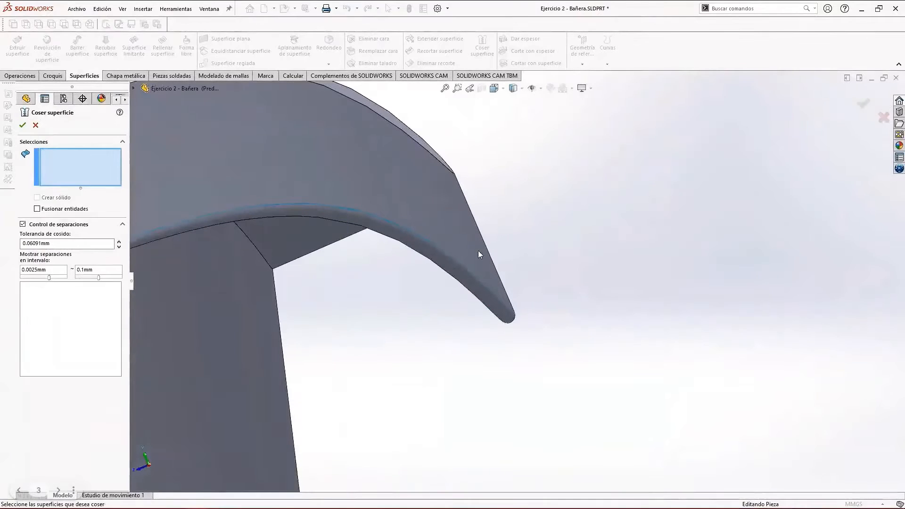
pyautogui.click(457, 234)
pyautogui.click(439, 256)
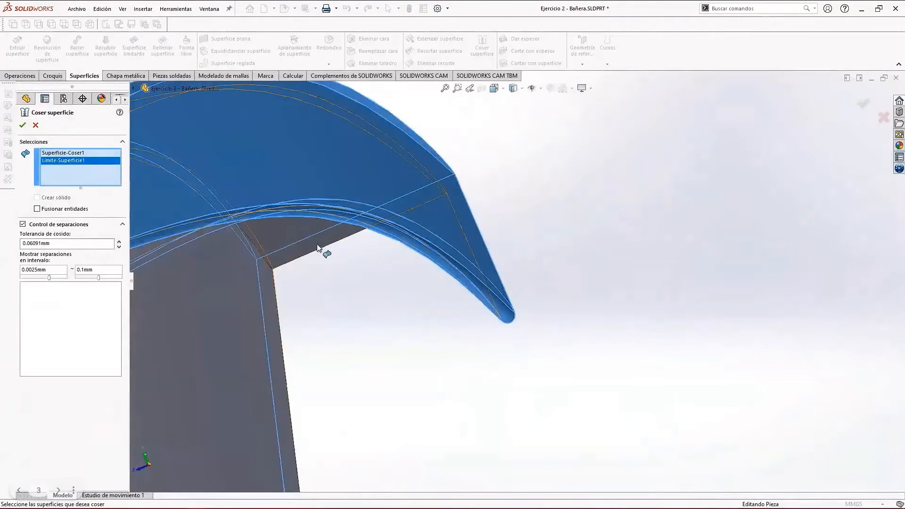
pyautogui.click(296, 234)
pyautogui.scroll(10, 298, 307)
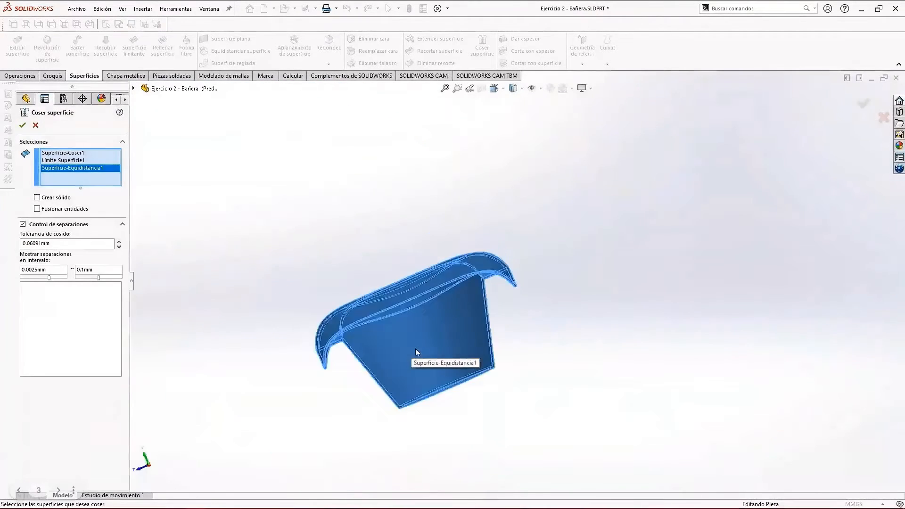
pyautogui.moveTo(414, 348); pyautogui.dragTo(507, 295, button='middle')
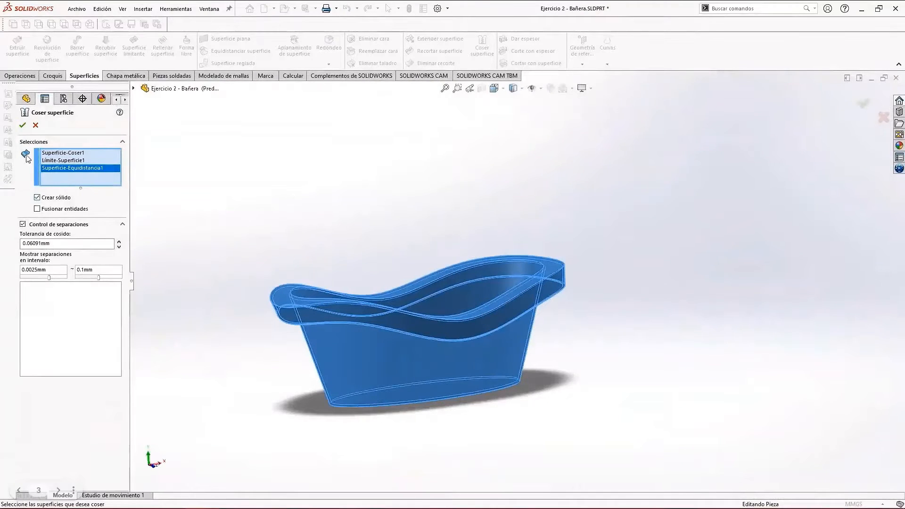
pyautogui.click(23, 126)
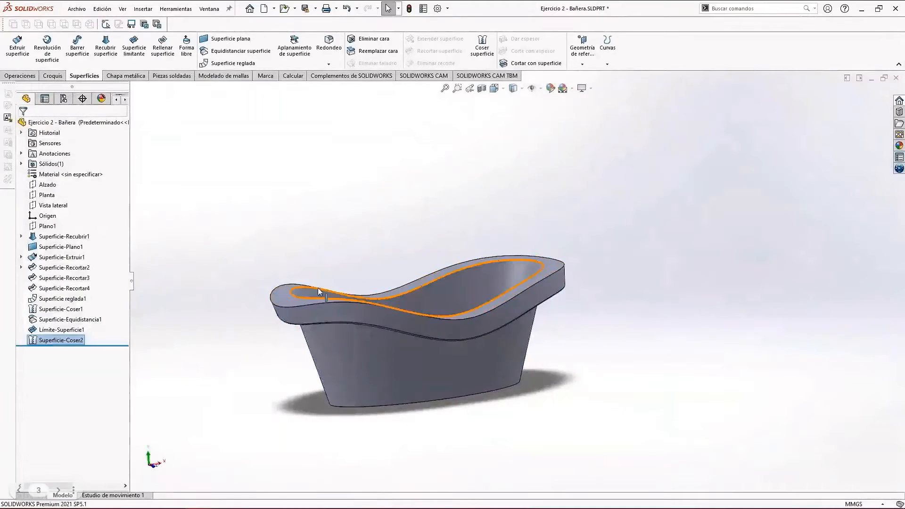
# Step: Check the knitted bathtub body in the solid bodies folder by highlighting it on the model
pyautogui.click(21, 164)
pyautogui.click(63, 175)
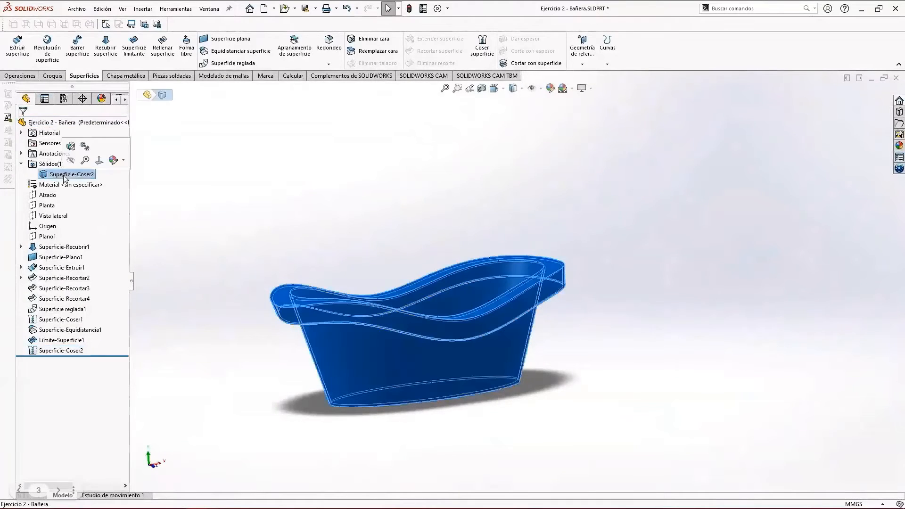
pyautogui.click(313, 221)
# Step: Section the bathtub along the Alzado plane and examine its wall thickness and the rounded edge of the rim
pyautogui.click(482, 88)
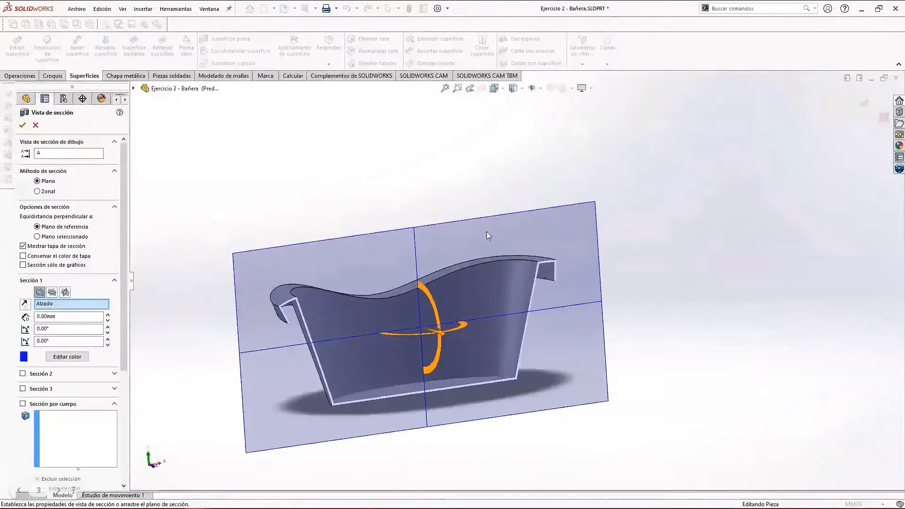
pyautogui.click(26, 125)
pyautogui.scroll(-6, 332, 325)
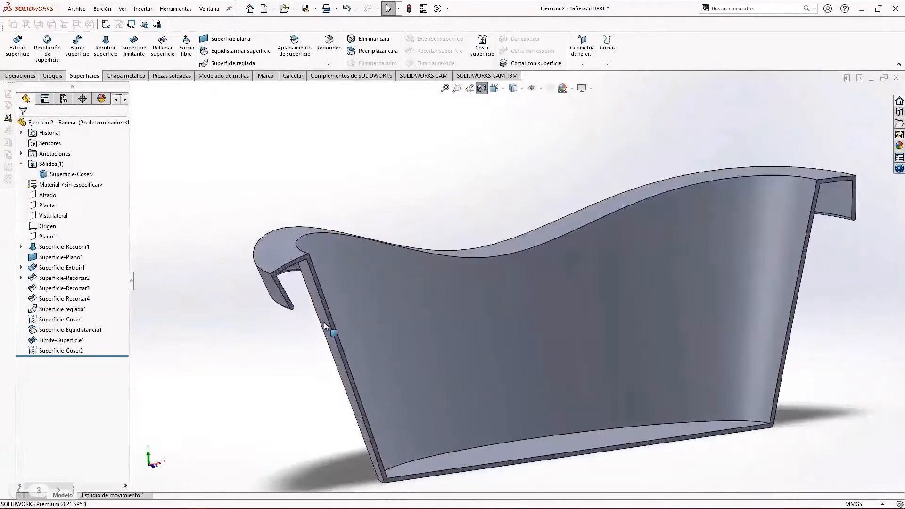
pyautogui.scroll(-5, 323, 349)
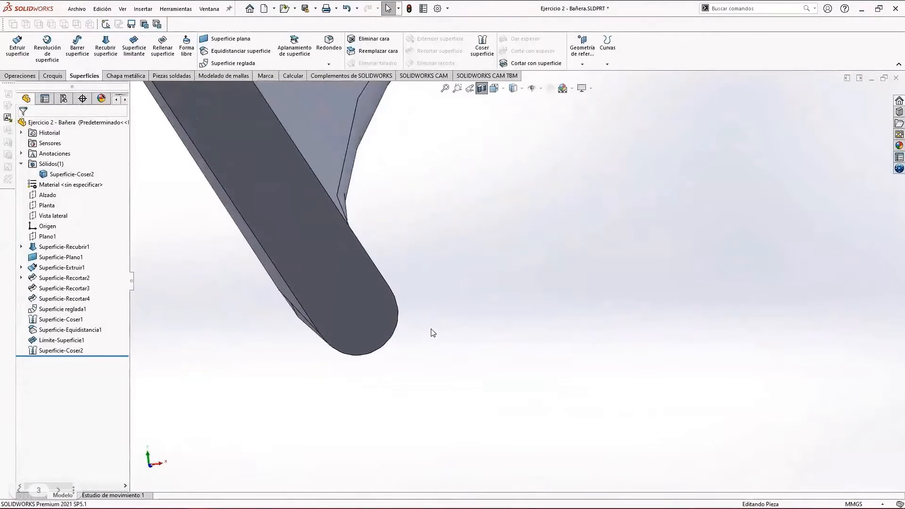
pyautogui.moveTo(433, 332); pyautogui.dragTo(434, 313, button='middle')
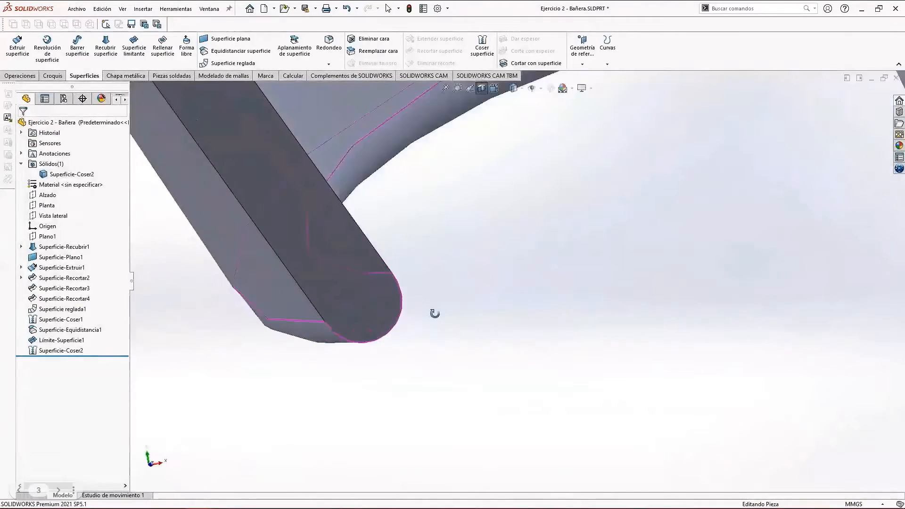
pyautogui.scroll(10, 438, 330)
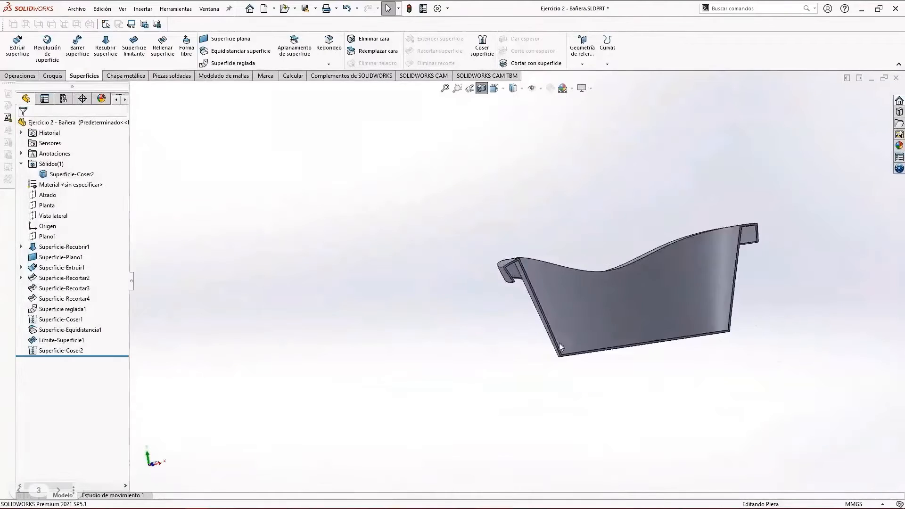
pyautogui.moveTo(560, 346); pyautogui.dragTo(659, 304, button='middle')
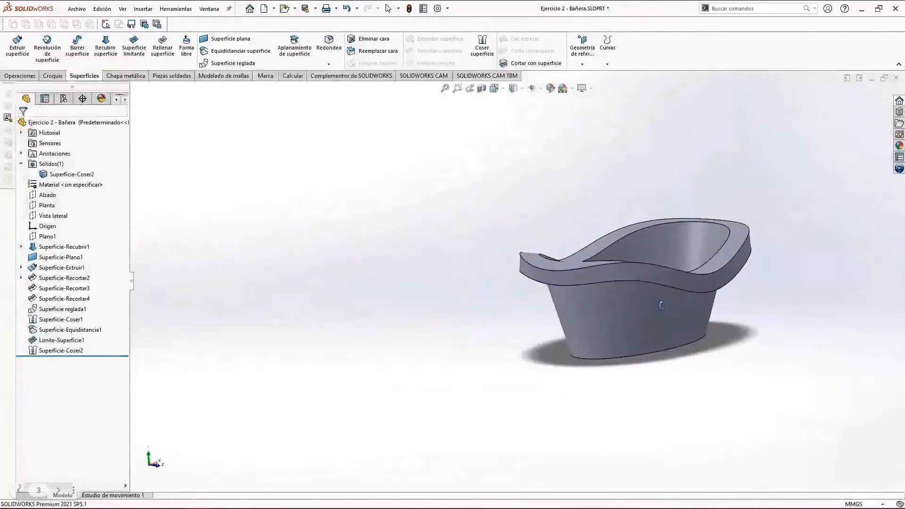
pyautogui.scroll(3, 674, 312)
# Step: In Ejercicio 3 - Exprimidor, revolve the Base - REVOLUCION sketch 360° about its vertical centerline as a surface
pyautogui.scroll(-5, 661, 274)
pyautogui.scroll(-1, 514, 340)
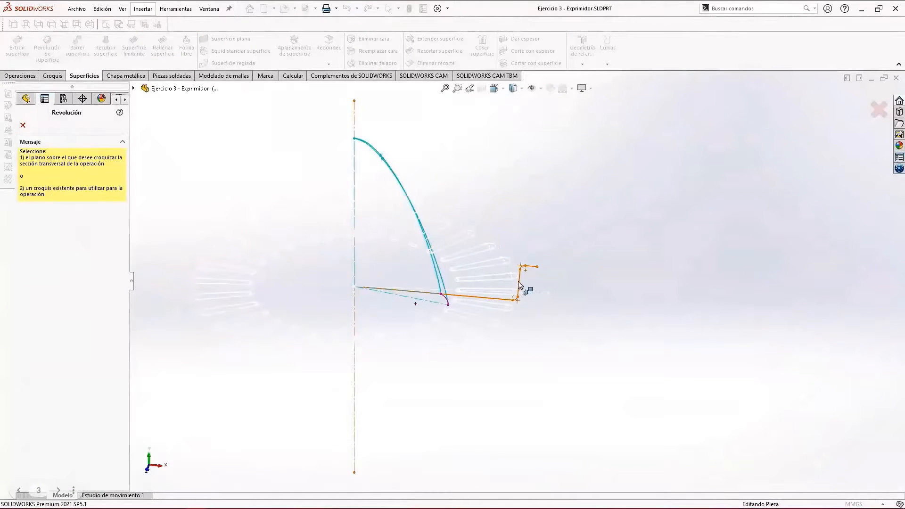
pyautogui.click(534, 269)
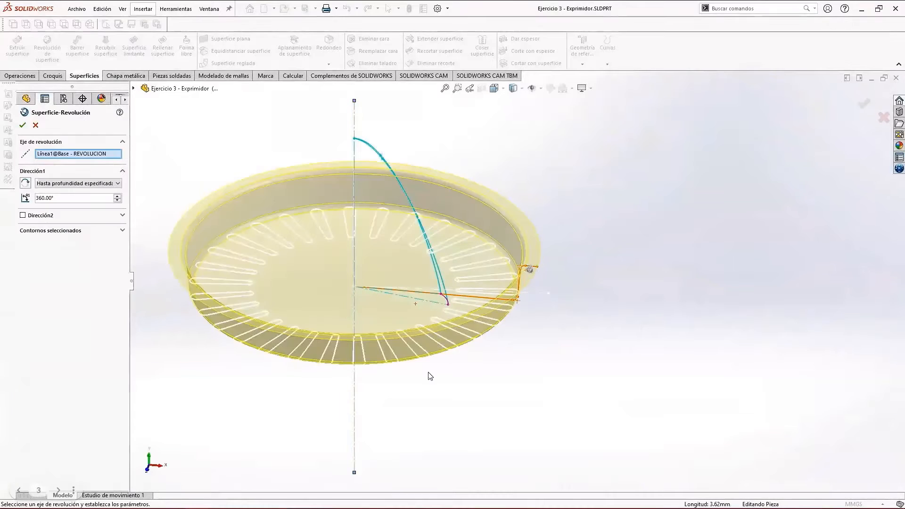
pyautogui.moveTo(428, 374)
pyautogui.mouseDown(button='middle')
pyautogui.moveTo(424, 355)
pyautogui.moveTo(375, 337)
pyautogui.moveTo(424, 356)
pyautogui.mouseUp(button='middle')
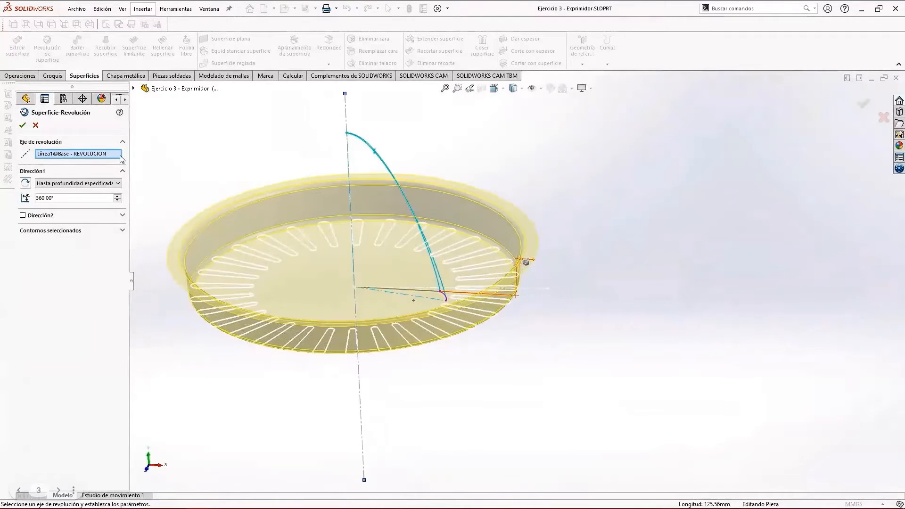
pyautogui.click(22, 125)
# Step: Set up a lofted surface with only the sketches DIRECTRIZ II and DIRECTRIZ I as profiles, removing the dish surface body from the selection
pyautogui.moveTo(462, 275)
pyautogui.mouseDown(button='middle')
pyautogui.moveTo(432, 279)
pyautogui.moveTo(390, 313)
pyautogui.moveTo(382, 379)
pyautogui.moveTo(396, 317)
pyautogui.mouseUp(button='middle')
pyautogui.scroll(-2, 389, 249)
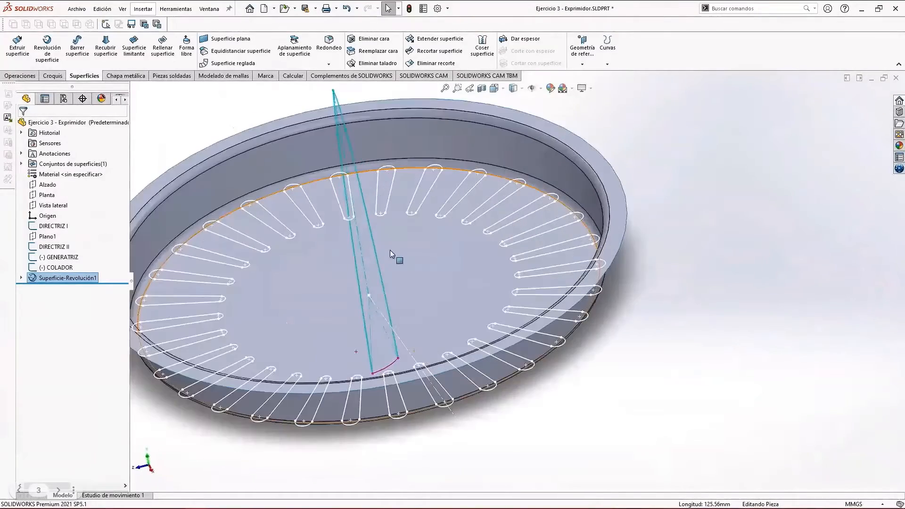
pyautogui.scroll(-1, 423, 307)
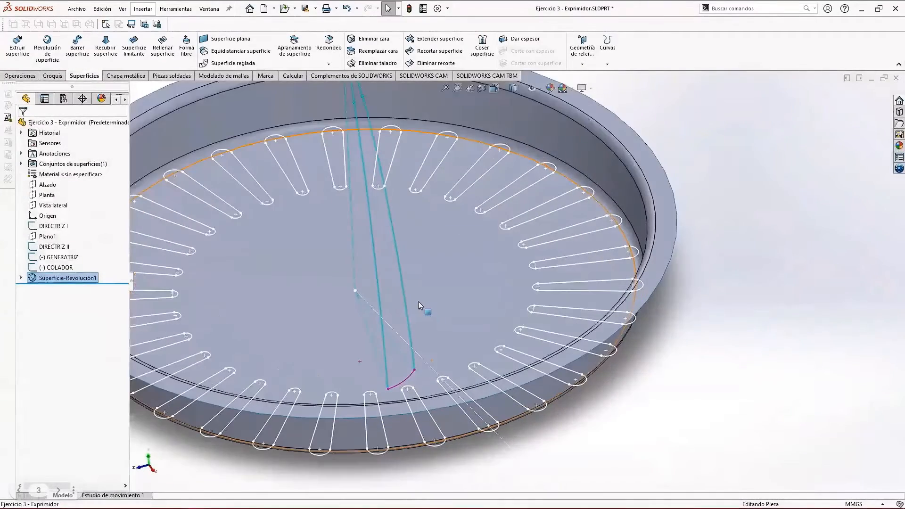
pyautogui.scroll(1, 417, 301)
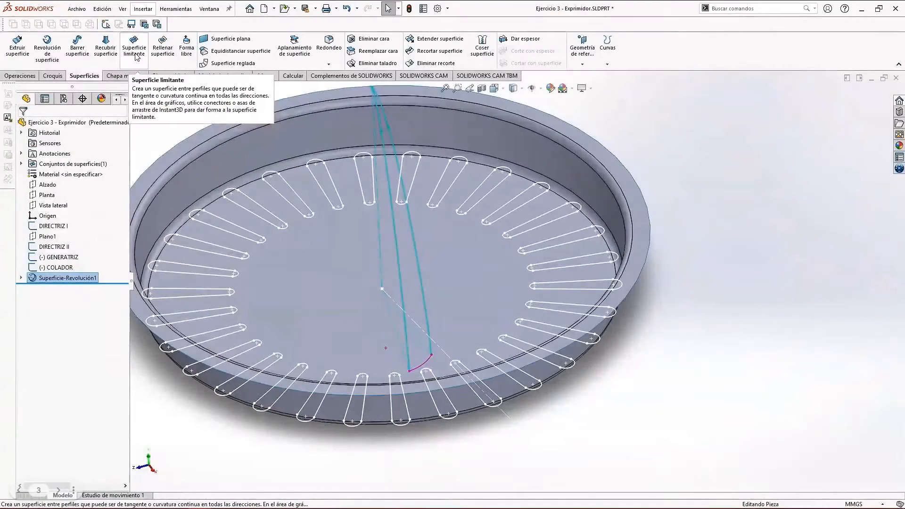
pyautogui.click(105, 46)
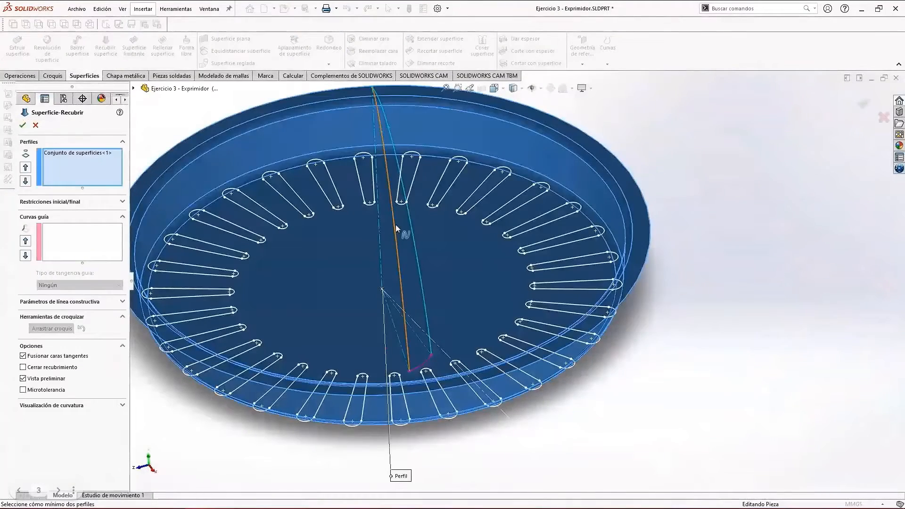
pyautogui.click(73, 151)
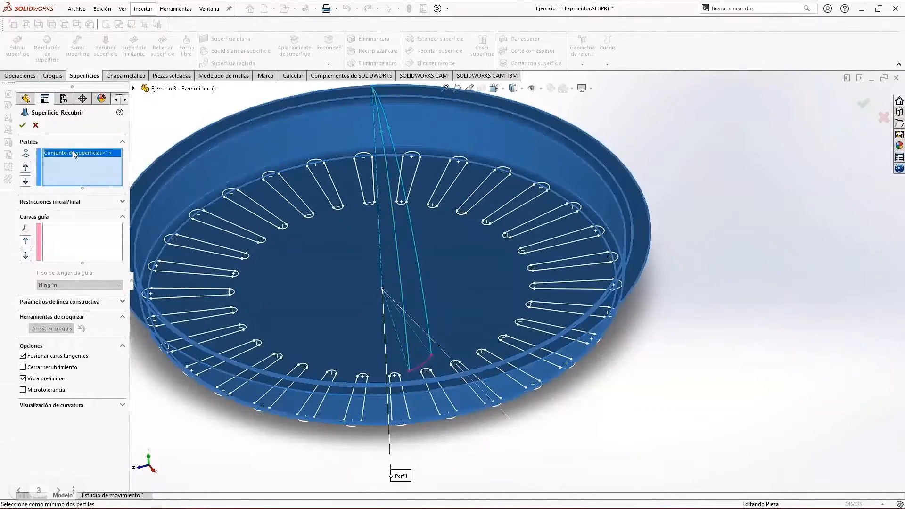
pyautogui.press('Delete')
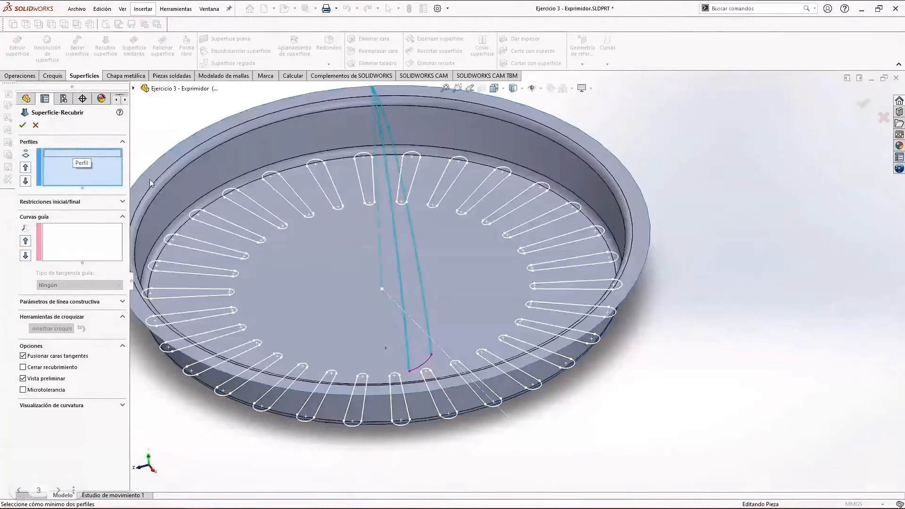
pyautogui.click(399, 281)
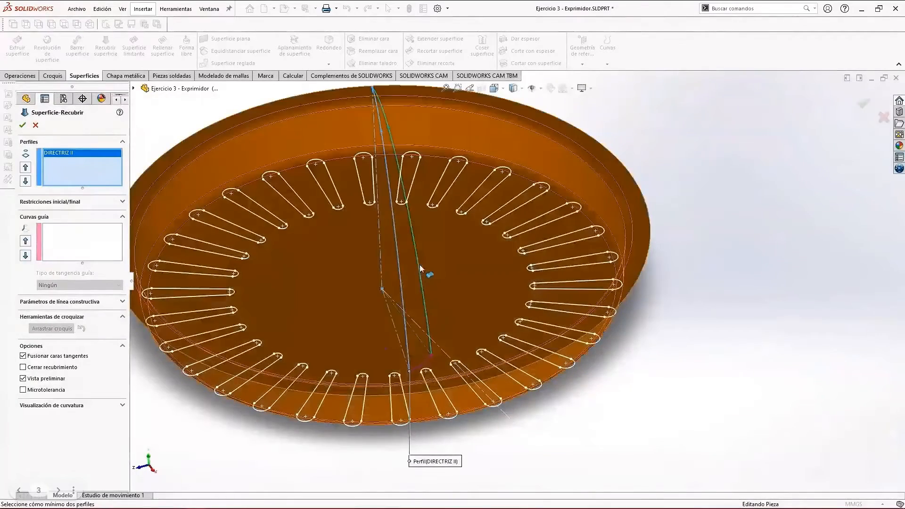
pyautogui.click(419, 264)
pyautogui.click(92, 163)
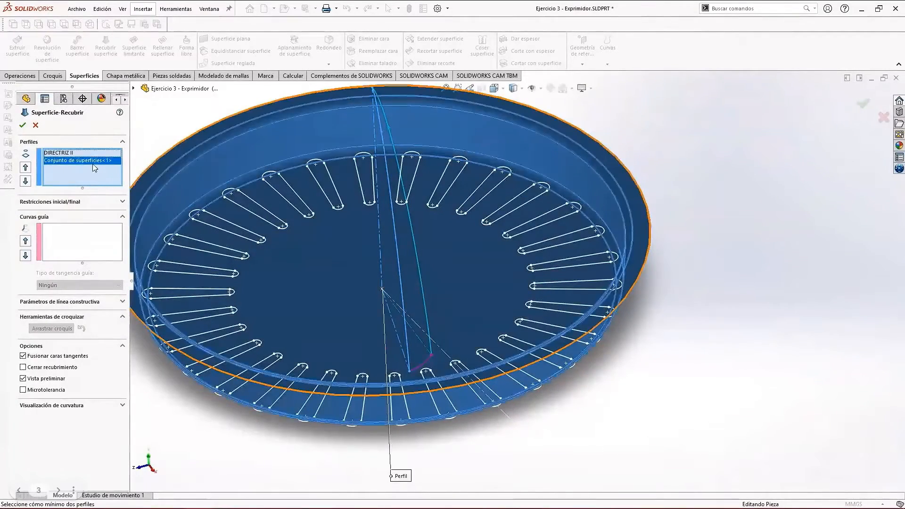
pyautogui.press('Delete')
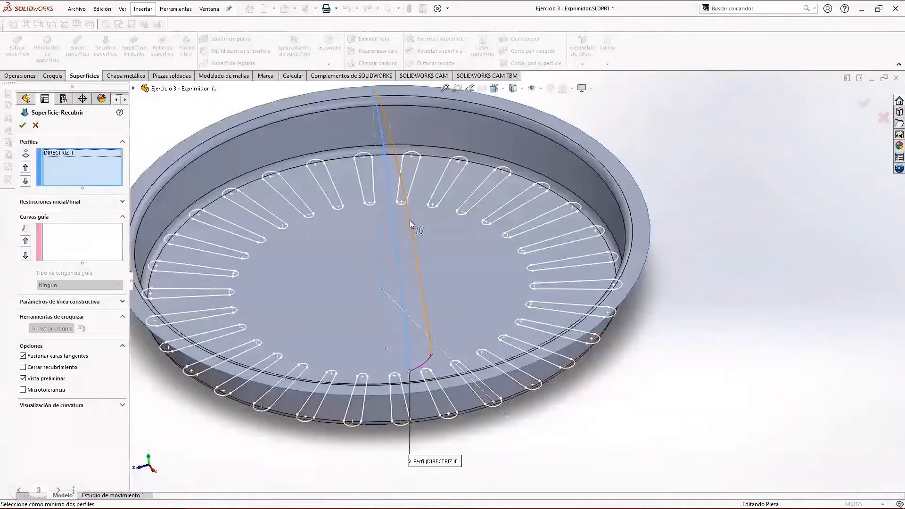
pyautogui.click(409, 220)
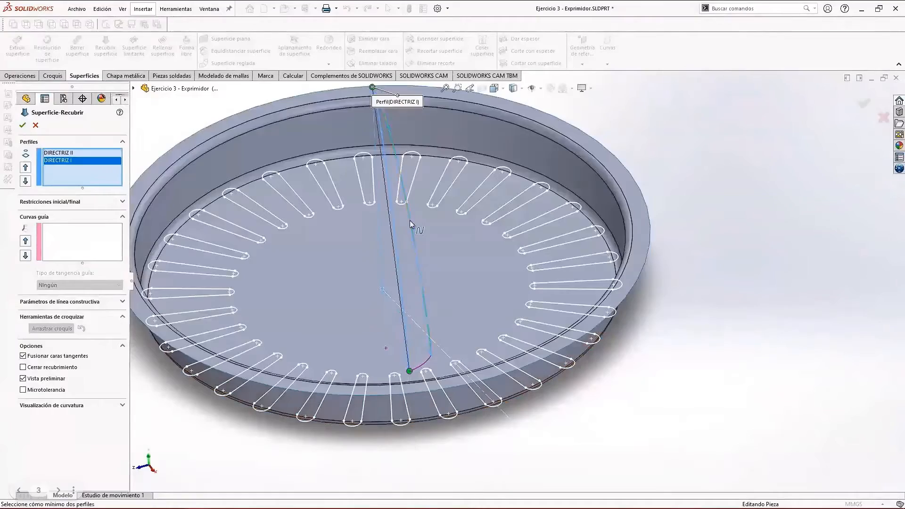
# Step: Add the GENERATRIZ arc as the loft's guide curve and create the narrow lofted surface
pyautogui.click(80, 244)
pyautogui.click(427, 361)
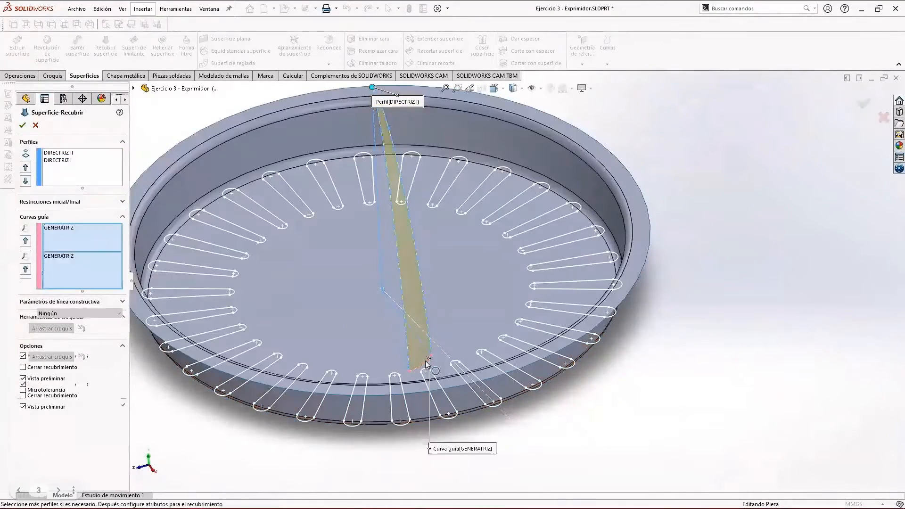
pyautogui.click(22, 125)
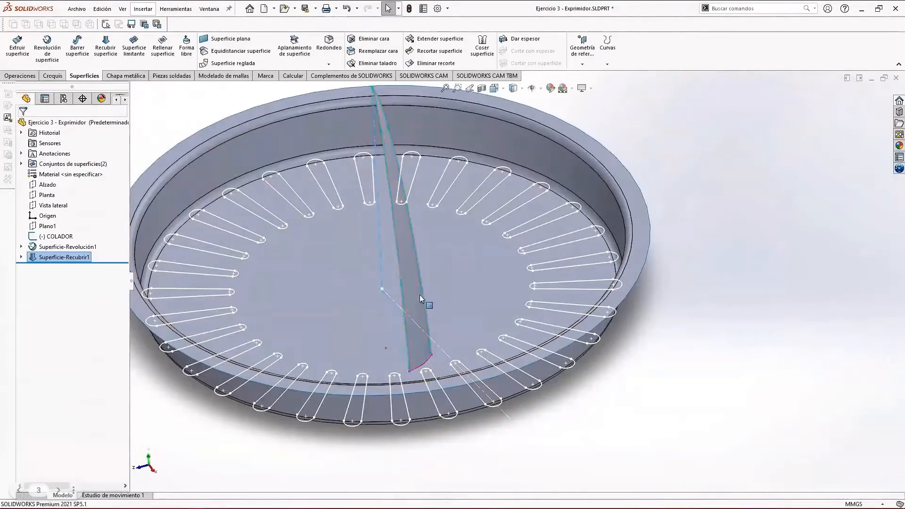
# Step: Set up a feature mirror with the Alzado plane as the mirror plane
pyautogui.moveTo(501, 350); pyautogui.dragTo(521, 245, button='middle')
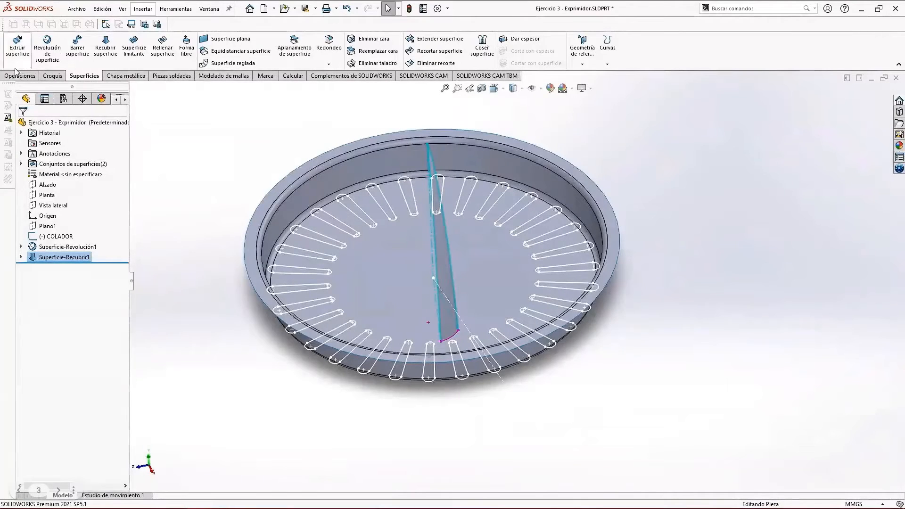
pyautogui.press('s')
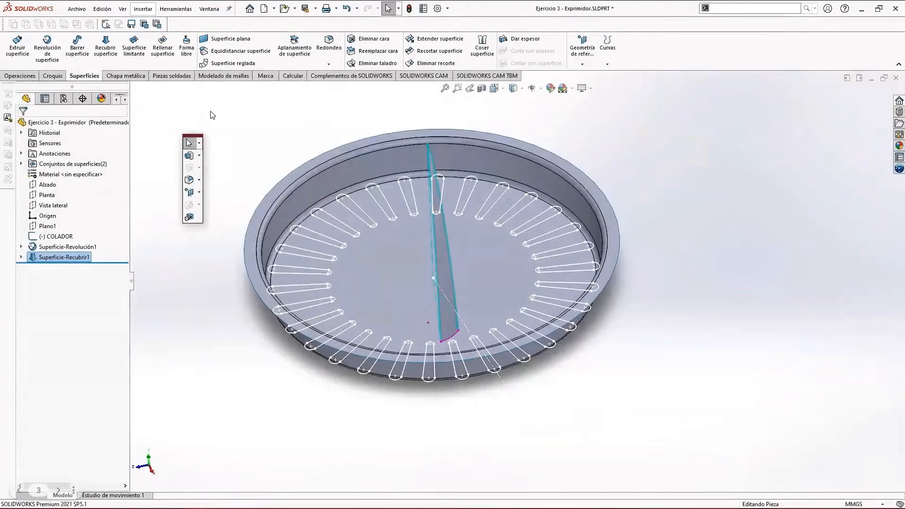
pyautogui.click(212, 116)
pyautogui.click(23, 76)
pyautogui.click(336, 63)
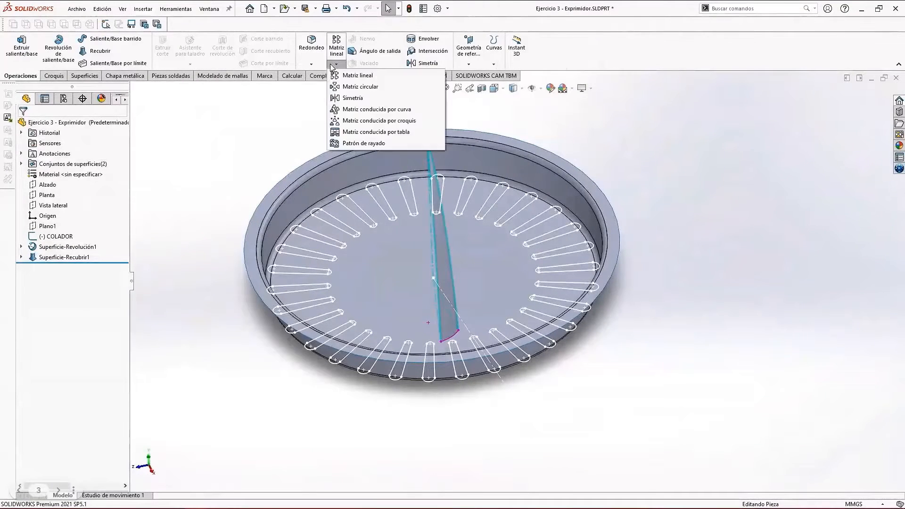
pyautogui.click(351, 97)
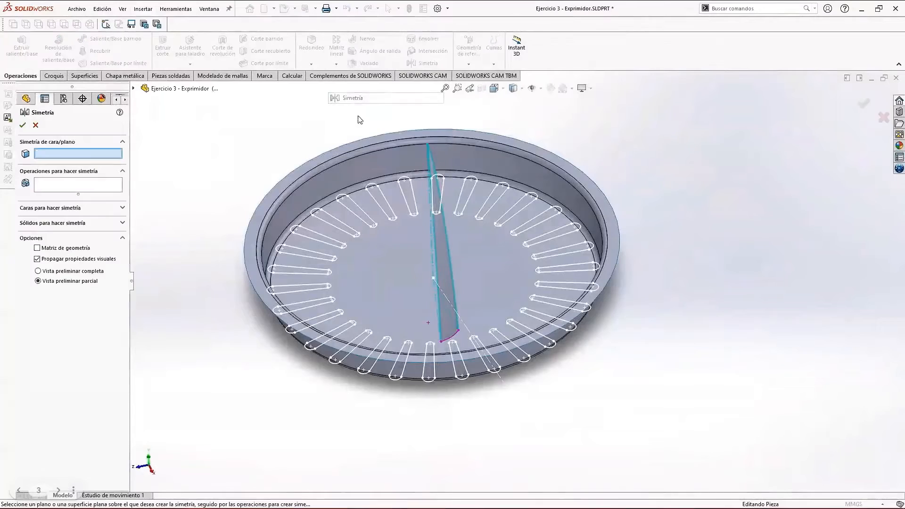
pyautogui.click(133, 88)
pyautogui.click(166, 153)
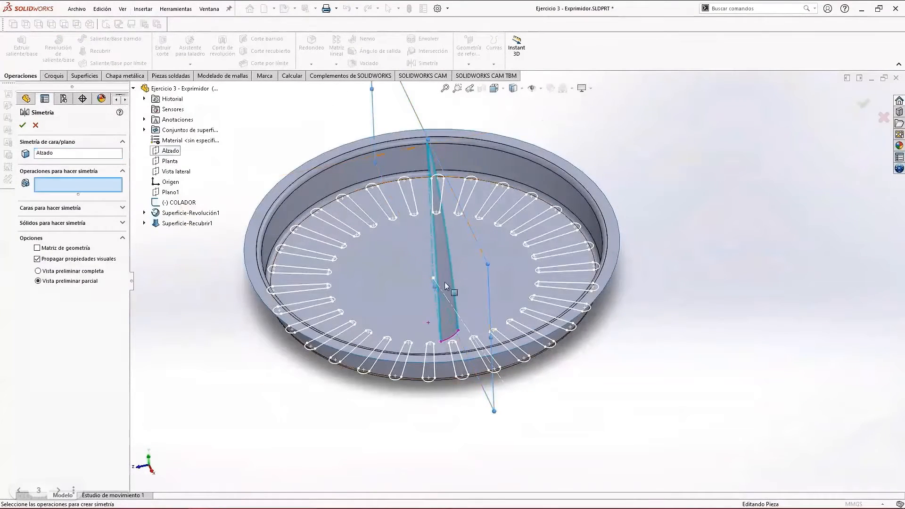
# Step: Mirror the narrow lofted surface as a body and create its mirrored copy
pyautogui.moveTo(447, 283); pyautogui.dragTo(479, 273, button='middle')
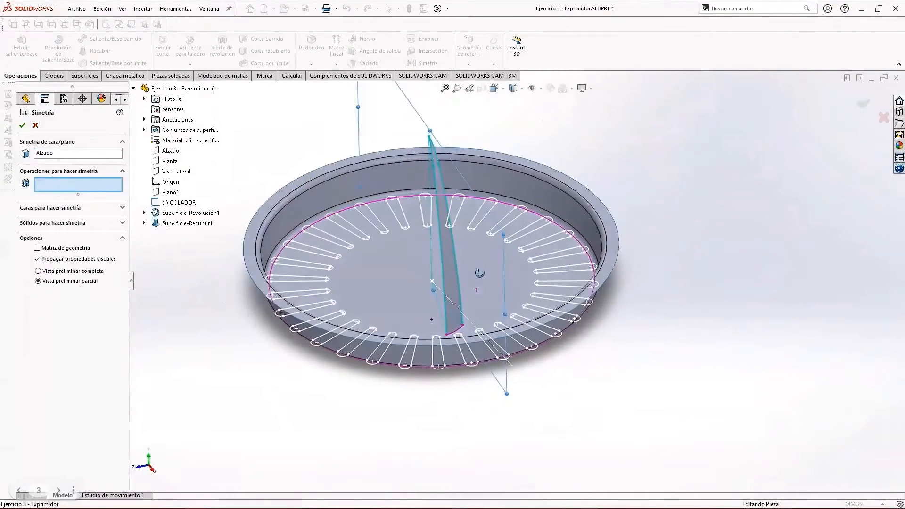
pyautogui.click(36, 223)
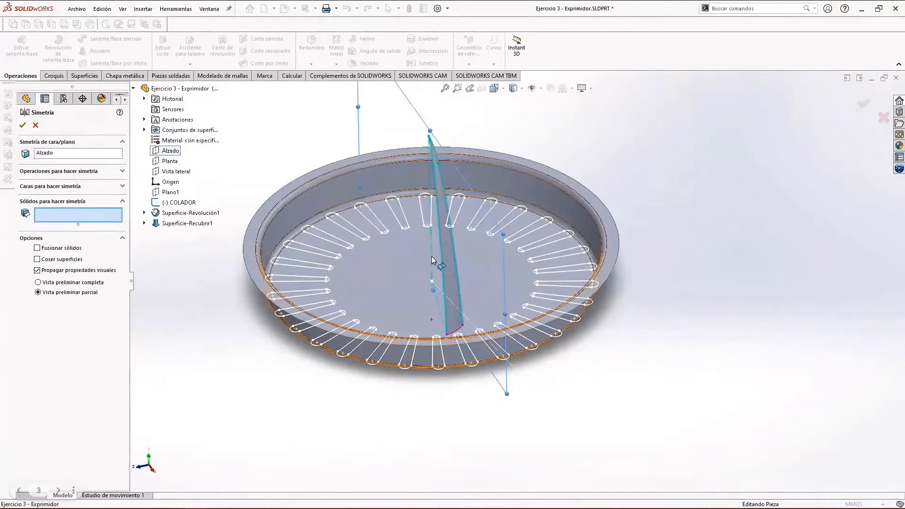
pyautogui.click(445, 255)
pyautogui.rightClick(495, 289)
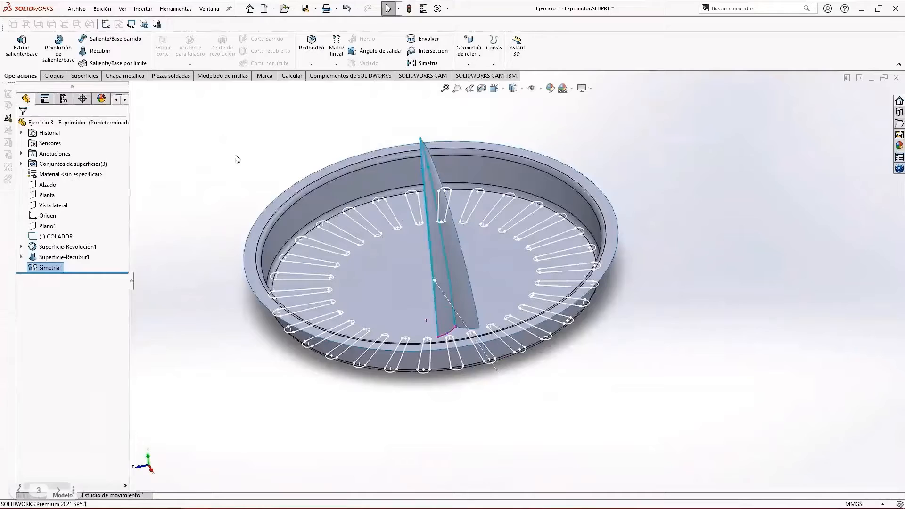
# Step: Set up a circular pattern with the vertical line of the DIRECTRIZ I sketch as its axis
pyautogui.click(335, 64)
pyautogui.click(358, 87)
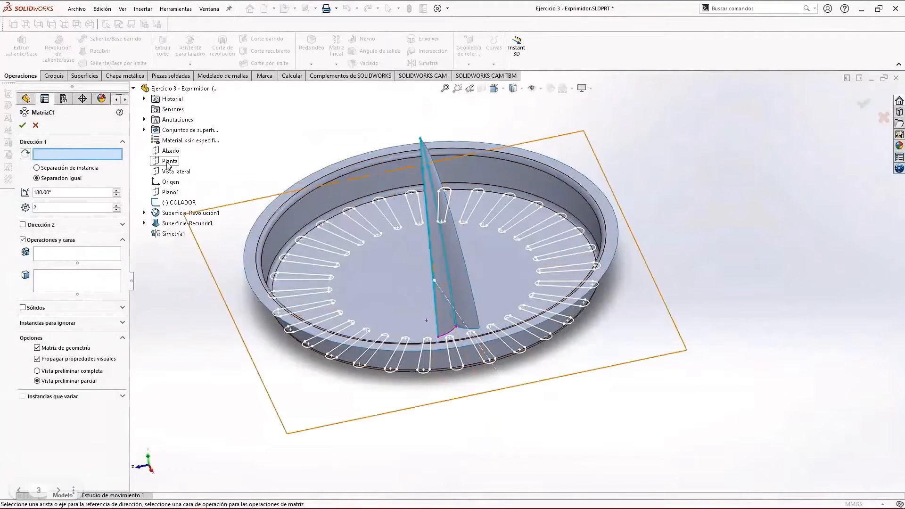
pyautogui.moveTo(481, 259); pyautogui.dragTo(495, 185, button='middle')
pyautogui.click(495, 185)
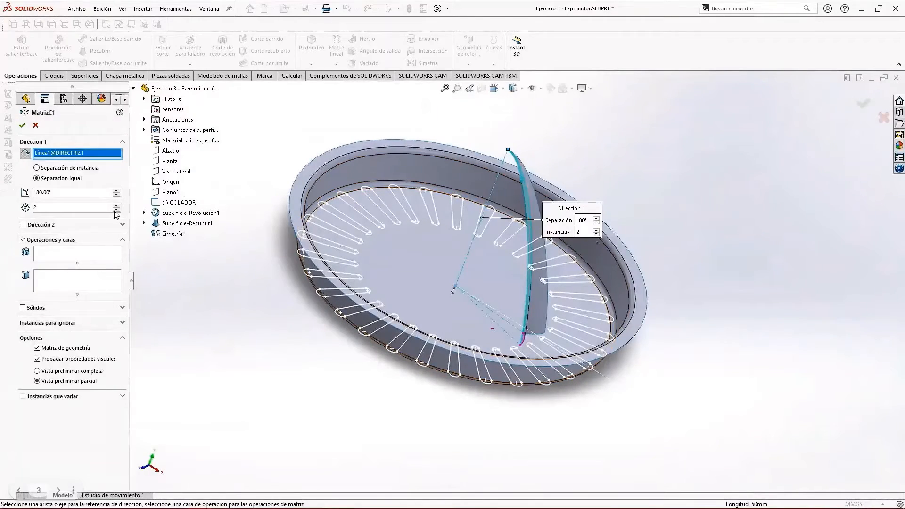
# Step: Choose the mirrored surface and the original loft as the bodies to pattern, and raise the instance count to 3
pyautogui.click(23, 308)
pyautogui.click(532, 289)
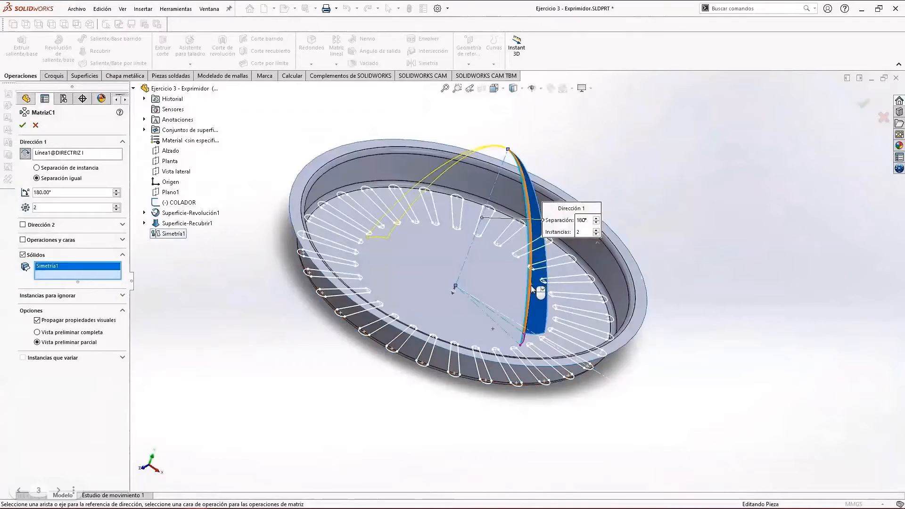
pyautogui.click(532, 290)
pyautogui.moveTo(532, 290); pyautogui.dragTo(524, 288, button='middle')
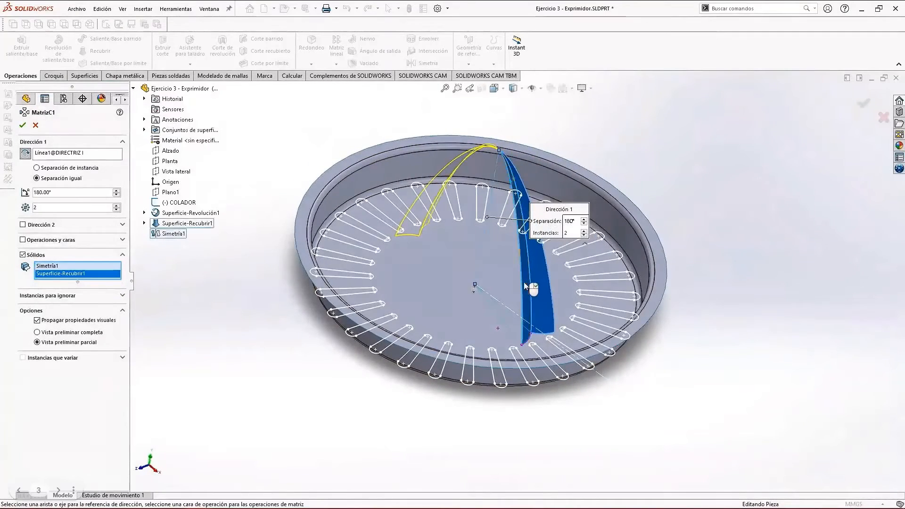
pyautogui.click(116, 206)
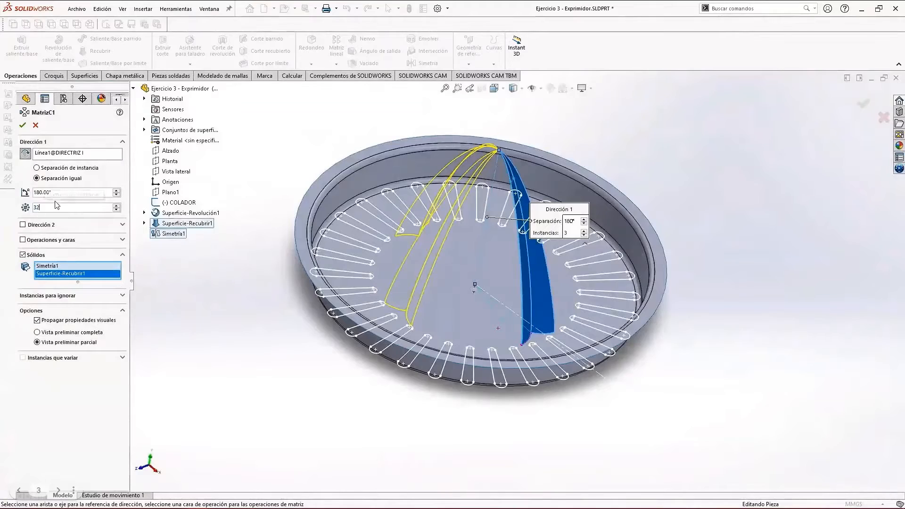
# Step: Set the circular pattern of the lofted and mirrored surfaces to 32 instances equally spaced over 360°
pyautogui.press('Return')
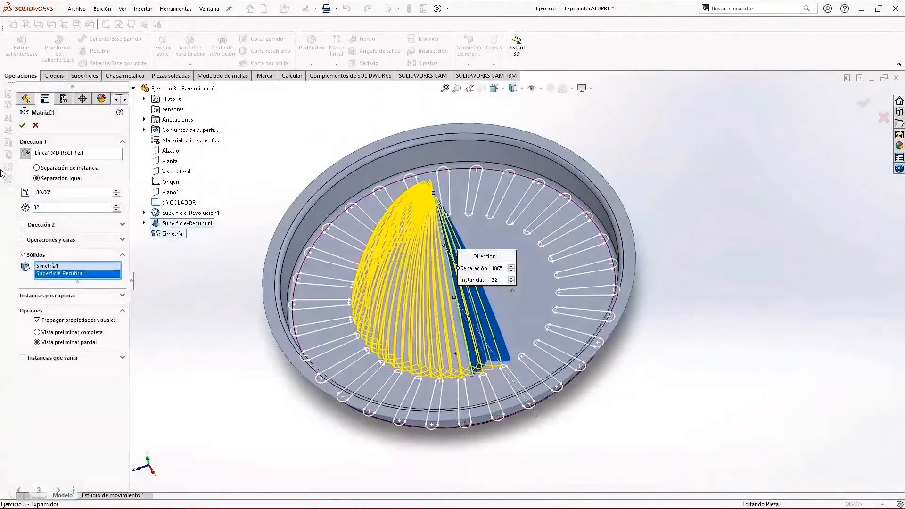
pyautogui.hotkey('shift', 'Tab')
pyautogui.write('36')
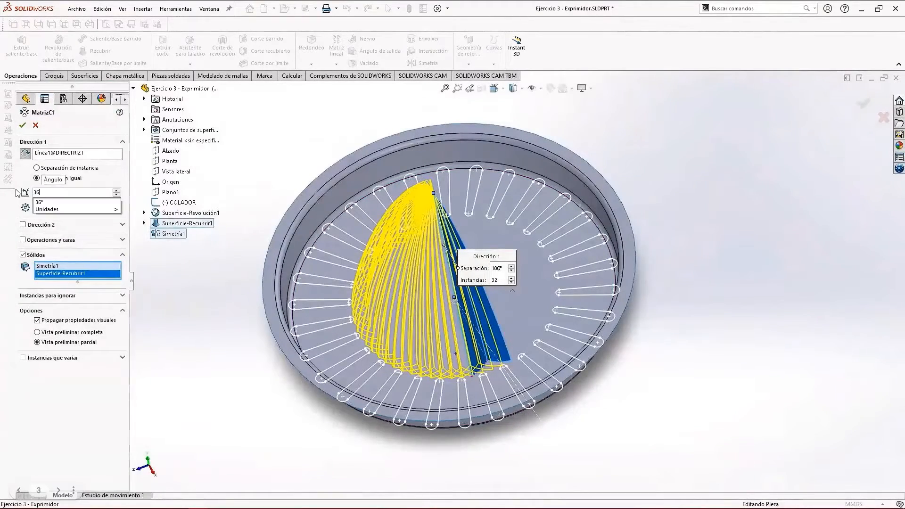
pyautogui.write('0')
pyautogui.press('Return')
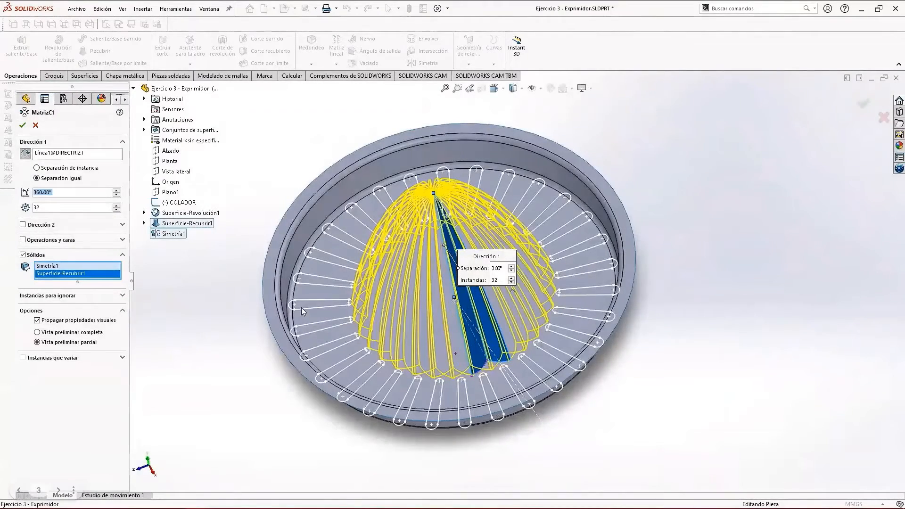
pyautogui.scroll(-2, 427, 328)
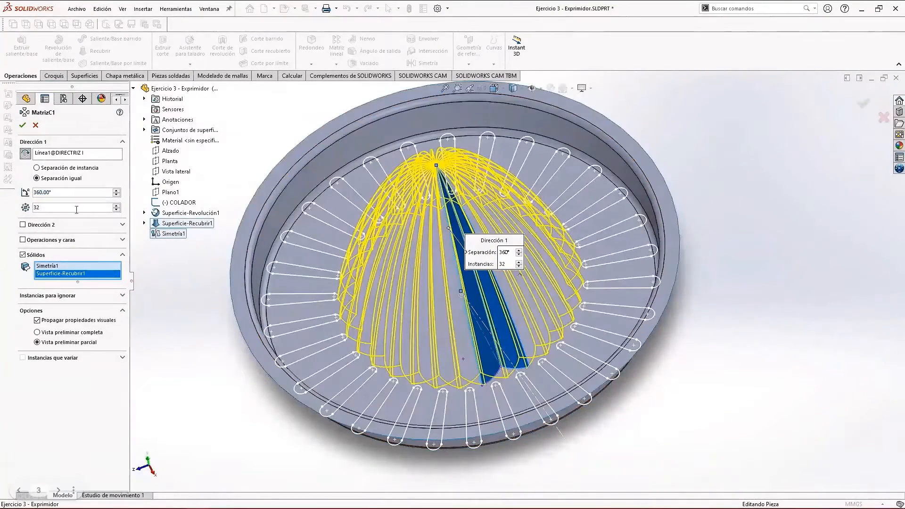
# Step: Set the circular pattern to 15 instances and create it, completing the ribbed cone of the juicer
pyautogui.press('Return')
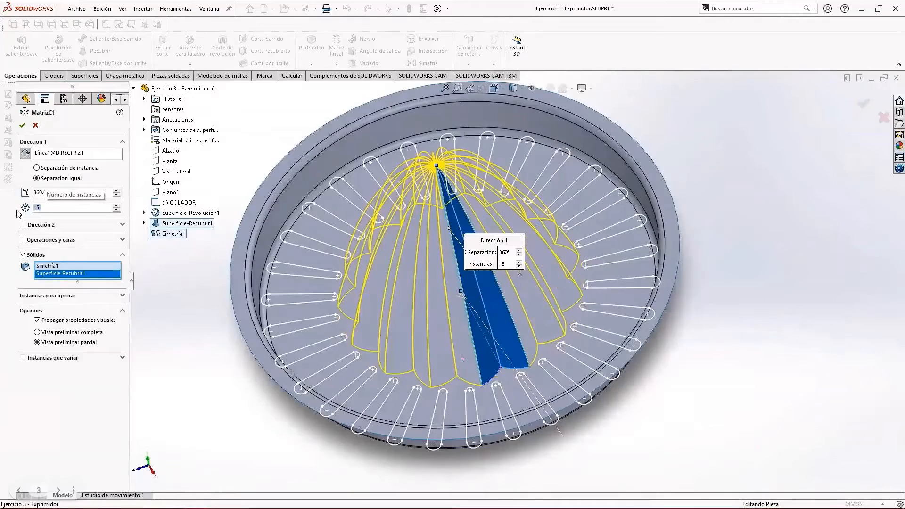
pyautogui.click(23, 125)
pyautogui.moveTo(659, 245); pyautogui.dragTo(692, 206, button='middle')
pyautogui.scroll(2, 620, 145)
pyautogui.scroll(-3, 567, 160)
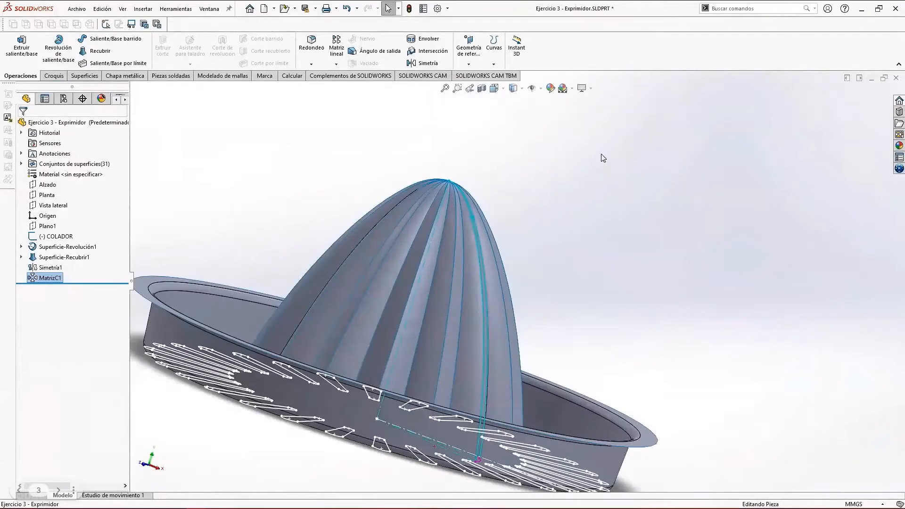
# Step: Knit the lofted, mirrored and patterned surfaces of the ribbed cone into one surface, leaving out the dish
pyautogui.click(346, 222)
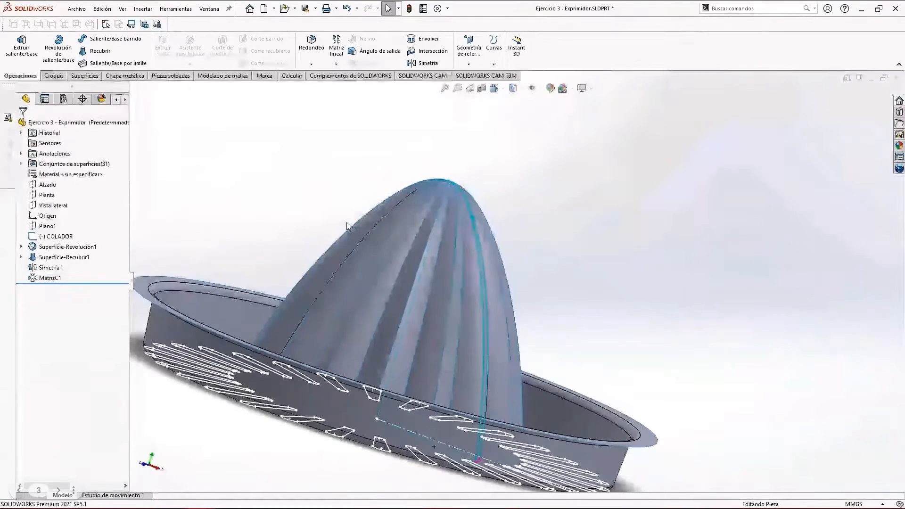
pyautogui.click(85, 75)
pyautogui.click(478, 47)
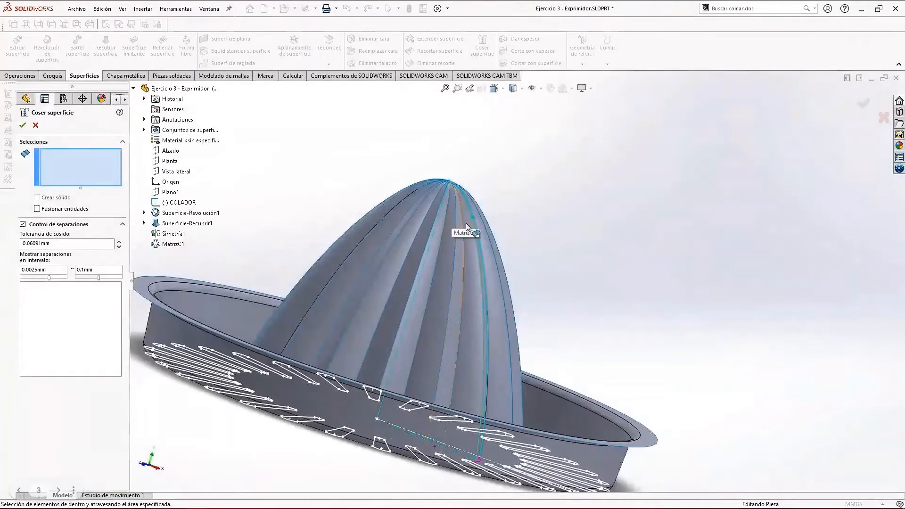
pyautogui.moveTo(459, 231); pyautogui.dragTo(447, 273, button='middle')
pyautogui.moveTo(446, 281); pyautogui.dragTo(426, 345, button='middle')
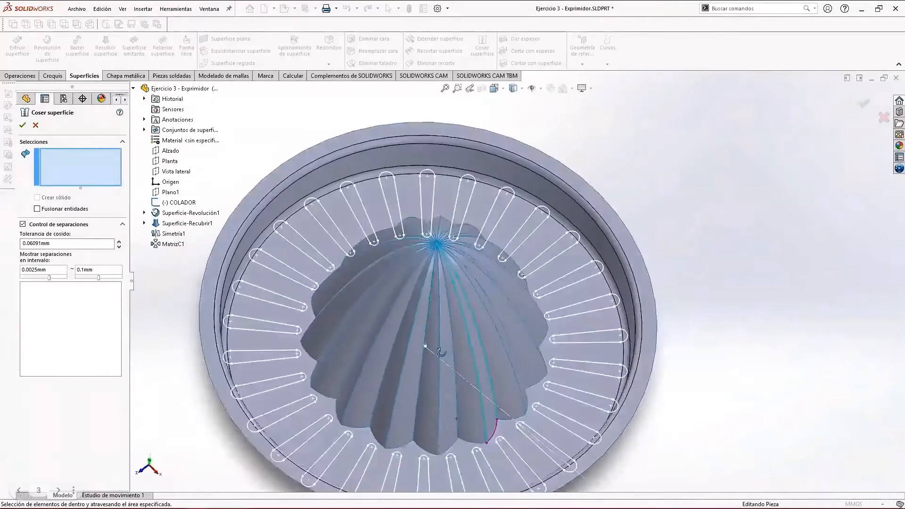
pyautogui.scroll(4, 438, 367)
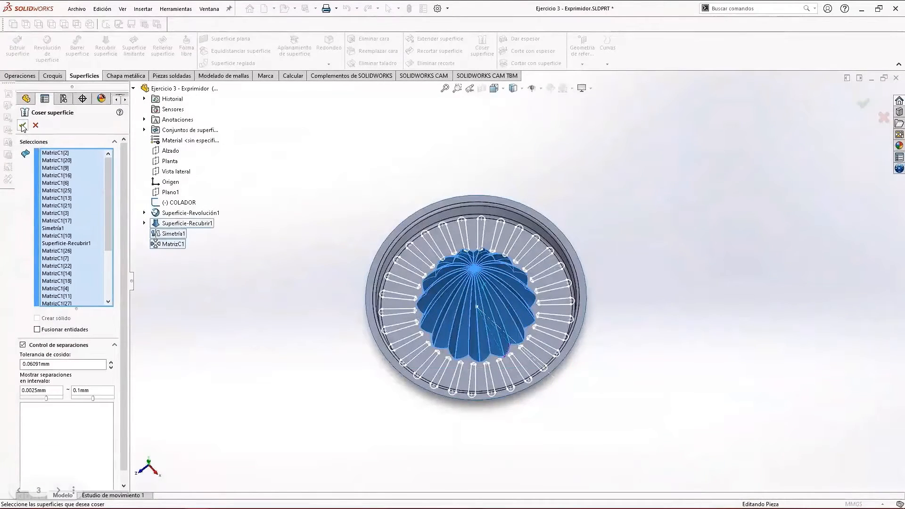
pyautogui.scroll(-2, 412, 179)
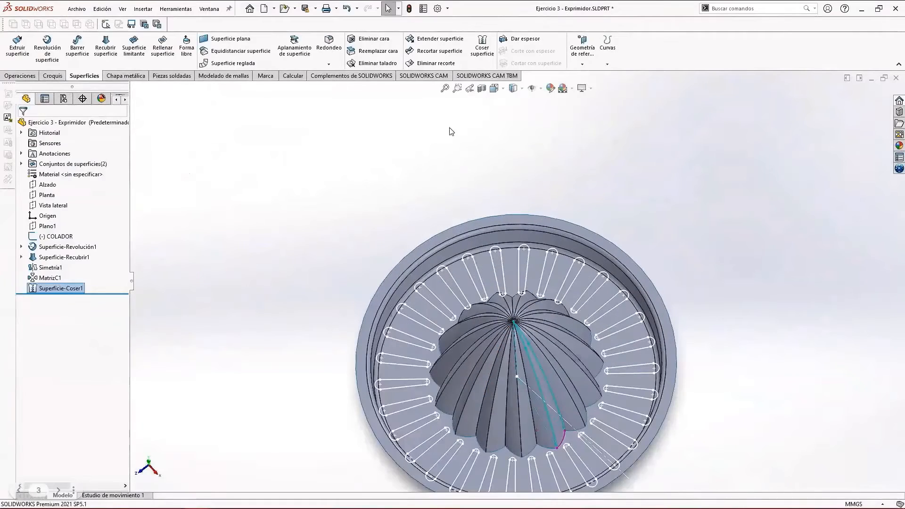
# Step: Trim the dish with the knitted cone as the trim tool, removing the floor region inside the cone
pyautogui.click(448, 56)
pyautogui.scroll(3, 506, 346)
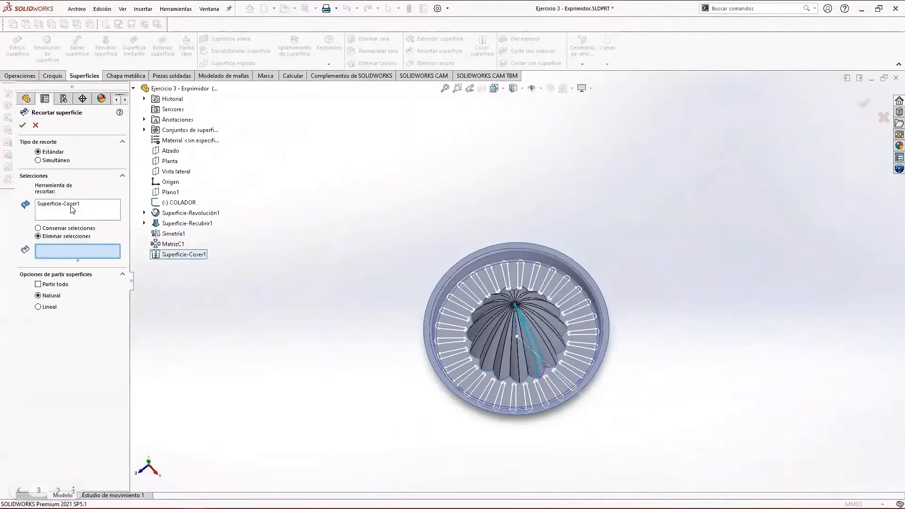
pyautogui.moveTo(507, 330); pyautogui.dragTo(502, 376, button='middle')
pyautogui.scroll(-5, 501, 370)
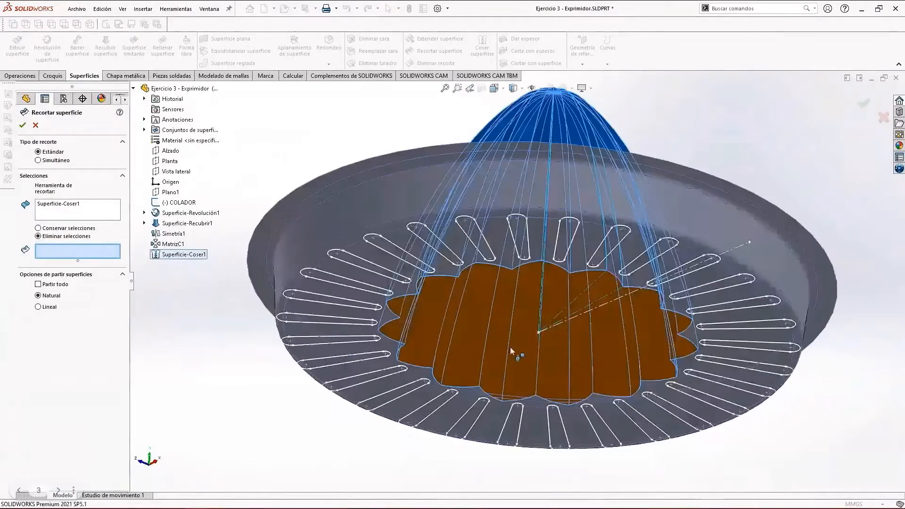
pyautogui.click(510, 324)
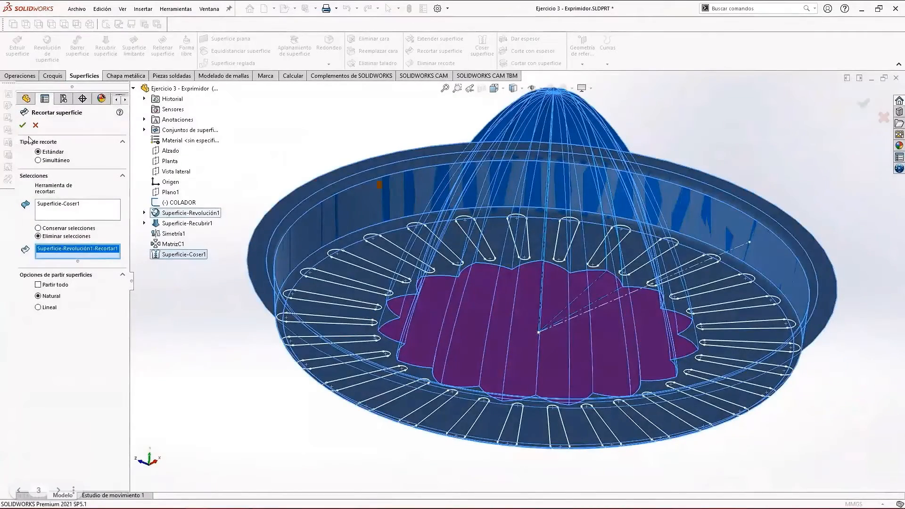
pyautogui.press('Return')
# Step: Knit the trimmed dish and the ribbed cone into a single surface body
pyautogui.scroll(5, 473, 380)
pyautogui.moveTo(472, 379); pyautogui.dragTo(471, 330, button='middle')
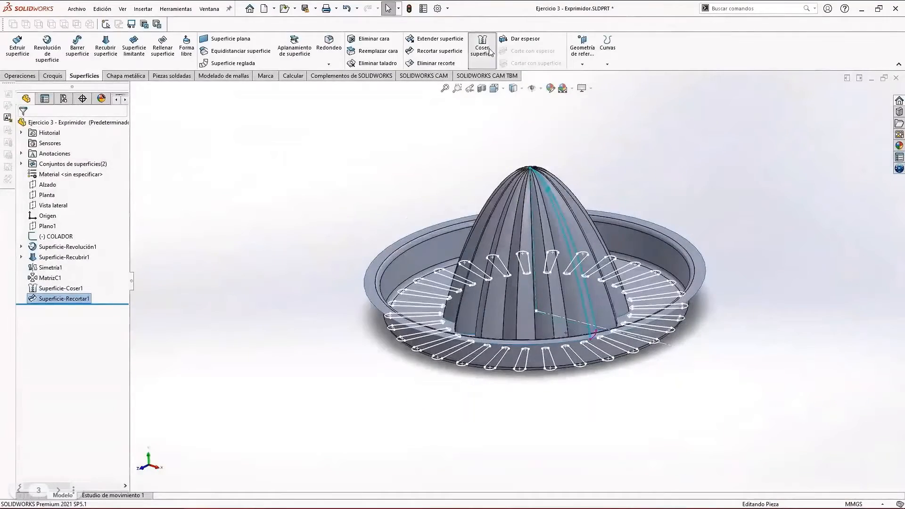
pyautogui.click(482, 47)
pyautogui.click(495, 235)
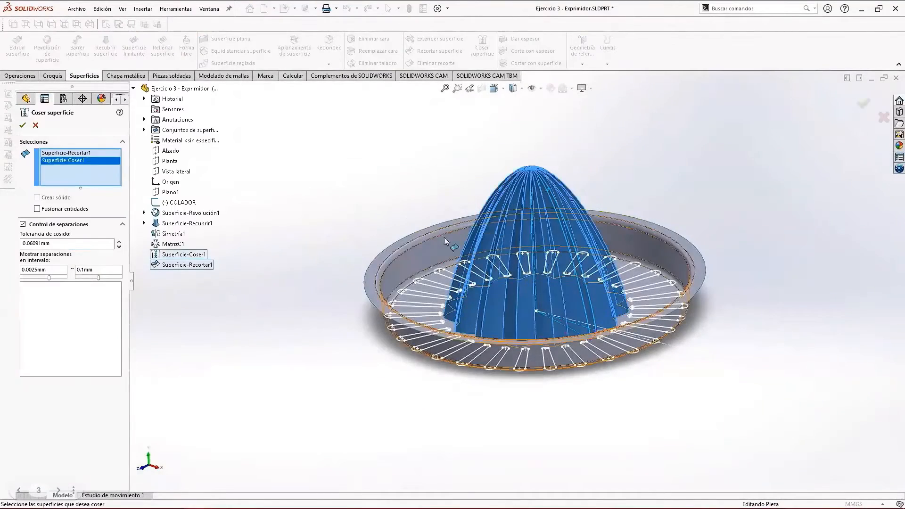
pyautogui.click(444, 236)
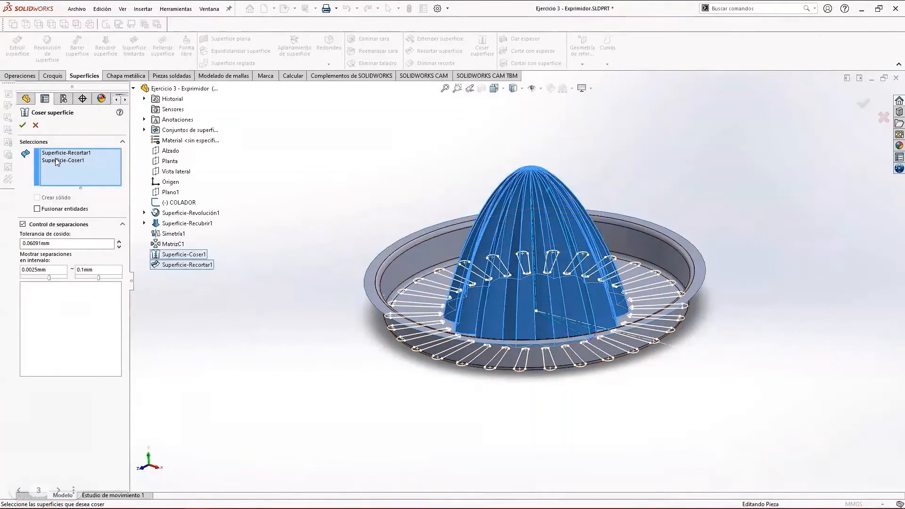
pyautogui.press('Return')
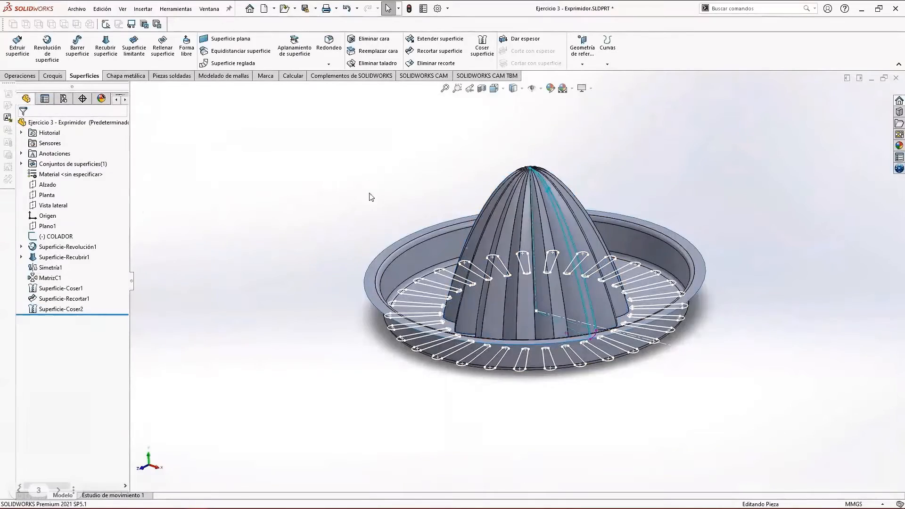
# Step: Trim the knitted surface with the COLADOR sketch, keeping the main body so the radial strainer slots are cut out
pyautogui.moveTo(380, 205); pyautogui.dragTo(409, 231, button='middle')
pyautogui.scroll(-2, 410, 232)
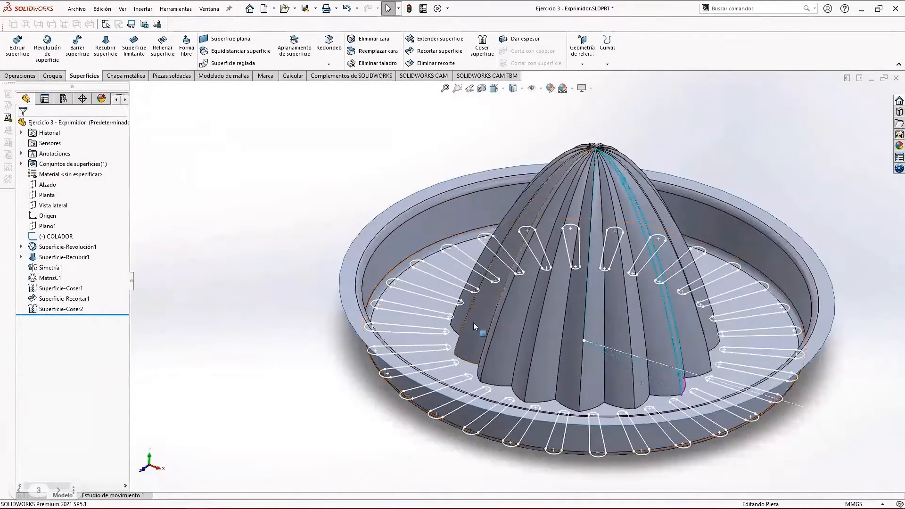
pyautogui.moveTo(472, 318); pyautogui.dragTo(416, 263, button='middle')
pyautogui.scroll(-2, 413, 246)
pyautogui.click(438, 51)
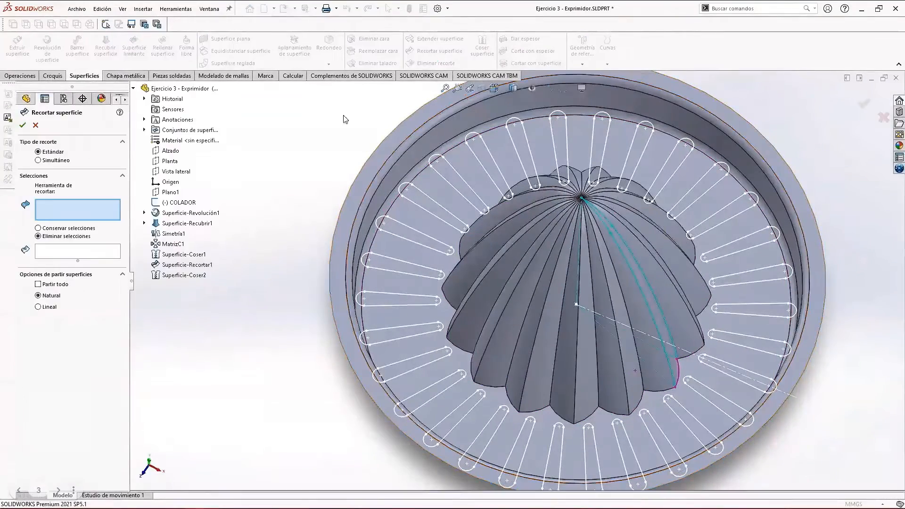
pyautogui.click(386, 202)
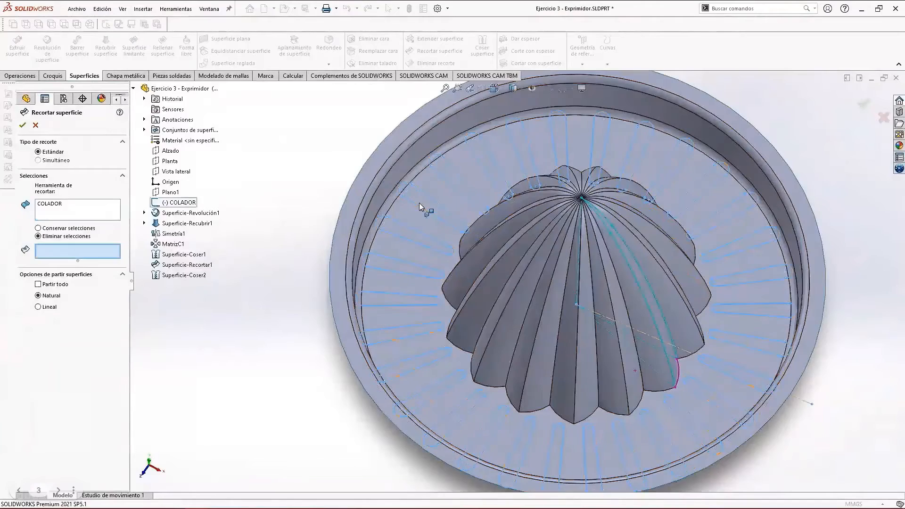
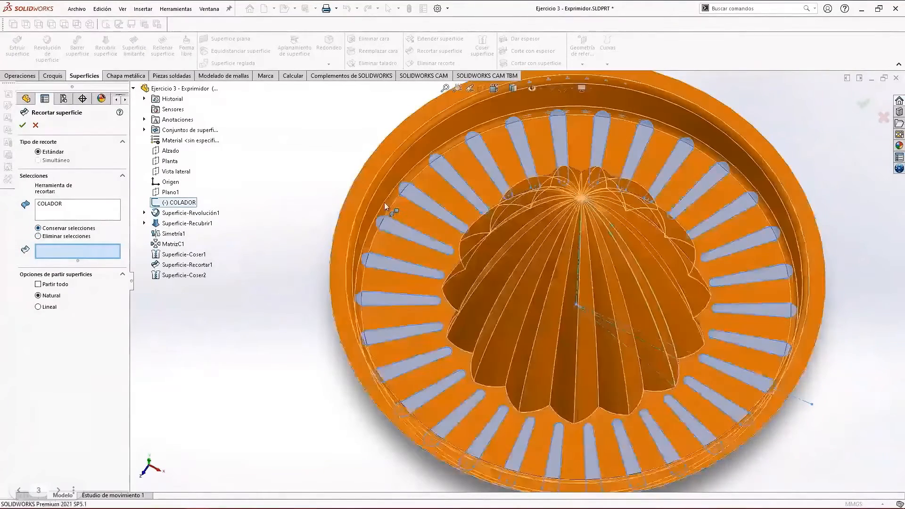
pyautogui.click(390, 196)
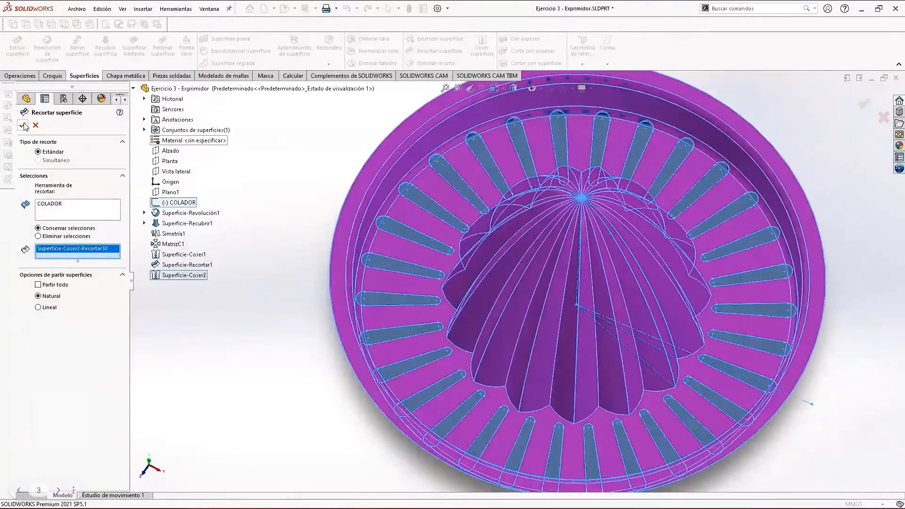
pyautogui.click(23, 125)
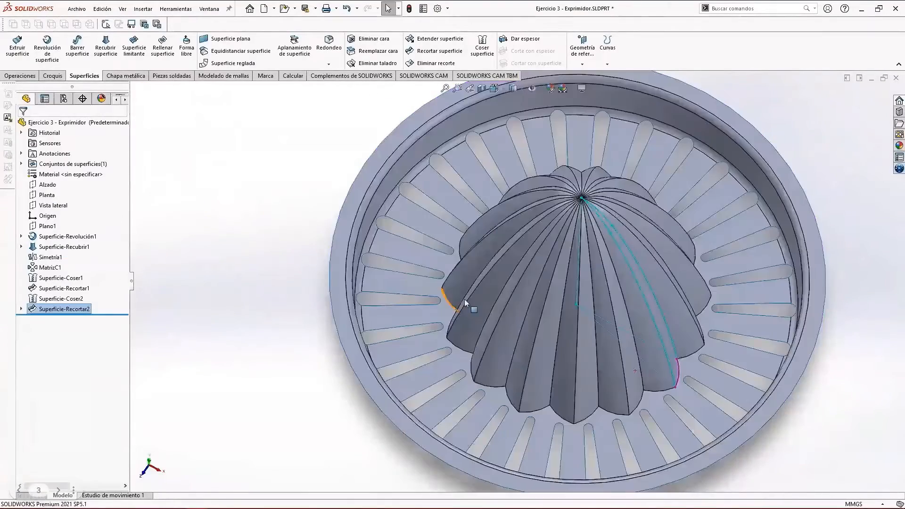
pyautogui.moveTo(533, 346); pyautogui.dragTo(568, 255, button='middle')
pyautogui.scroll(3, 591, 303)
pyautogui.scroll(-4, 632, 319)
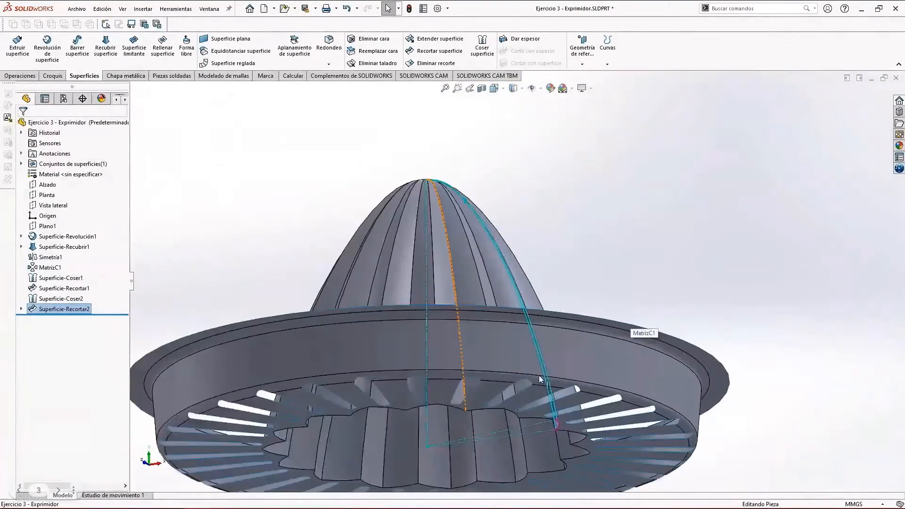
pyautogui.scroll(3, 539, 376)
pyautogui.moveTo(532, 361); pyautogui.dragTo(562, 438, button='middle')
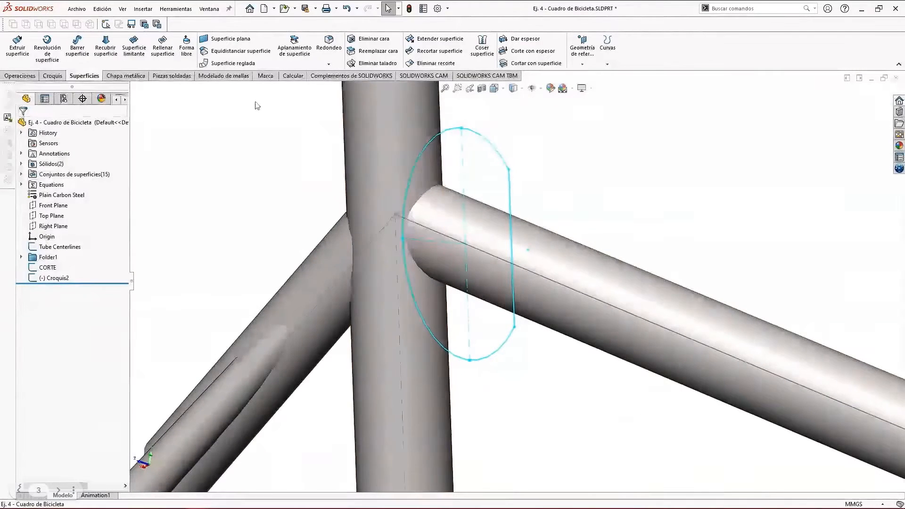
# Step: Trim the bicycle frame's vertical tube and adjoining sloped tube with the CORTE sketch, removing the portions inside its outline
pyautogui.click(441, 54)
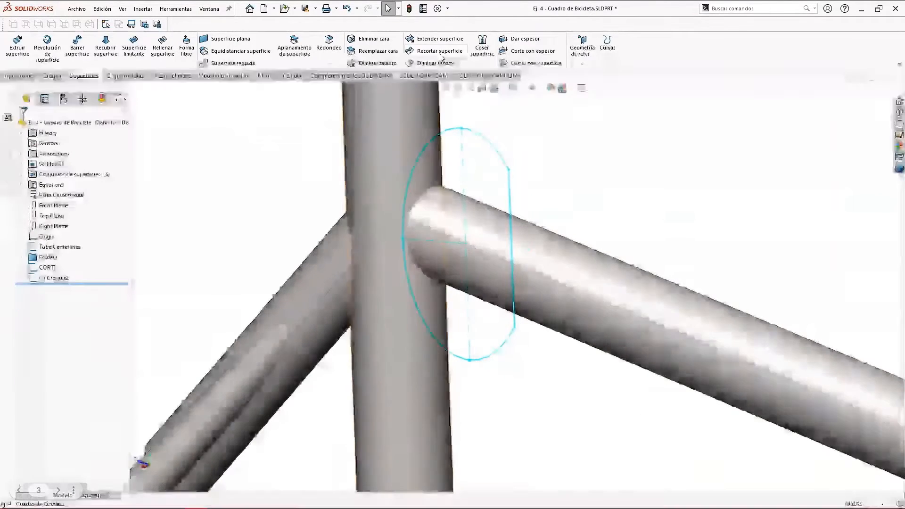
pyautogui.click(477, 136)
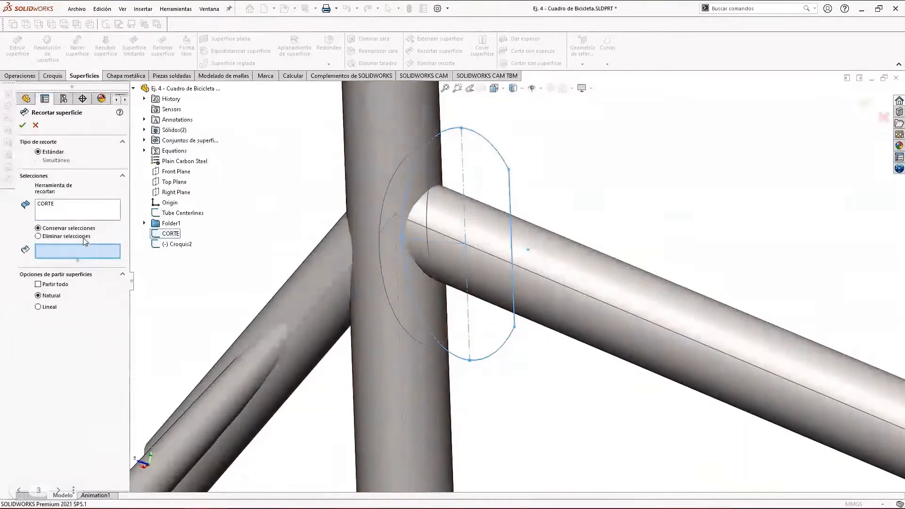
pyautogui.click(427, 188)
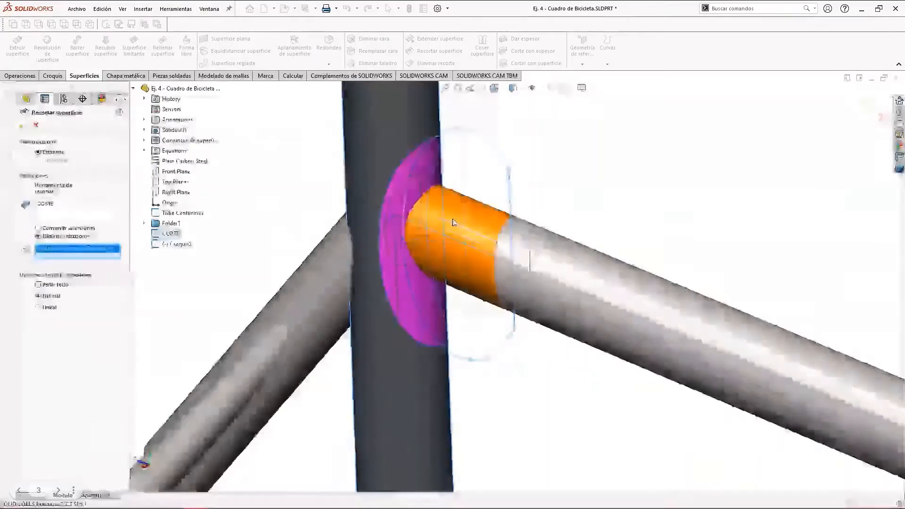
pyautogui.click(469, 228)
pyautogui.moveTo(524, 273); pyautogui.dragTo(532, 268, button='middle')
pyautogui.click(23, 125)
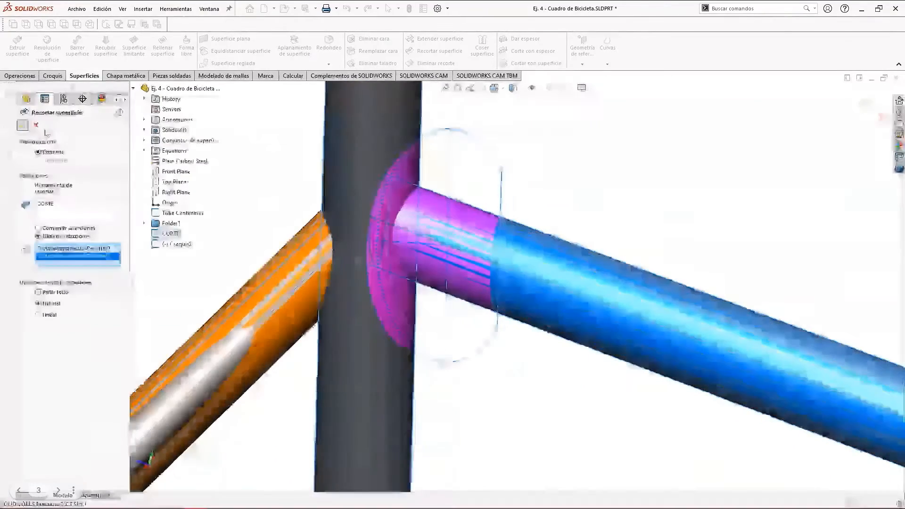
# Step: Start a surface loft between the cutout edge on the vertical tube and the open end edge of the adjoining sloped tube
pyautogui.moveTo(574, 231); pyautogui.dragTo(555, 233, button='middle')
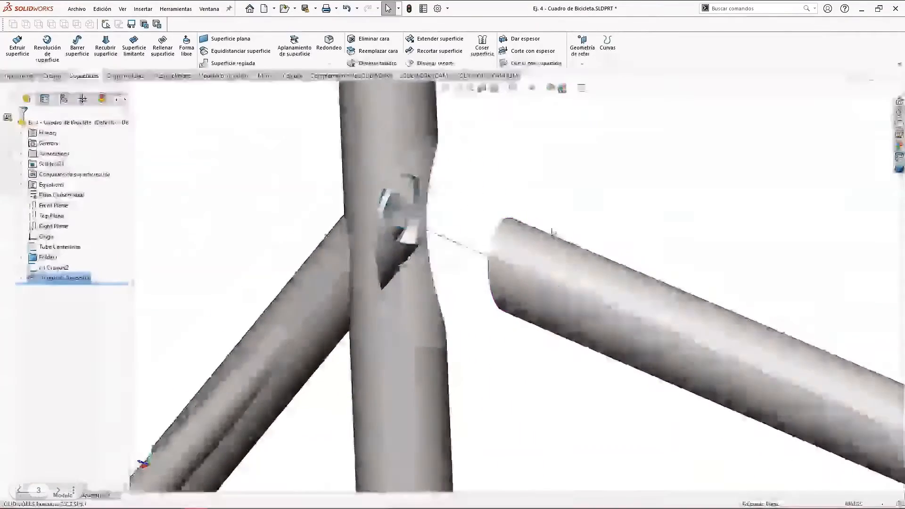
pyautogui.scroll(-2, 499, 213)
pyautogui.moveTo(499, 213); pyautogui.dragTo(501, 252, button='middle')
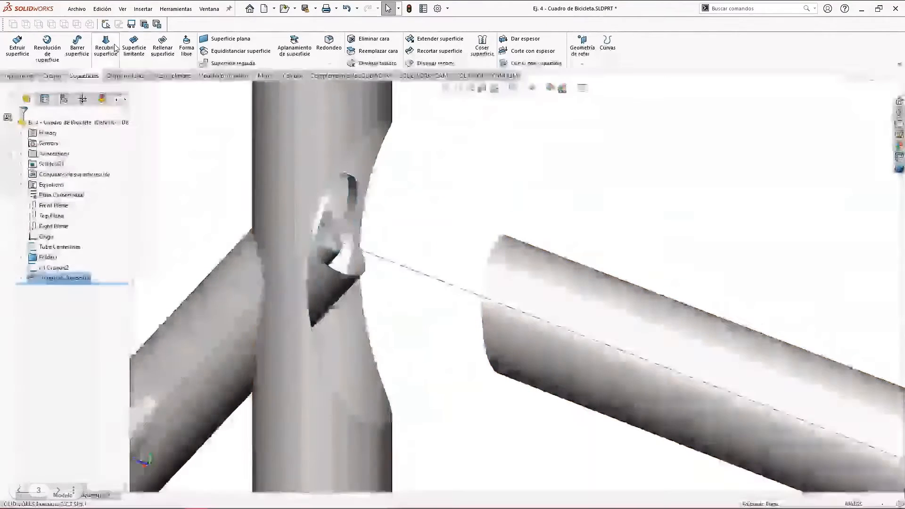
pyautogui.click(106, 46)
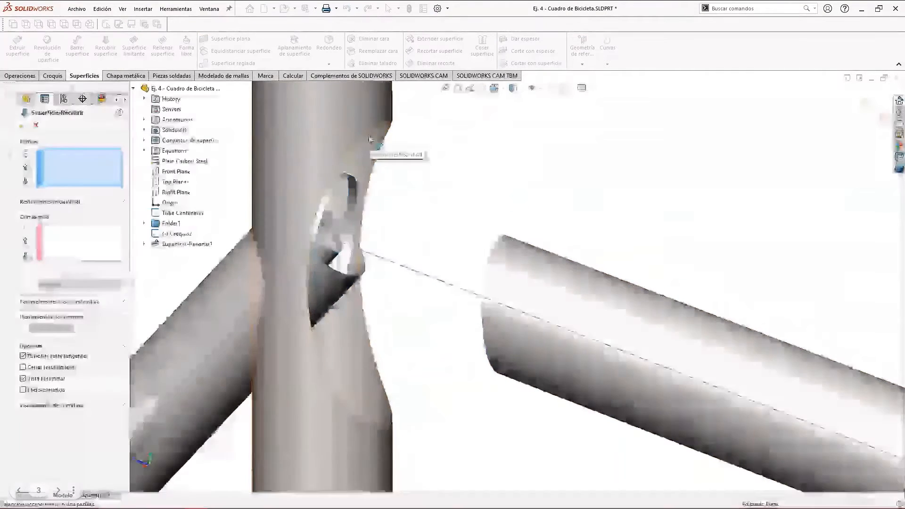
pyautogui.scroll(2, 489, 212)
pyautogui.moveTo(490, 214); pyautogui.dragTo(470, 212, button='middle')
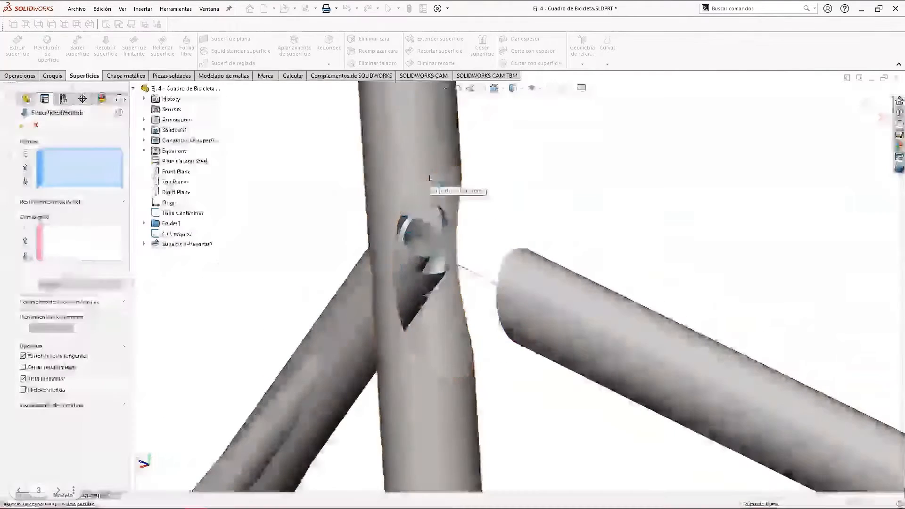
pyautogui.click(428, 174)
pyautogui.scroll(-2, 504, 254)
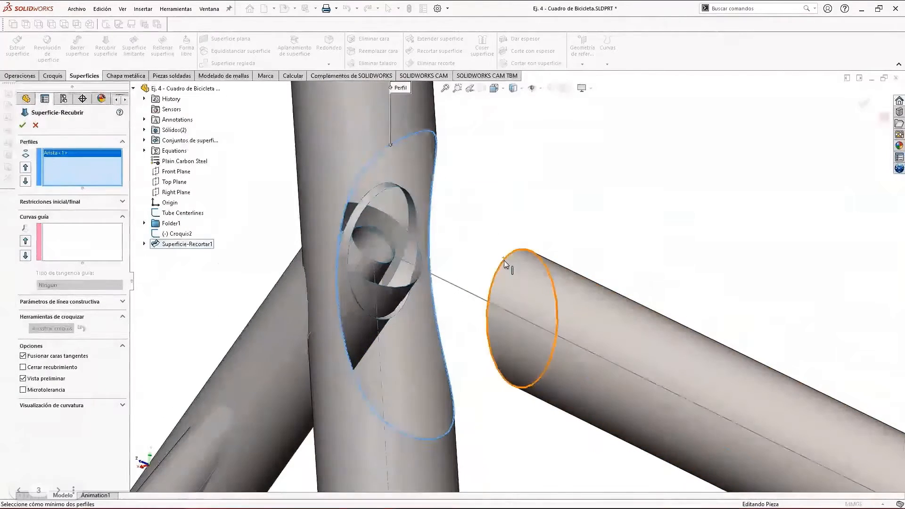
pyautogui.click(504, 261)
pyautogui.moveTo(504, 260); pyautogui.dragTo(570, 282, button='middle')
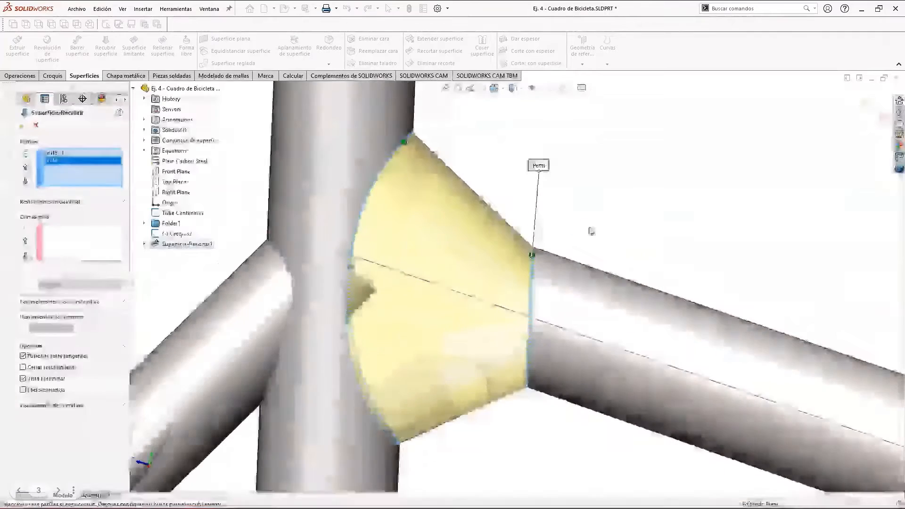
pyautogui.moveTo(621, 266); pyautogui.dragTo(615, 250, button='middle')
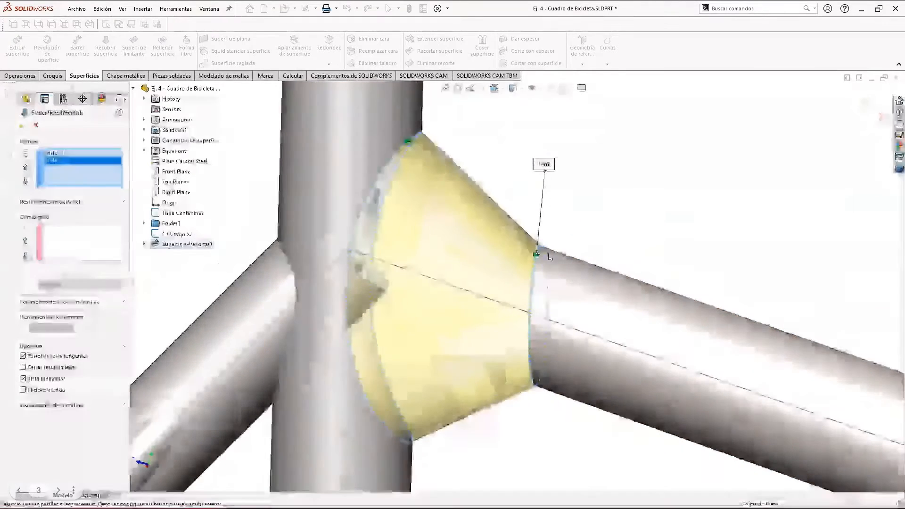
# Step: Set both the start and end constraints of the loft to Tangency To Face (Tangencia a cara)
pyautogui.click(105, 203)
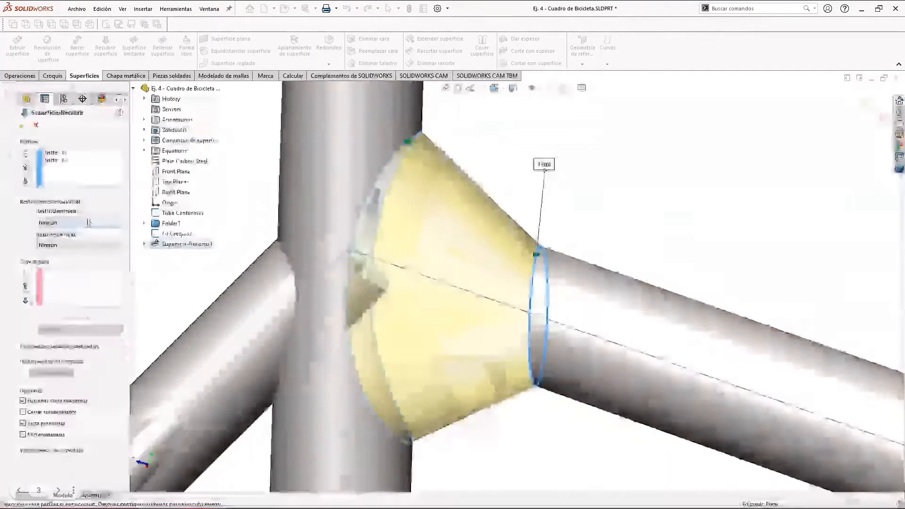
pyautogui.click(92, 222)
pyautogui.click(79, 243)
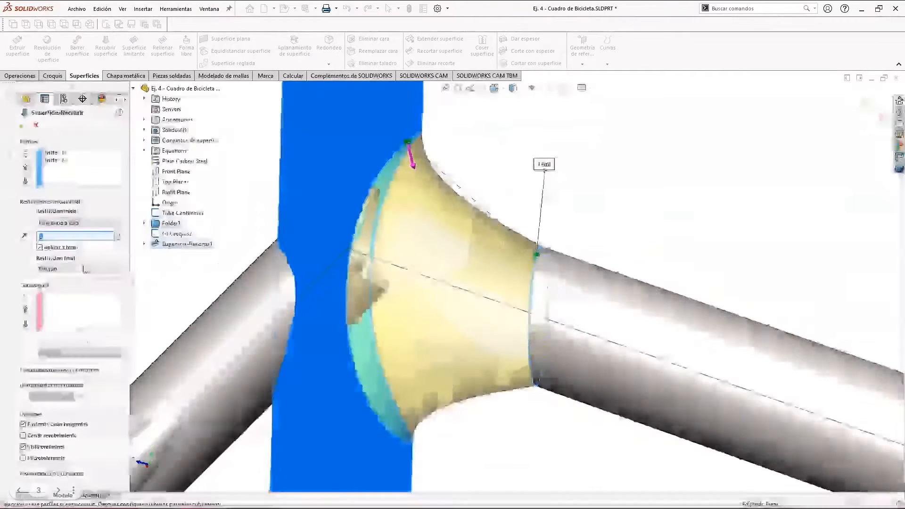
pyautogui.click(75, 268)
pyautogui.click(63, 289)
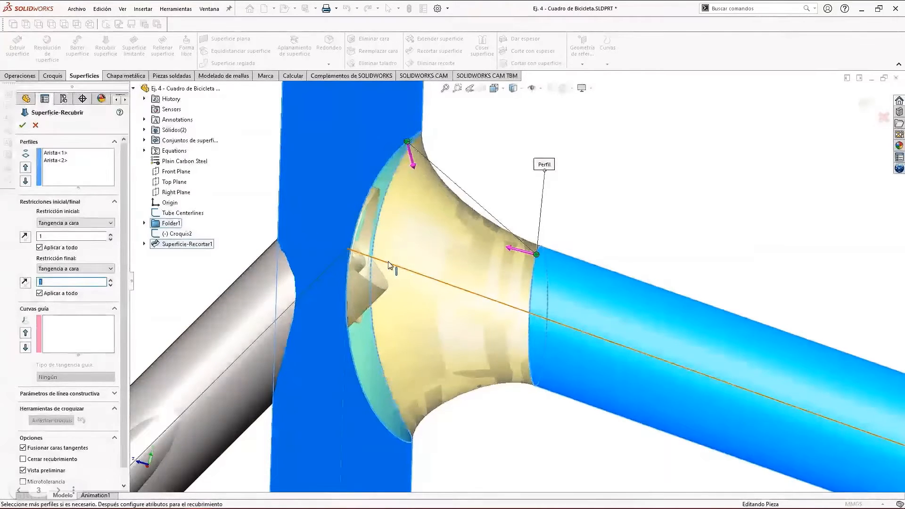
# Step: Set the start and end tangent lengths of the loft to 1.3 each and create the lofted transition surface
pyautogui.click(111, 234)
pyautogui.click(111, 233)
pyautogui.click(111, 233)
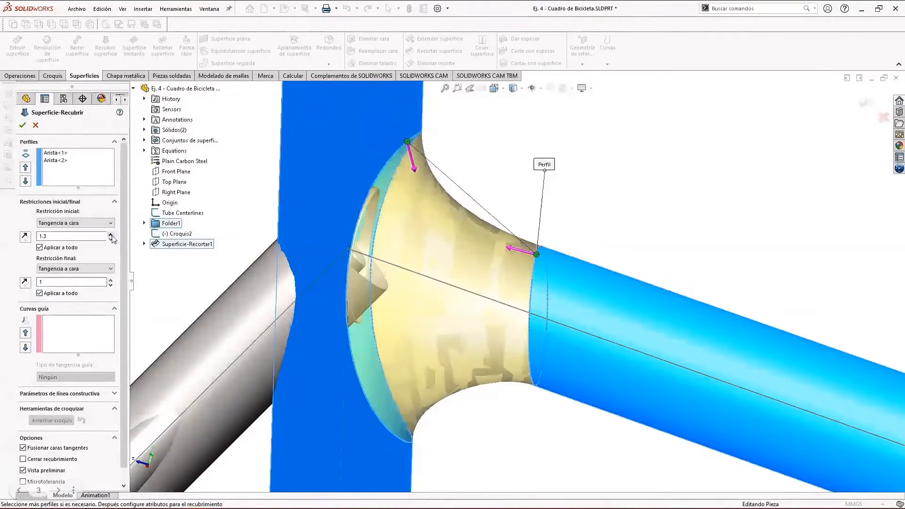
pyautogui.click(111, 279)
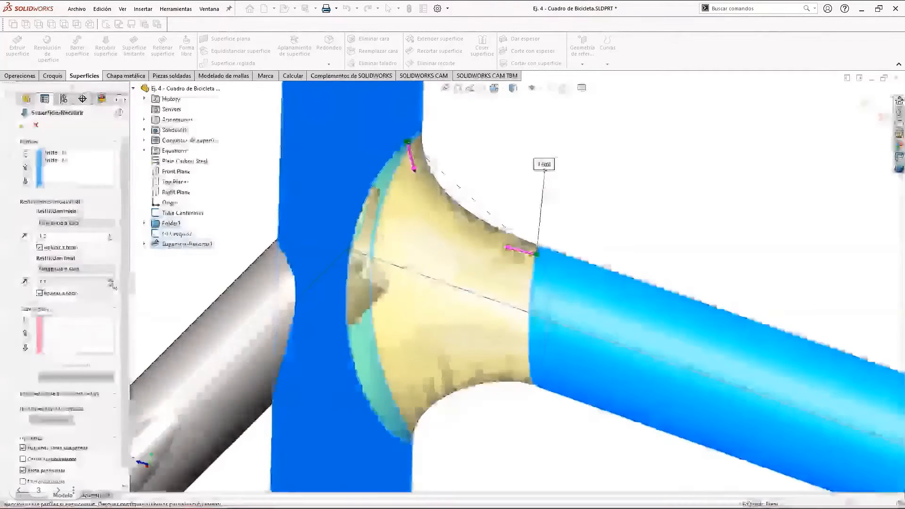
pyautogui.click(111, 279)
pyautogui.click(111, 279)
pyautogui.moveTo(598, 279); pyautogui.dragTo(540, 221, button='middle')
pyautogui.moveTo(672, 319); pyautogui.dragTo(688, 311, button='middle')
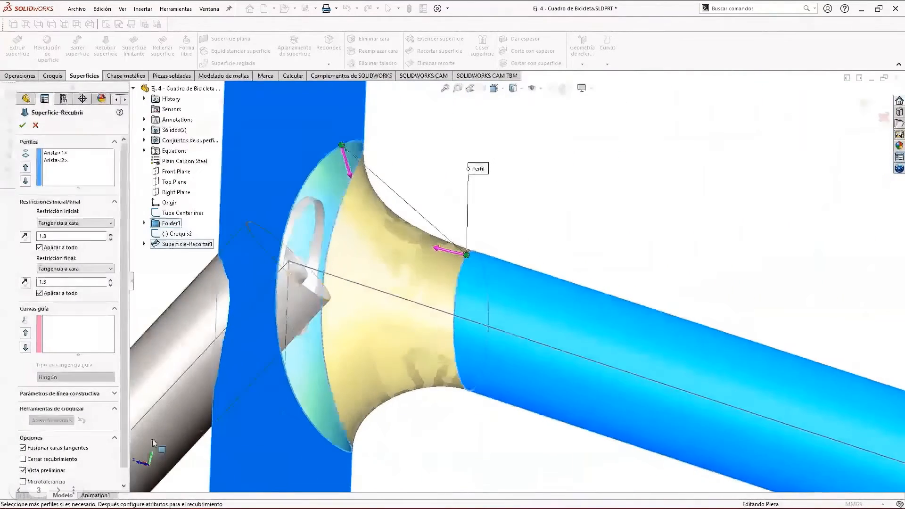
pyautogui.scroll(-1, 47, 454)
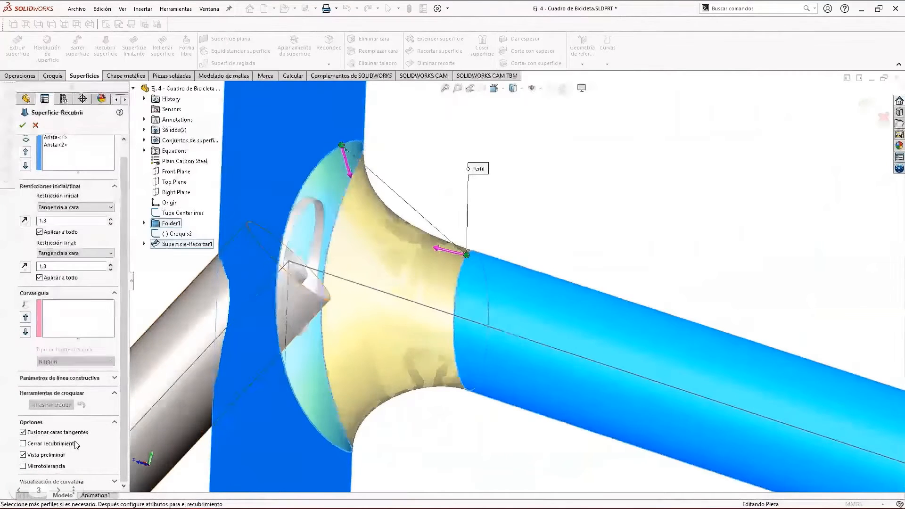
pyautogui.click(22, 125)
# Step: Examine the lofted junction on the frame and the trim sketch curves around the head tube where the two main tubes meet
pyautogui.moveTo(491, 218); pyautogui.dragTo(596, 321, button='middle')
pyautogui.scroll(5, 601, 357)
pyautogui.scroll(3, 601, 357)
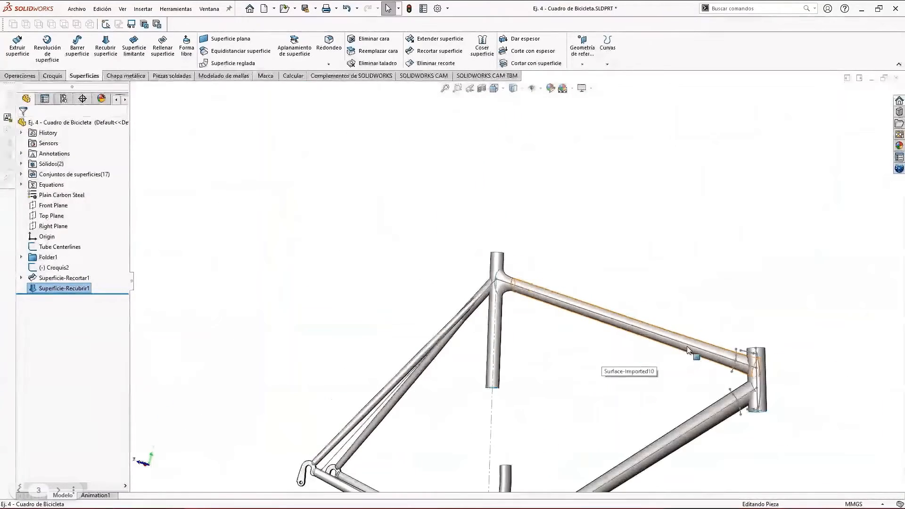
pyautogui.scroll(-6, 731, 357)
pyautogui.scroll(5, 711, 364)
pyautogui.scroll(-5, 612, 360)
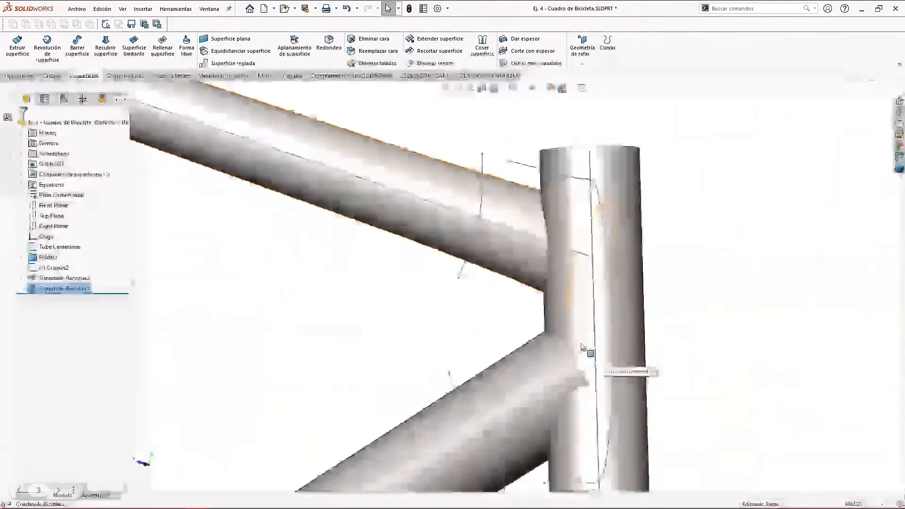
pyautogui.moveTo(584, 348); pyautogui.dragTo(612, 355, button='middle')
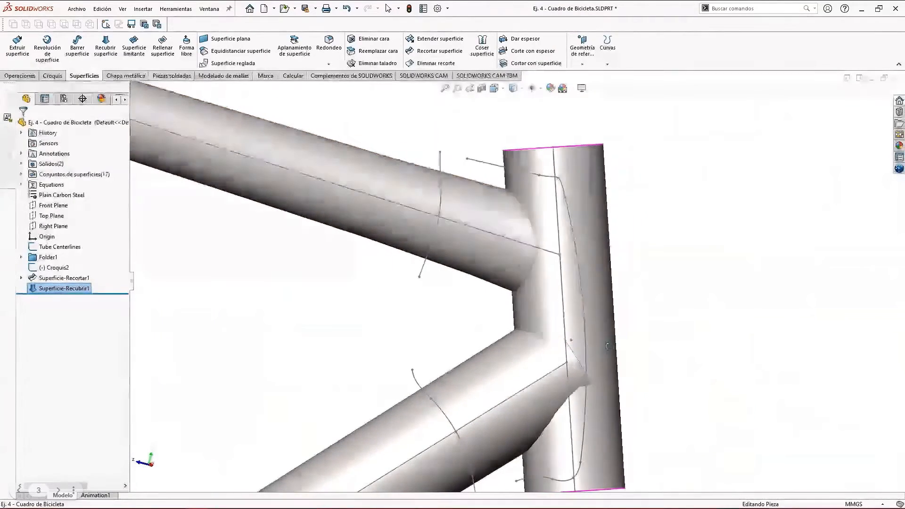
pyautogui.scroll(6, 611, 356)
pyautogui.scroll(-3, 223, 176)
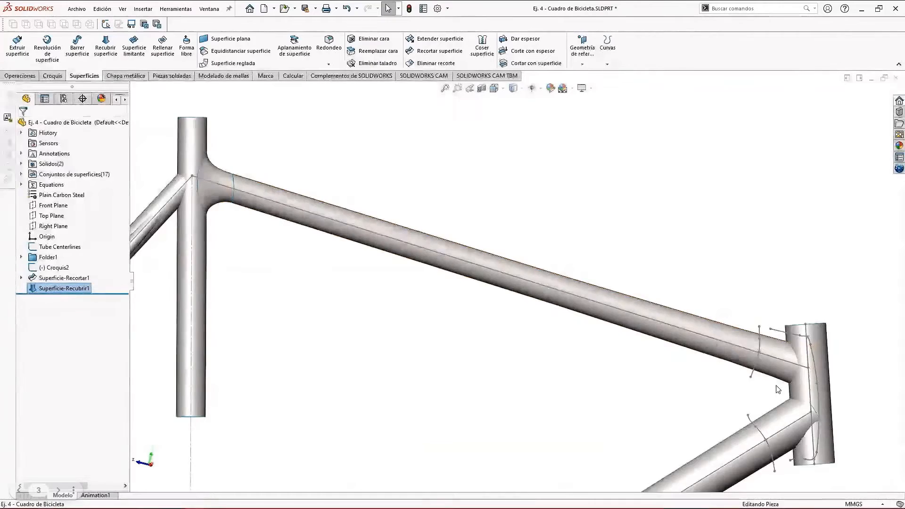
pyautogui.scroll(3, 659, 354)
pyautogui.scroll(-4, 672, 342)
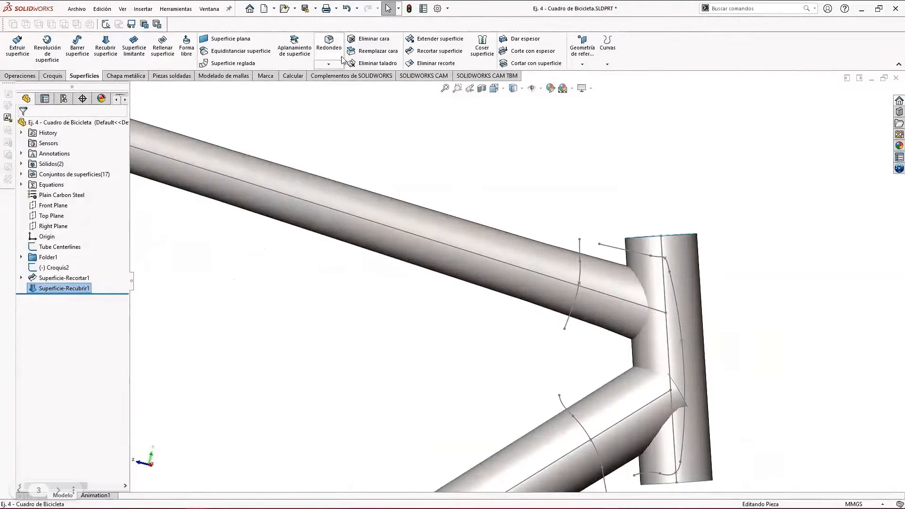
pyautogui.scroll(3, 533, 289)
pyautogui.scroll(-4, 561, 339)
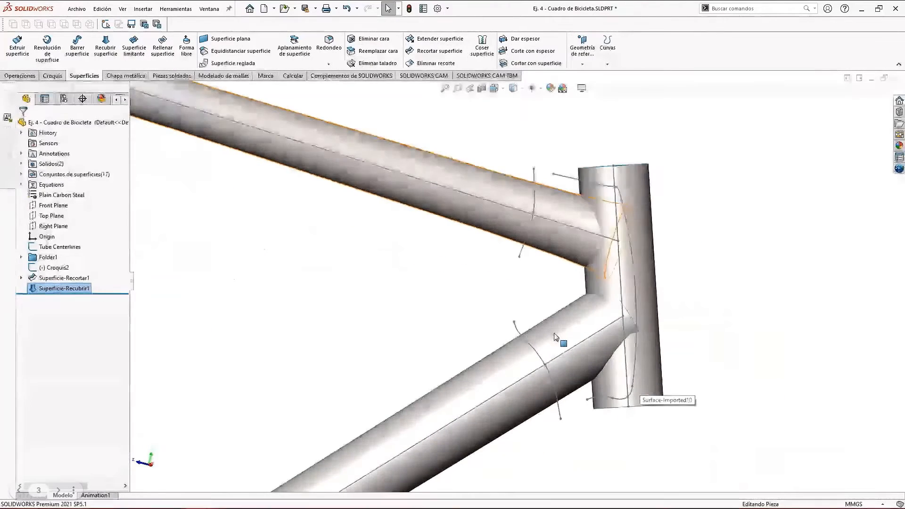
# Step: Trim the head tube and the two tubes meeting it with sketch Croquis2, removing the portions within the sketch curves
pyautogui.click(444, 51)
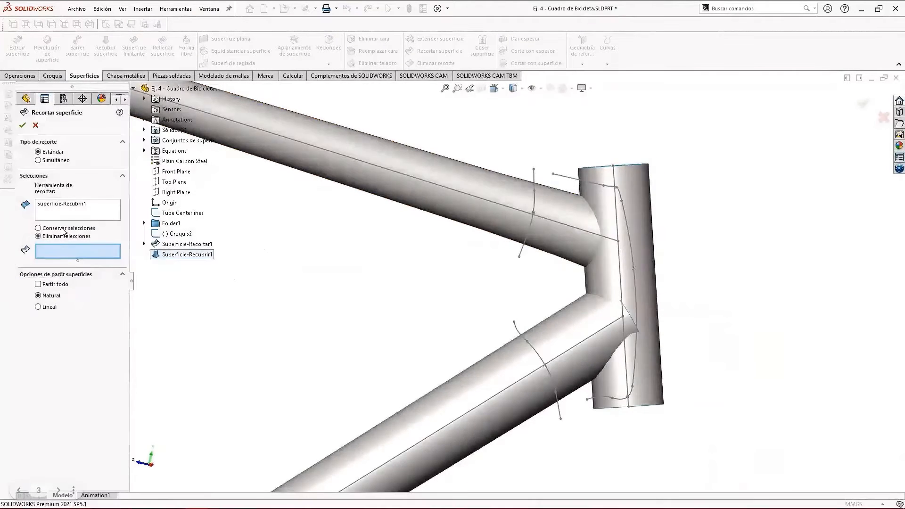
pyautogui.click(70, 208)
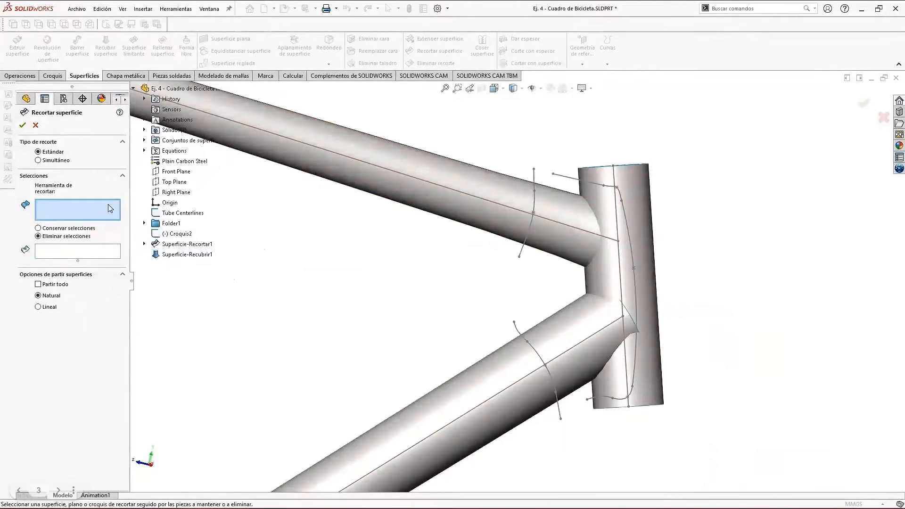
pyautogui.click(532, 182)
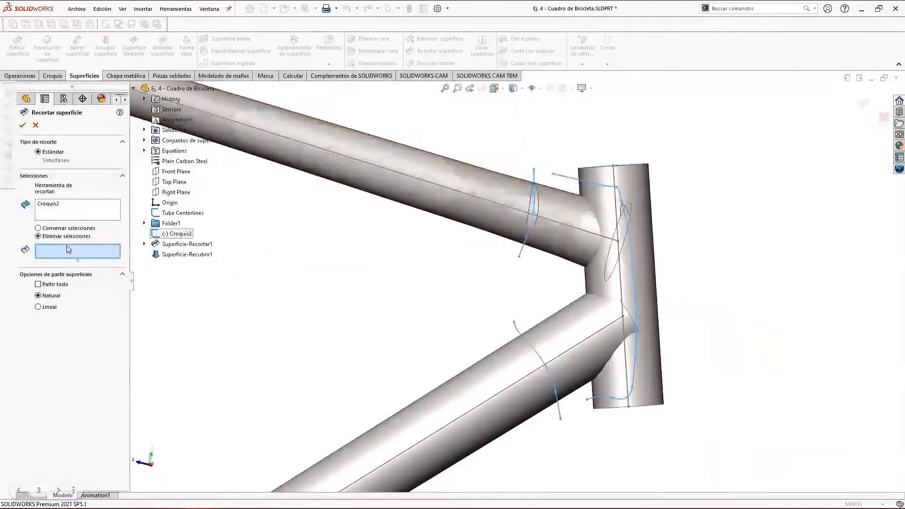
pyautogui.click(580, 226)
pyautogui.click(627, 283)
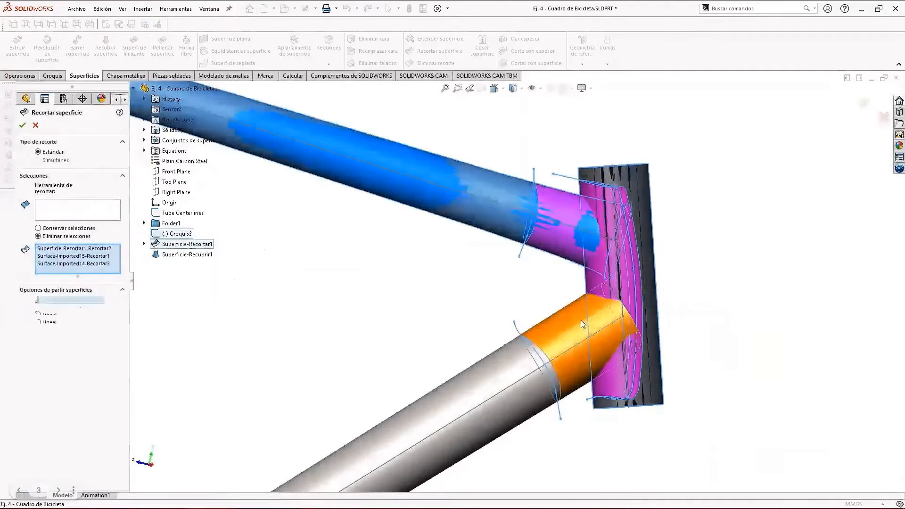
pyautogui.click(580, 320)
pyautogui.click(22, 125)
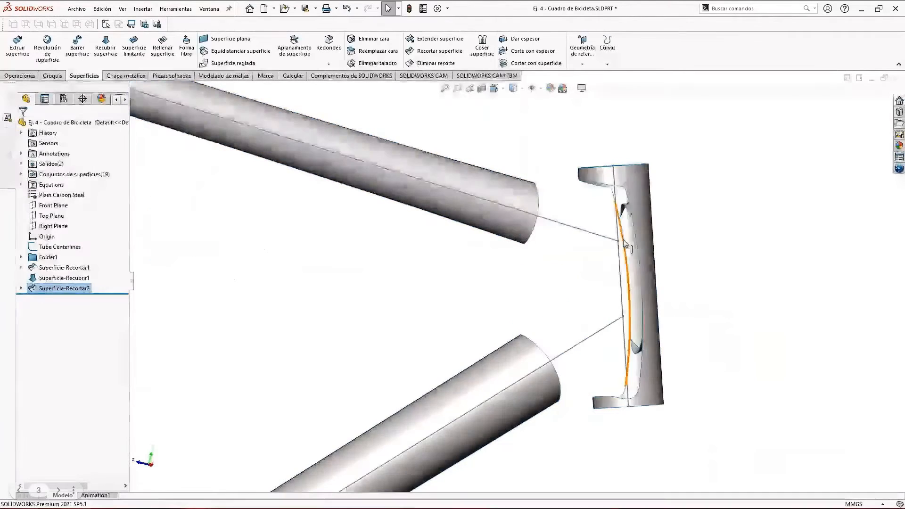
# Step: Start a boundary surface between the top edge of the upper tube's open end and the head tube's upper cutout edge
pyautogui.scroll(-3, 608, 236)
pyautogui.moveTo(585, 233); pyautogui.dragTo(587, 269, button='middle')
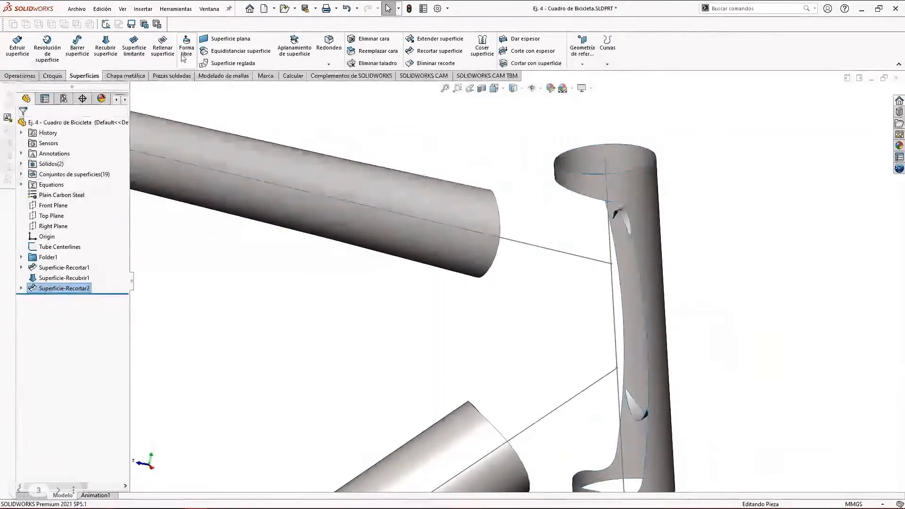
pyautogui.click(134, 48)
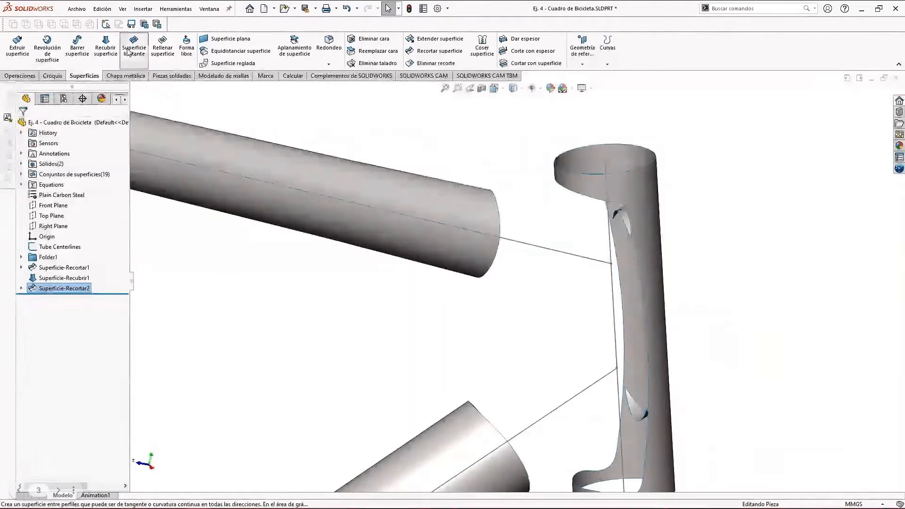
pyautogui.scroll(-3, 525, 197)
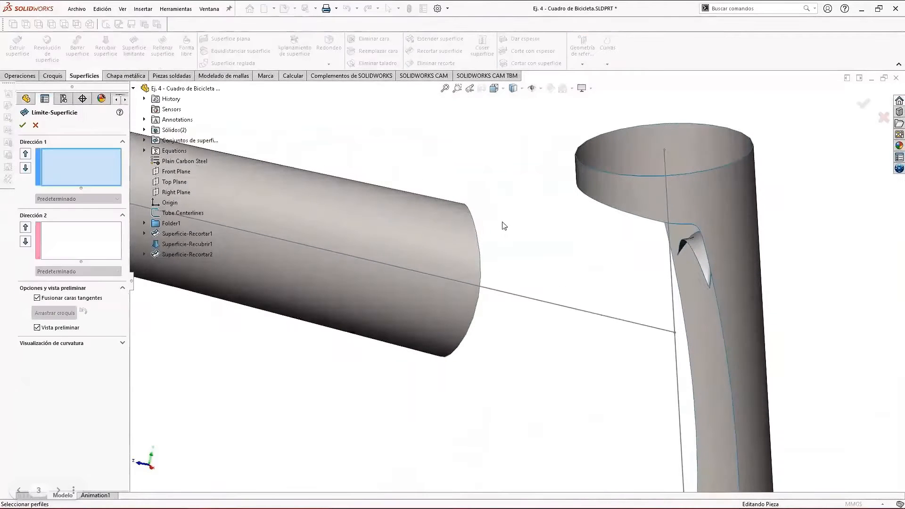
pyautogui.click(475, 223)
pyautogui.click(590, 200)
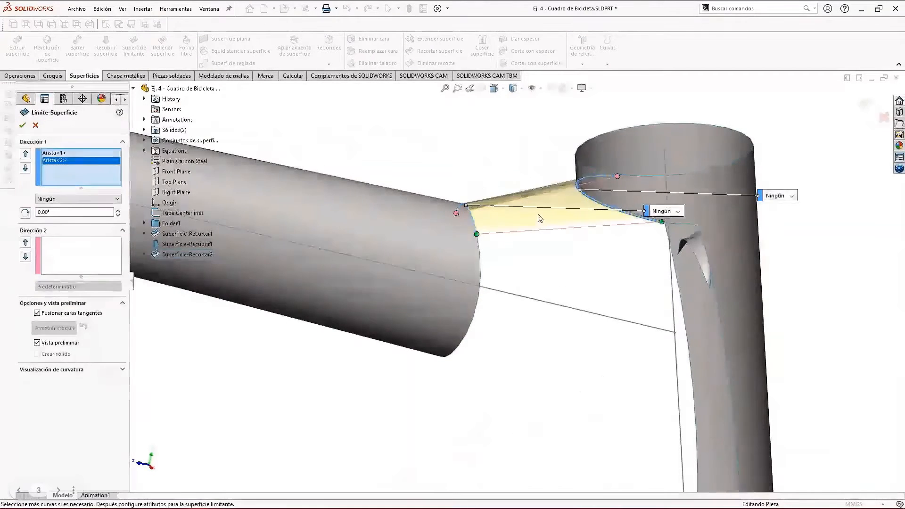
pyautogui.moveTo(595, 202); pyautogui.dragTo(556, 256, button='middle')
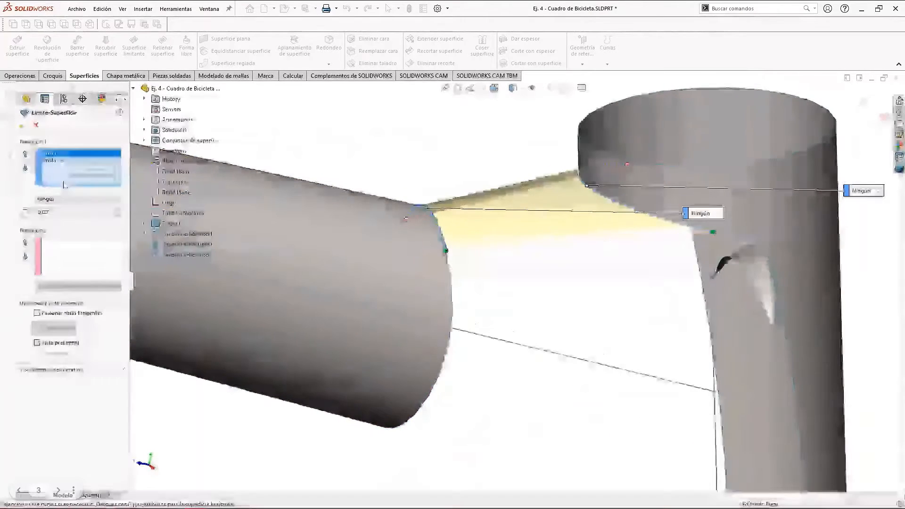
# Step: Set both Direction 1 edges of the boundary surface to Tangency To Face (Tangencia a cara)
pyautogui.click(58, 198)
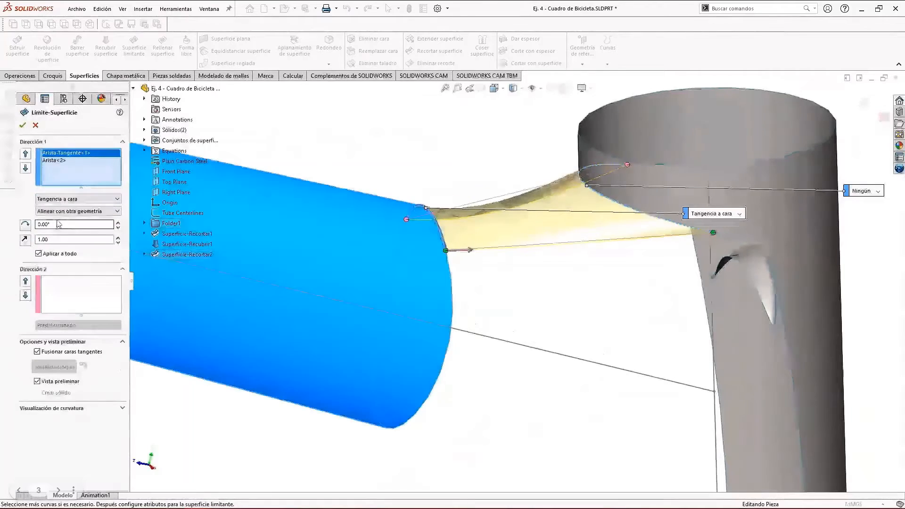
pyautogui.click(56, 160)
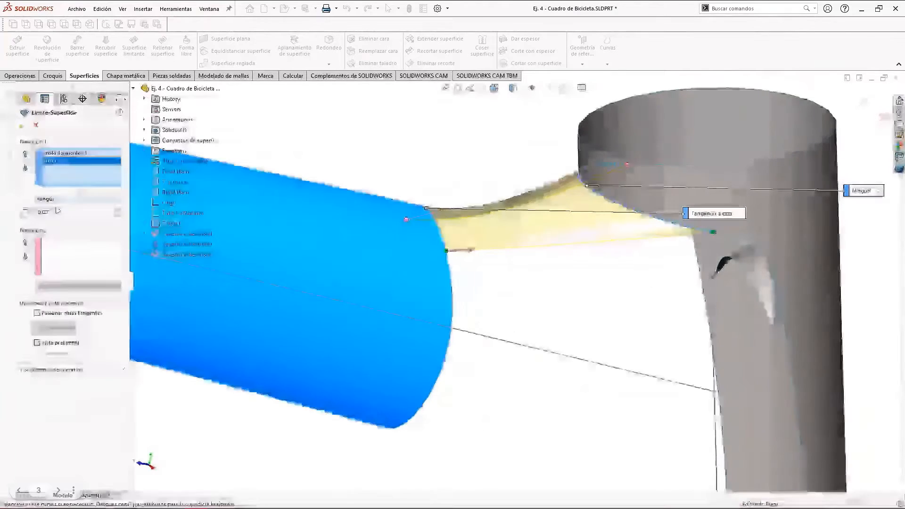
pyautogui.click(59, 199)
pyautogui.click(53, 220)
# Step: Set the tangent length at the head tube edge to 1.40 and create the boundary surface
pyautogui.moveTo(373, 283); pyautogui.dragTo(506, 246, button='middle')
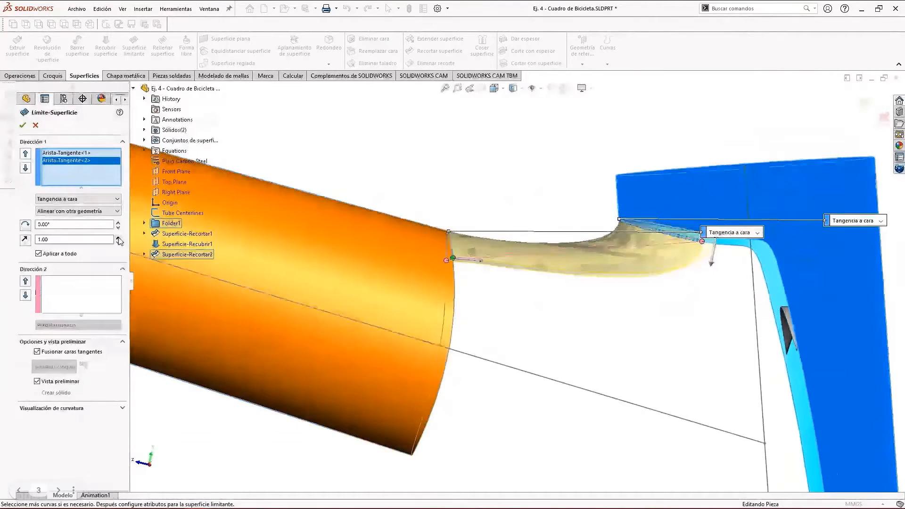
pyautogui.click(118, 237)
pyautogui.click(118, 237)
pyautogui.click(118, 237)
pyautogui.click(118, 237)
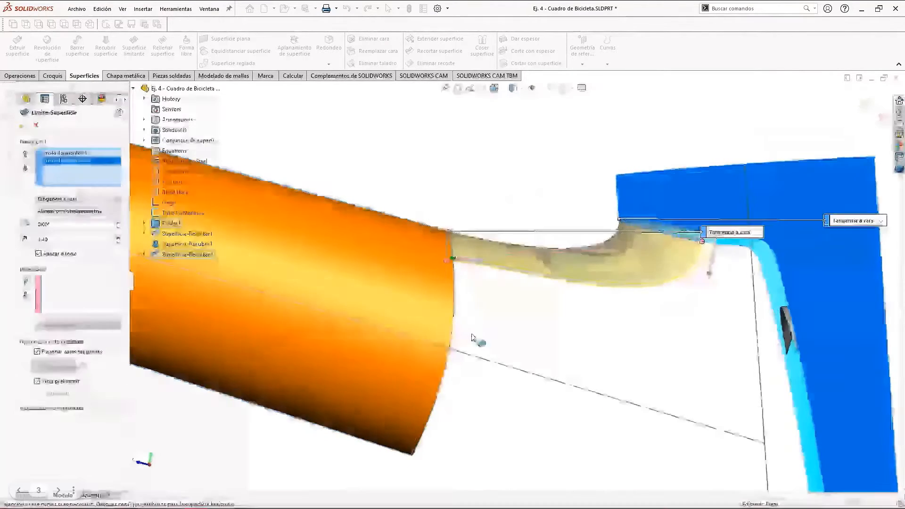
pyautogui.moveTo(473, 334); pyautogui.dragTo(482, 320, button='middle')
pyautogui.click(22, 124)
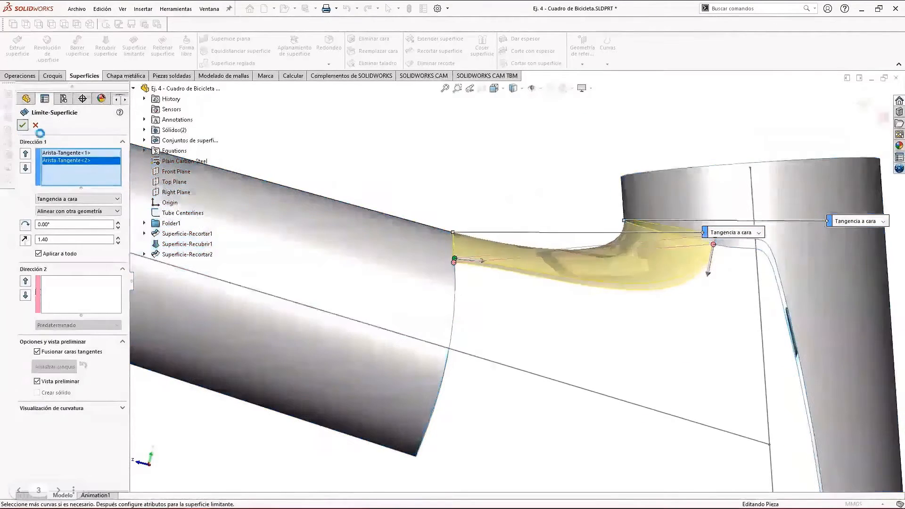
# Step: Start a boundary surface between the underside edge of the upper tube's open end and the top edge of the lower tube's open end
pyautogui.scroll(5, 594, 367)
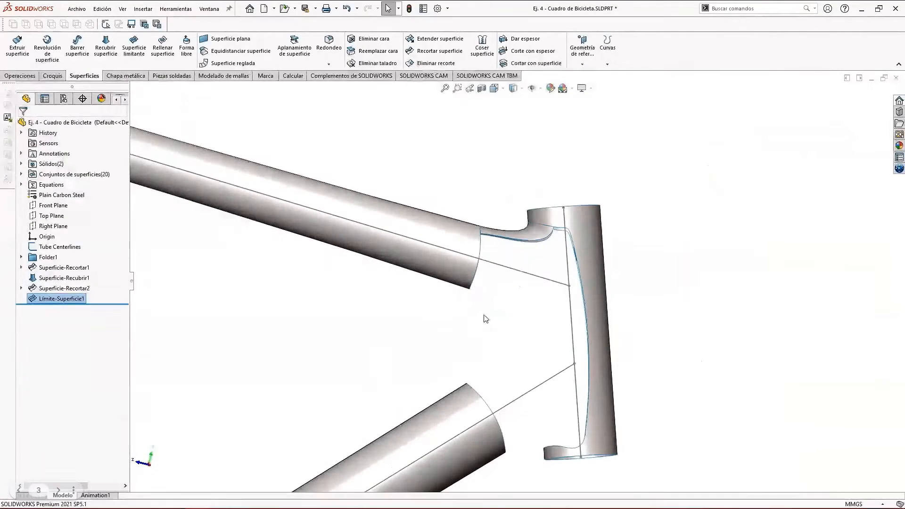
pyautogui.press('Return')
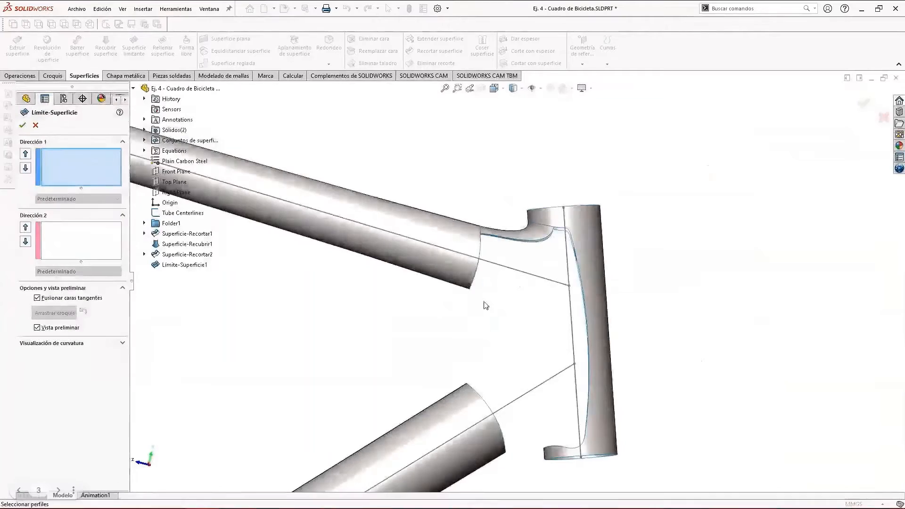
pyautogui.moveTo(482, 304); pyautogui.dragTo(459, 299, button='middle')
pyautogui.click(465, 290)
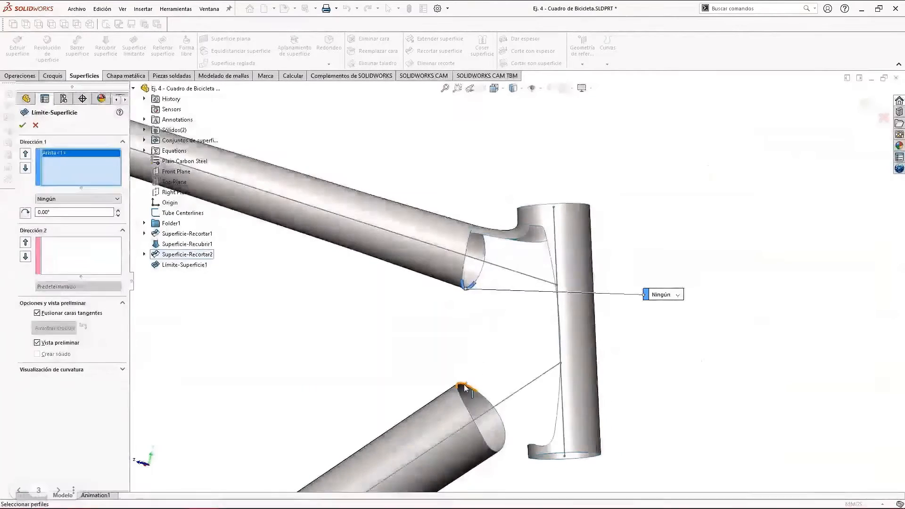
pyautogui.click(463, 383)
pyautogui.moveTo(472, 372); pyautogui.dragTo(442, 310, button='middle')
pyautogui.moveTo(392, 366); pyautogui.dragTo(426, 366)
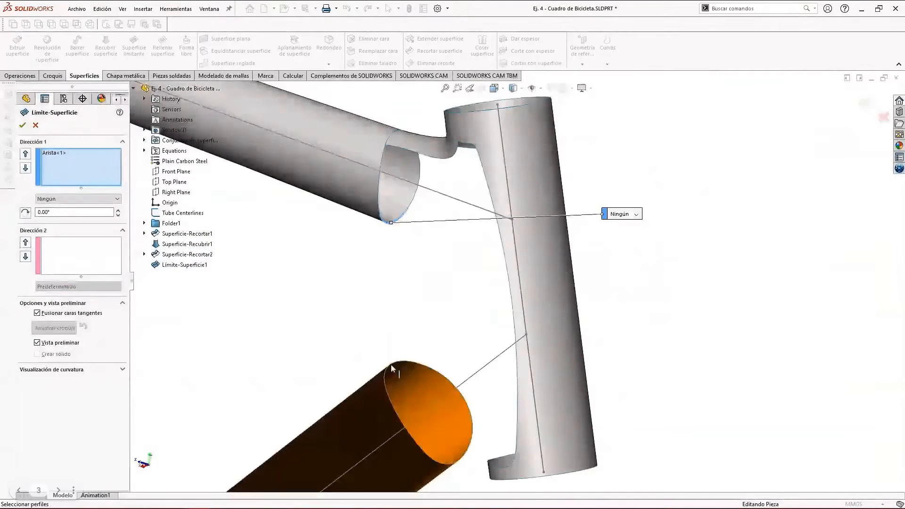
pyautogui.moveTo(424, 306); pyautogui.dragTo(470, 297, button='middle')
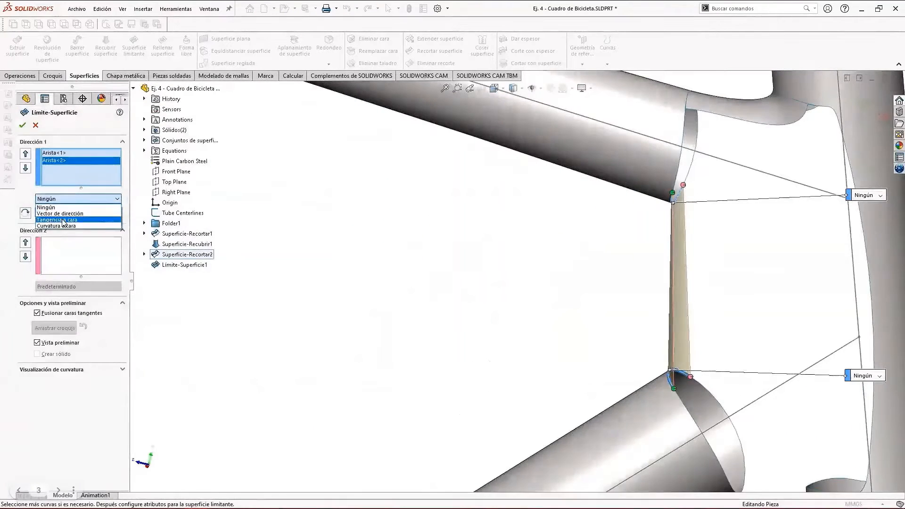
# Step: Set both Direction 1 edges of the surface between the two tubes to Tangency To Face (Tangencia a cara)
pyautogui.click(61, 219)
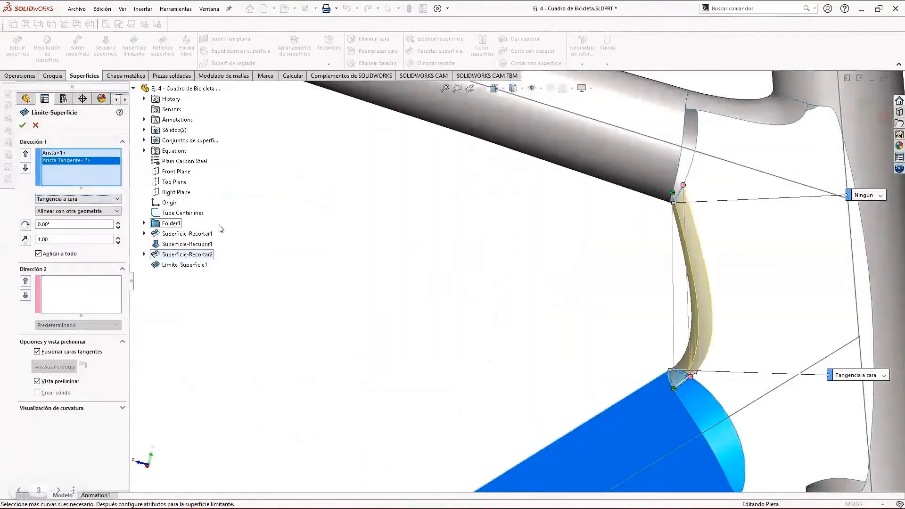
pyautogui.click(53, 152)
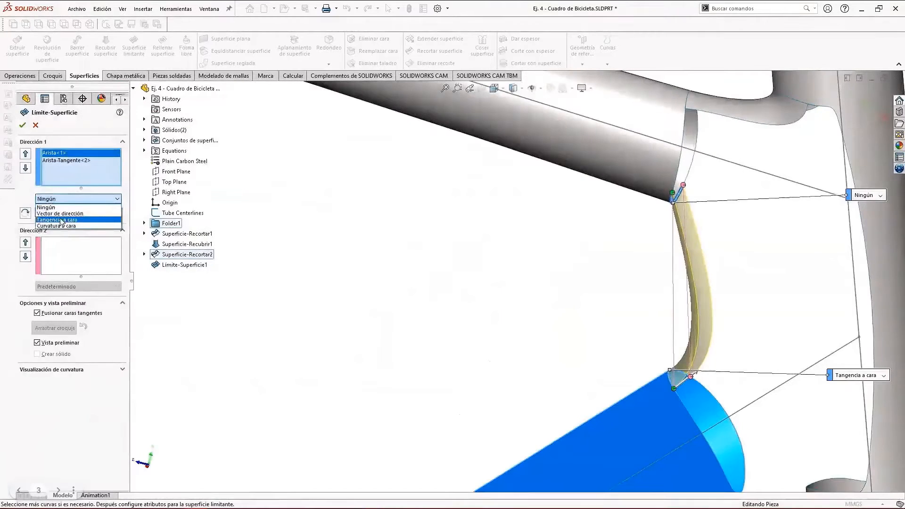
pyautogui.click(61, 219)
pyautogui.scroll(-3, 716, 265)
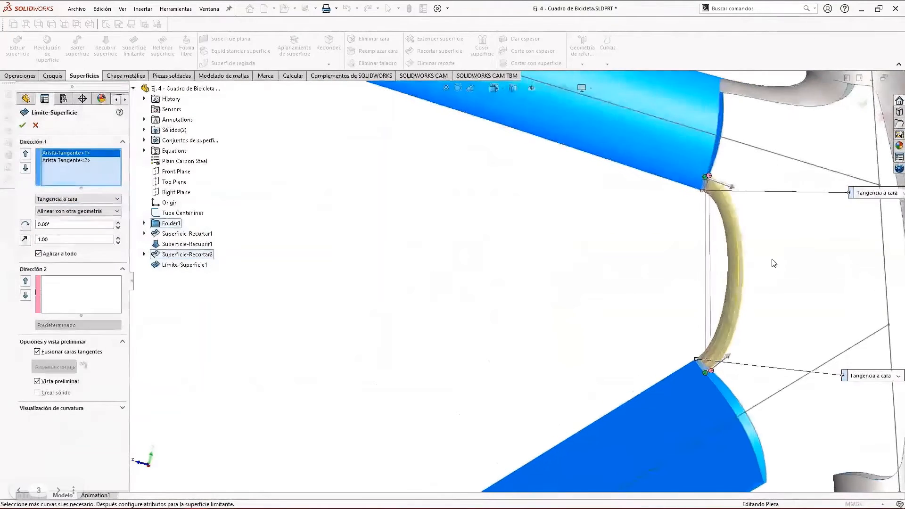
# Step: Set the tangent lengths to 1.91 at the upper tube and 1.78 at the lower tube, and create the boundary surface
pyautogui.moveTo(675, 157); pyautogui.dragTo(684, 157)
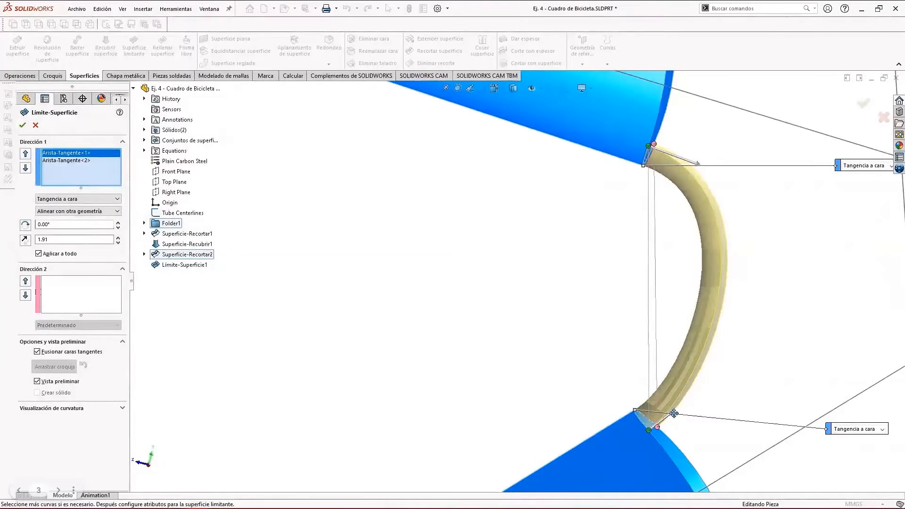
pyautogui.moveTo(674, 413); pyautogui.dragTo(656, 404)
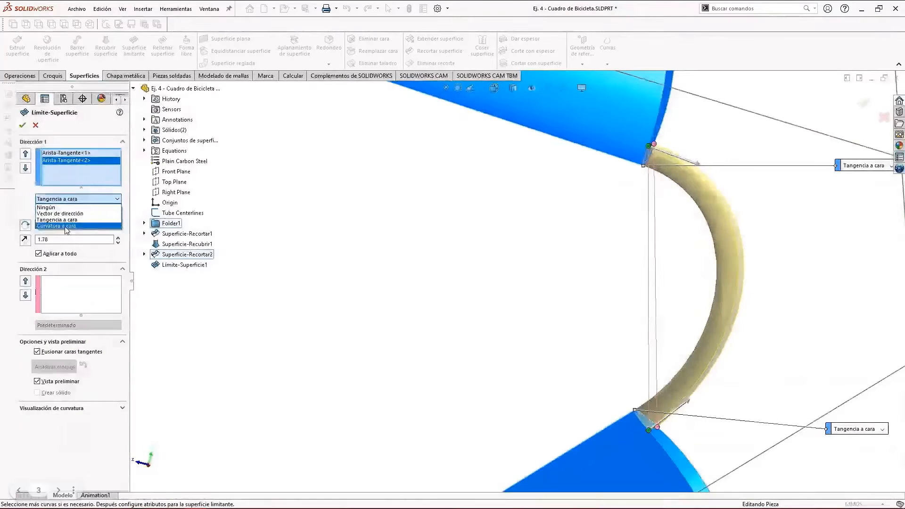
pyautogui.click(22, 125)
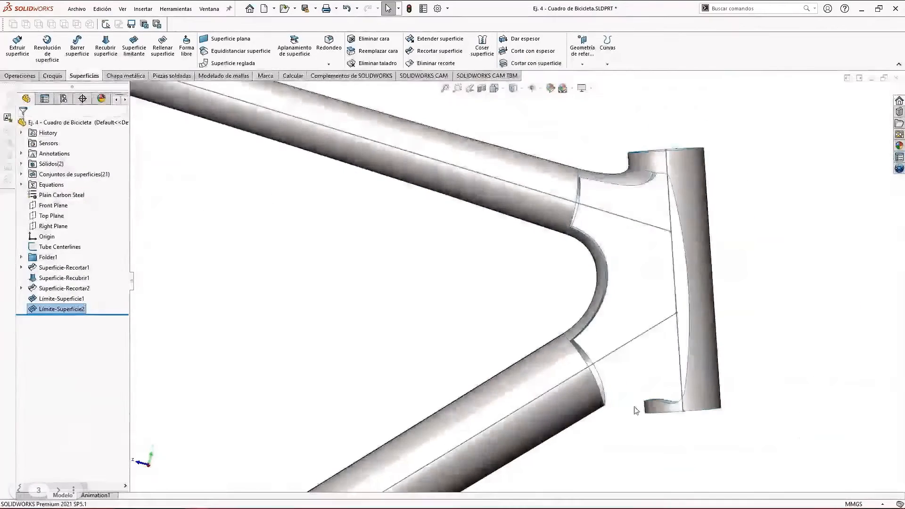
# Step: Start a boundary surface between the bottom edge of the lower tube's open end and the head tube's lower cutout edge
pyautogui.scroll(-3, 636, 410)
pyautogui.press('Return')
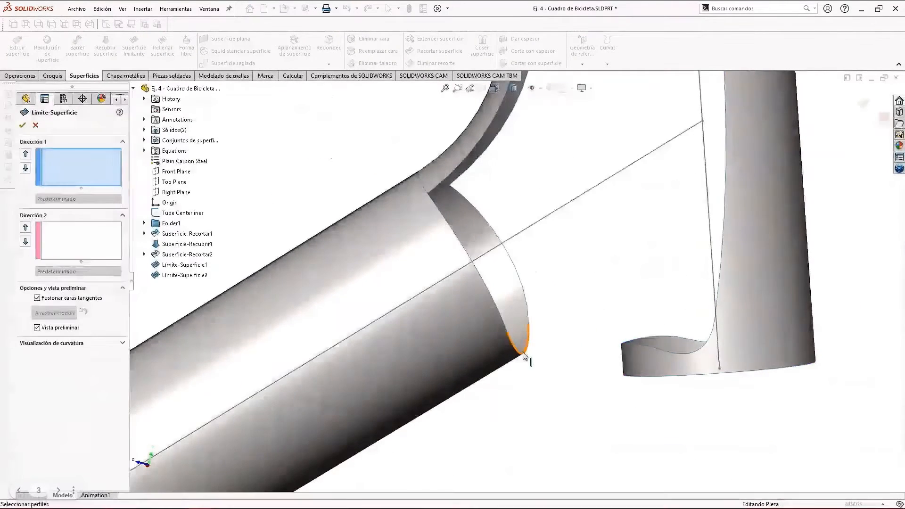
pyautogui.click(524, 355)
pyautogui.click(642, 346)
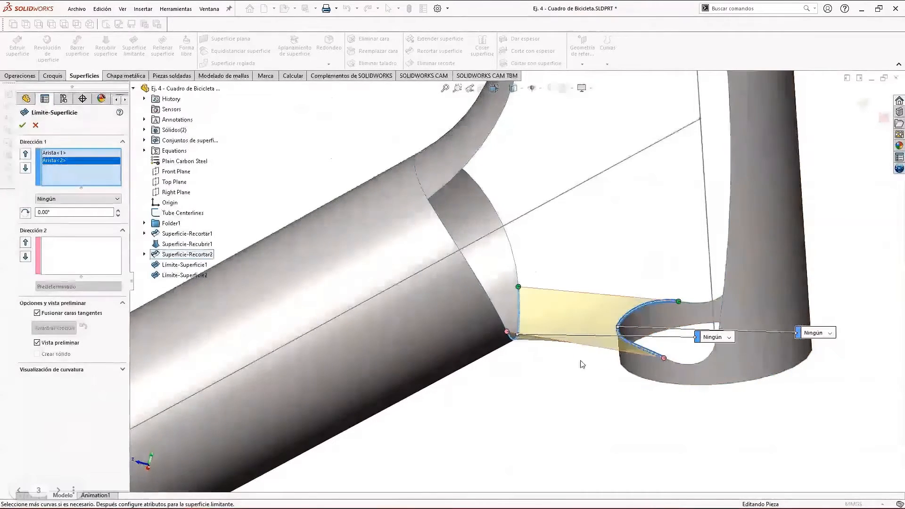
pyautogui.moveTo(582, 363); pyautogui.dragTo(584, 325, button='middle')
# Step: Set the lower tube and head tube edges of this boundary surface to Tangency To Face (Tangencia a cara)
pyautogui.click(67, 153)
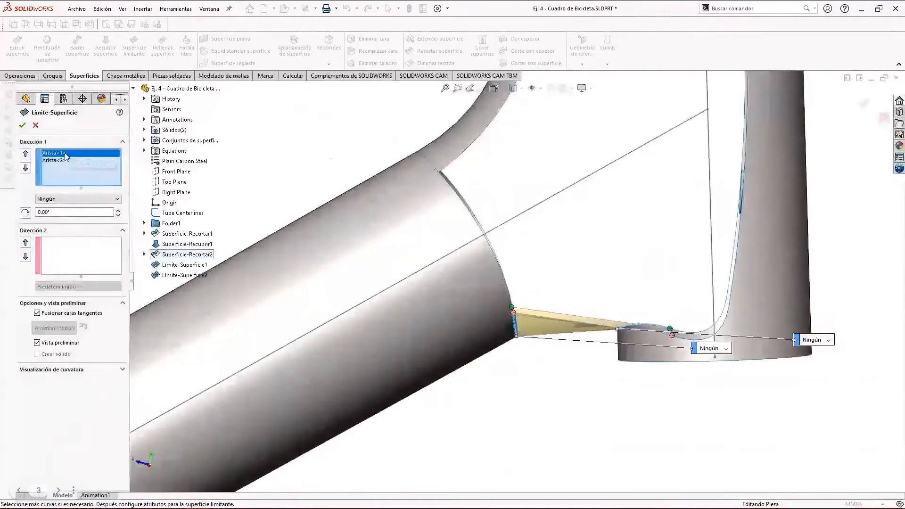
pyautogui.click(58, 214)
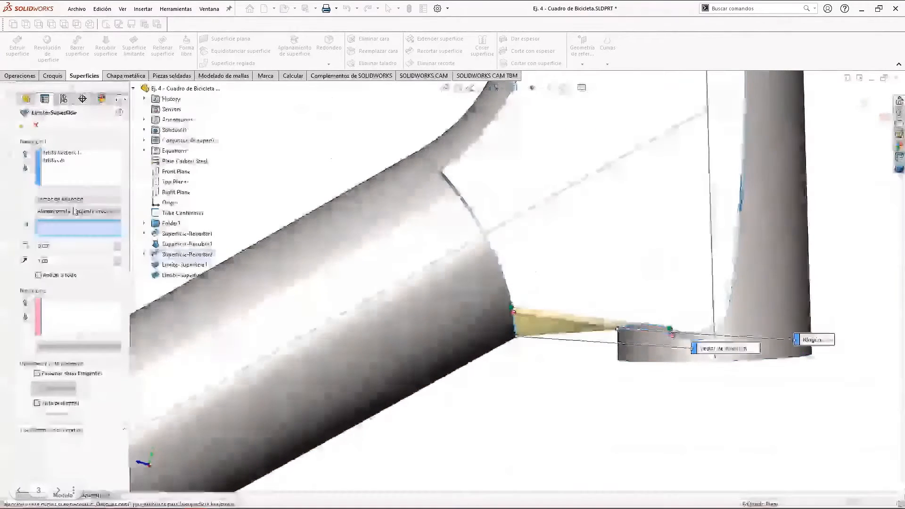
pyautogui.click(62, 154)
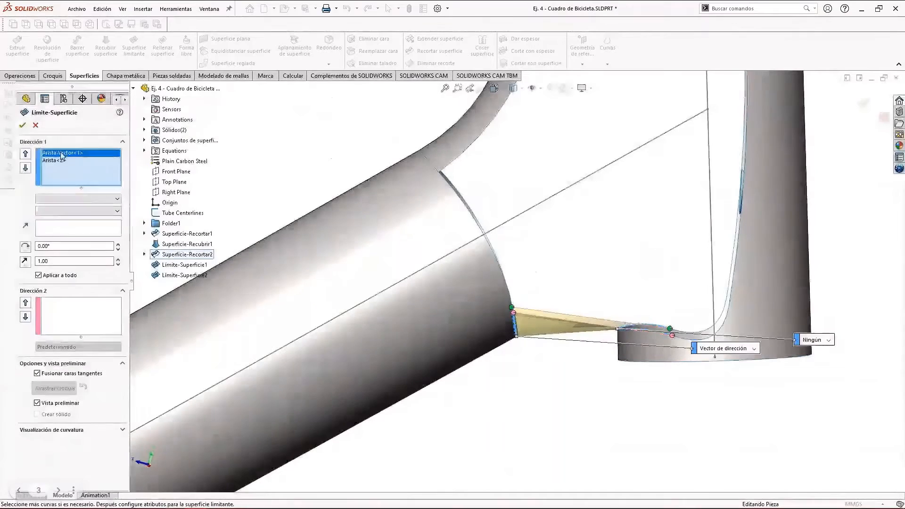
pyautogui.click(56, 220)
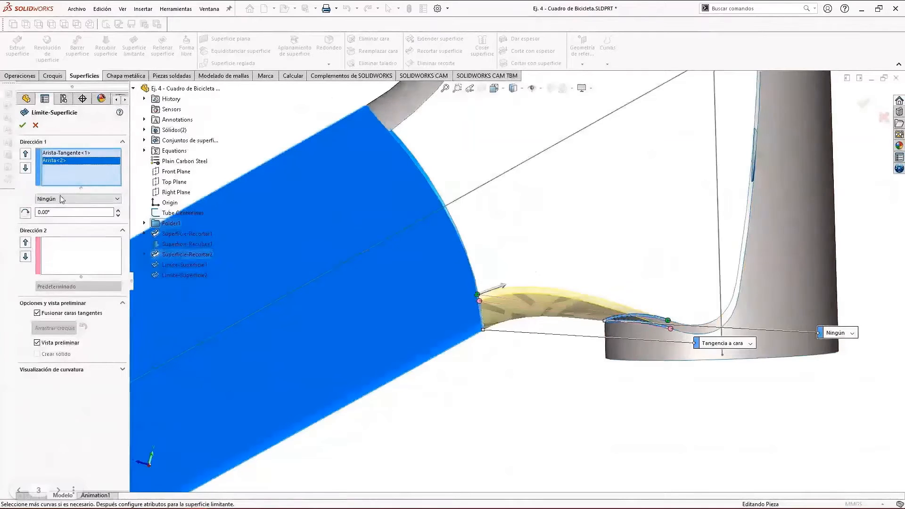
pyautogui.click(59, 220)
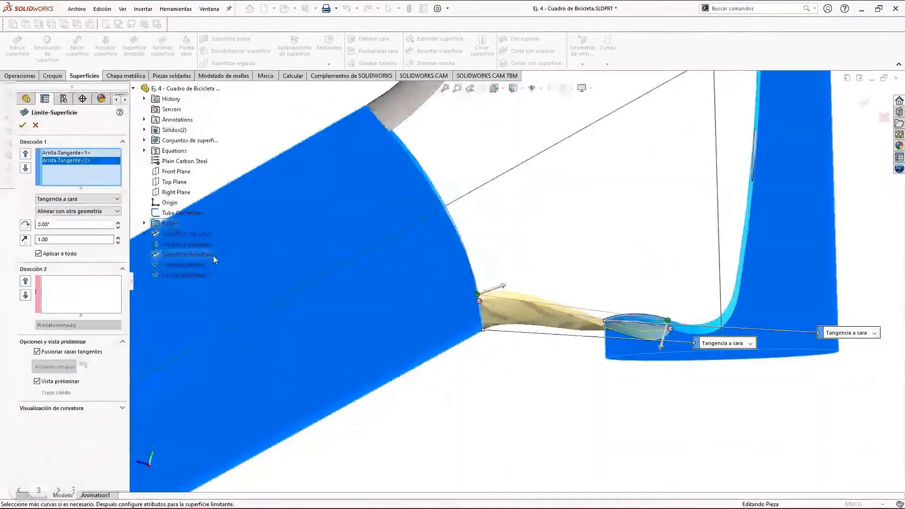
# Step: Reverse the tangent direction at the head tube's lower edge, set its tangent length to 1.47, and create the boundary surface
pyautogui.click(24, 239)
pyautogui.moveTo(676, 295); pyautogui.dragTo(675, 288)
pyautogui.click(22, 125)
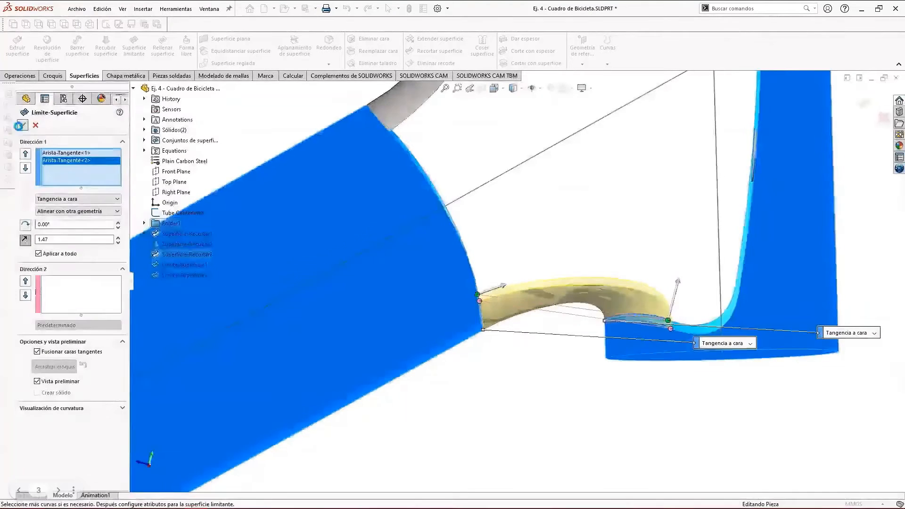
# Step: Start a filled surface bounded by the eight edges around the side opening between the head tube, both tubes and the three boundary surfaces
pyautogui.scroll(6, 678, 192)
pyautogui.moveTo(516, 225); pyautogui.dragTo(552, 218, button='middle')
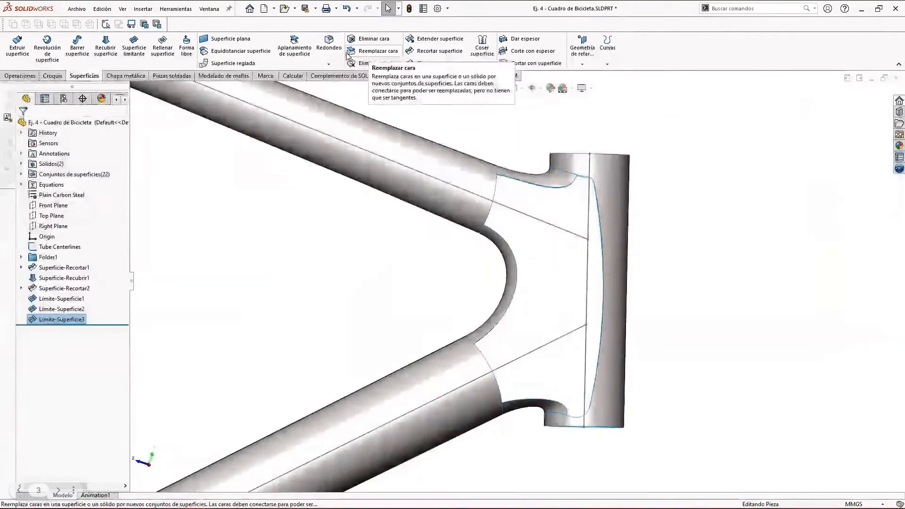
pyautogui.click(162, 47)
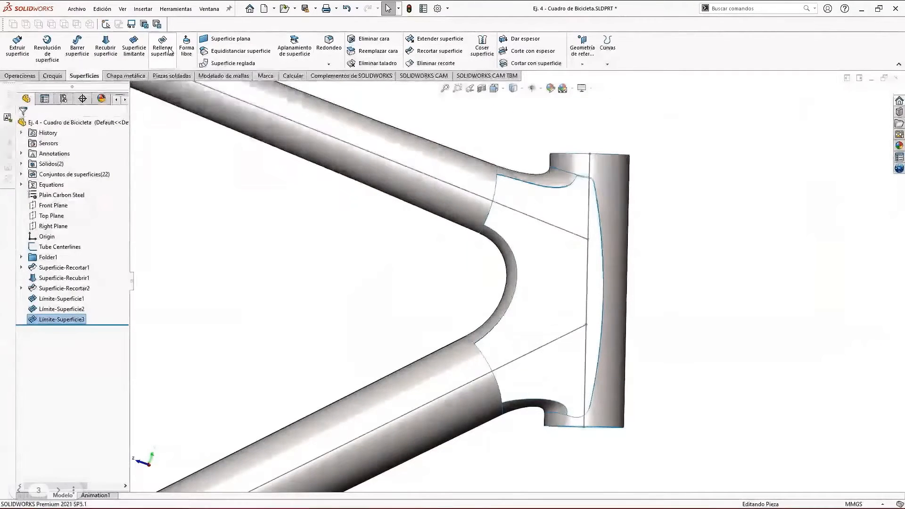
pyautogui.scroll(2, 517, 323)
pyautogui.scroll(-3, 519, 341)
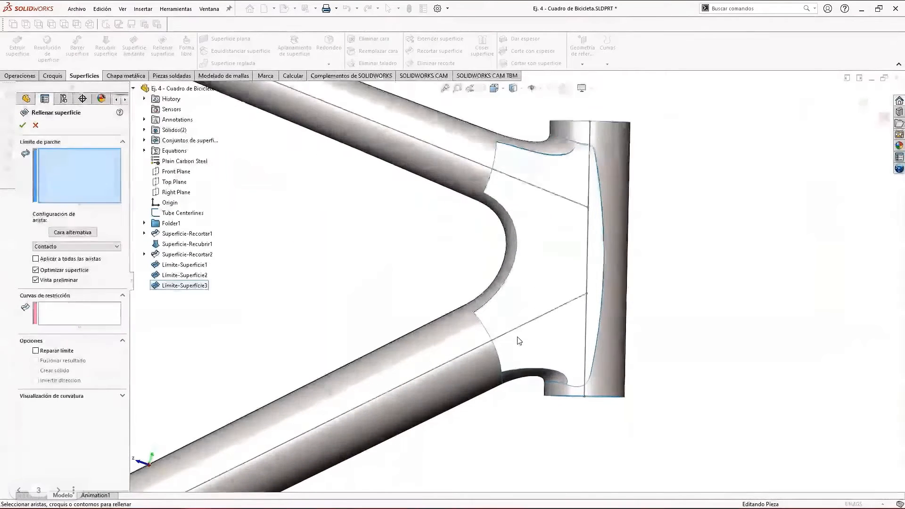
pyautogui.click(490, 125)
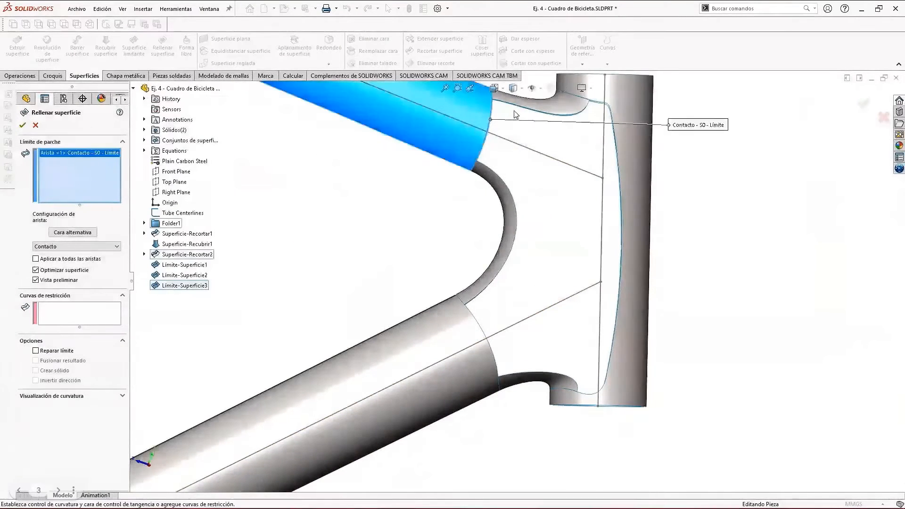
pyautogui.click(519, 108)
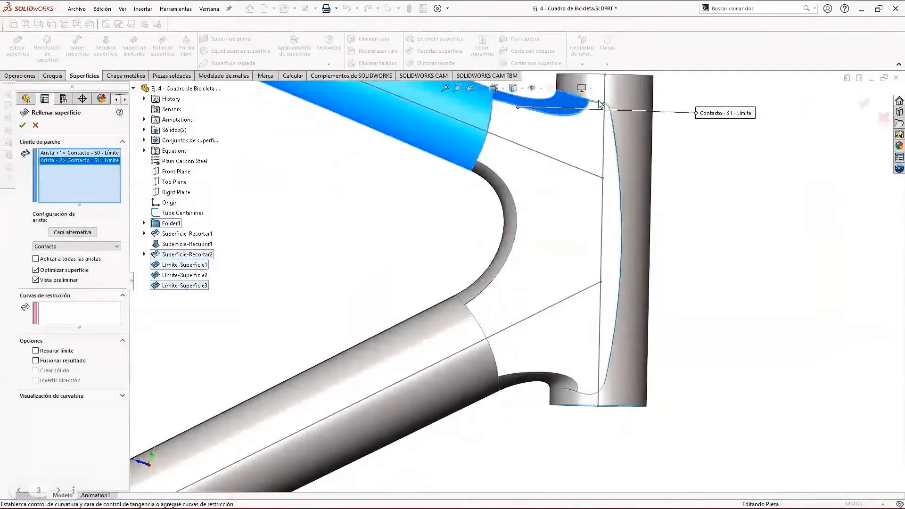
pyautogui.click(599, 108)
pyautogui.click(614, 136)
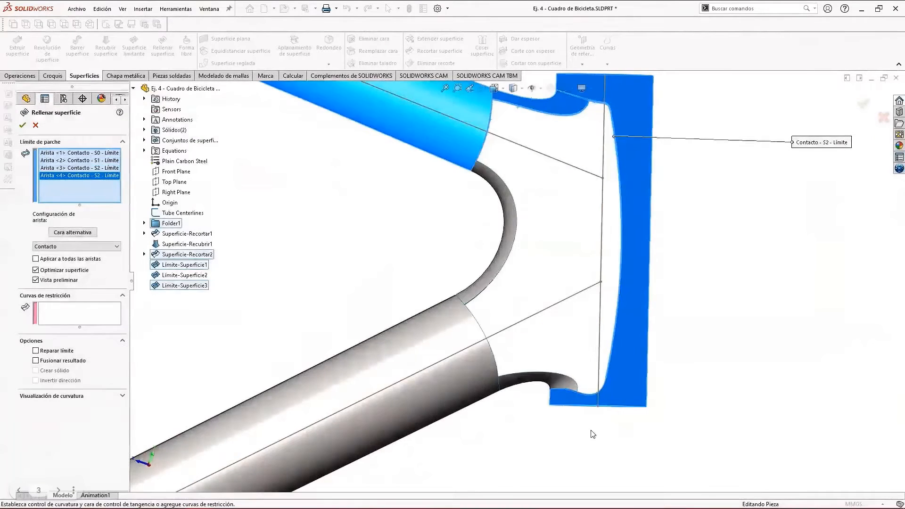
pyautogui.click(589, 394)
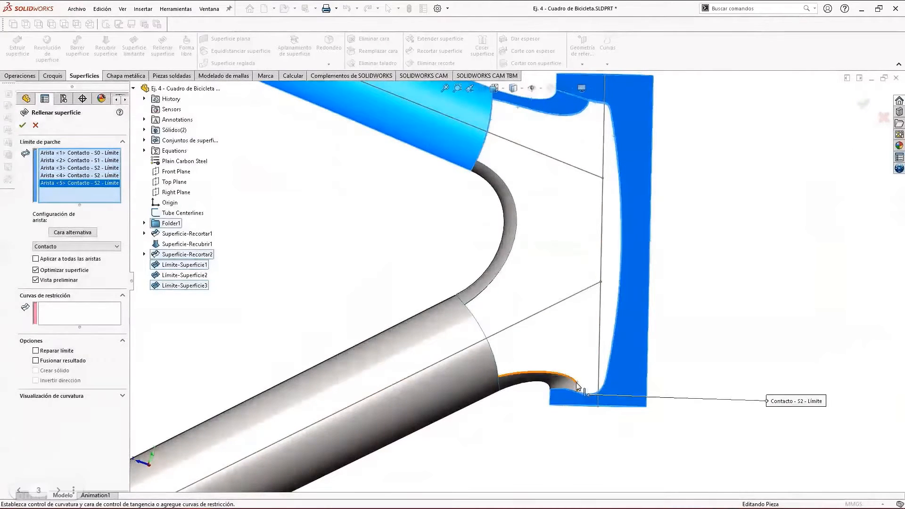
pyautogui.click(575, 382)
pyautogui.click(496, 363)
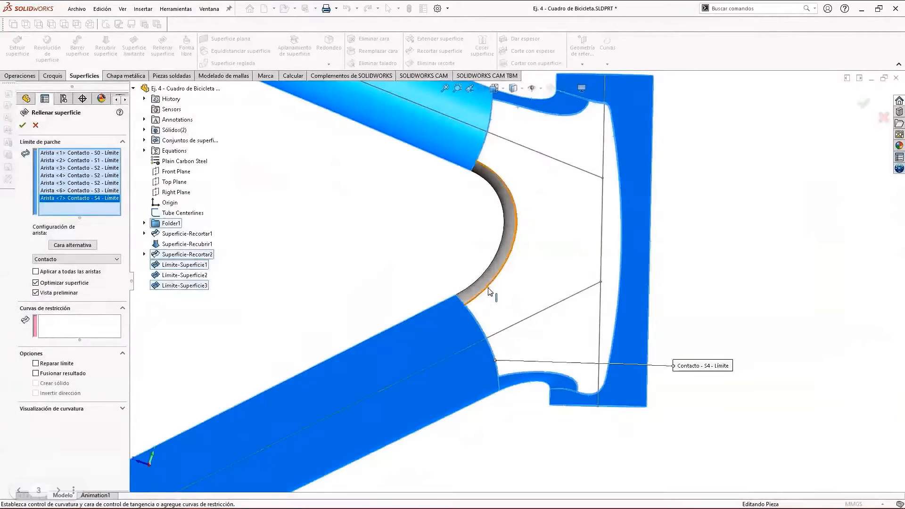
pyautogui.click(489, 291)
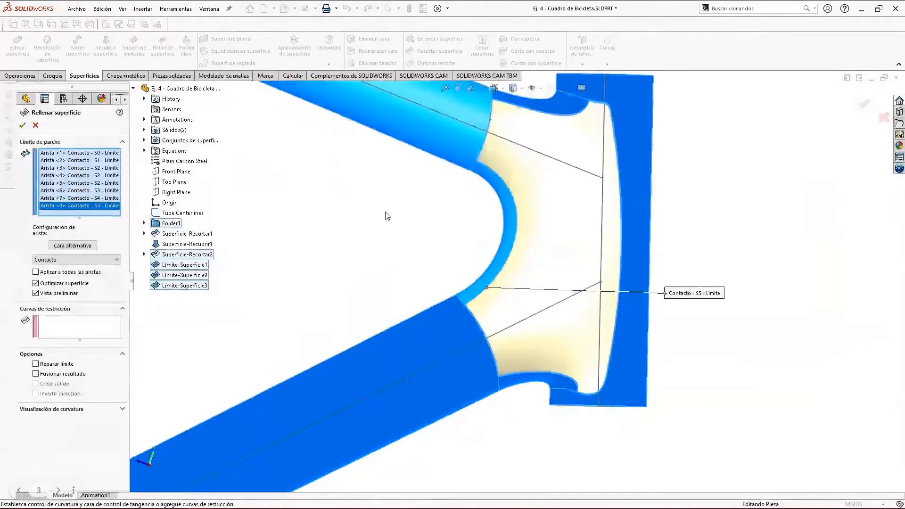
# Step: Set the head tube's long cutout edge (Arista <4>) in the fill boundary to Tangent (Tangente)
pyautogui.moveTo(651, 228); pyautogui.dragTo(651, 84, button='middle')
pyautogui.scroll(-3, 639, 187)
pyautogui.moveTo(623, 185); pyautogui.dragTo(600, 279, button='middle')
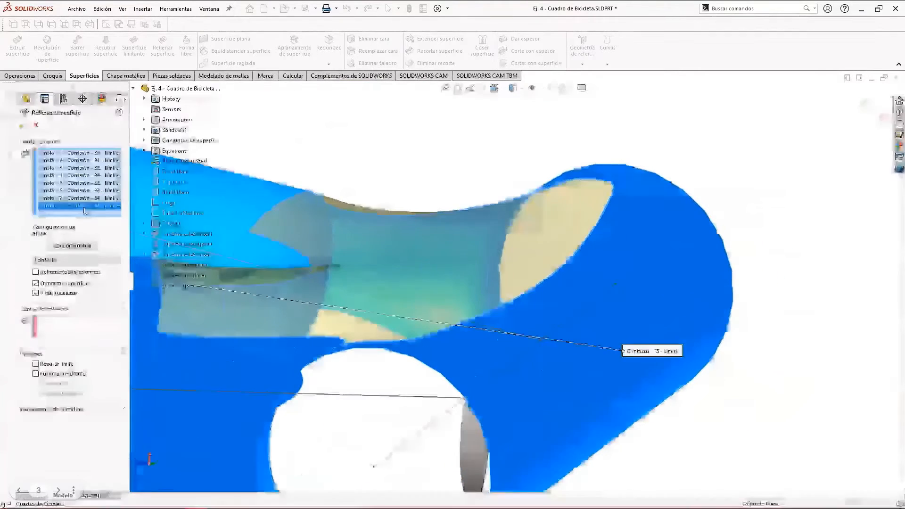
pyautogui.click(53, 153)
pyautogui.click(52, 161)
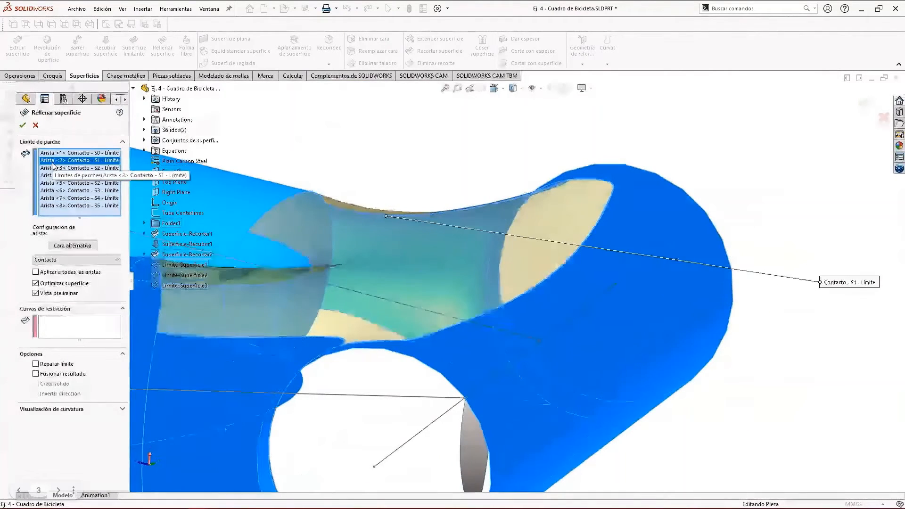
pyautogui.click(51, 168)
pyautogui.click(48, 177)
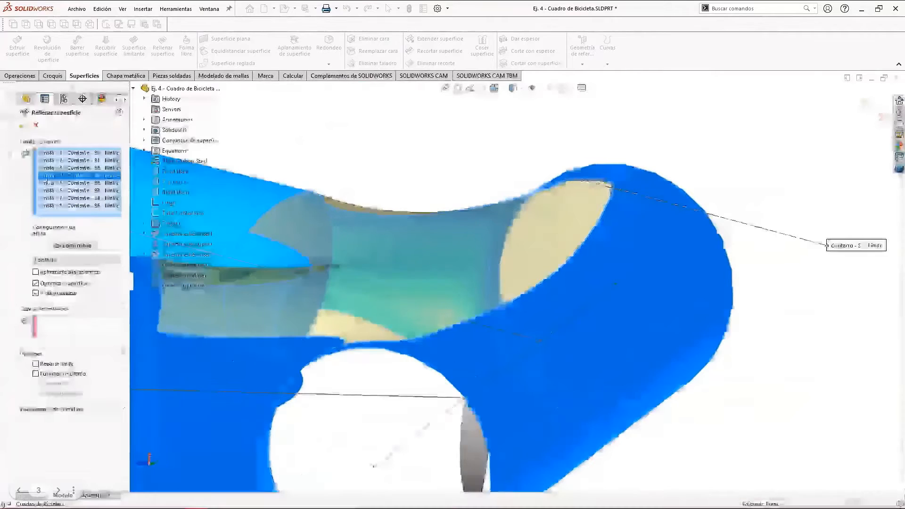
pyautogui.click(54, 260)
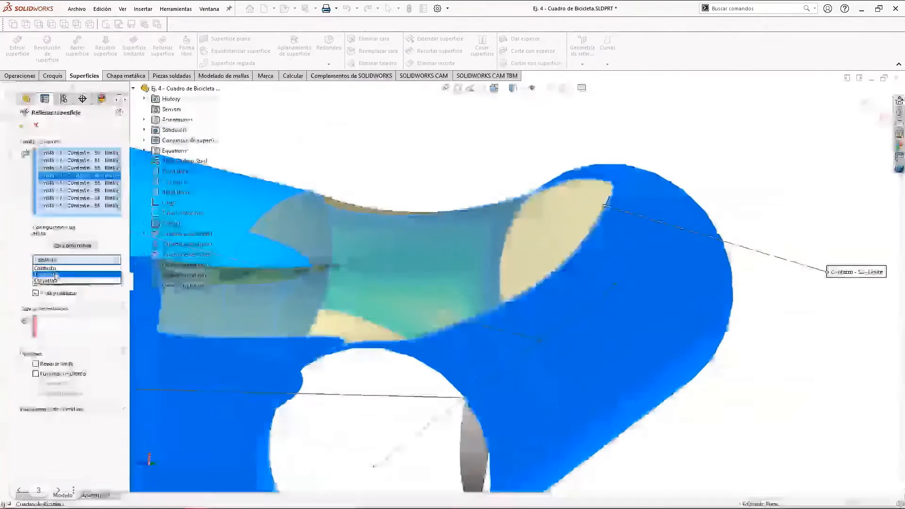
pyautogui.click(46, 274)
# Step: Set the head tube's short upper cutout edge (Arista <3>) in the fill boundary to Tangent (Tangente)
pyautogui.moveTo(527, 358); pyautogui.dragTo(527, 333, button='middle')
pyautogui.click(88, 169)
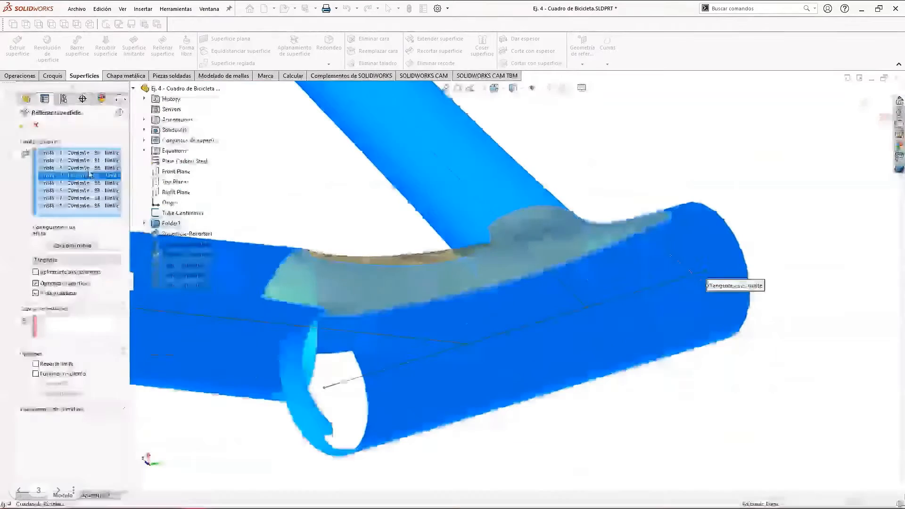
pyautogui.click(52, 260)
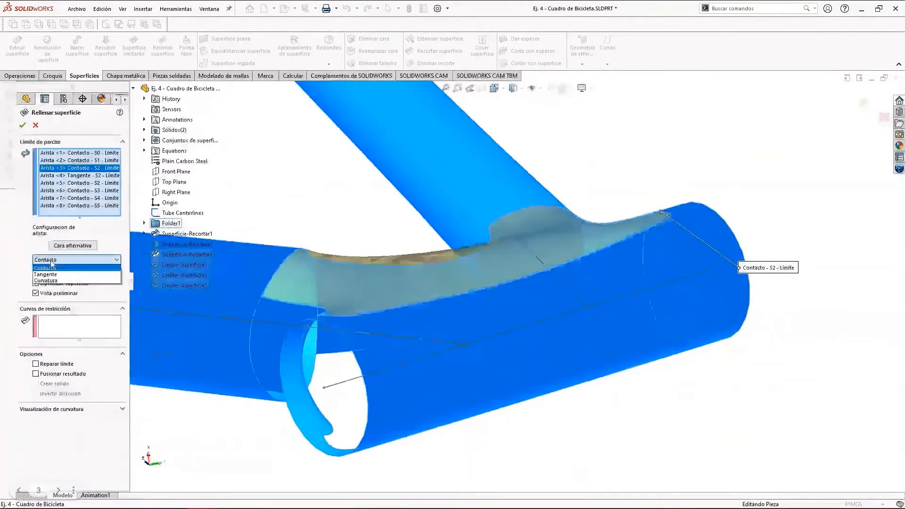
pyautogui.scroll(5, 576, 275)
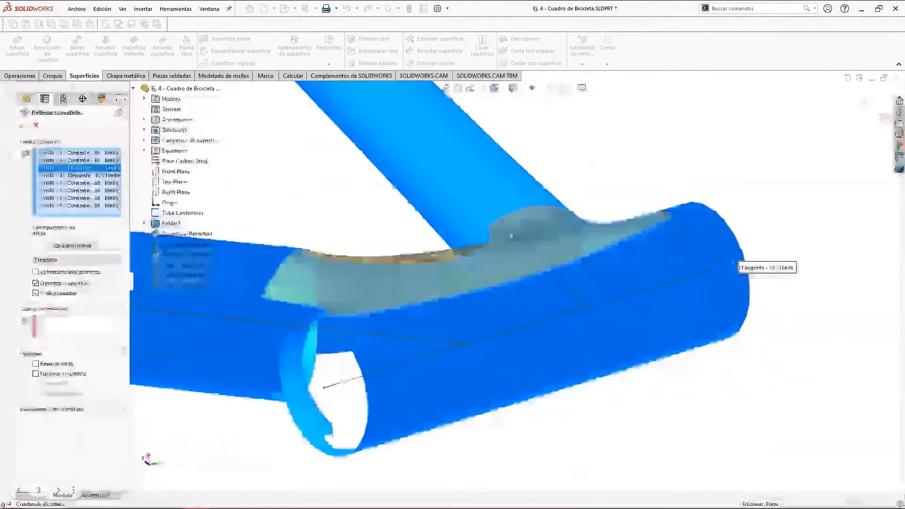
# Step: Set the down tube's end edge (Arista <7>) in the fill boundary to Tangent (Tangente)
pyautogui.scroll(-5, 575, 270)
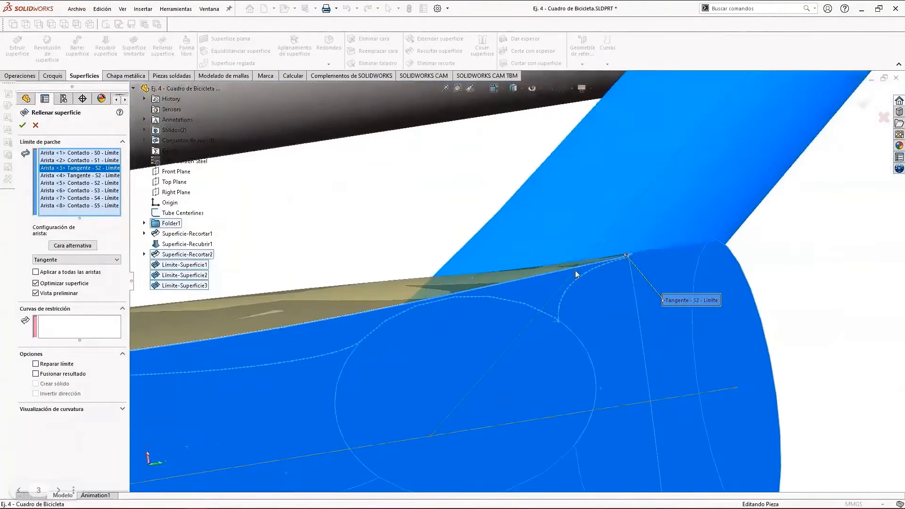
pyautogui.scroll(3, 278, 327)
pyautogui.moveTo(311, 322); pyautogui.dragTo(424, 315, button='middle')
pyautogui.scroll(3, 424, 316)
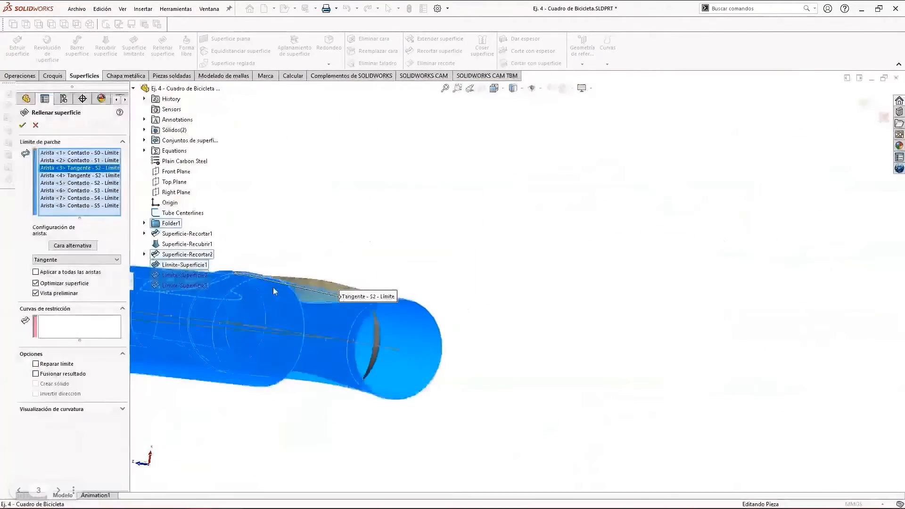
pyautogui.scroll(-5, 273, 287)
pyautogui.moveTo(360, 313); pyautogui.dragTo(264, 283, button='middle')
pyautogui.click(65, 209)
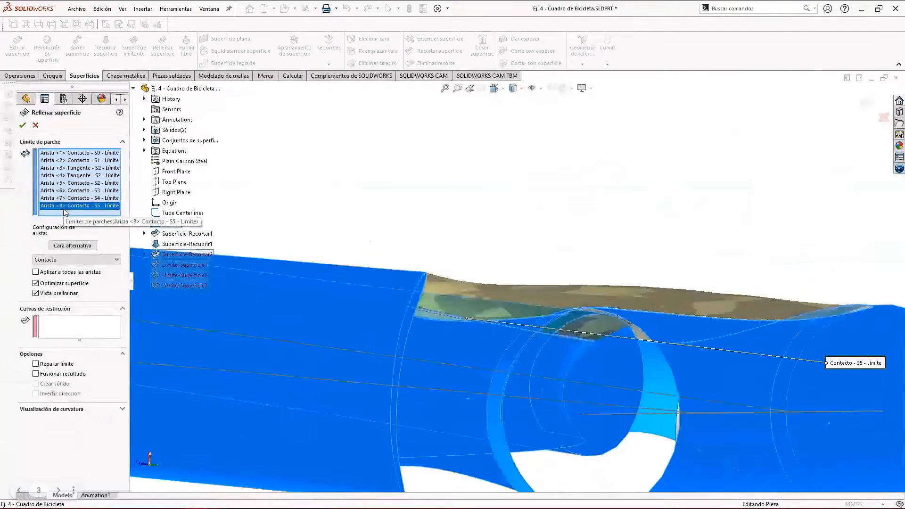
pyautogui.click(58, 199)
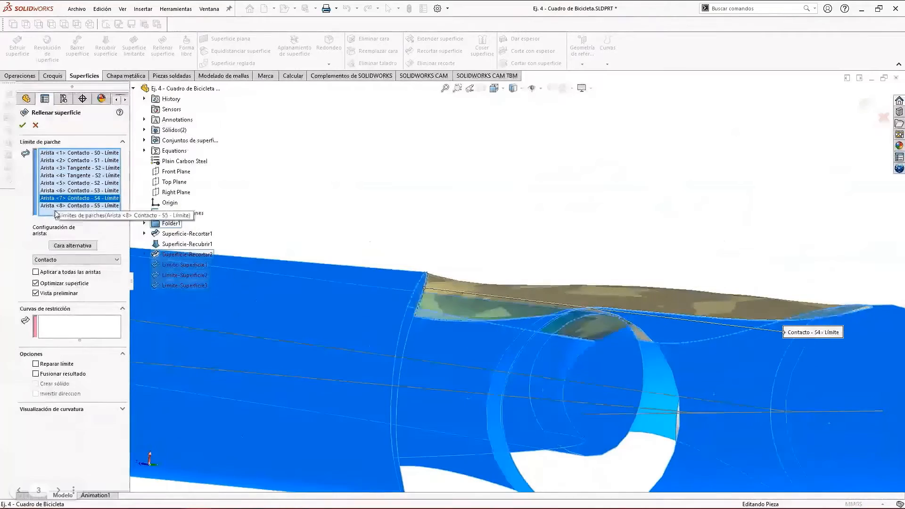
pyautogui.click(67, 259)
pyautogui.click(64, 275)
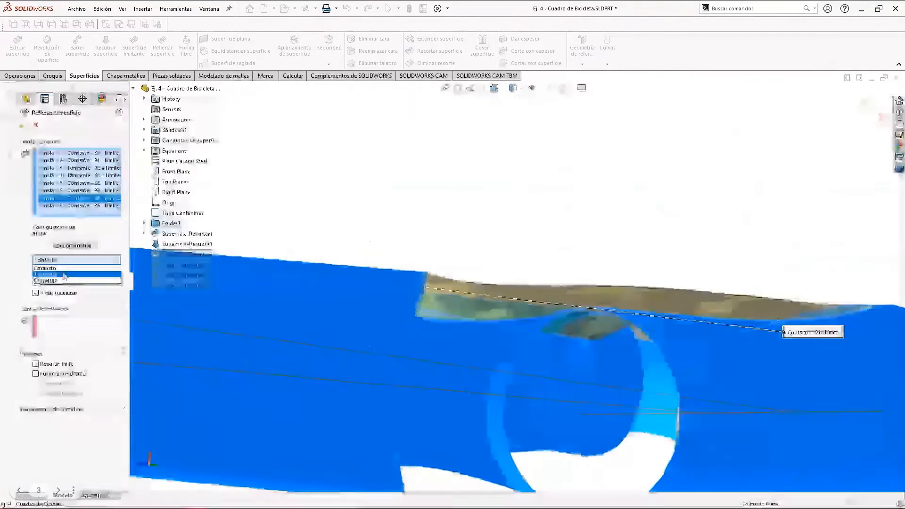
pyautogui.moveTo(639, 278); pyautogui.dragTo(666, 294, button='middle')
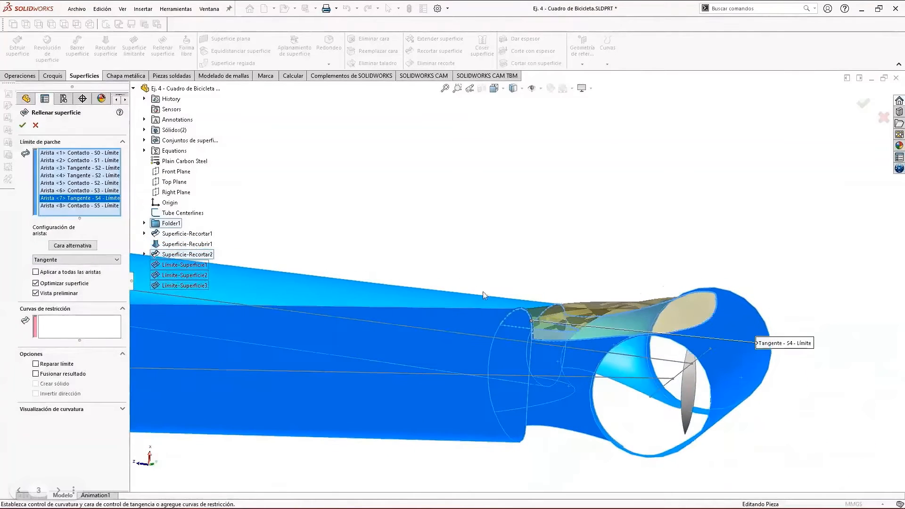
# Step: Set the down tube's end edge (Arista <7>) and the top tube's end edge (Arista <1>) in the fill boundary to Curvature (Curvatura)
pyautogui.click(43, 260)
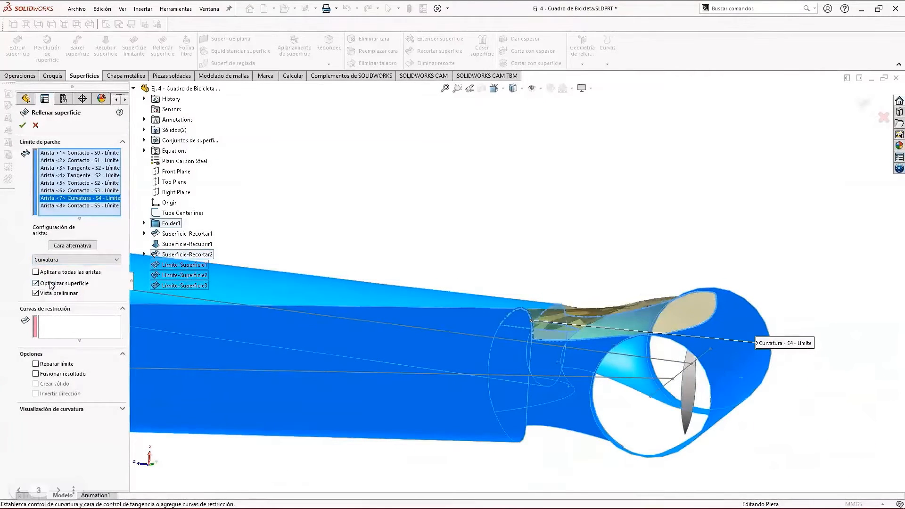
pyautogui.scroll(-3, 603, 325)
pyautogui.moveTo(597, 353); pyautogui.dragTo(405, 300, button='middle')
pyautogui.click(61, 154)
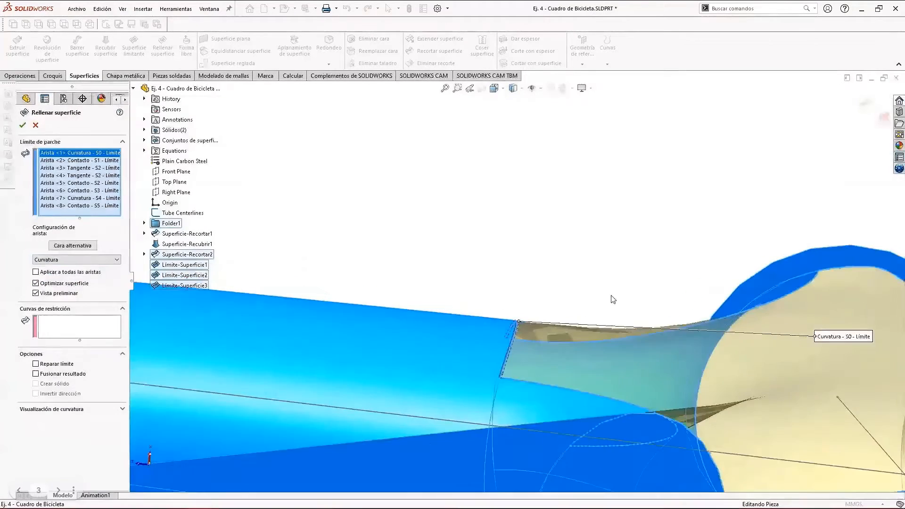
pyautogui.moveTo(612, 298); pyautogui.dragTo(567, 323, button='middle')
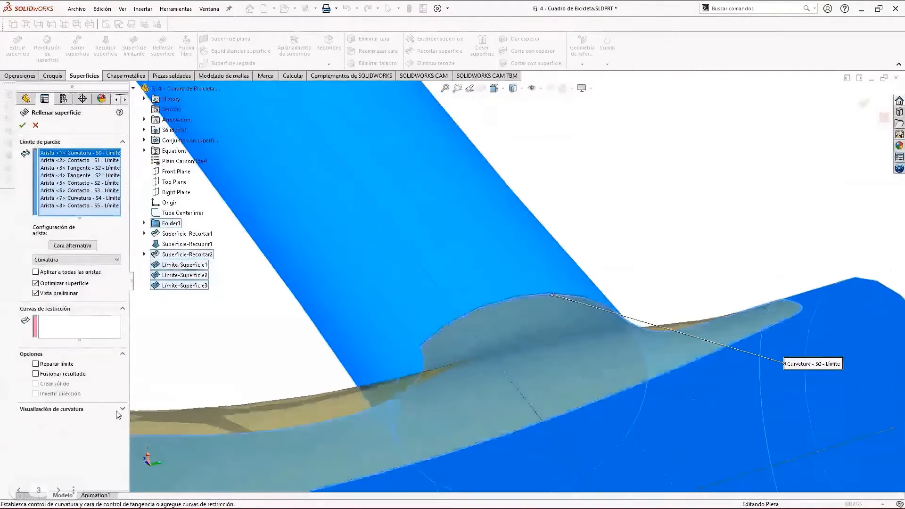
# Step: Show the mesh preview on the filled surface with a mesh density of 10 and inspect the patch around the junction
pyautogui.moveTo(679, 383); pyautogui.dragTo(651, 377, button='middle')
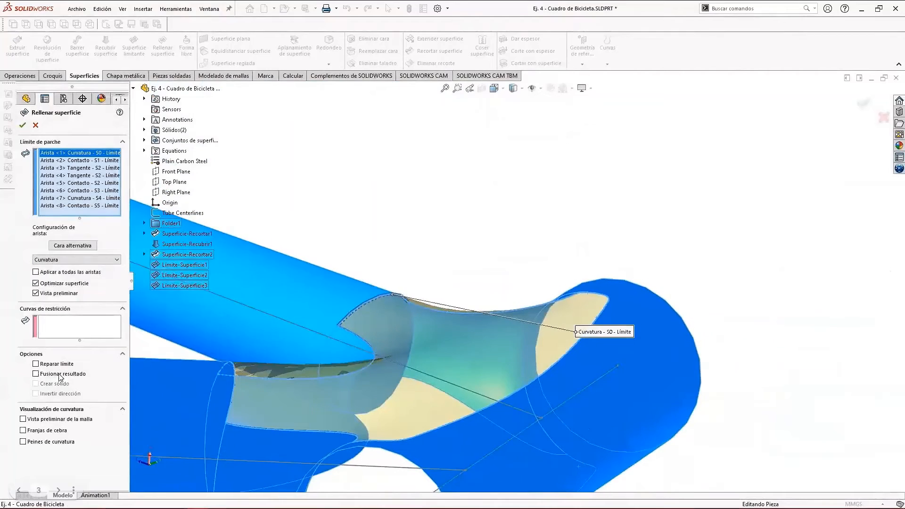
pyautogui.click(22, 419)
pyautogui.moveTo(471, 330); pyautogui.dragTo(576, 413, button='middle')
pyautogui.scroll(-5, 544, 358)
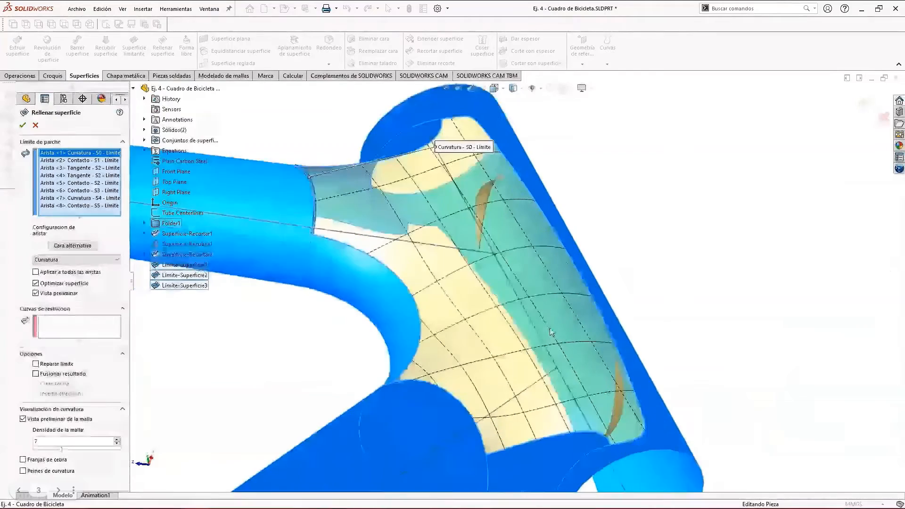
pyautogui.moveTo(551, 313); pyautogui.dragTo(533, 267, button='middle')
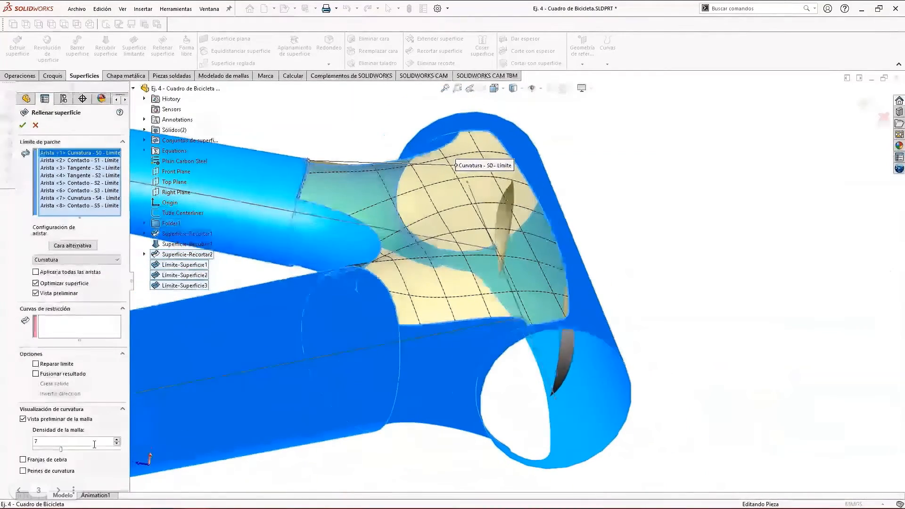
pyautogui.moveTo(61, 454); pyautogui.dragTo(75, 453)
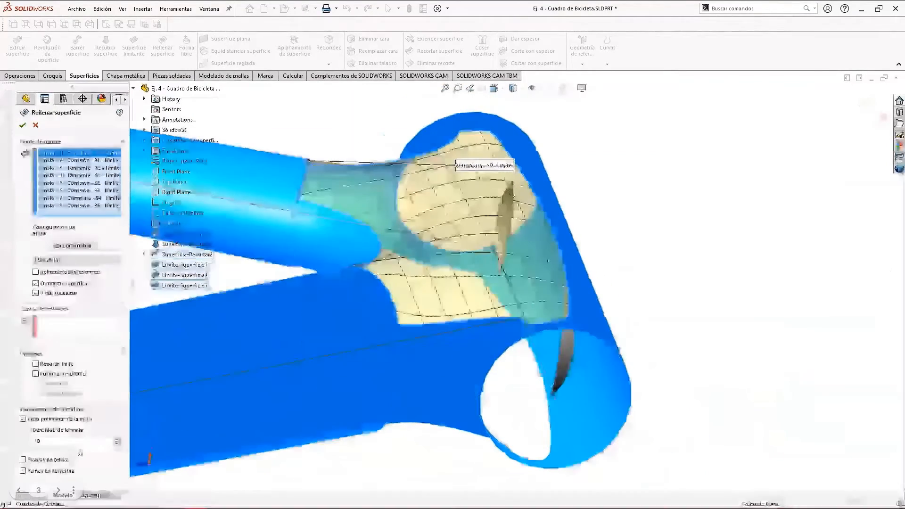
pyautogui.scroll(-3, 372, 281)
pyautogui.scroll(6, 685, 291)
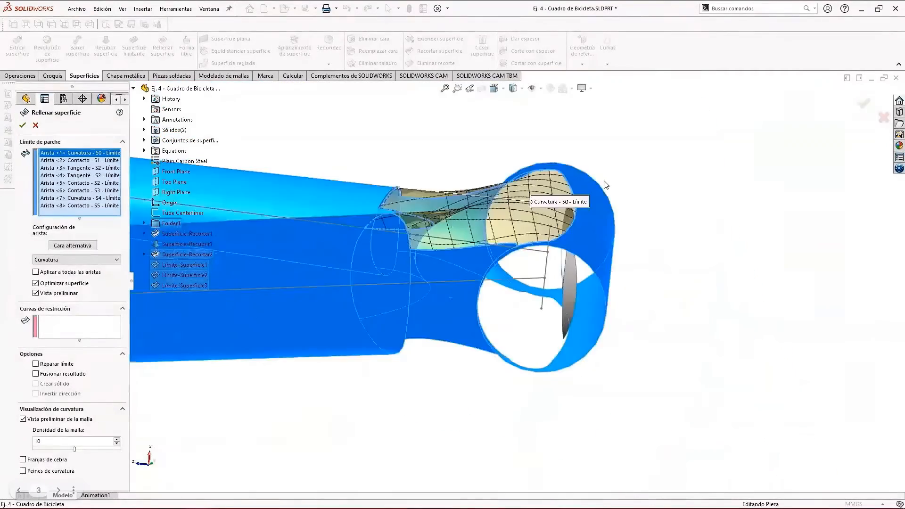
pyautogui.scroll(-2, 508, 311)
pyautogui.moveTo(509, 310); pyautogui.dragTo(400, 337, button='middle')
pyautogui.scroll(2, 395, 250)
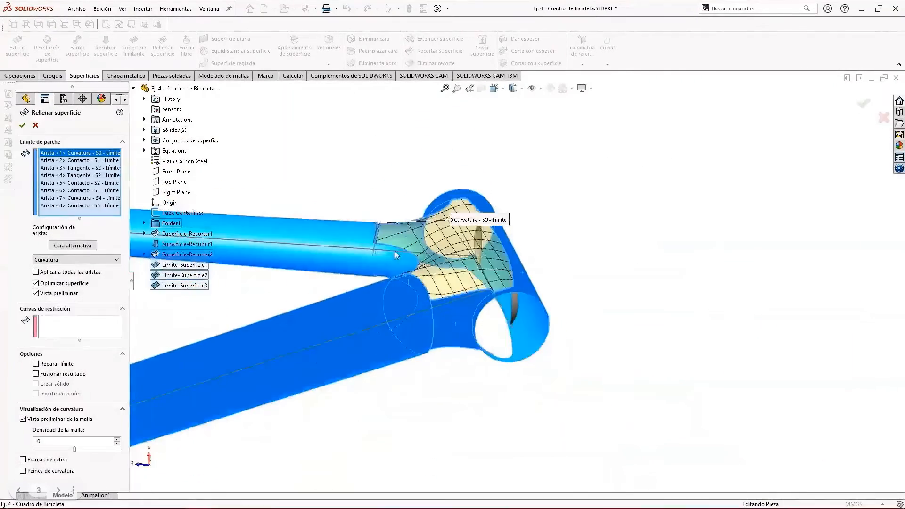
# Step: Show zebra stripes on the fill preview and create the filled surface at the head tube junction
pyautogui.scroll(-4, 394, 250)
pyautogui.click(23, 459)
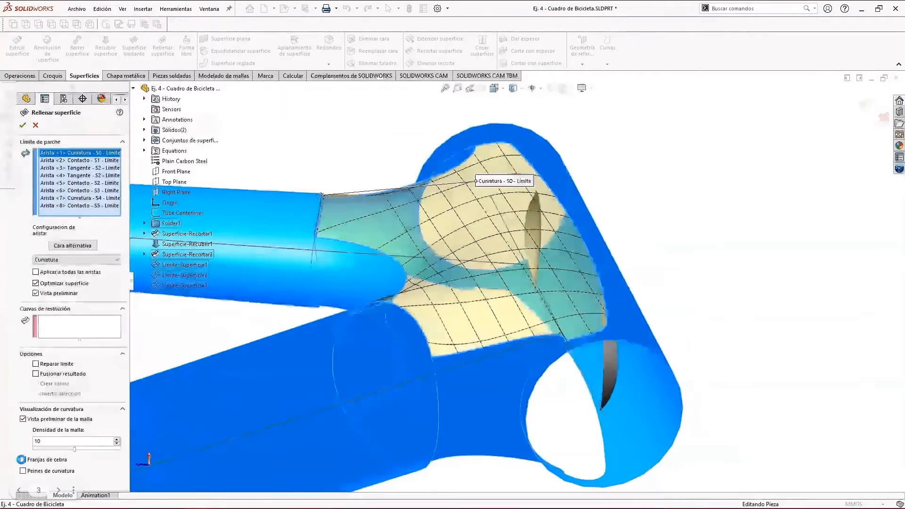
pyautogui.moveTo(400, 278); pyautogui.dragTo(329, 332, button='middle')
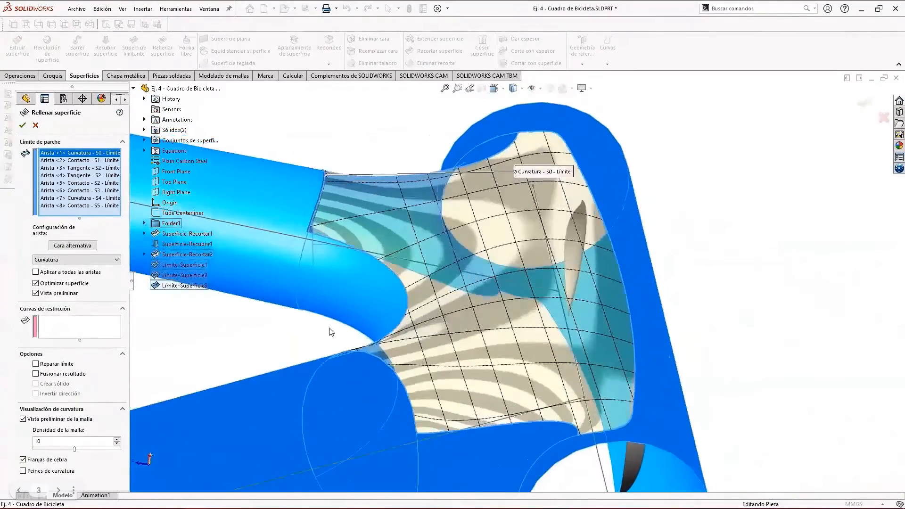
pyautogui.click(23, 125)
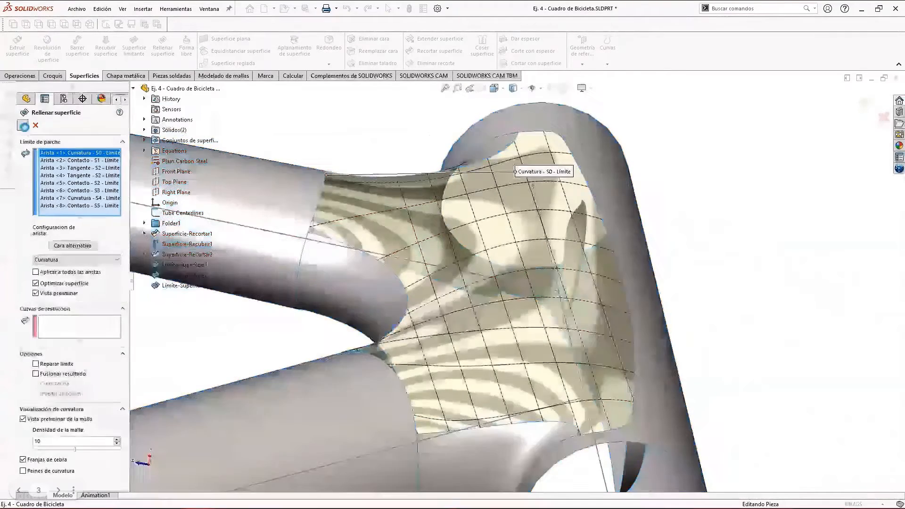
pyautogui.moveTo(683, 329); pyautogui.dragTo(718, 370, button='middle')
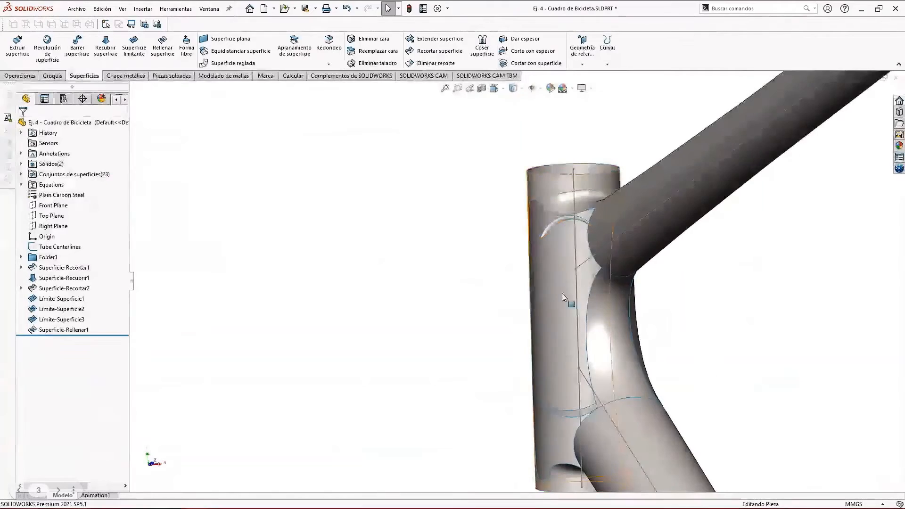
pyautogui.moveTo(561, 293); pyautogui.dragTo(589, 330, button='middle')
pyautogui.scroll(5, 615, 356)
pyautogui.scroll(-5, 589, 329)
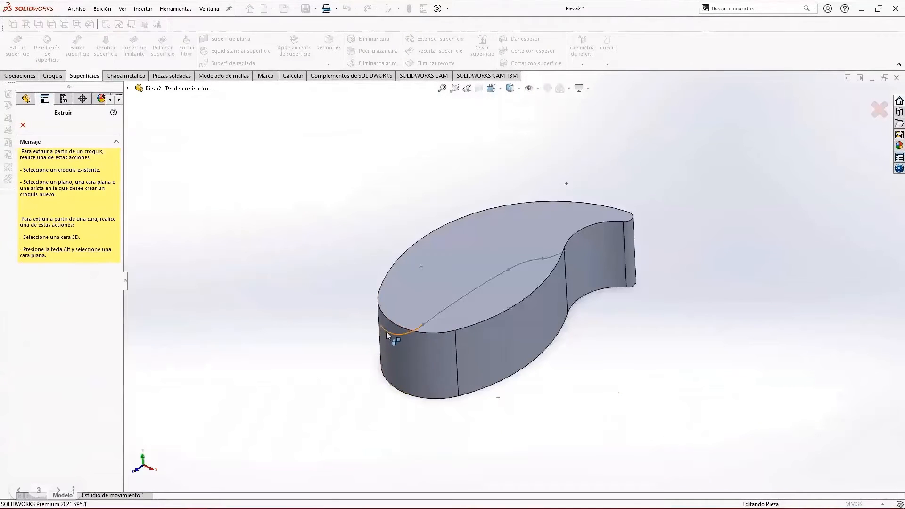
# Step: In Pieza2, extrude the wavy sketch curve across the solid as a surface, 83 mm in direction 1 and 70 mm in direction 2
pyautogui.click(386, 331)
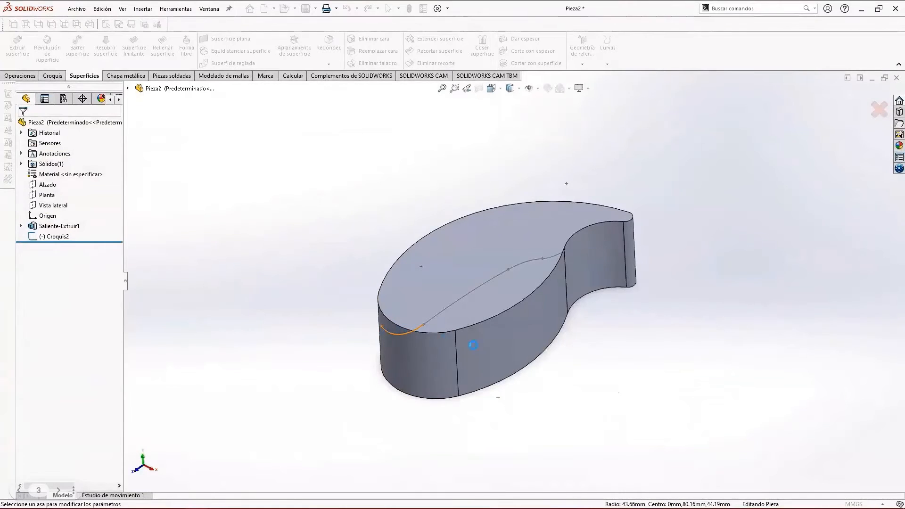
pyautogui.moveTo(528, 302); pyautogui.dragTo(597, 340)
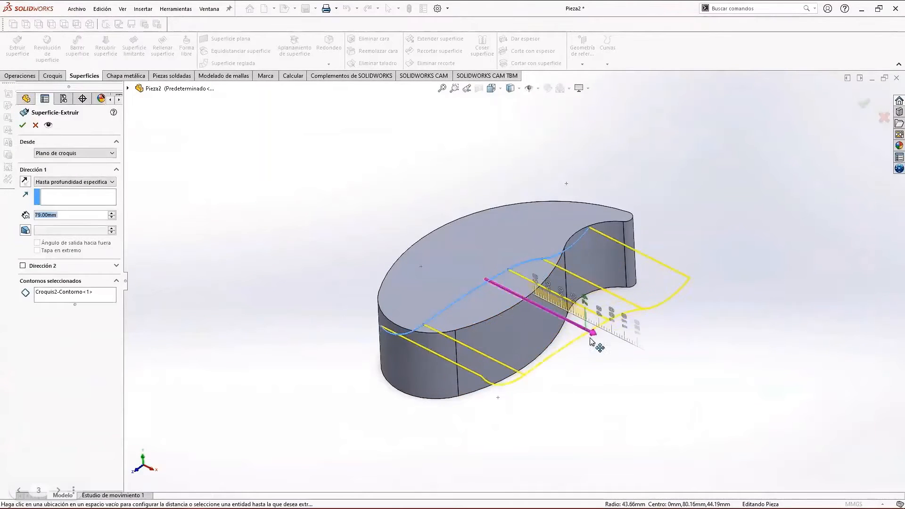
pyautogui.moveTo(466, 271); pyautogui.dragTo(378, 239)
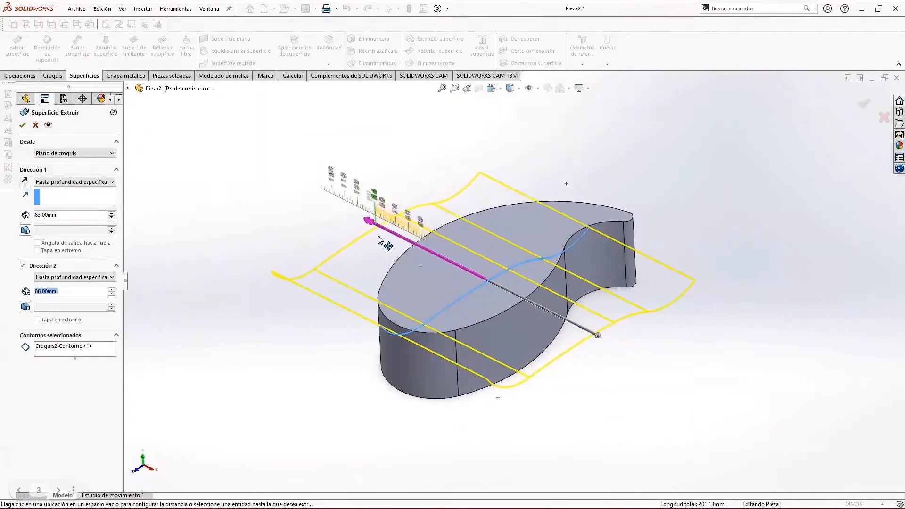
pyautogui.moveTo(397, 245)
pyautogui.mouseDown(button='middle')
pyautogui.moveTo(640, 366)
pyautogui.moveTo(584, 332)
pyautogui.mouseUp(button='middle')
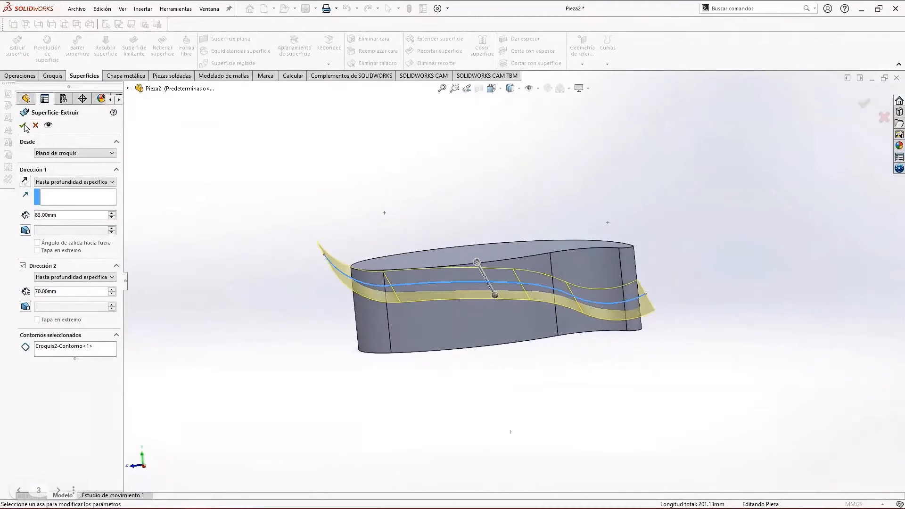
pyautogui.moveTo(505, 207)
pyautogui.mouseDown(button='middle')
pyautogui.moveTo(529, 212)
pyautogui.moveTo(519, 213)
pyautogui.mouseUp(button='middle')
# Step: Cut the solid with the extruded wavy surface, removing the material above it
pyautogui.scroll(-2, 520, 209)
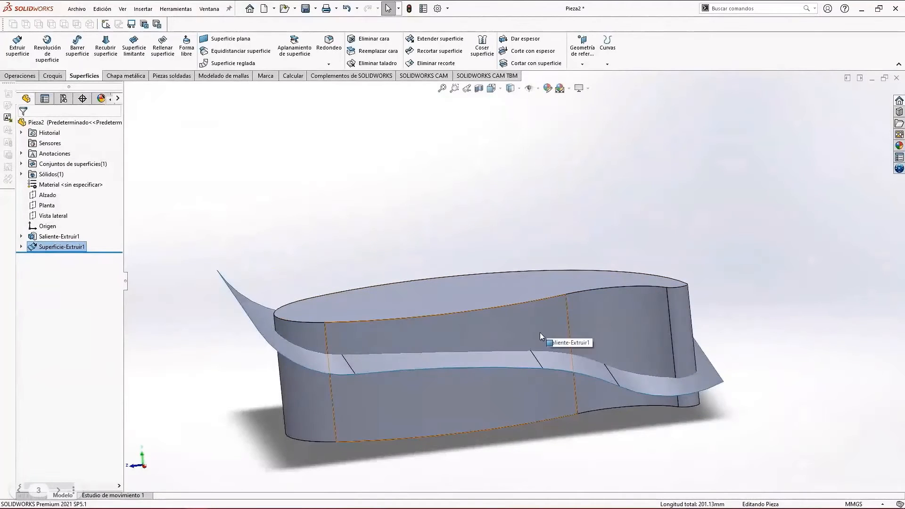
pyautogui.scroll(1, 539, 332)
pyautogui.moveTo(538, 322); pyautogui.dragTo(517, 325, button='middle')
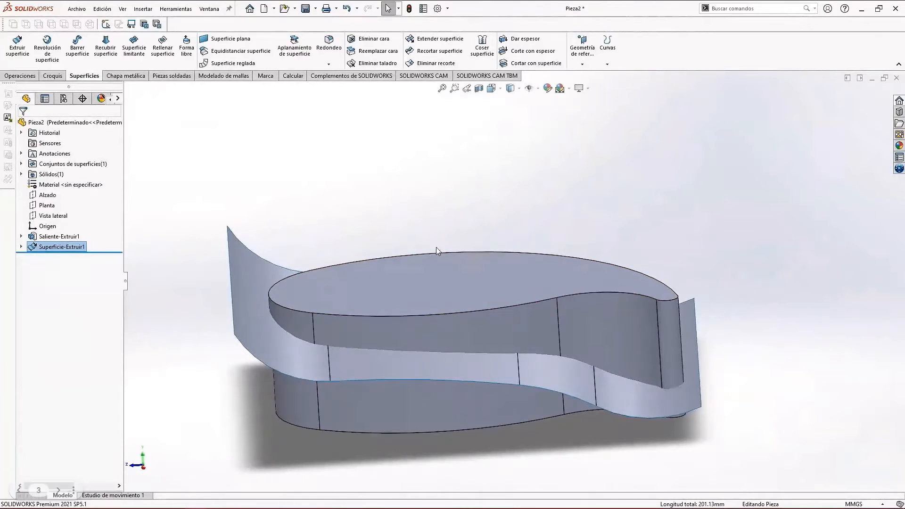
pyautogui.moveTo(490, 244); pyautogui.dragTo(492, 210, button='middle')
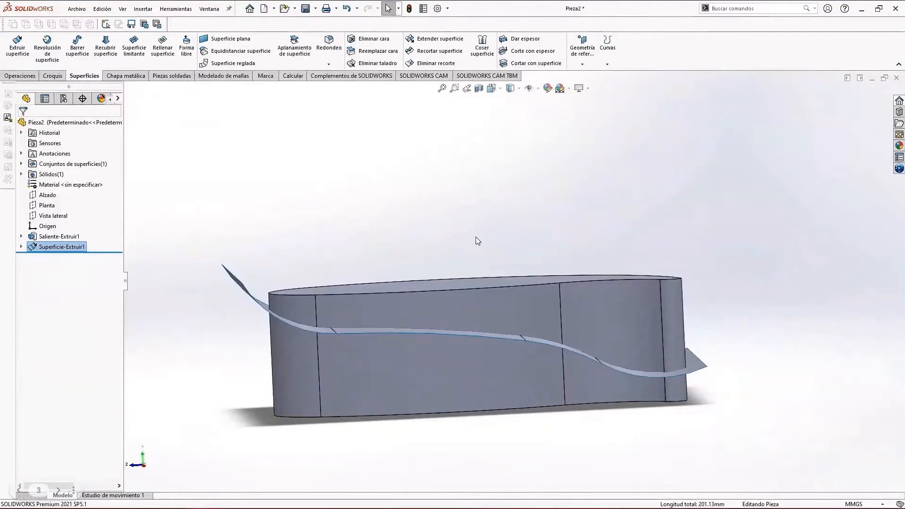
pyautogui.moveTo(477, 241); pyautogui.dragTo(486, 248, button='middle')
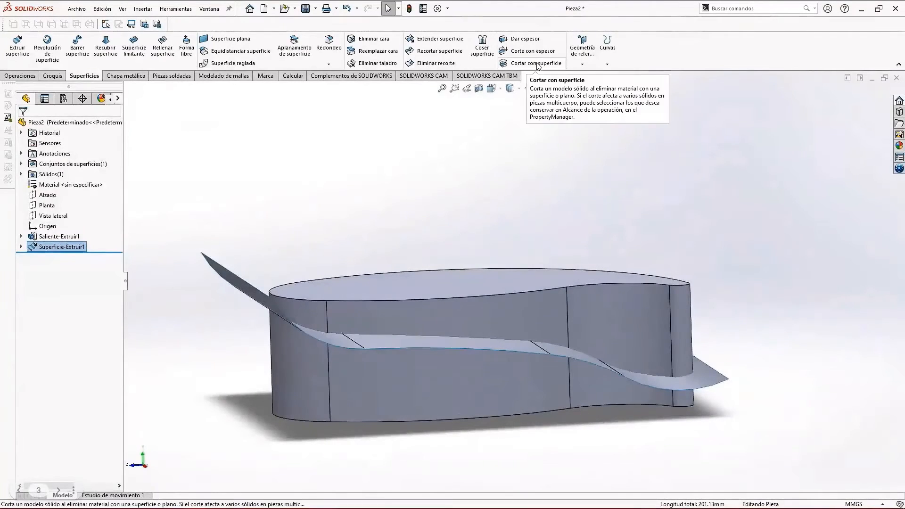
pyautogui.click(538, 63)
pyautogui.moveTo(326, 309); pyautogui.dragTo(322, 324, button='middle')
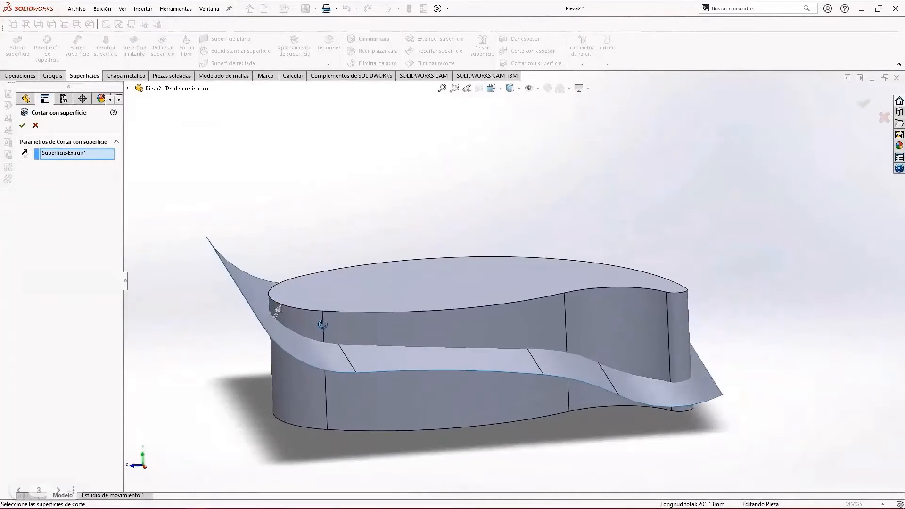
pyautogui.click(56, 156)
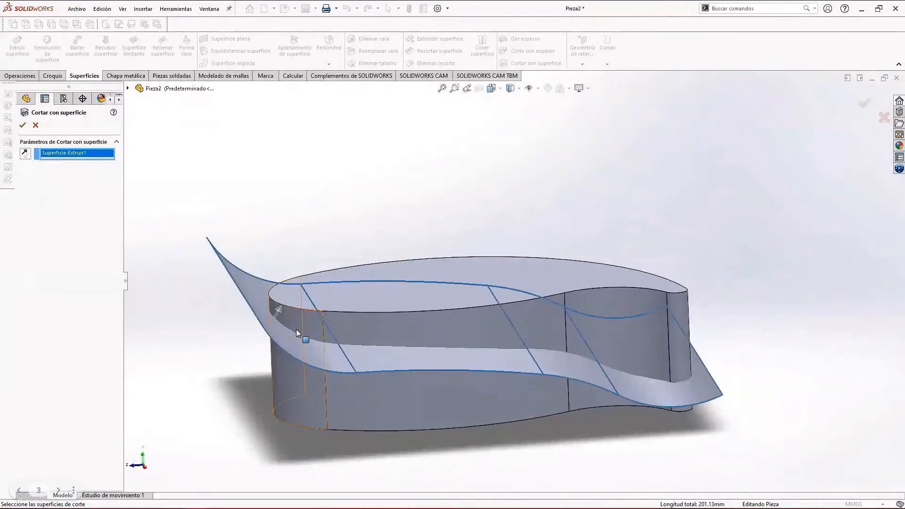
pyautogui.click(22, 126)
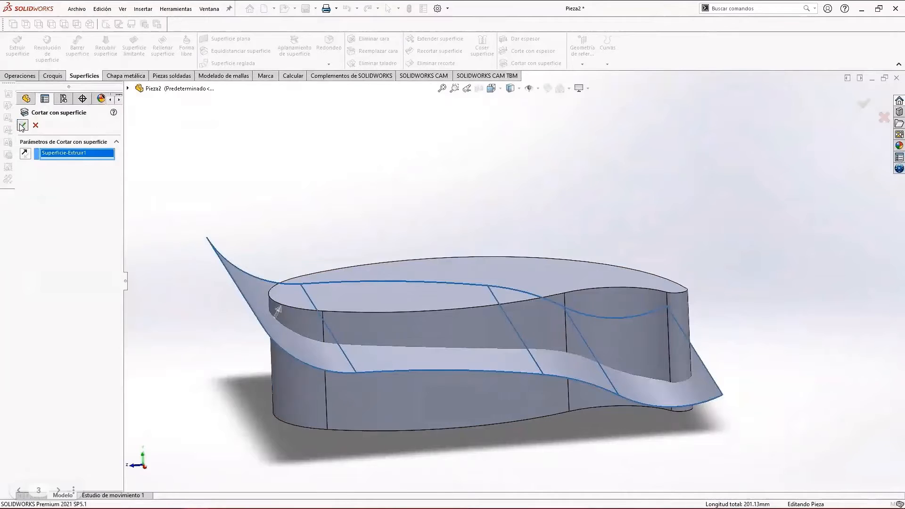
pyautogui.moveTo(433, 296); pyautogui.dragTo(228, 276, button='middle')
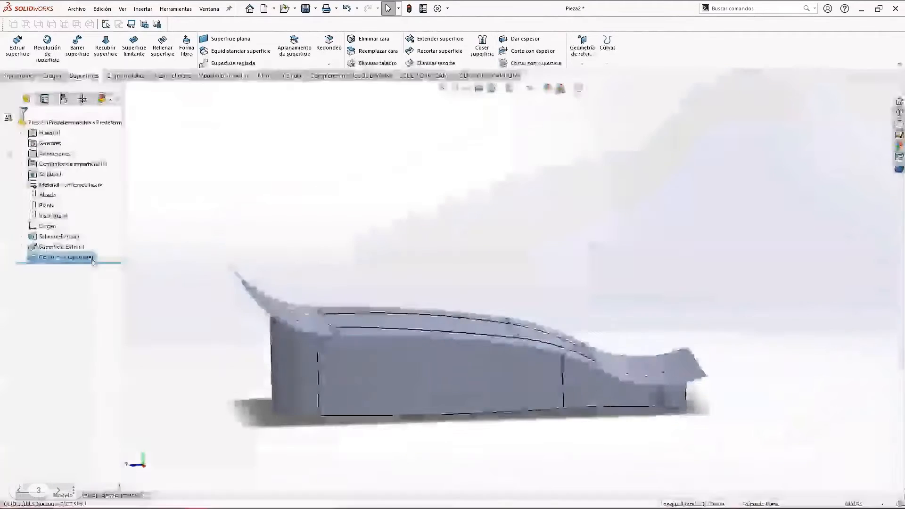
# Step: Reopen the surface cut for editing, check its cut direction and accept the feature
pyautogui.click(38, 255)
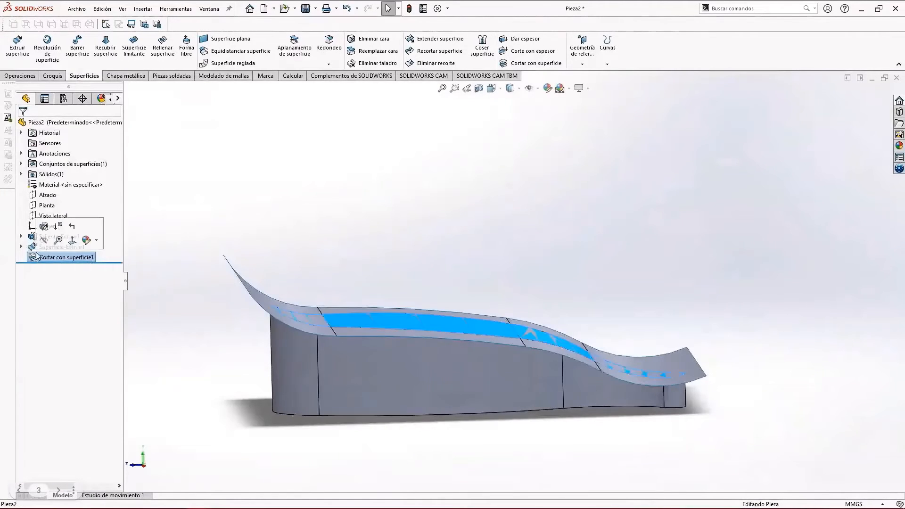
pyautogui.click(44, 227)
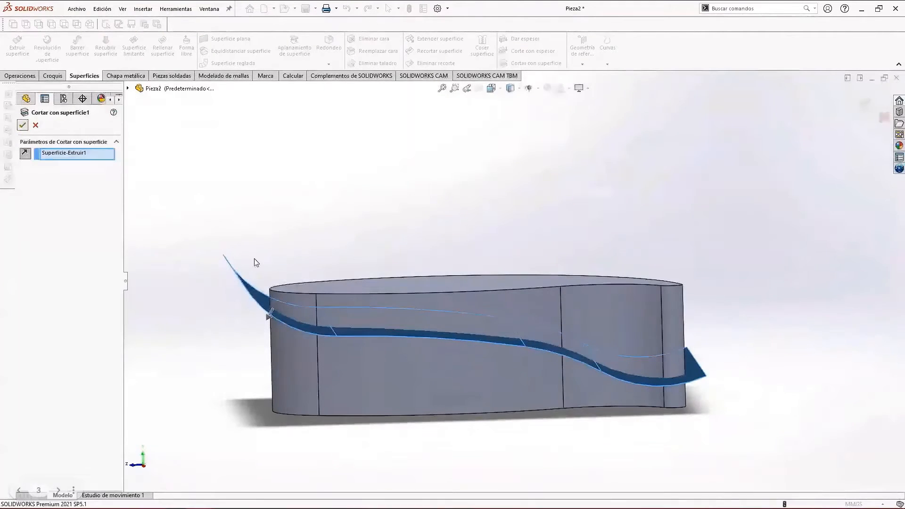
pyautogui.press('Return')
pyautogui.moveTo(428, 373); pyautogui.dragTo(410, 365, button='middle')
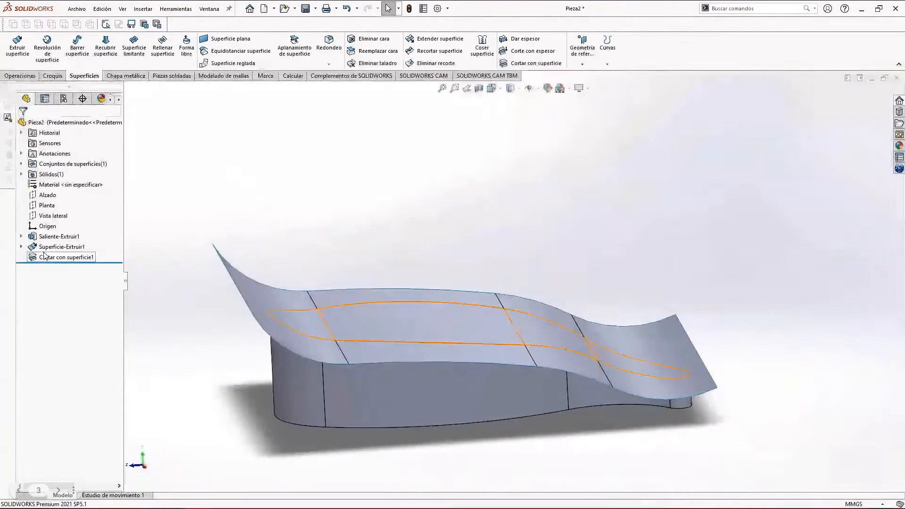
# Step: Undo the cut made with the wavy surface
pyautogui.click(480, 243)
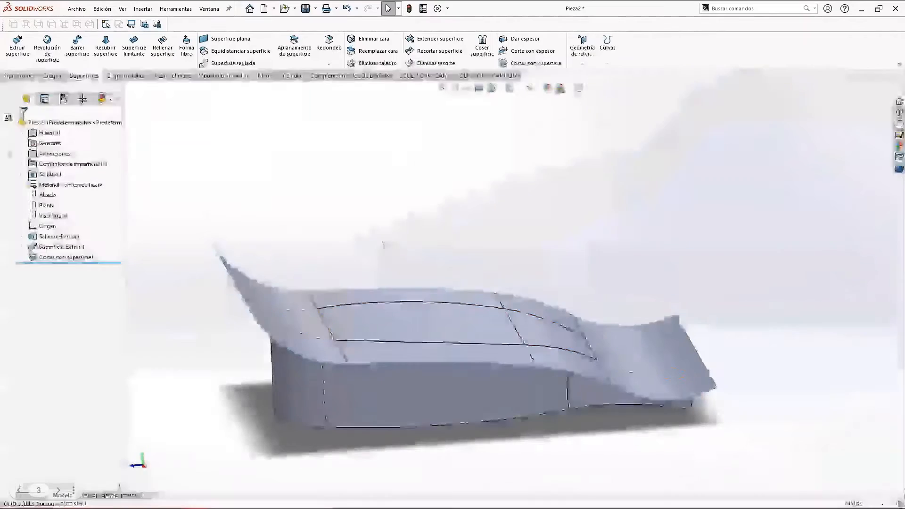
pyautogui.hotkey('ctrl', 'z')
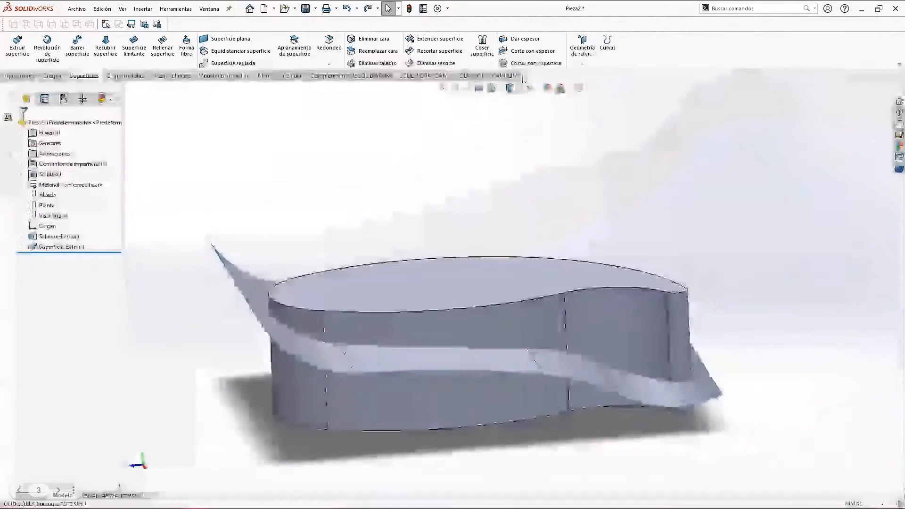
# Step: Make a 5 mm thickened cut through the solid using the wavy extruded surface, keeping all resulting bodies
pyautogui.click(528, 51)
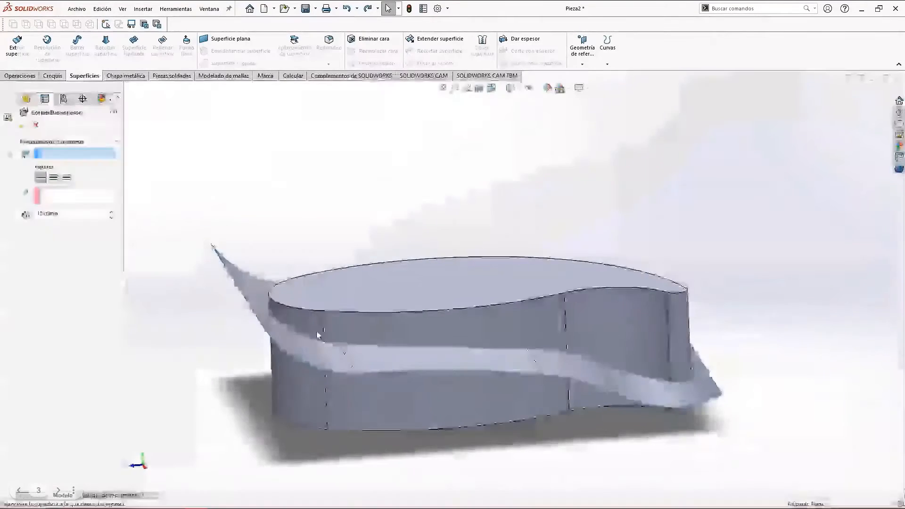
pyautogui.moveTo(315, 331); pyautogui.dragTo(260, 306, button='middle')
pyautogui.click(244, 278)
pyautogui.scroll(-2, 265, 307)
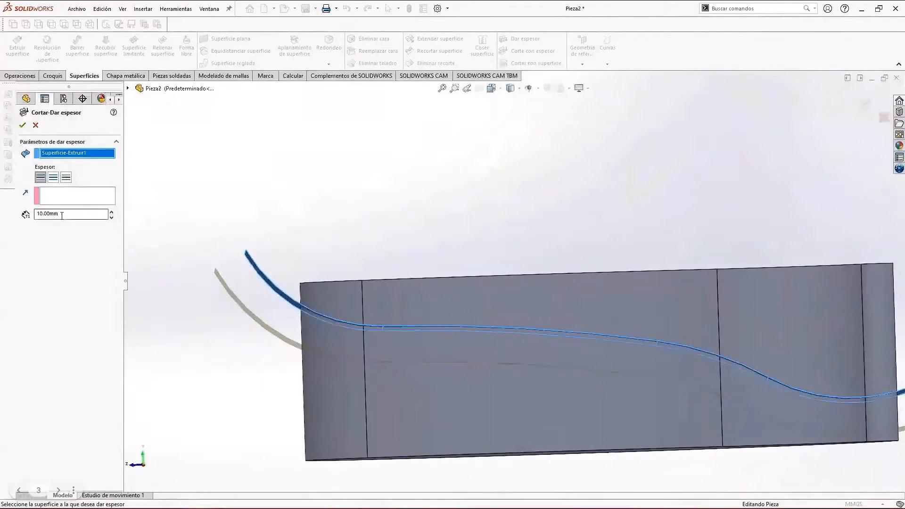
pyautogui.press('Return')
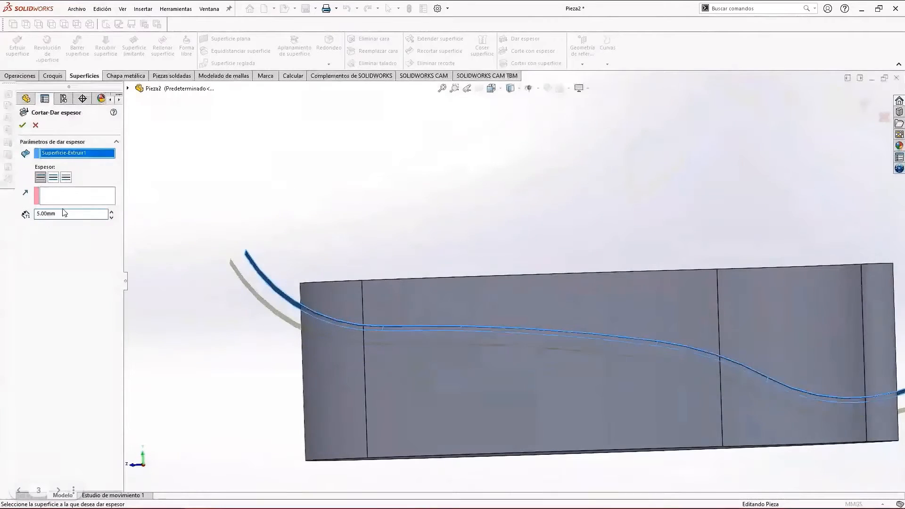
pyautogui.moveTo(350, 278); pyautogui.dragTo(350, 275, button='middle')
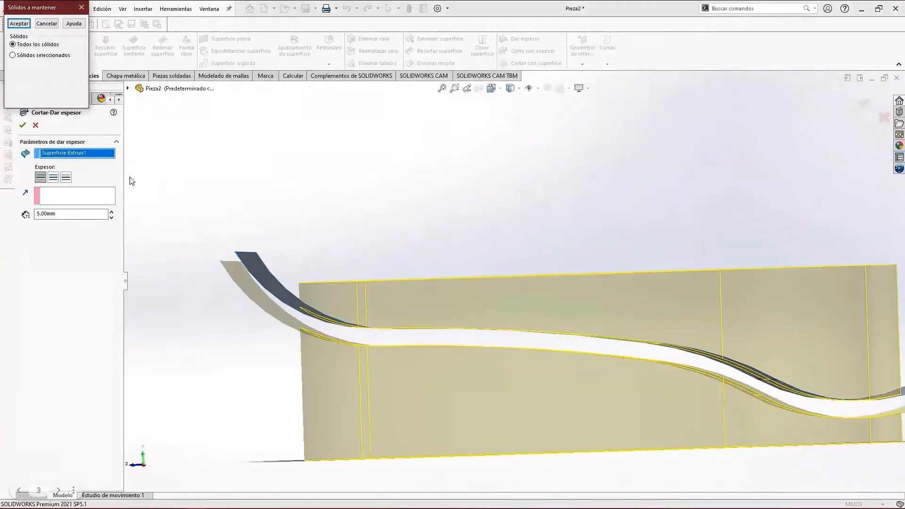
pyautogui.click(19, 23)
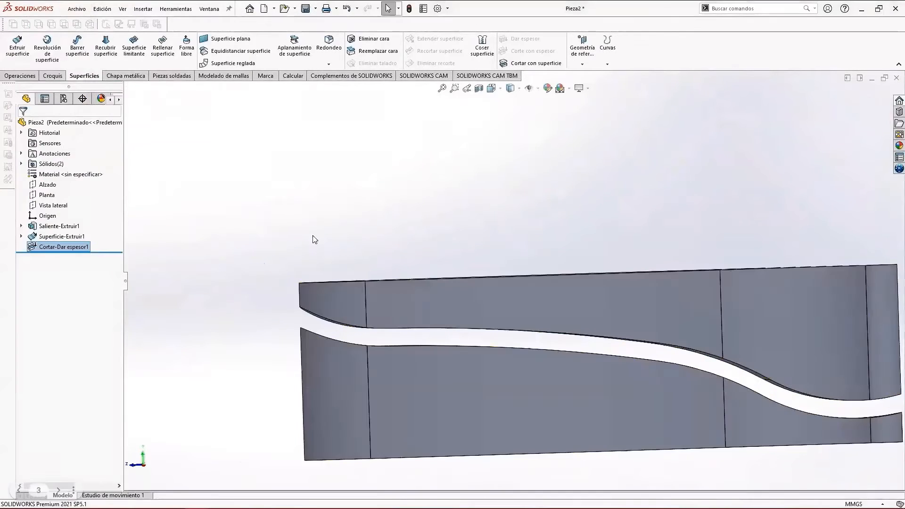
# Step: Expand the solid bodies folder, examine the pieces separated by the thickened cut, and undo that cut
pyautogui.scroll(3, 587, 296)
pyautogui.moveTo(587, 296); pyautogui.dragTo(570, 306, button='middle')
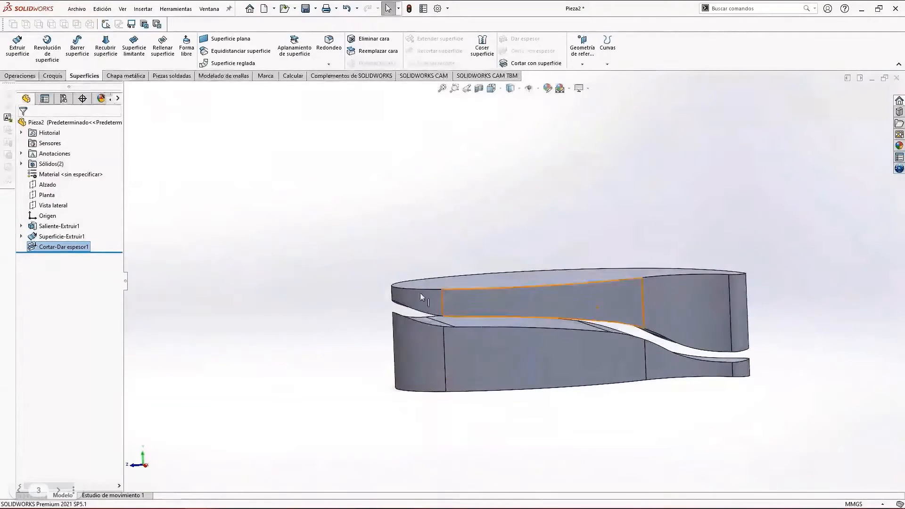
pyautogui.doubleClick(51, 164)
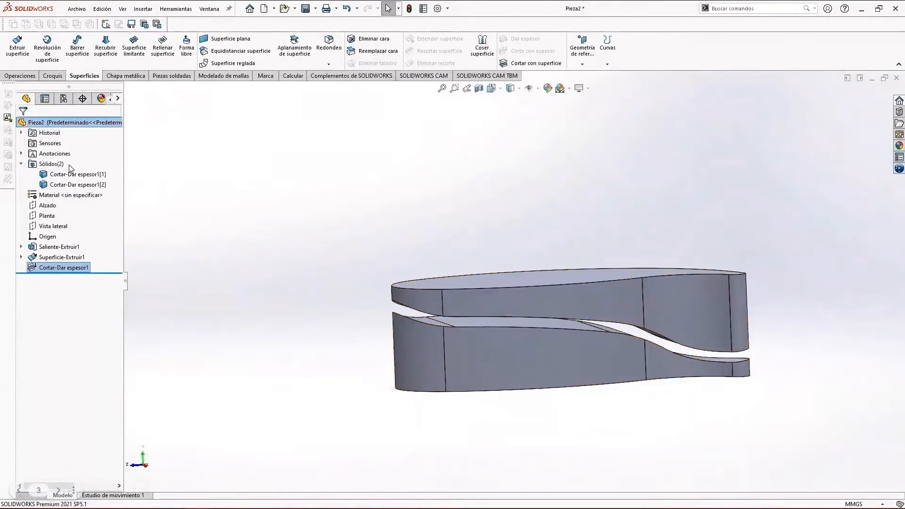
pyautogui.moveTo(400, 209); pyautogui.dragTo(610, 271, button='middle')
pyautogui.scroll(-2, 592, 322)
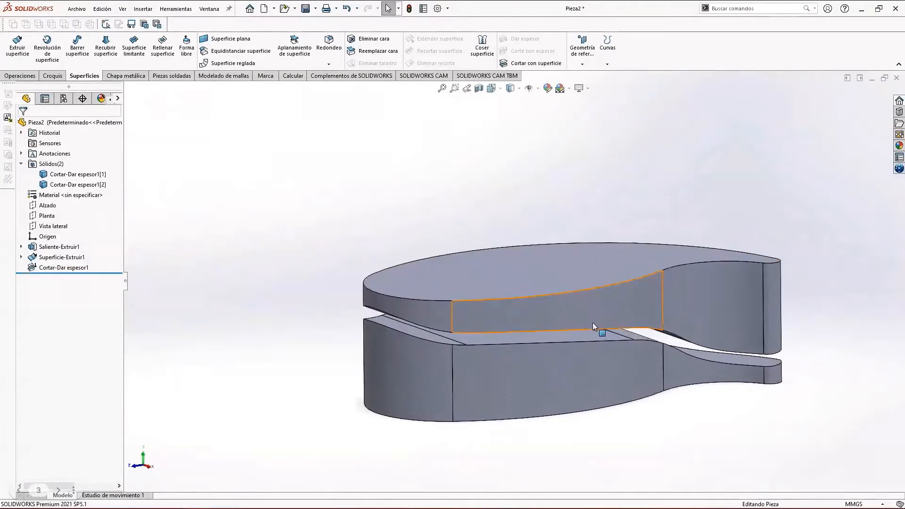
pyautogui.scroll(-2, 575, 314)
pyautogui.hotkey('ctrl', 'z')
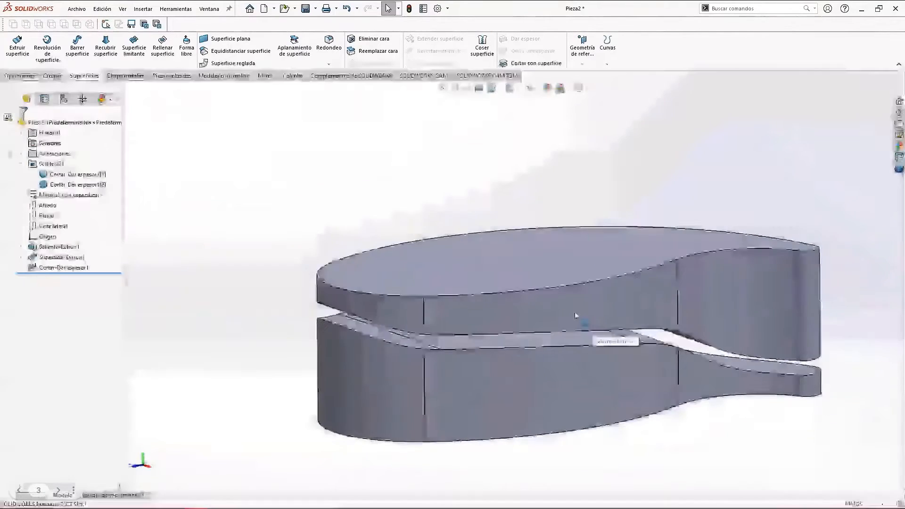
pyautogui.scroll(3, 530, 321)
pyautogui.moveTo(583, 294)
pyautogui.mouseDown(button='middle')
pyautogui.moveTo(584, 312)
pyautogui.moveTo(588, 306)
pyautogui.mouseUp(button='middle')
# Step: Replace the solid's flat top face with the wavy extruded surface
pyautogui.click(367, 53)
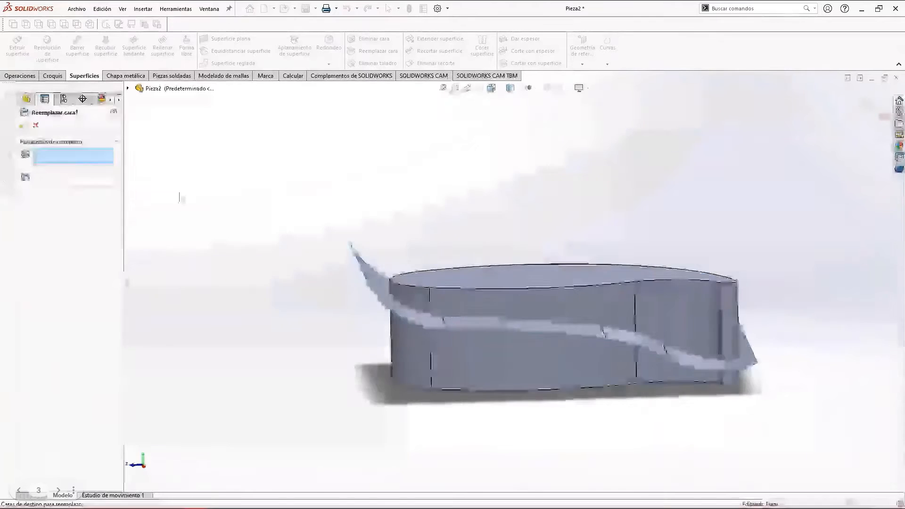
pyautogui.scroll(-2, 528, 316)
pyautogui.click(455, 268)
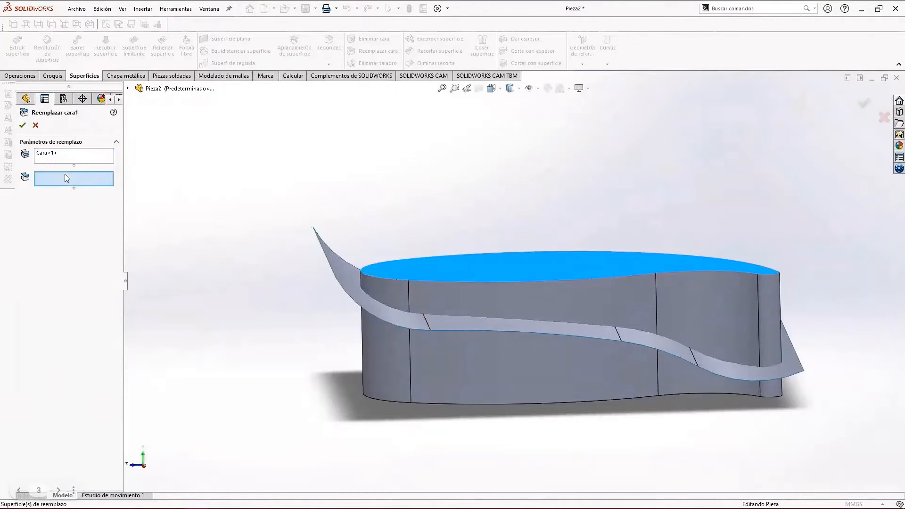
pyautogui.click(358, 297)
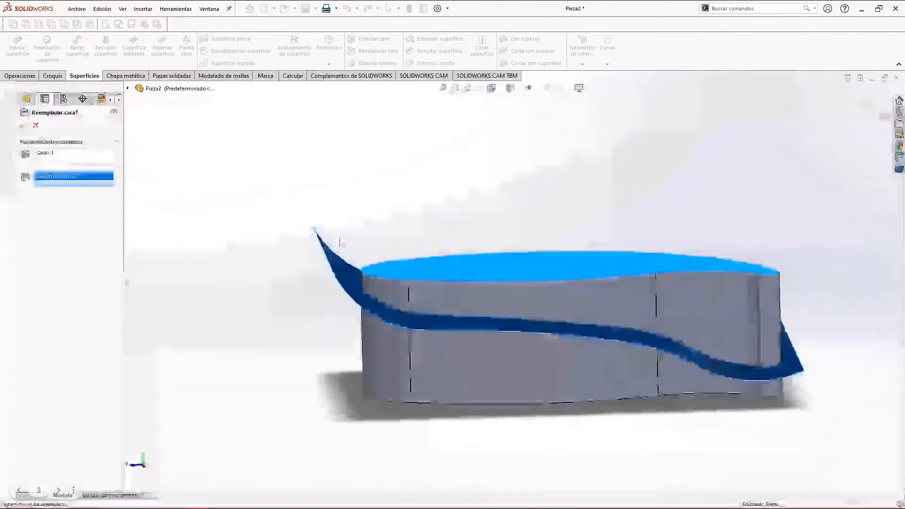
pyautogui.click(22, 125)
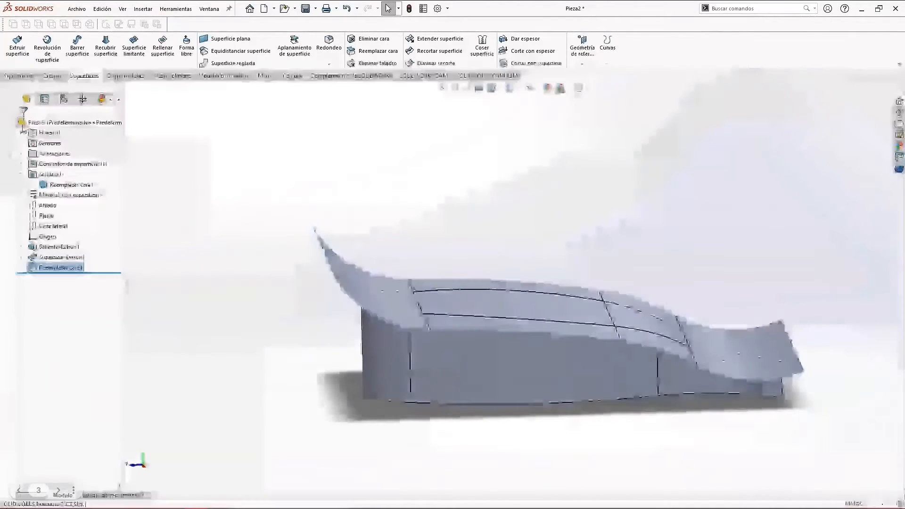
# Step: Inspect the reshaped top of the solid and undo the face replacement
pyautogui.moveTo(677, 343); pyautogui.dragTo(444, 307, button='middle')
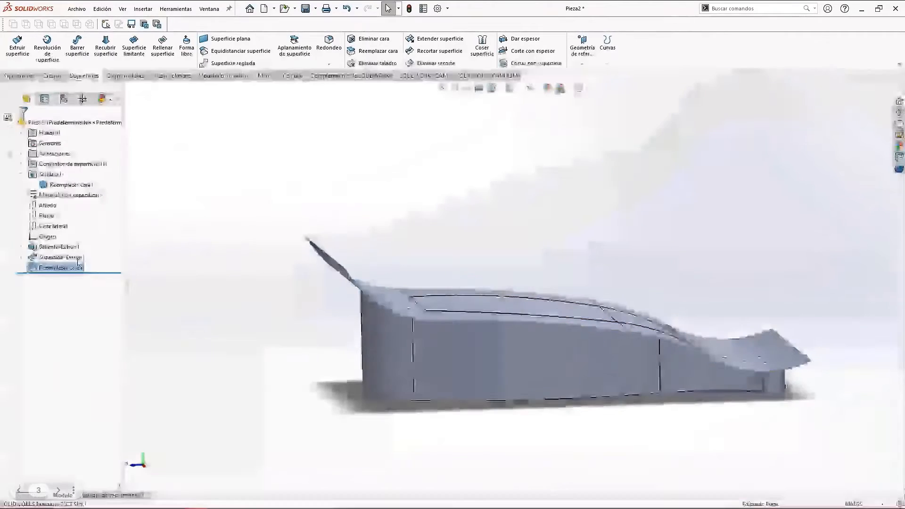
pyautogui.hotkey('ctrl', 'z')
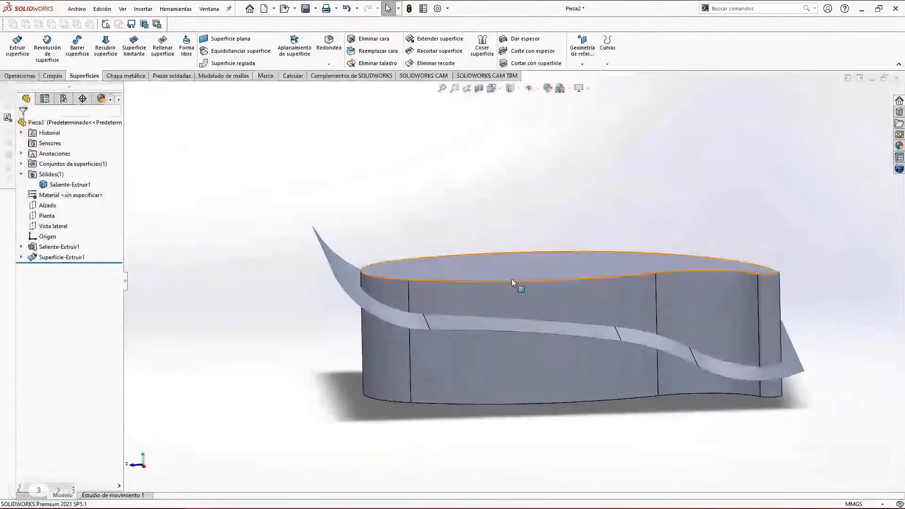
# Step: Cut the solid with the wavy extruded surface, removing the material above it
pyautogui.moveTo(476, 237)
pyautogui.mouseDown(button='middle')
pyautogui.moveTo(494, 240)
pyautogui.moveTo(490, 246)
pyautogui.mouseUp(button='middle')
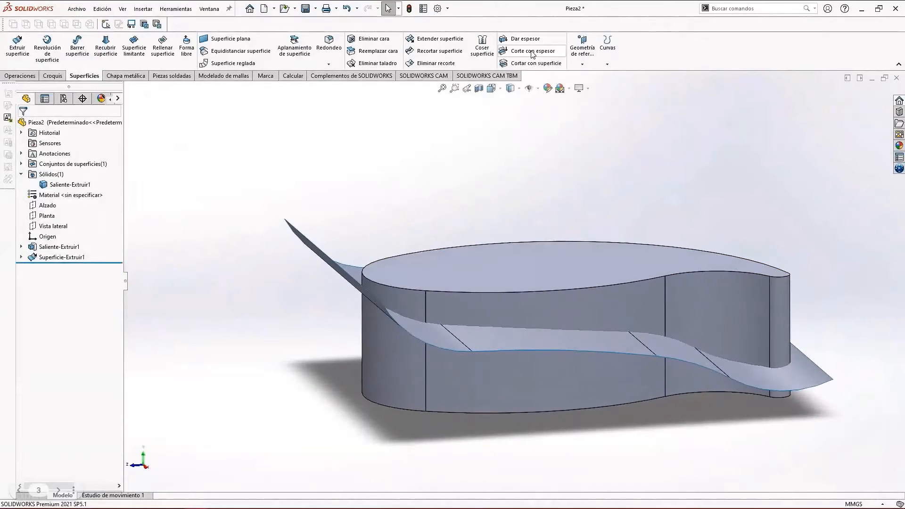
pyautogui.click(544, 66)
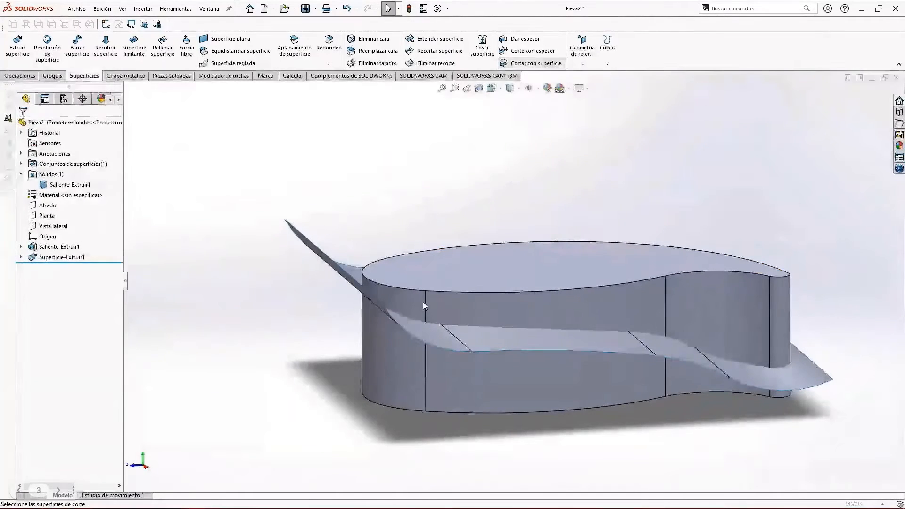
pyautogui.click(398, 319)
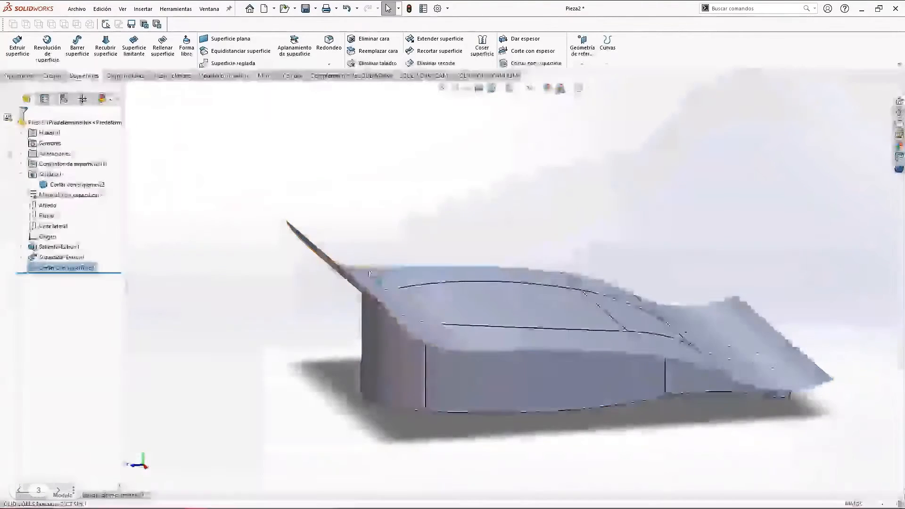
# Step: Hide the wavy extruded surface body so only the solid is displayed
pyautogui.click(361, 275)
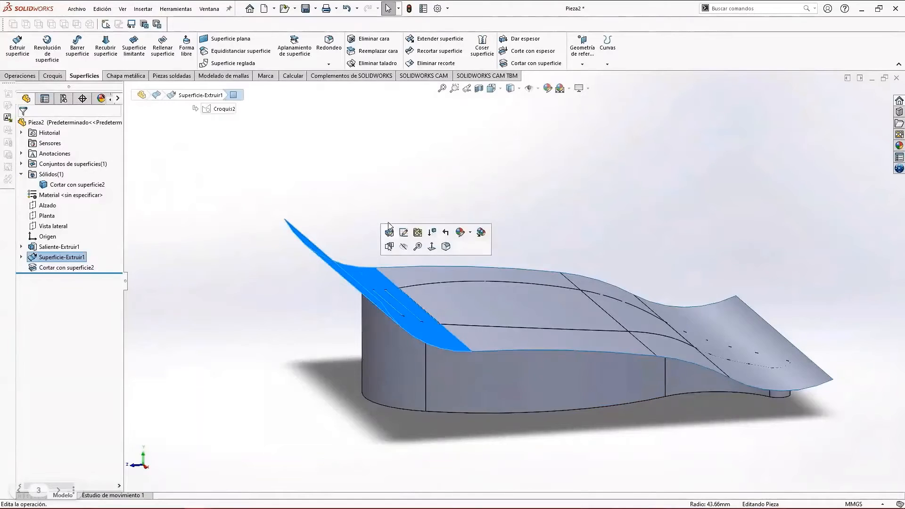
pyautogui.click(363, 273)
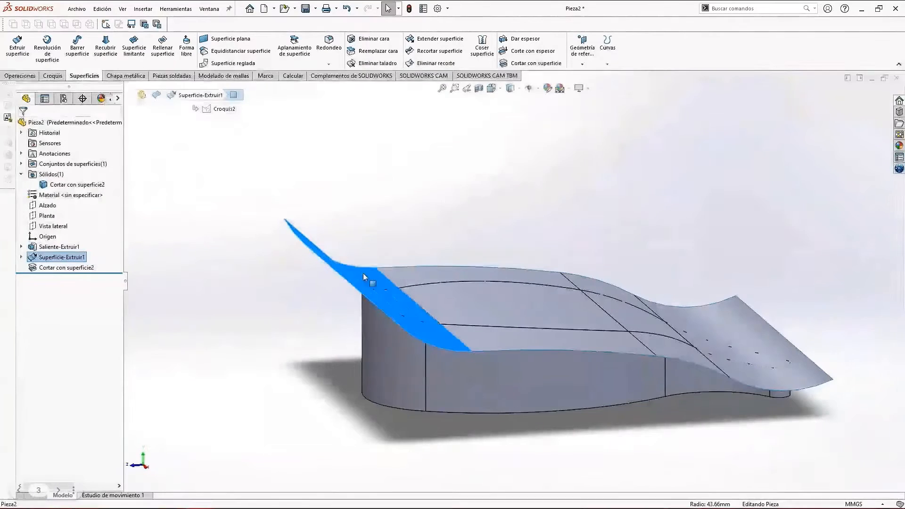
pyautogui.click(414, 237)
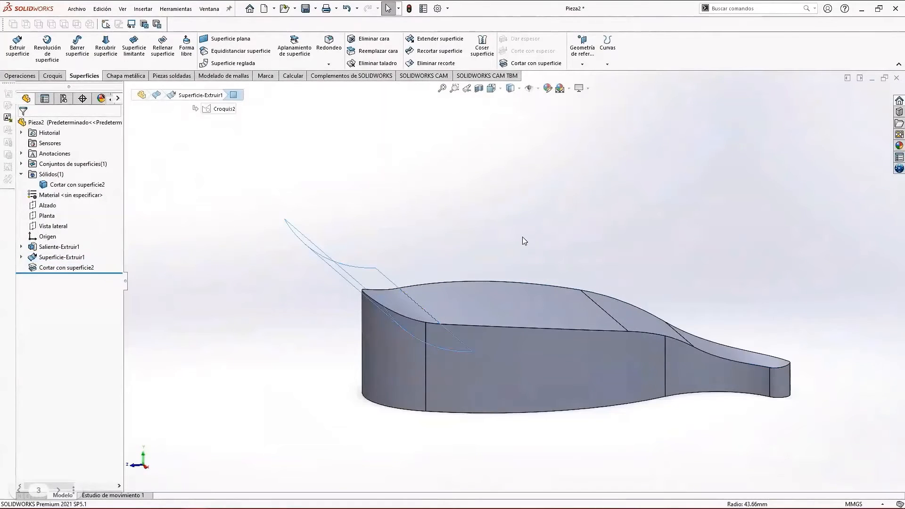
# Step: Sketch a shallow three-point arc with a radius of about 614 mm above the solid in the right-side view
pyautogui.moveTo(521, 241)
pyautogui.mouseDown(button='middle')
pyautogui.moveTo(452, 179)
pyautogui.moveTo(323, 185)
pyautogui.moveTo(228, 251)
pyautogui.moveTo(313, 347)
pyautogui.mouseUp(button='middle')
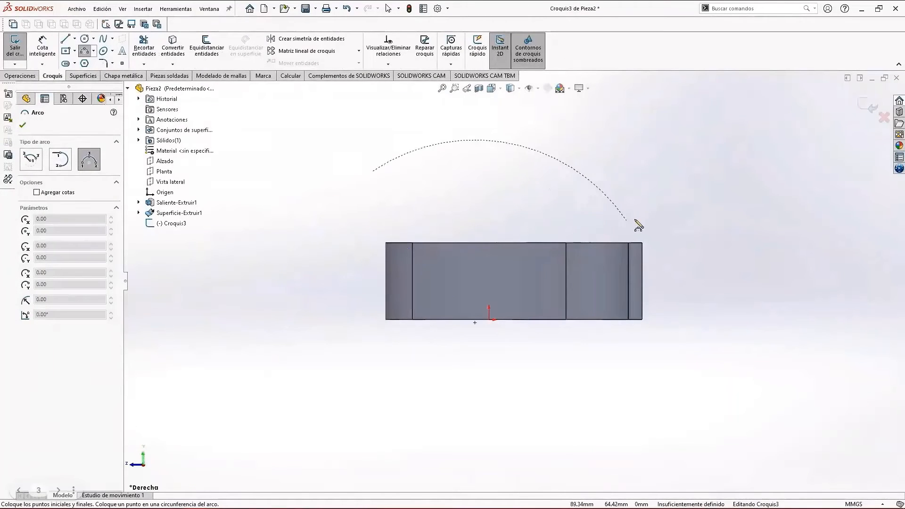
pyautogui.click(650, 220)
pyautogui.click(560, 220)
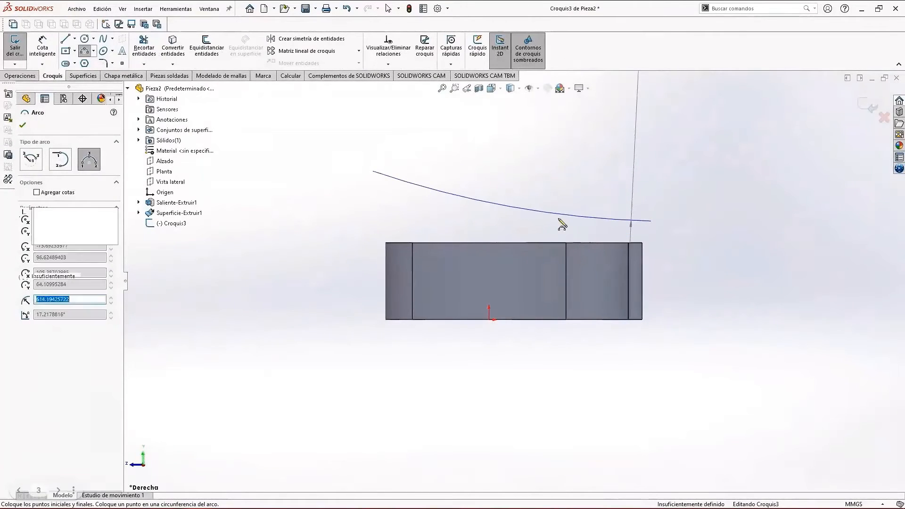
pyautogui.click(23, 125)
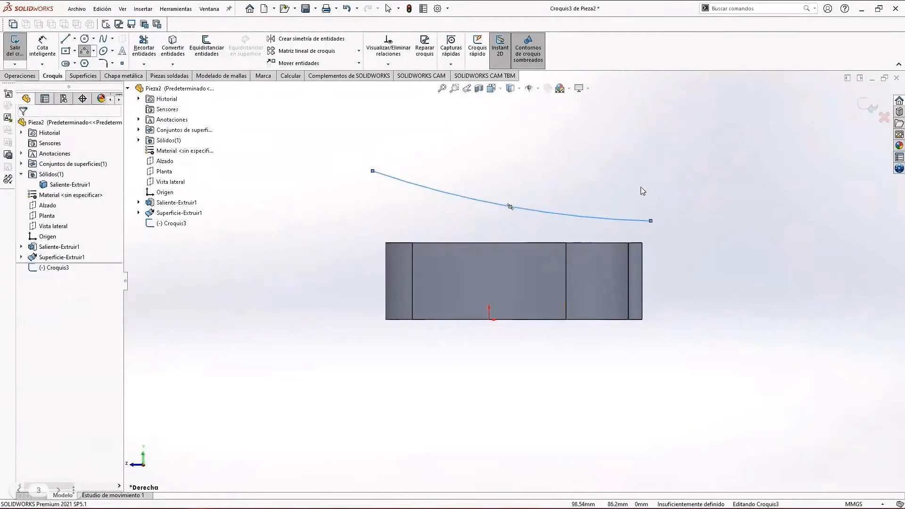
# Step: Extrude the arc sketch as a surface with the mid-plane end condition and a total depth of 156 mm
pyautogui.moveTo(606, 233); pyautogui.dragTo(620, 267, button='middle')
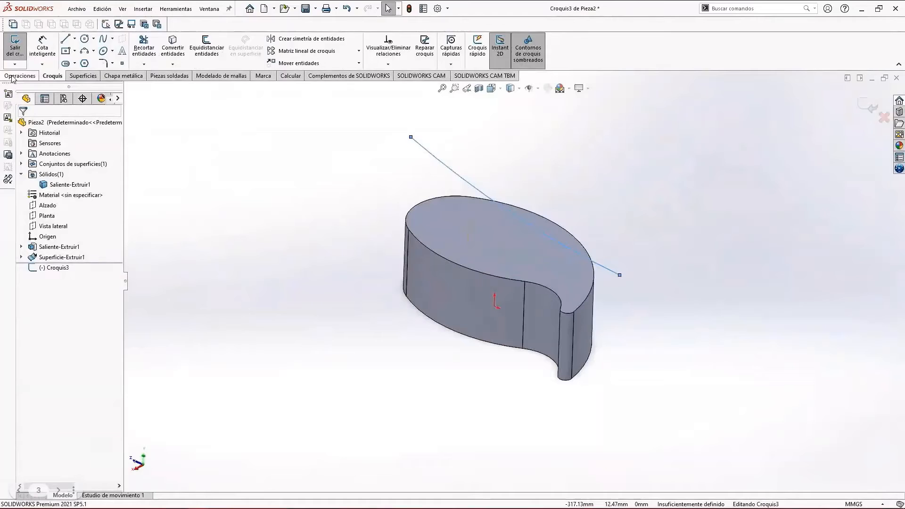
pyautogui.click(19, 76)
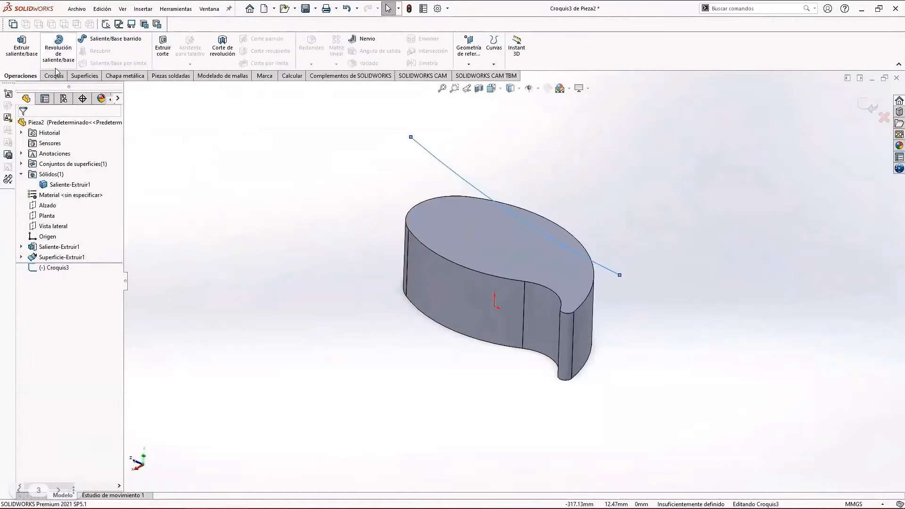
pyautogui.click(84, 76)
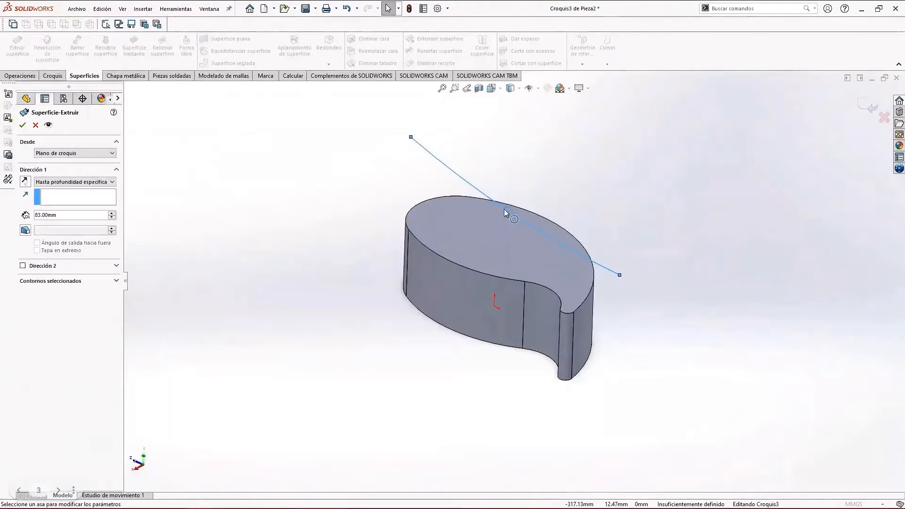
pyautogui.moveTo(508, 220); pyautogui.dragTo(528, 236, button='middle')
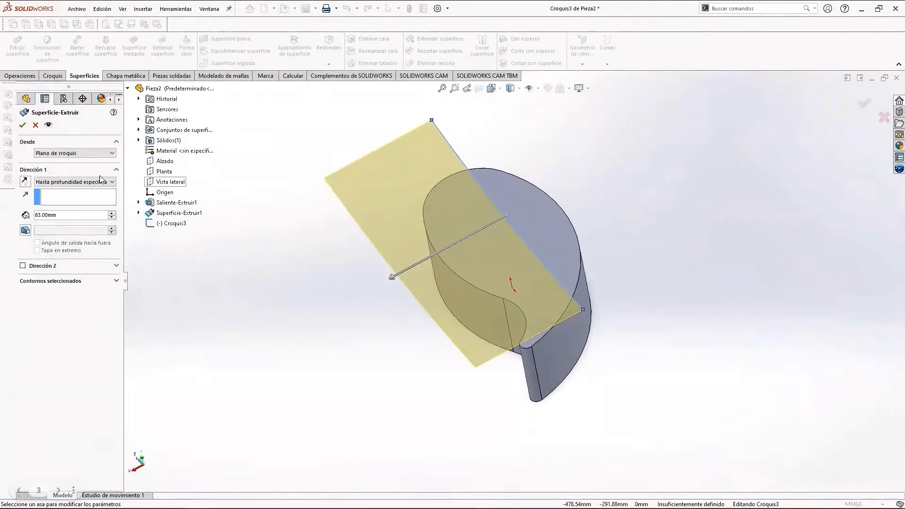
pyautogui.click(74, 181)
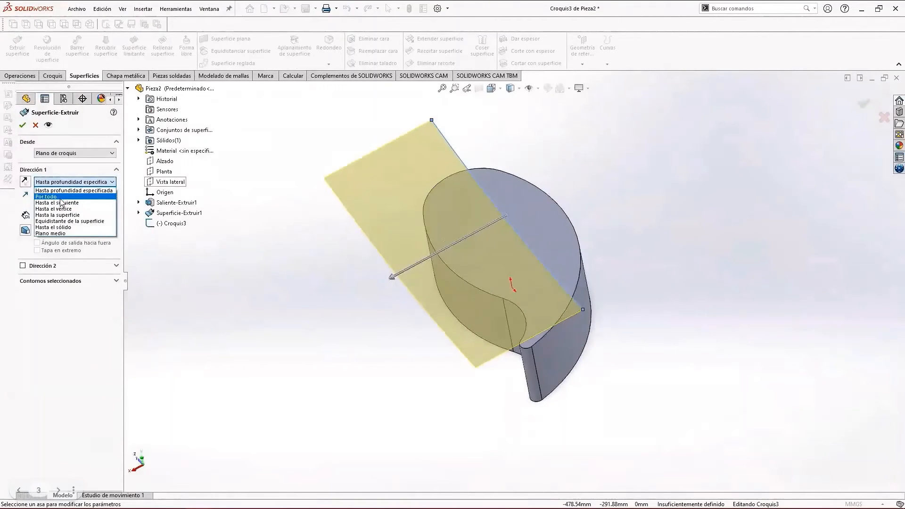
pyautogui.click(50, 233)
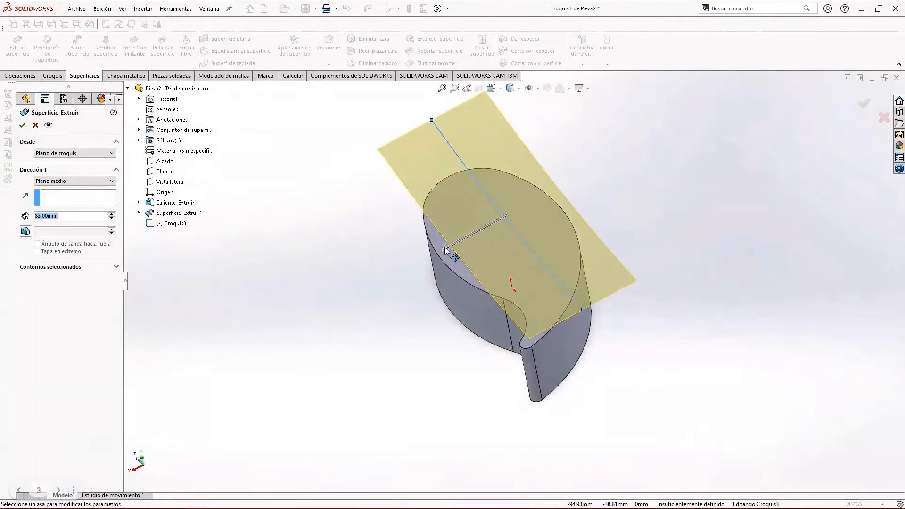
pyautogui.moveTo(446, 249); pyautogui.dragTo(402, 259)
pyautogui.moveTo(579, 292); pyautogui.dragTo(692, 256, button='middle')
pyautogui.click(20, 125)
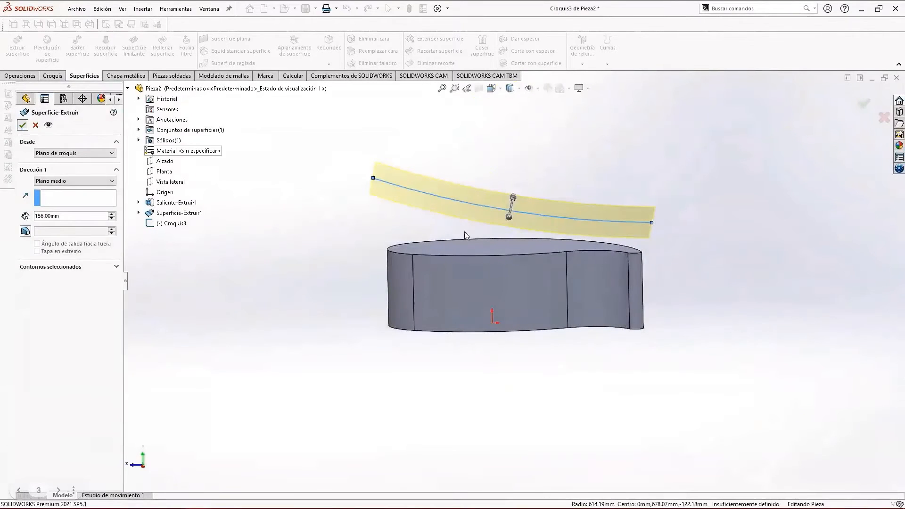
# Step: Replace the solid's top face with the extruded arc surface using Replace Face
pyautogui.moveTo(703, 238); pyautogui.dragTo(606, 206, button='middle')
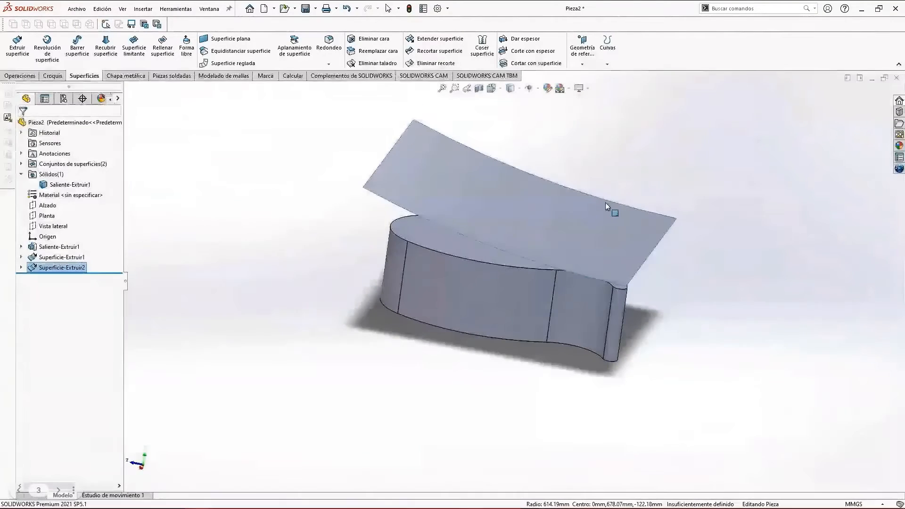
pyautogui.click(383, 56)
pyautogui.scroll(-2, 455, 239)
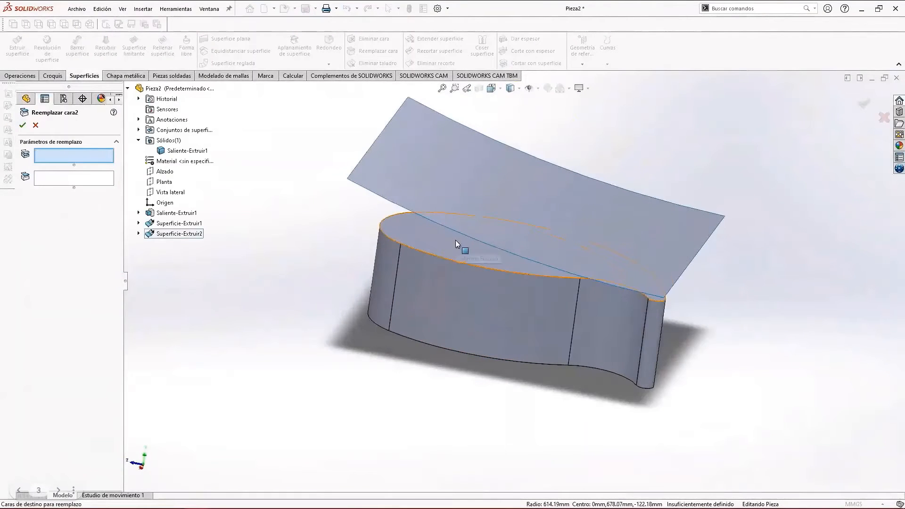
pyautogui.moveTo(457, 231); pyautogui.dragTo(460, 219, button='middle')
pyautogui.click(437, 232)
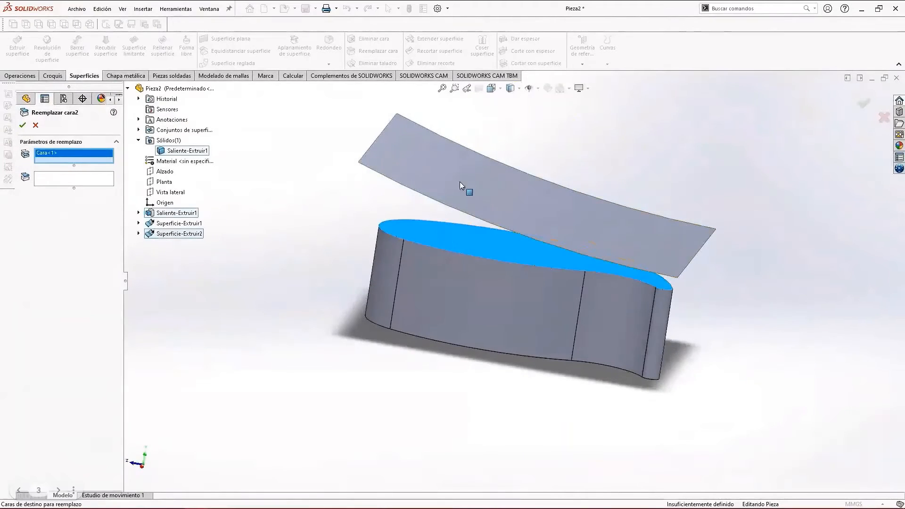
pyautogui.click(90, 182)
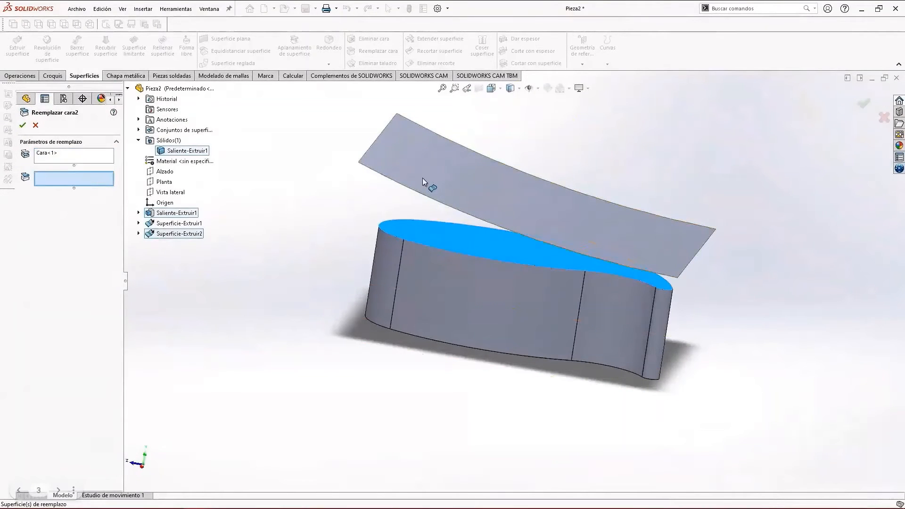
pyautogui.click(423, 179)
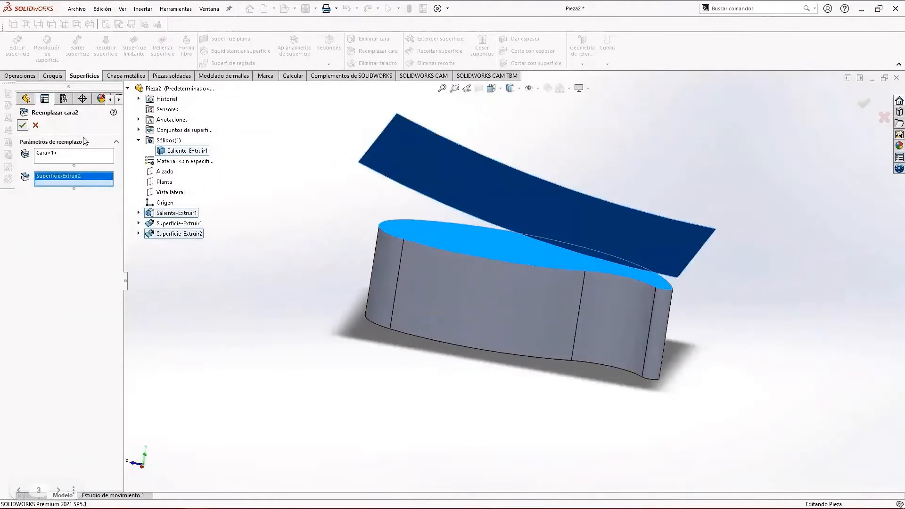
pyautogui.press('Return')
pyautogui.moveTo(342, 201); pyautogui.dragTo(504, 194, button='middle')
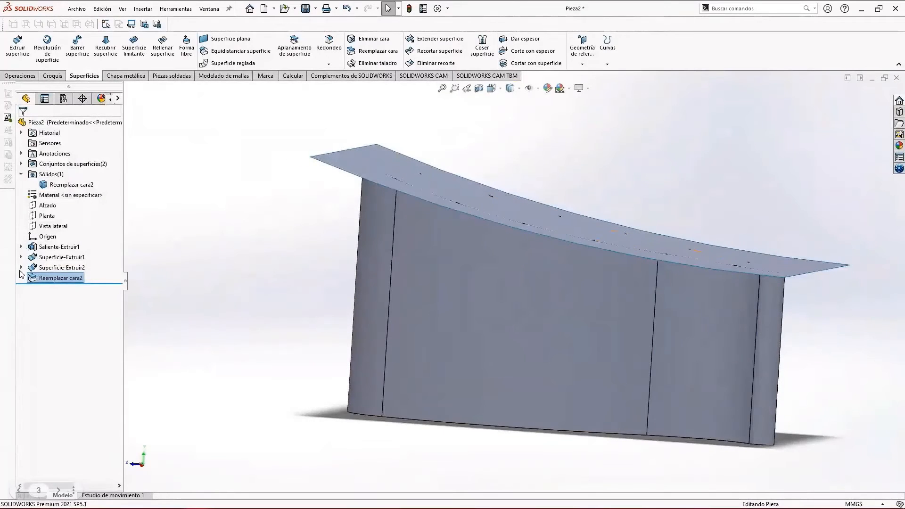
# Step: Edit the arc sketch of the second extruded surface, lowering both endpoints and placing the higher one at about X -79.6, Y 68.5 mm
pyautogui.click(20, 267)
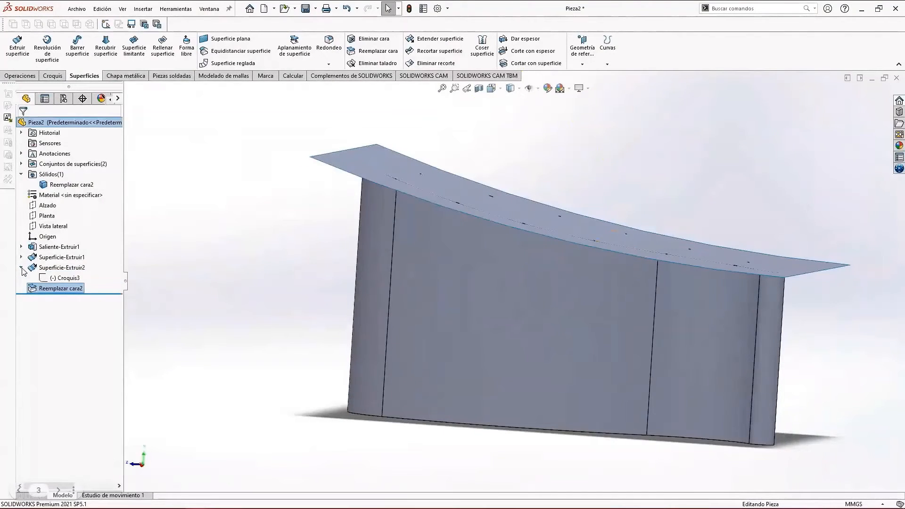
pyautogui.click(54, 278)
pyautogui.click(58, 250)
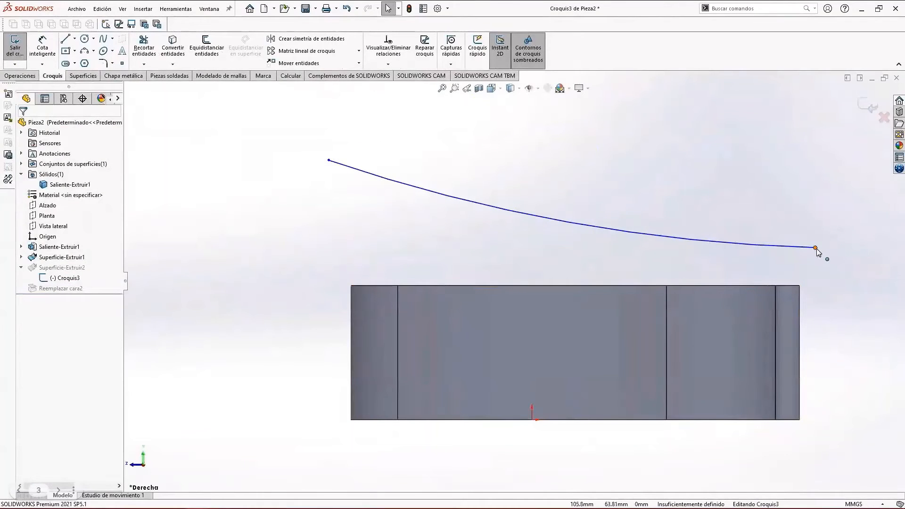
pyautogui.moveTo(815, 247); pyautogui.dragTo(811, 311)
pyautogui.click(329, 161)
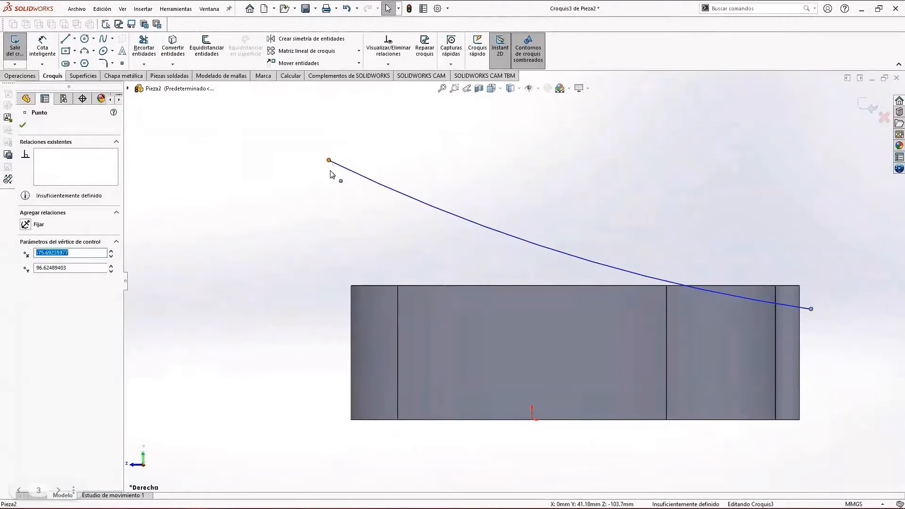
pyautogui.moveTo(329, 162); pyautogui.dragTo(319, 236)
pyautogui.scroll(3, 545, 232)
pyautogui.moveTo(634, 227); pyautogui.dragTo(614, 242, button='middle')
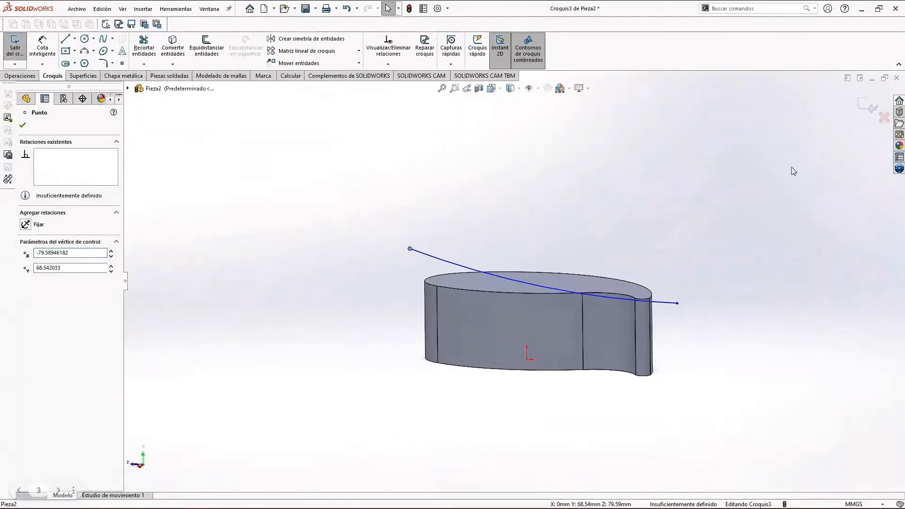
pyautogui.click(869, 100)
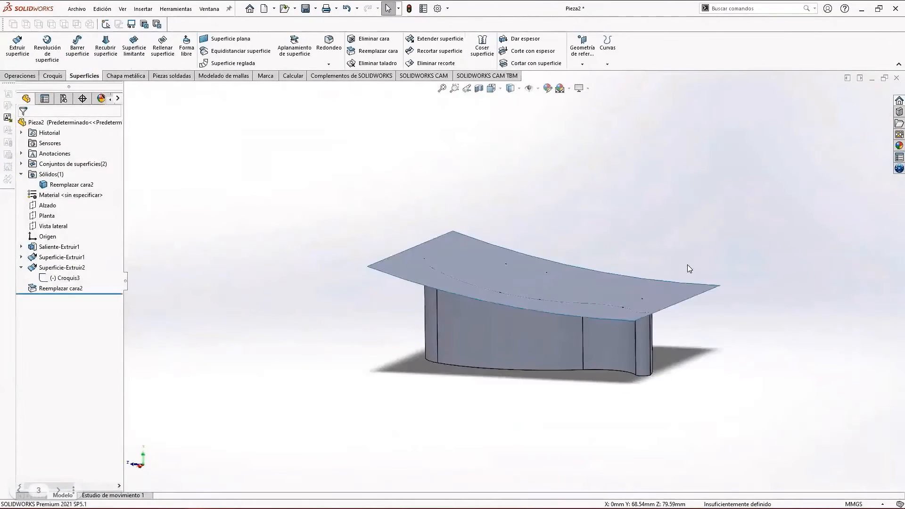
# Step: Hide the extruded arc surface body so only the solid with its curved top is displayed
pyautogui.moveTo(649, 261); pyautogui.dragTo(634, 285, button='middle')
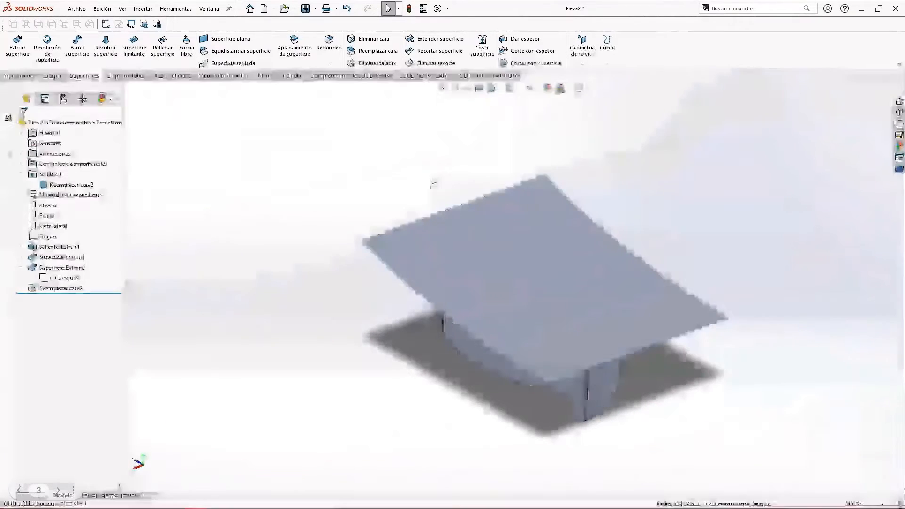
pyautogui.click(422, 240)
pyautogui.click(464, 212)
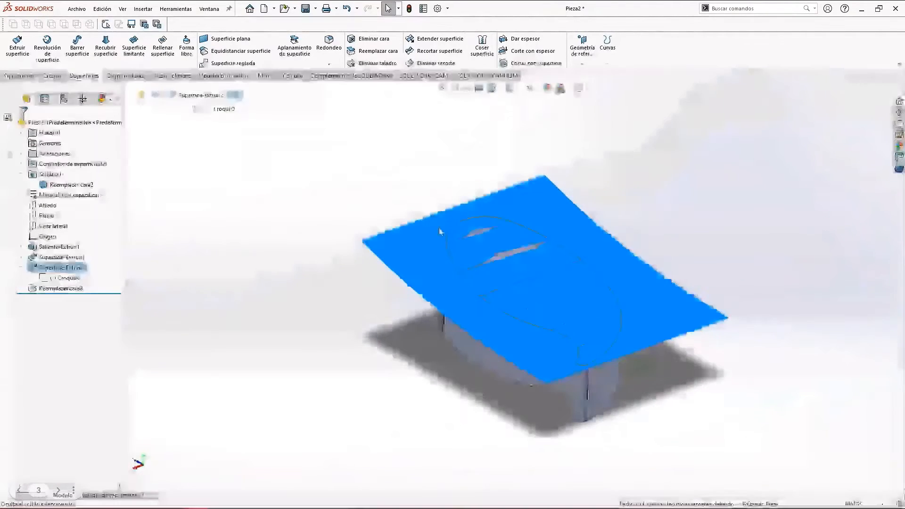
pyautogui.click(422, 243)
pyautogui.moveTo(423, 243); pyautogui.dragTo(622, 321, button='middle')
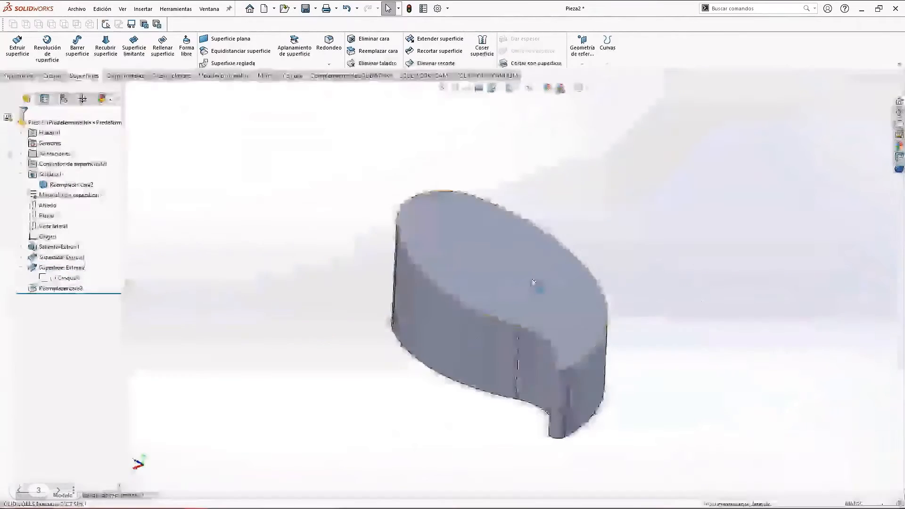
# Step: Try deleting the solid's curved top face with Delete Face, and undo the deletion
pyautogui.click(462, 241)
pyautogui.press('Return')
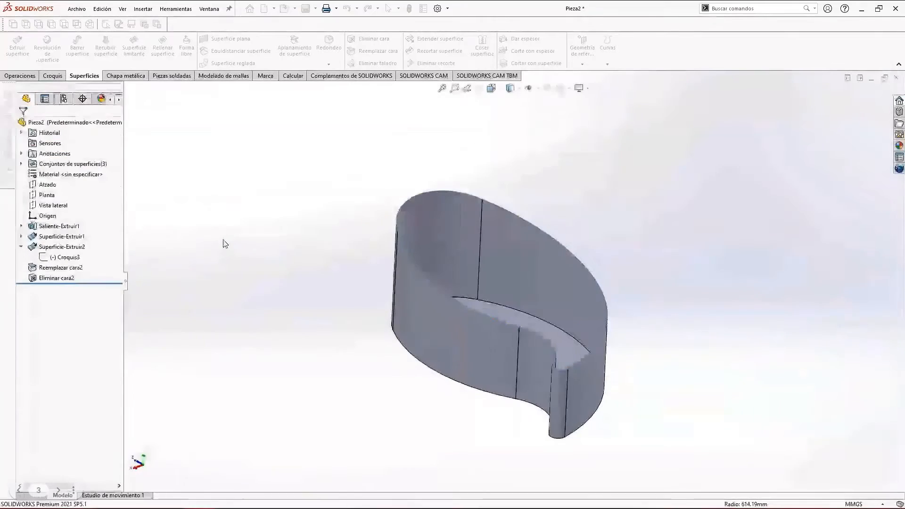
pyautogui.moveTo(646, 324)
pyautogui.mouseDown(button='middle')
pyautogui.moveTo(581, 319)
pyautogui.moveTo(636, 323)
pyautogui.moveTo(635, 332)
pyautogui.mouseUp(button='middle')
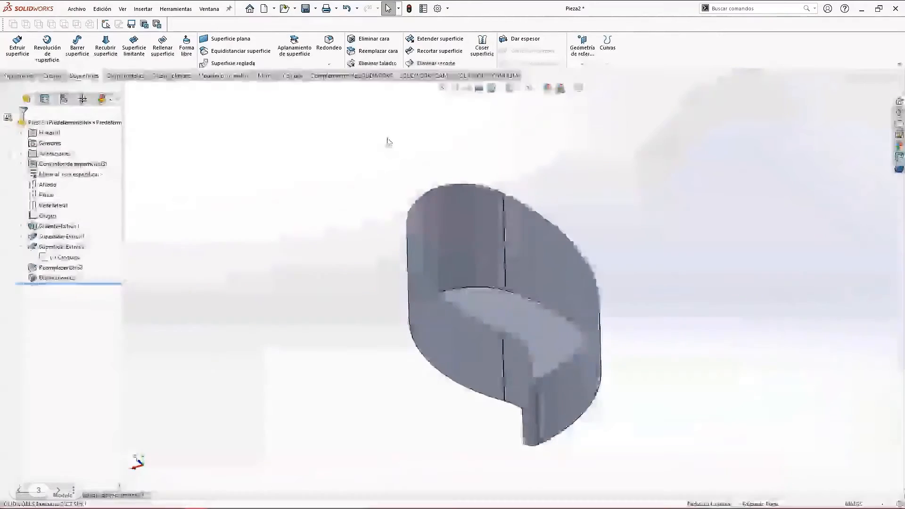
pyautogui.hotkey('ctrl', 'z')
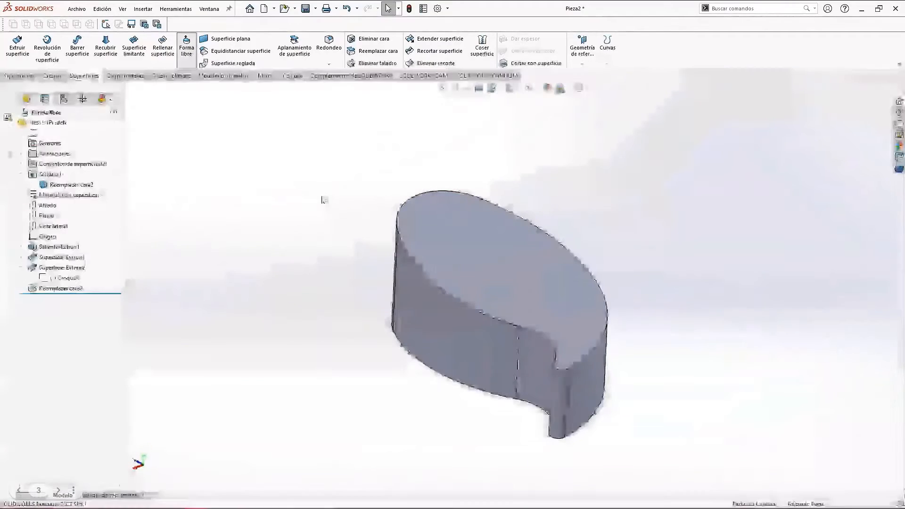
# Step: Begin a Freeform feature on the solid's curved top face and set the preview mesh density to 7
pyautogui.click(490, 255)
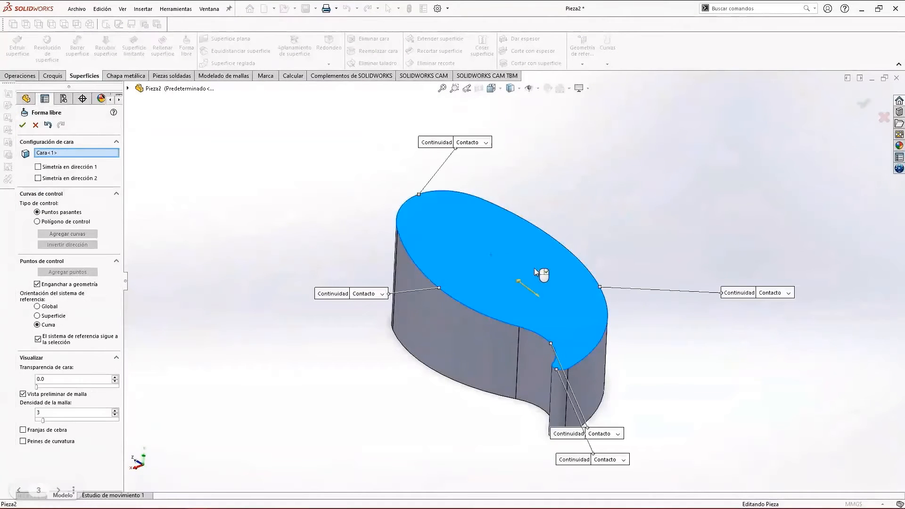
pyautogui.scroll(-2, 602, 340)
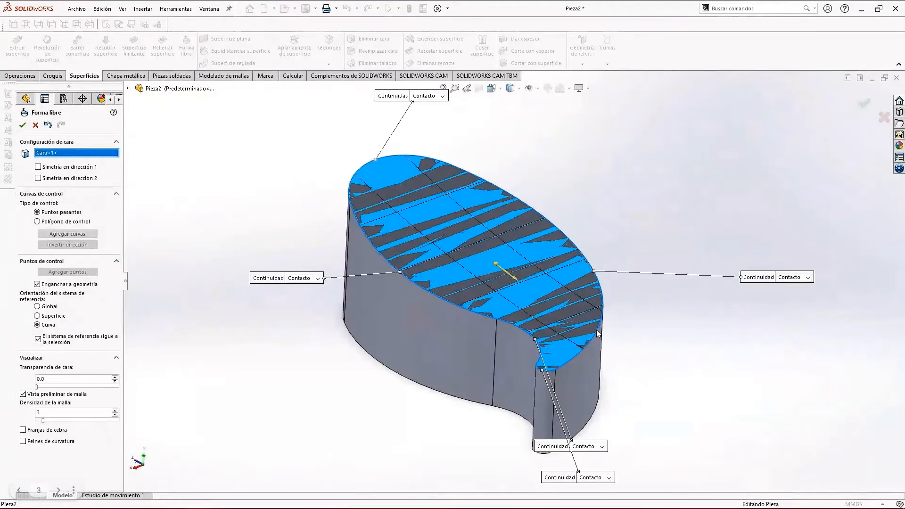
pyautogui.scroll(-2, 596, 330)
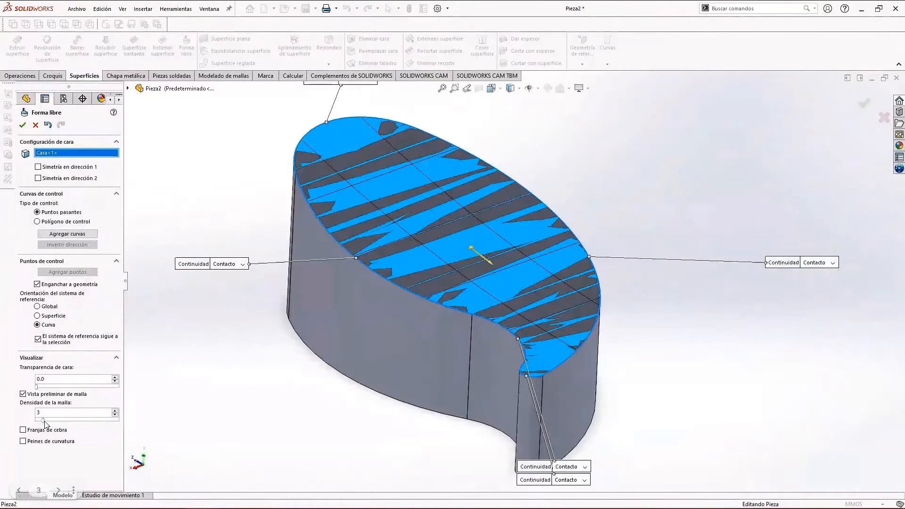
pyautogui.moveTo(50, 419); pyautogui.dragTo(58, 419)
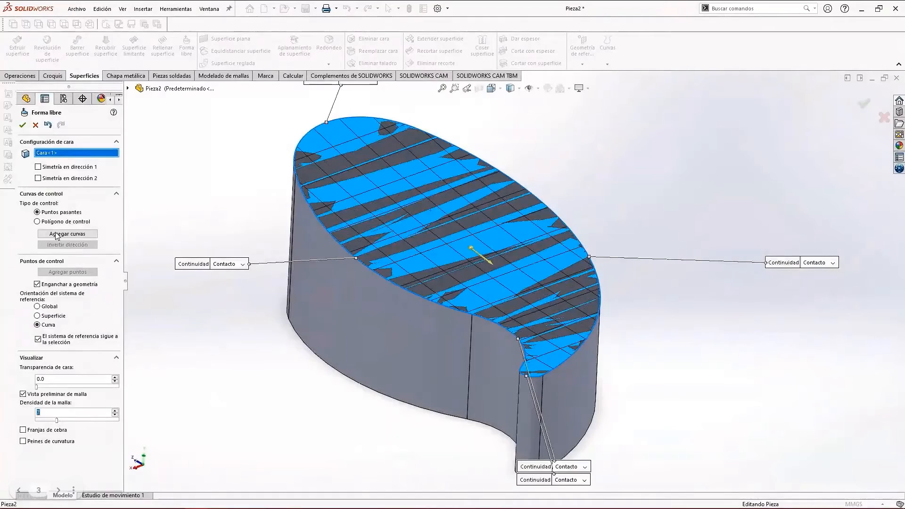
# Step: Try symmetry in direction 1 for the freeform face, and enable only symmetry in direction 2 instead
pyautogui.click(44, 167)
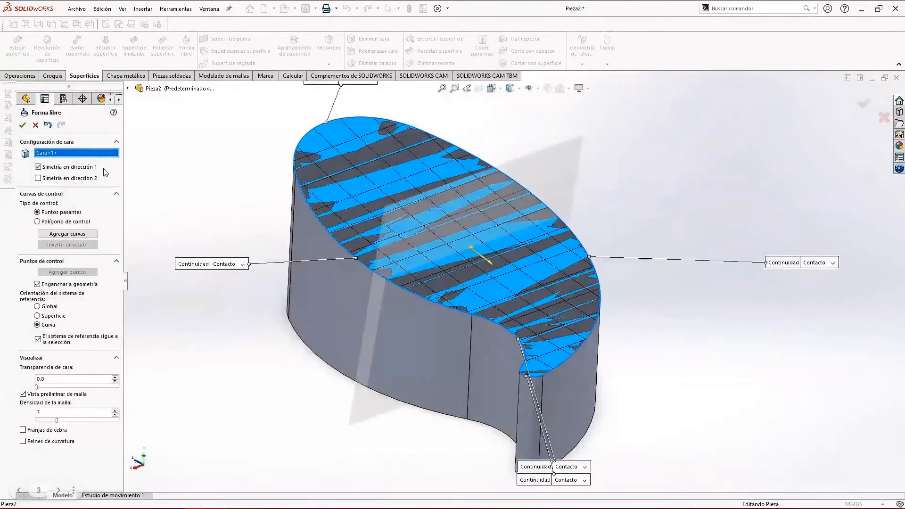
pyautogui.click(74, 168)
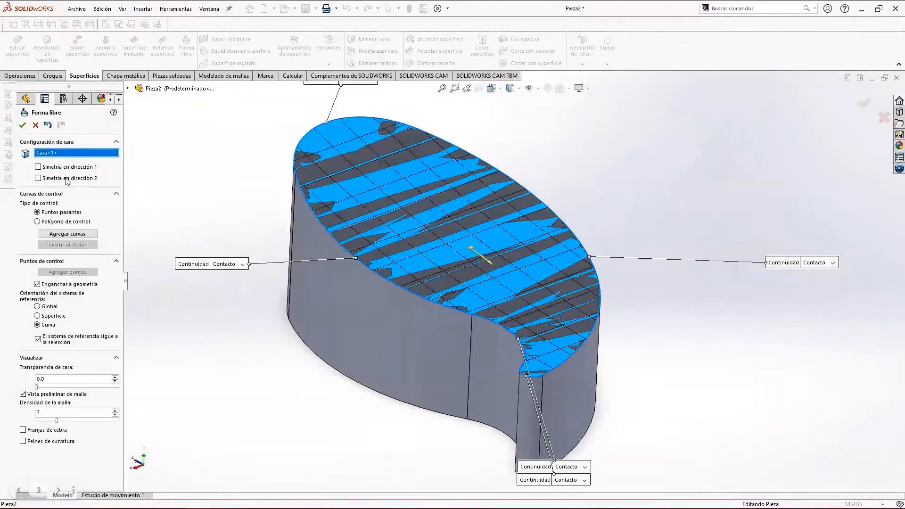
pyautogui.click(68, 179)
pyautogui.moveTo(705, 393)
pyautogui.mouseDown(button='middle')
pyautogui.moveTo(718, 382)
pyautogui.moveTo(721, 391)
pyautogui.mouseUp(button='middle')
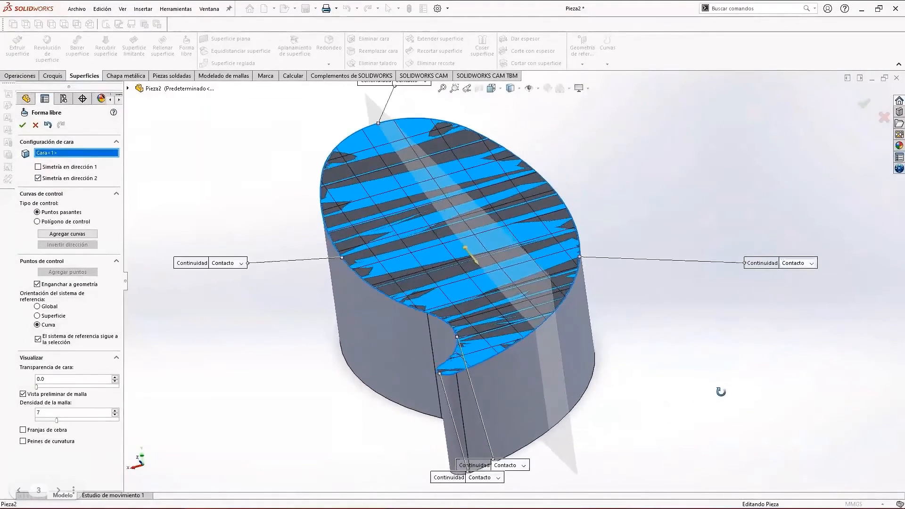
# Step: Add control curves across the width of the freeform top face
pyautogui.click(65, 233)
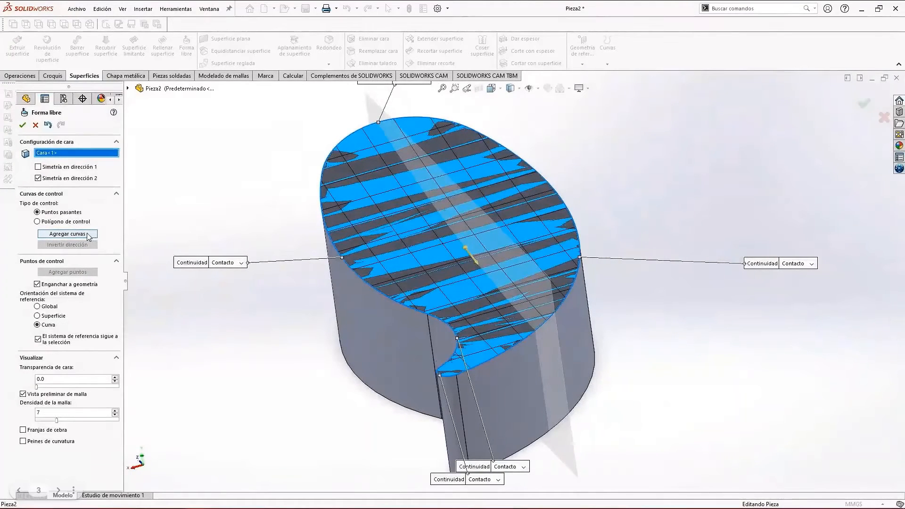
pyautogui.click(359, 156)
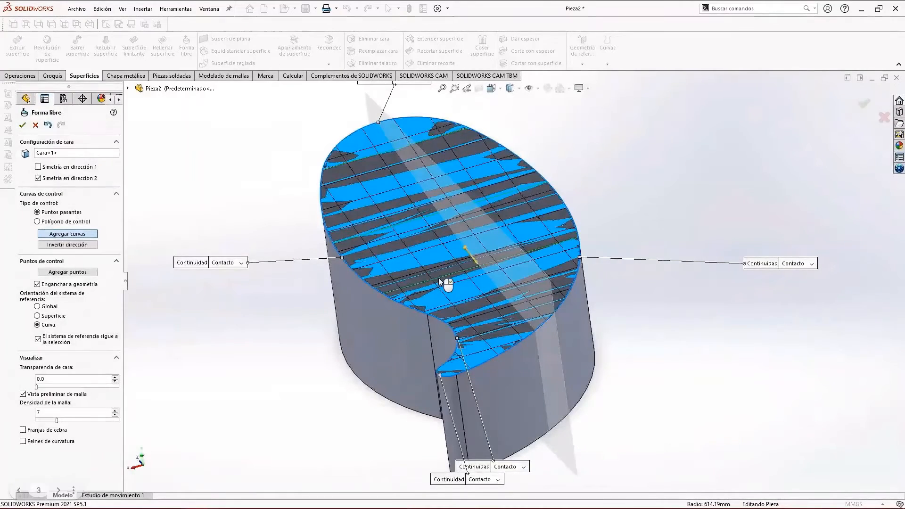
pyautogui.scroll(-2, 443, 278)
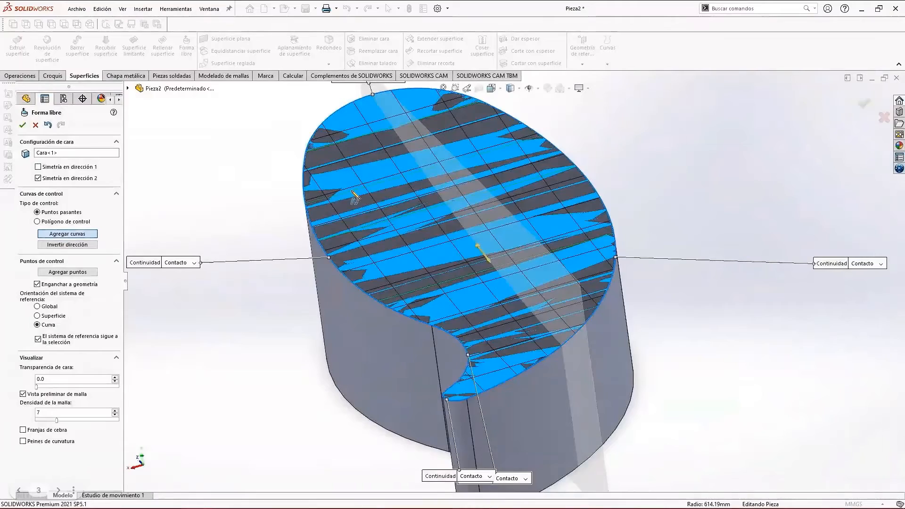
# Step: Add mirrored control points along the control curves on the freeform top face
pyautogui.click(69, 273)
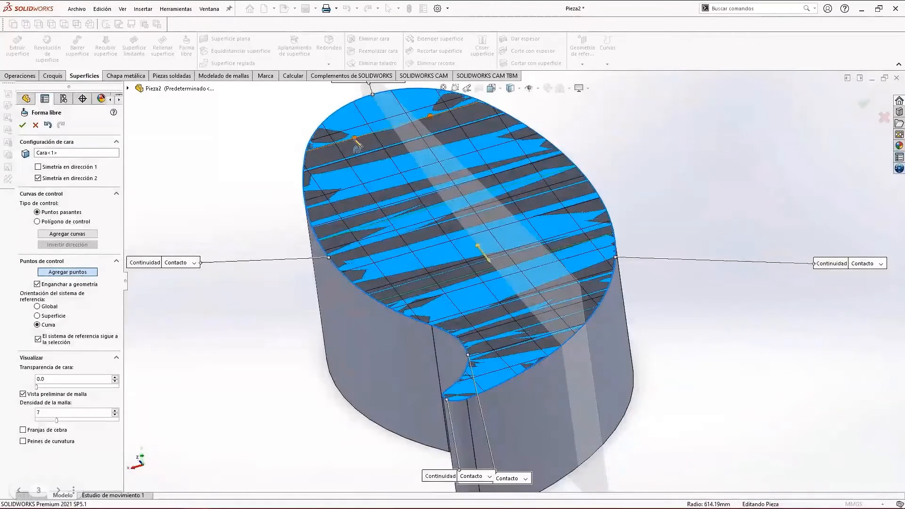
pyautogui.click(353, 138)
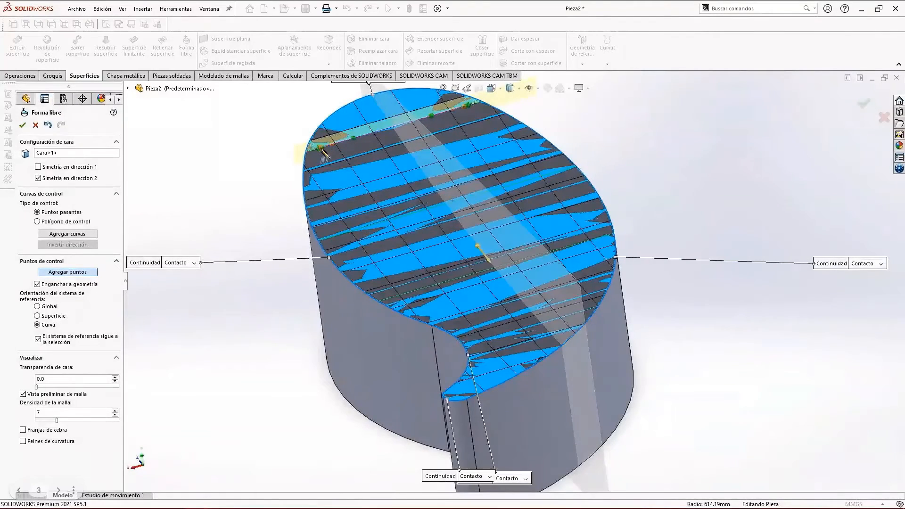
pyautogui.rightClick(355, 143)
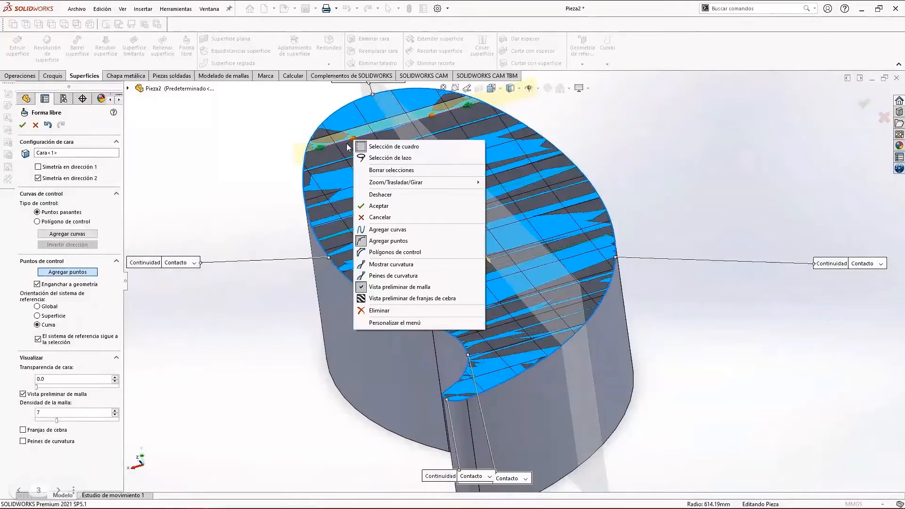
pyautogui.click(379, 206)
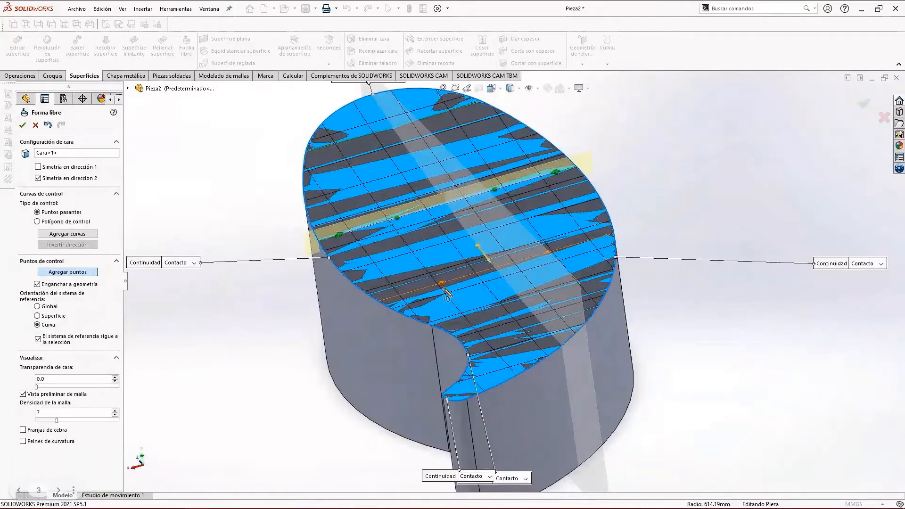
pyautogui.click(445, 292)
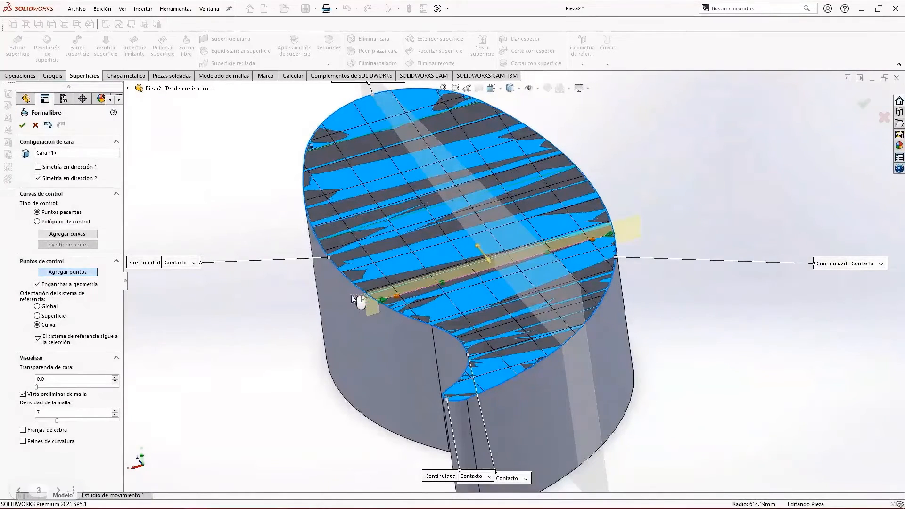
# Step: Shift the rim-side control point on the control curve nearest the notch to about 1.56 mm and -0.01 mm
pyautogui.scroll(-6, 392, 306)
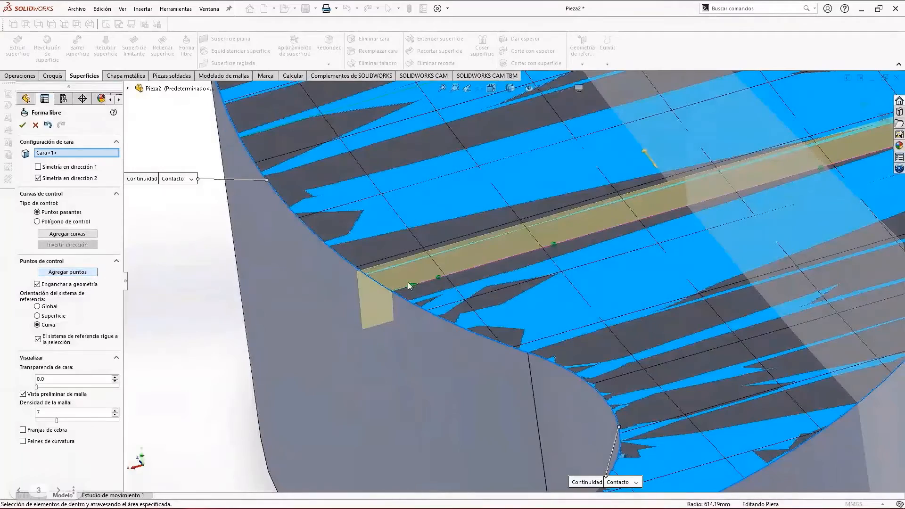
pyautogui.click(392, 286)
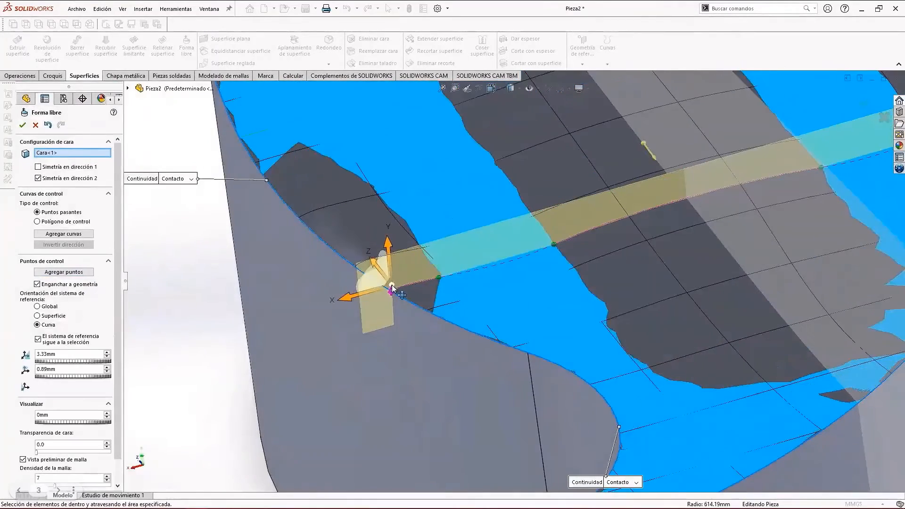
pyautogui.moveTo(392, 286); pyautogui.dragTo(406, 288)
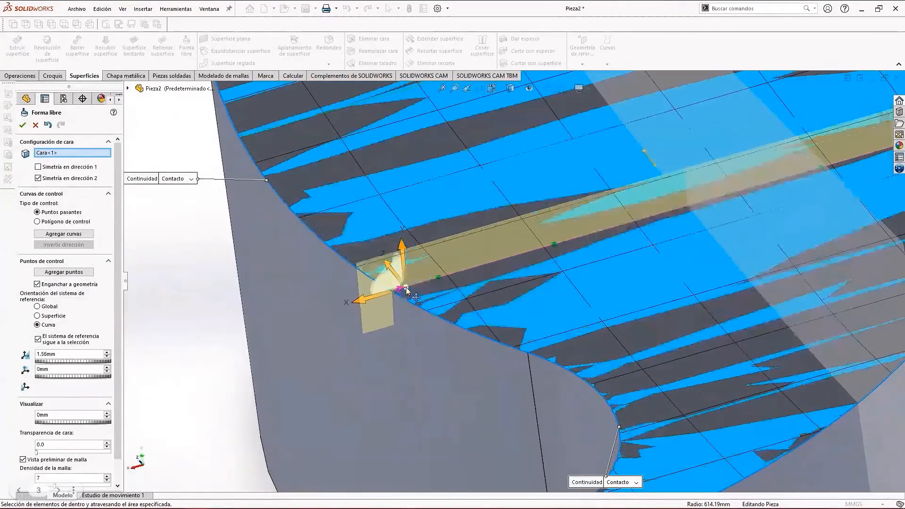
pyautogui.scroll(10, 406, 289)
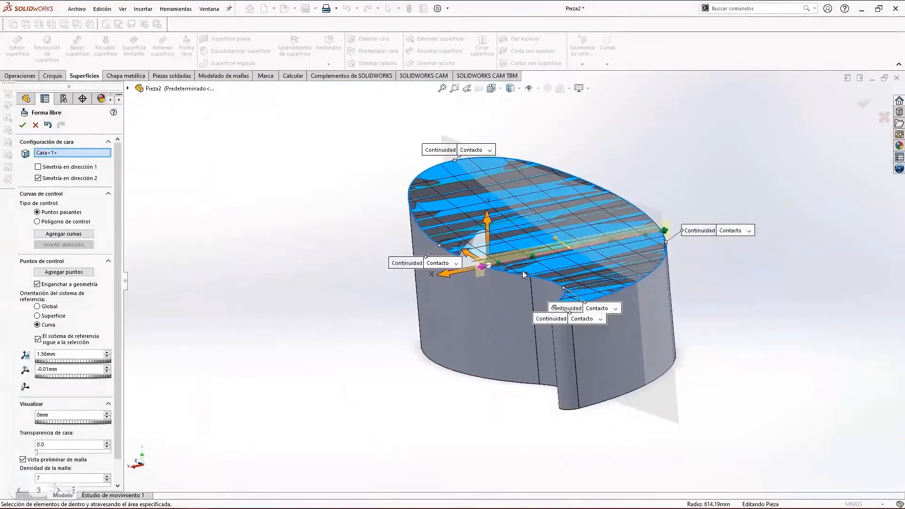
# Step: Raise the inner control points of the curve nearest the notch to about 3.81 mm and 2.88 mm
pyautogui.scroll(-4, 528, 255)
pyautogui.moveTo(535, 258); pyautogui.dragTo(532, 240)
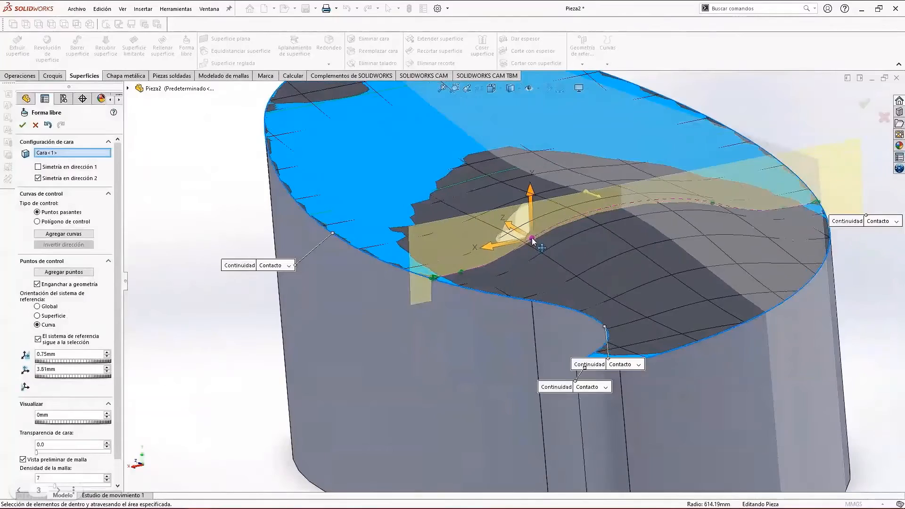
pyautogui.moveTo(460, 272); pyautogui.dragTo(459, 255)
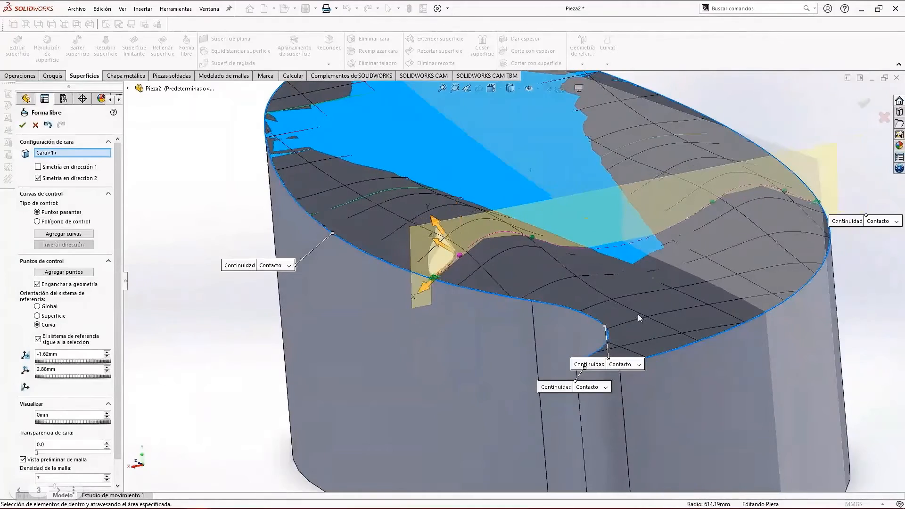
# Step: Fine-tune the rim-side control point of the curve nearest the notch to about -0.05 mm in X and 0.27 mm in Y
pyautogui.moveTo(638, 313); pyautogui.dragTo(657, 300, button='middle')
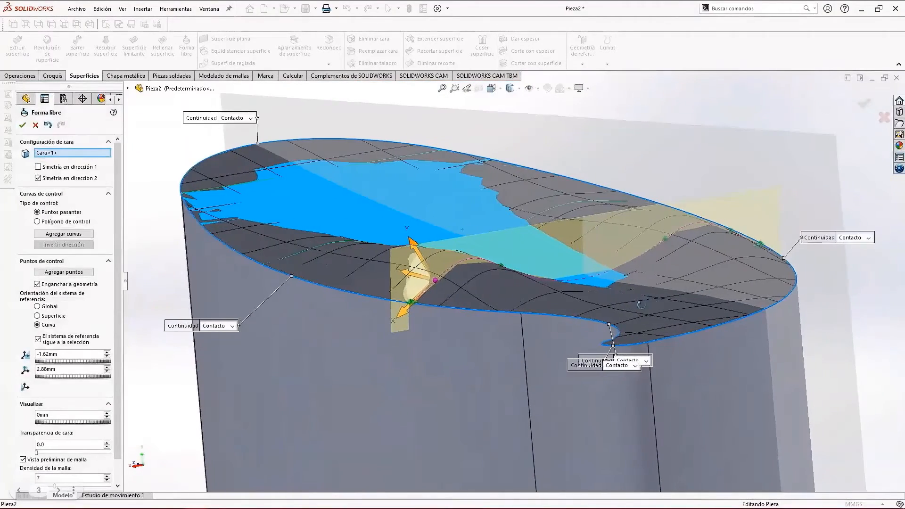
pyautogui.scroll(3, 533, 311)
pyautogui.scroll(-3, 514, 302)
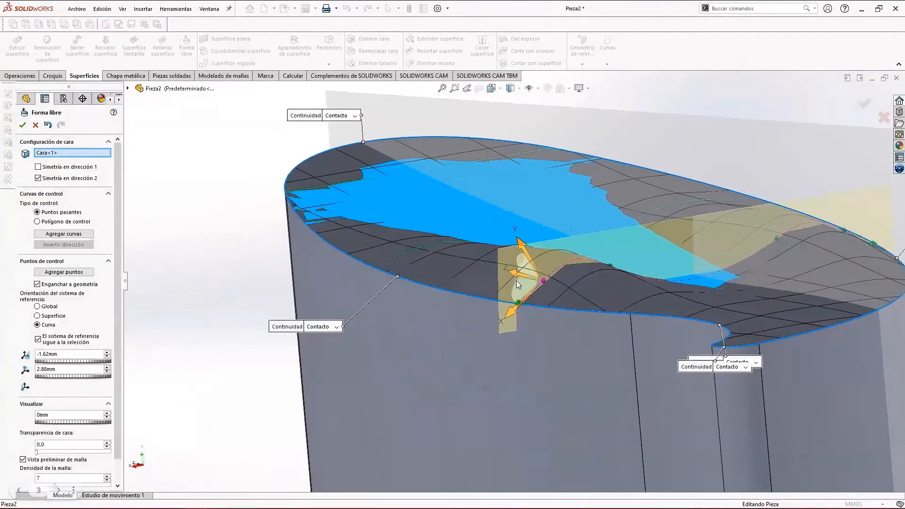
pyautogui.moveTo(518, 302); pyautogui.dragTo(533, 299)
pyautogui.moveTo(635, 329); pyautogui.dragTo(473, 370, button='middle')
pyautogui.scroll(-6, 627, 278)
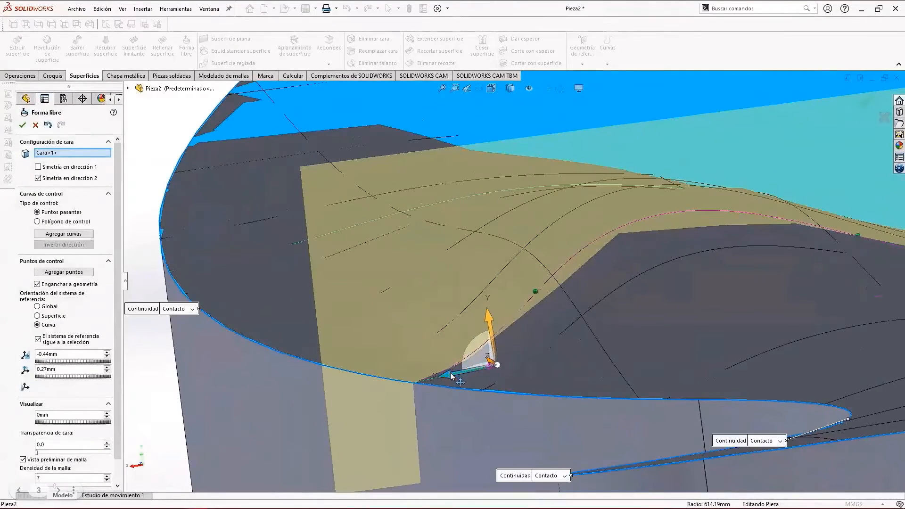
pyautogui.moveTo(451, 375); pyautogui.dragTo(439, 376)
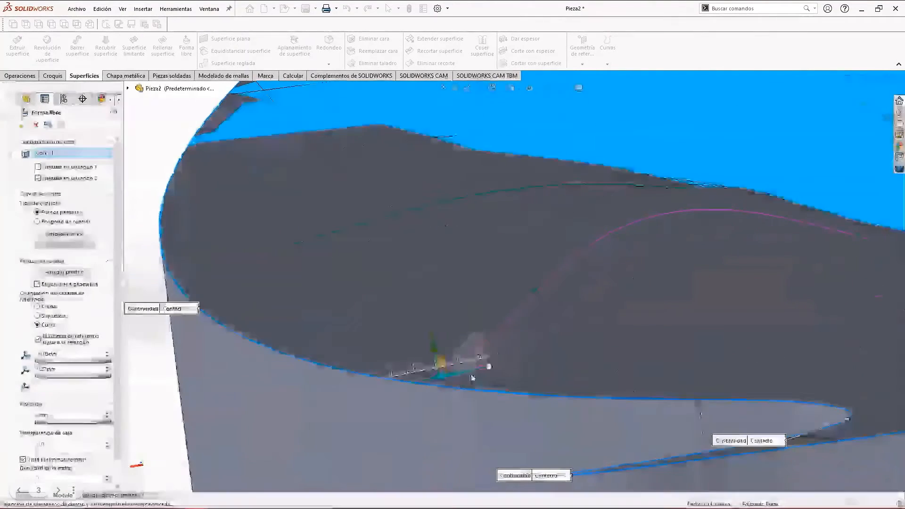
pyautogui.scroll(3, 624, 350)
pyautogui.moveTo(627, 349); pyautogui.dragTo(639, 353, button='middle')
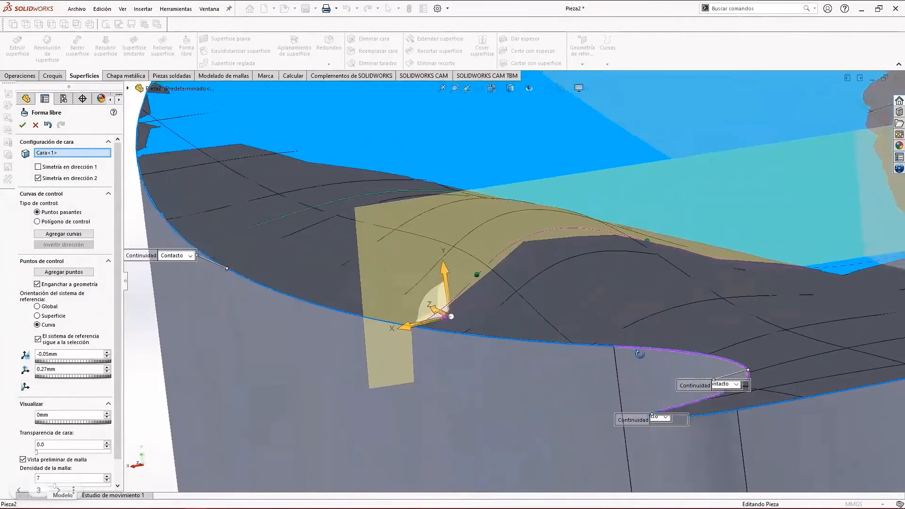
# Step: Move the control point next to the rim on the same curve to about -2.27 mm and 2.97 mm
pyautogui.click(474, 273)
pyautogui.moveTo(475, 273); pyautogui.dragTo(474, 268)
pyautogui.scroll(3, 671, 321)
pyautogui.moveTo(721, 302); pyautogui.dragTo(736, 321, button='middle')
pyautogui.scroll(4, 640, 273)
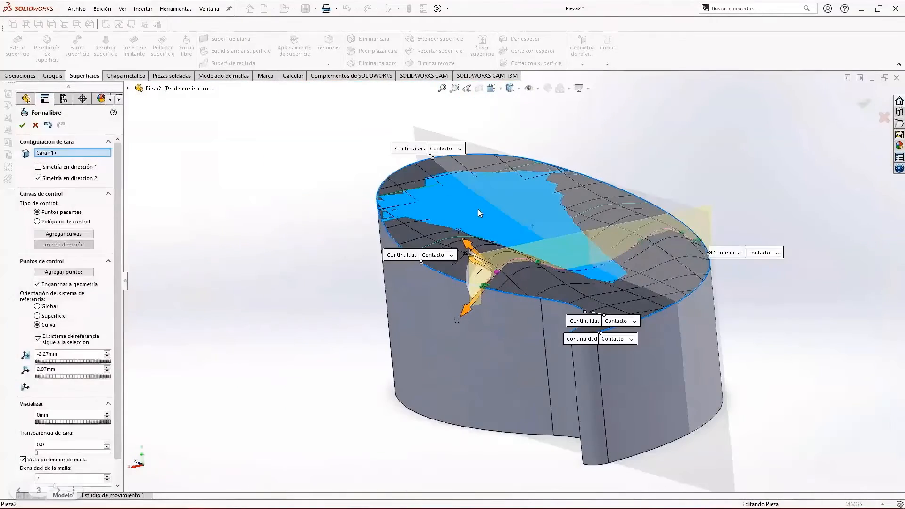
# Step: Select the middle control curve and raise its inner control point to about 10 mm
pyautogui.scroll(-5, 477, 208)
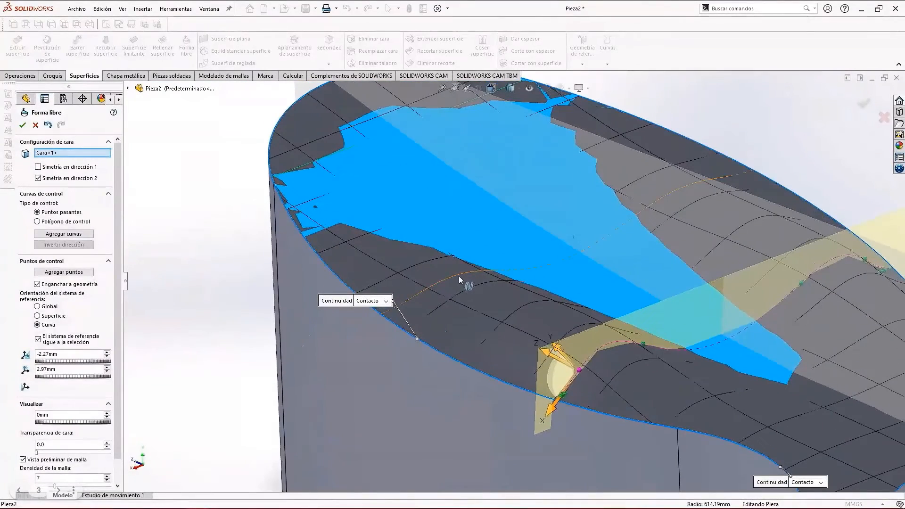
pyautogui.click(458, 275)
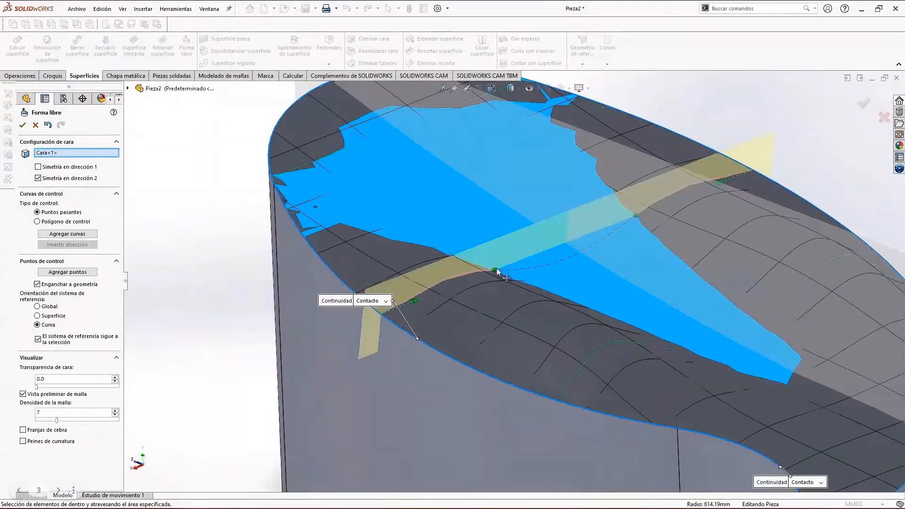
pyautogui.moveTo(496, 268); pyautogui.dragTo(492, 256)
pyautogui.moveTo(623, 350); pyautogui.dragTo(583, 296, button='middle')
pyautogui.moveTo(521, 282); pyautogui.dragTo(519, 255)
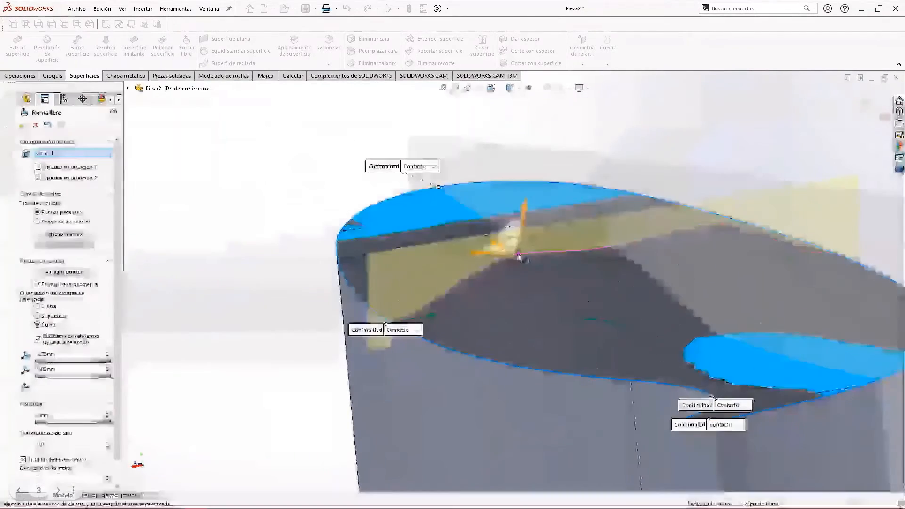
pyautogui.moveTo(543, 296); pyautogui.dragTo(521, 245, button='middle')
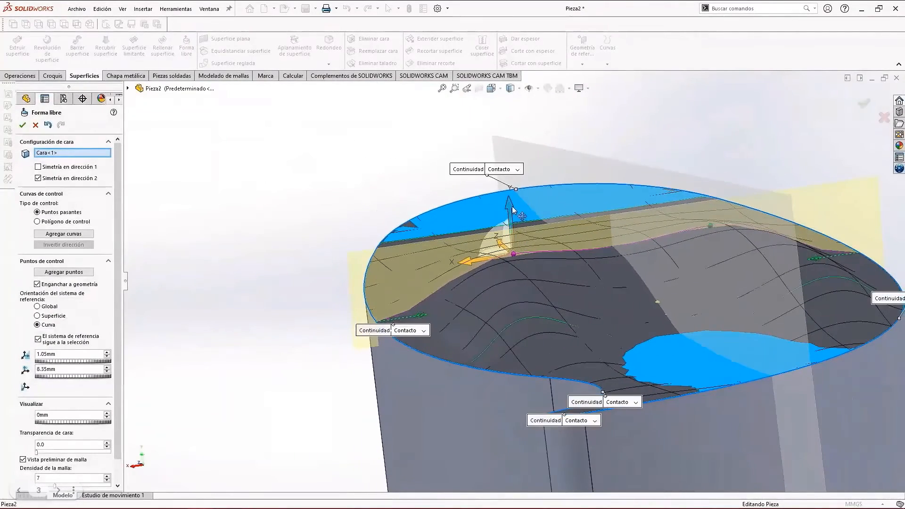
pyautogui.moveTo(509, 203); pyautogui.dragTo(511, 192)
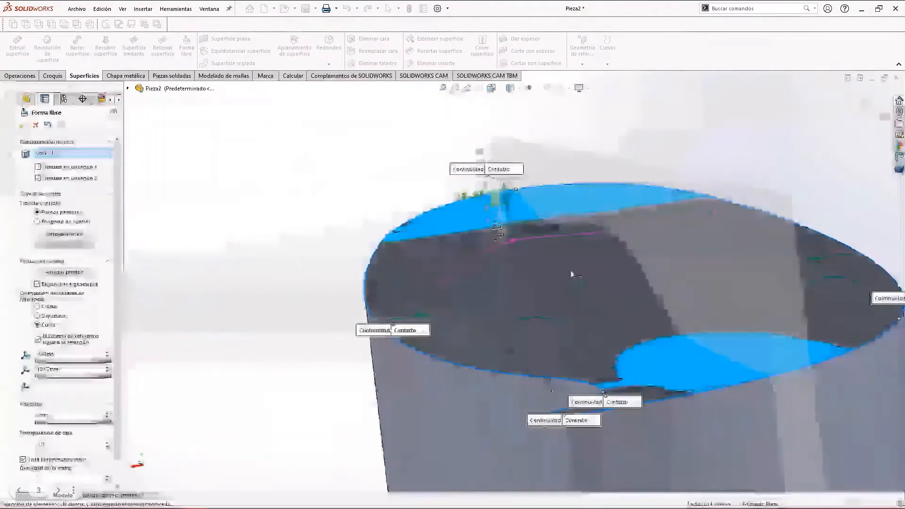
# Step: On the control curve farthest from the notch, place the rim point at about 0.29 mm and 0.01 mm and raise its neighbour to about 5.23 mm
pyautogui.moveTo(610, 267); pyautogui.dragTo(580, 313, button='middle')
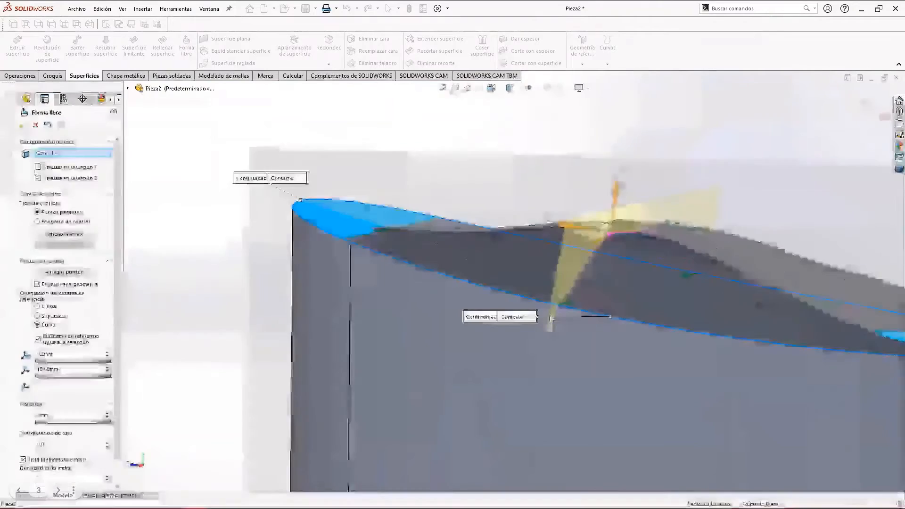
pyautogui.click(375, 230)
pyautogui.moveTo(441, 267); pyautogui.dragTo(430, 292, button='middle')
pyautogui.click(386, 210)
pyautogui.moveTo(386, 210); pyautogui.dragTo(387, 201)
pyautogui.moveTo(387, 205); pyautogui.dragTo(398, 228, button='middle')
pyautogui.moveTo(396, 228)
pyautogui.mouseDown()
pyautogui.moveTo(372, 226)
pyautogui.moveTo(416, 221)
pyautogui.moveTo(395, 225)
pyautogui.mouseUp()
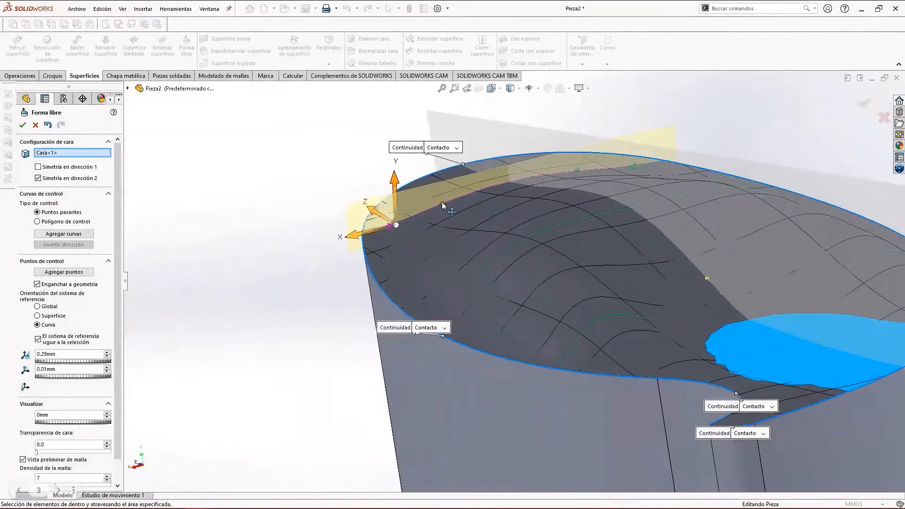
pyautogui.moveTo(442, 205); pyautogui.dragTo(442, 186)
pyautogui.scroll(3, 598, 323)
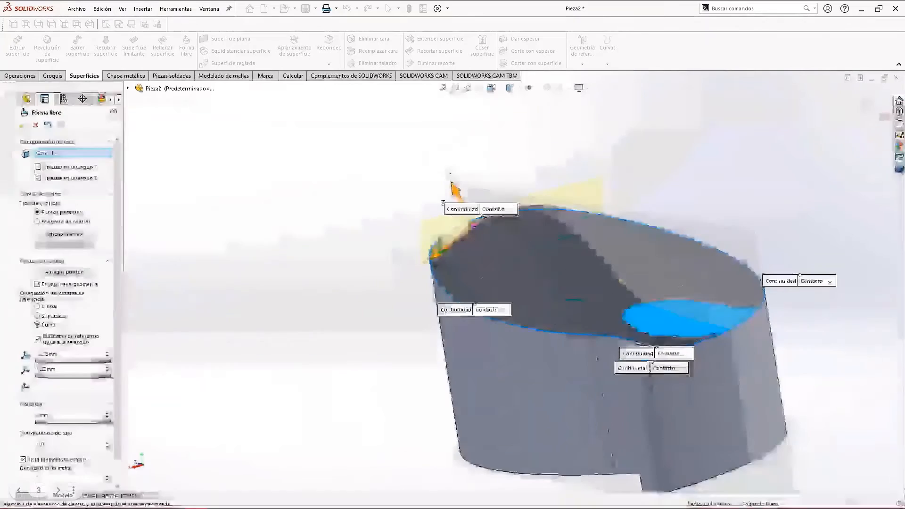
pyautogui.scroll(-4, 584, 301)
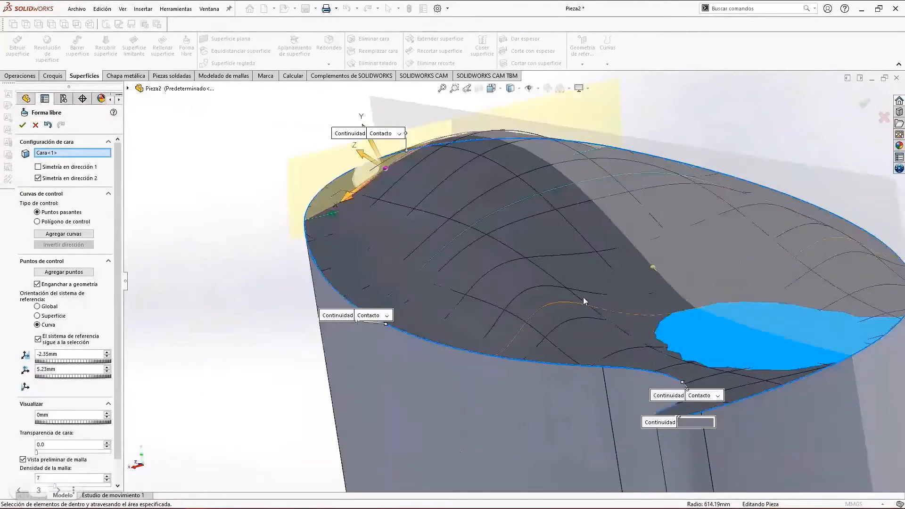
# Step: Raise the innermost control point of the curve nearest the notch to about 6.5 mm, with an X offset of about -2.78 mm
pyautogui.click(550, 301)
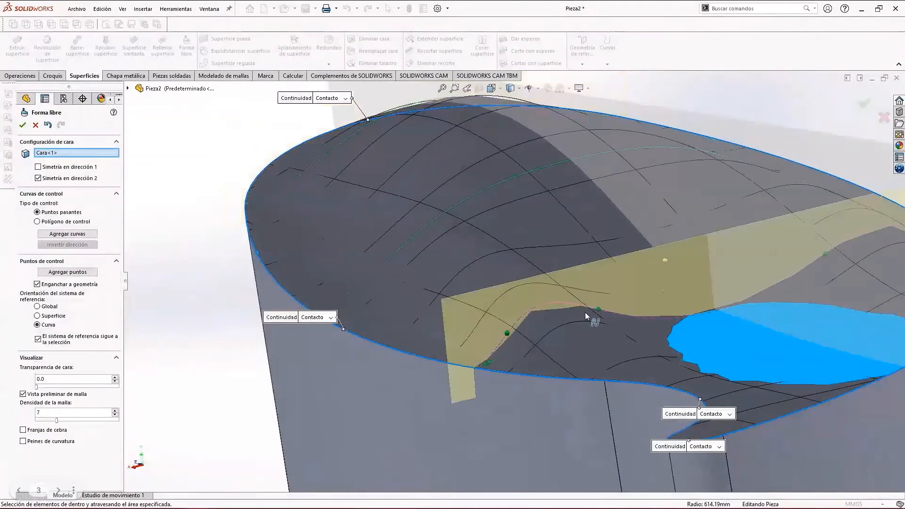
pyautogui.click(618, 311)
pyautogui.moveTo(624, 314); pyautogui.dragTo(627, 314)
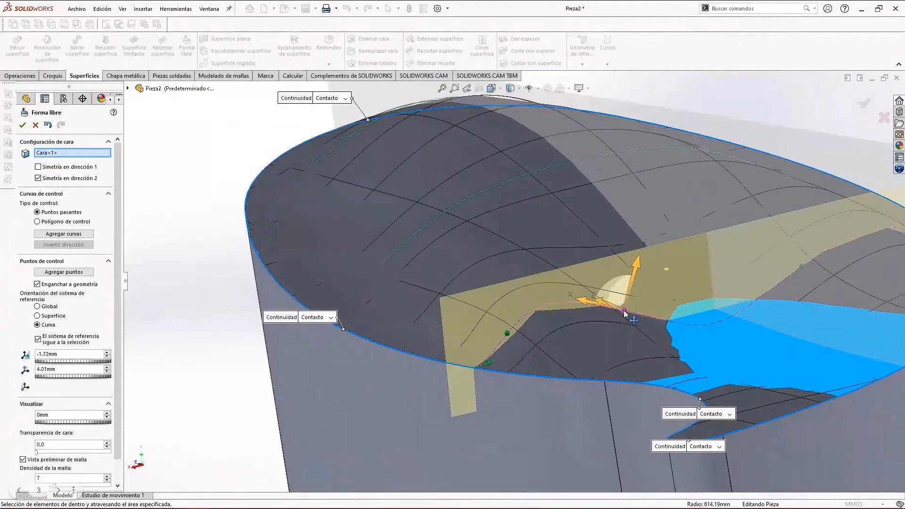
pyautogui.moveTo(637, 263); pyautogui.dragTo(636, 239)
# Step: Set the continuity of the boundary edge at the low end of the freeform face to Tangente
pyautogui.moveTo(730, 356); pyautogui.dragTo(735, 295, button='middle')
pyautogui.scroll(5, 747, 366)
pyautogui.scroll(-5, 758, 266)
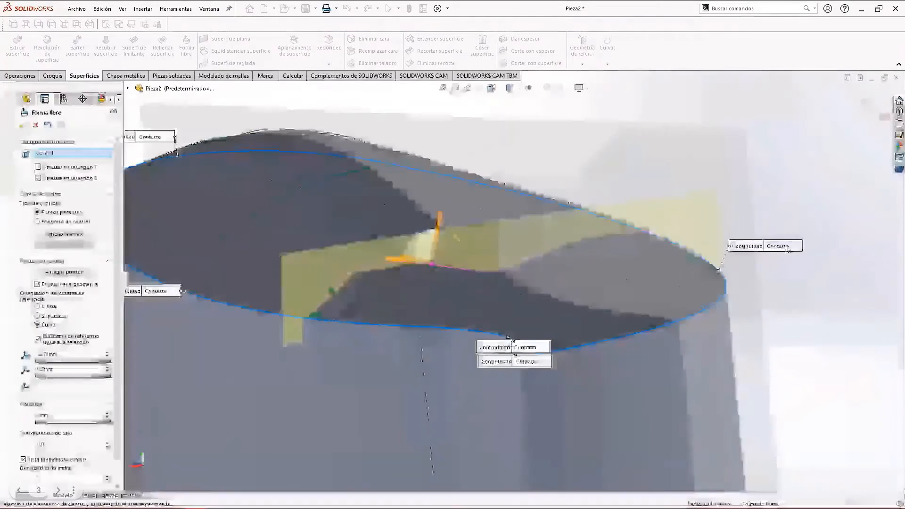
pyautogui.click(795, 246)
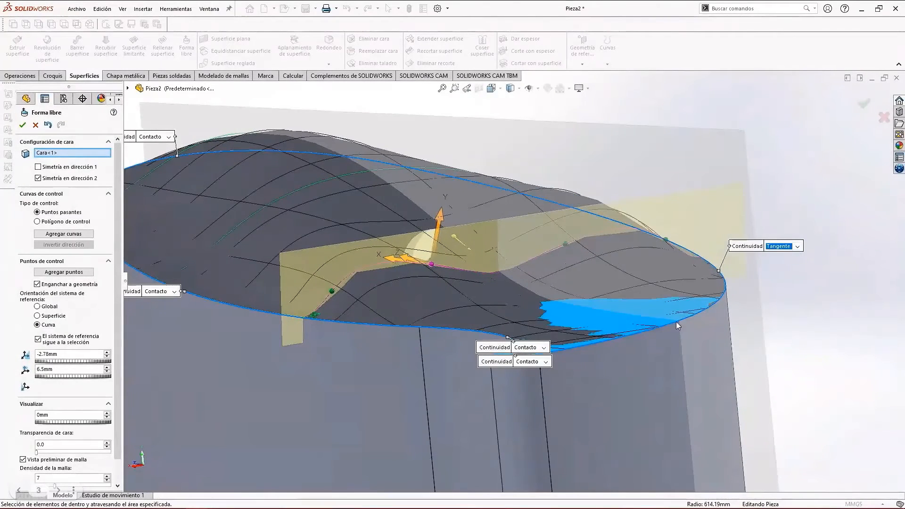
pyautogui.moveTo(676, 321); pyautogui.dragTo(665, 307, button='middle')
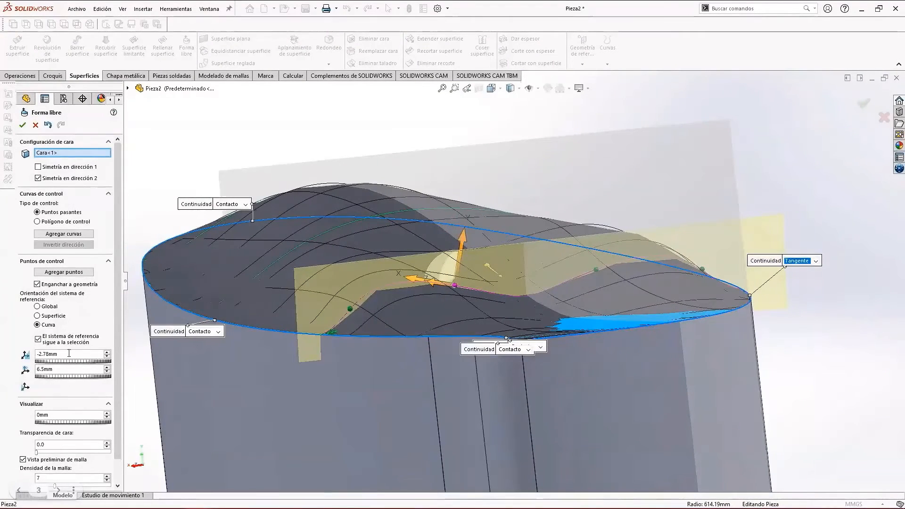
pyautogui.scroll(-2, 70, 363)
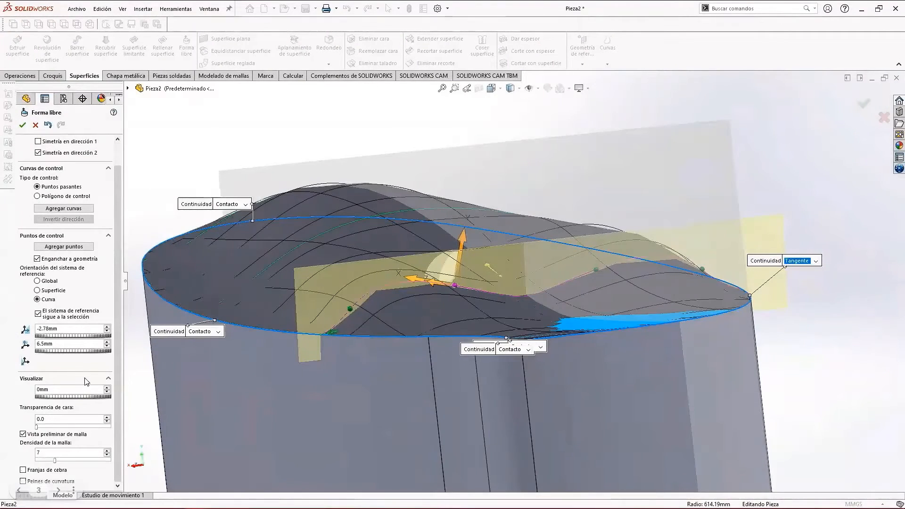
pyautogui.scroll(2, 87, 376)
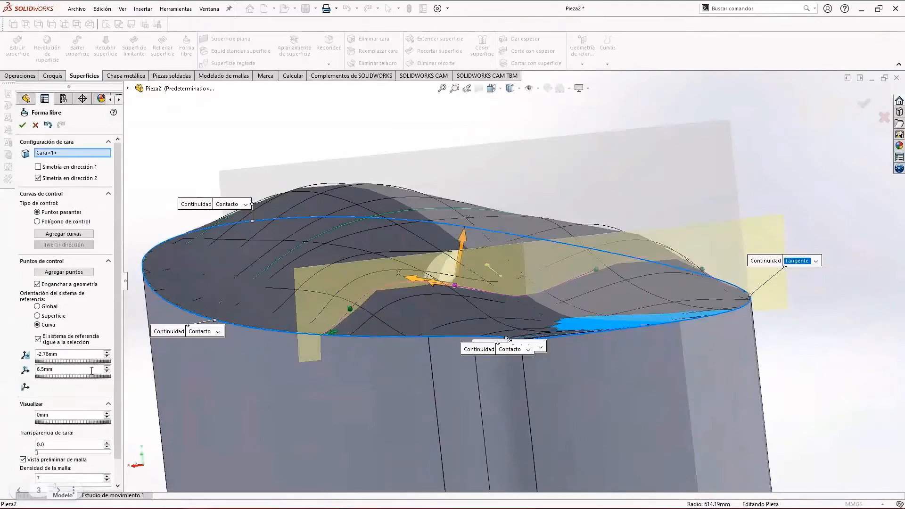
pyautogui.click(41, 353)
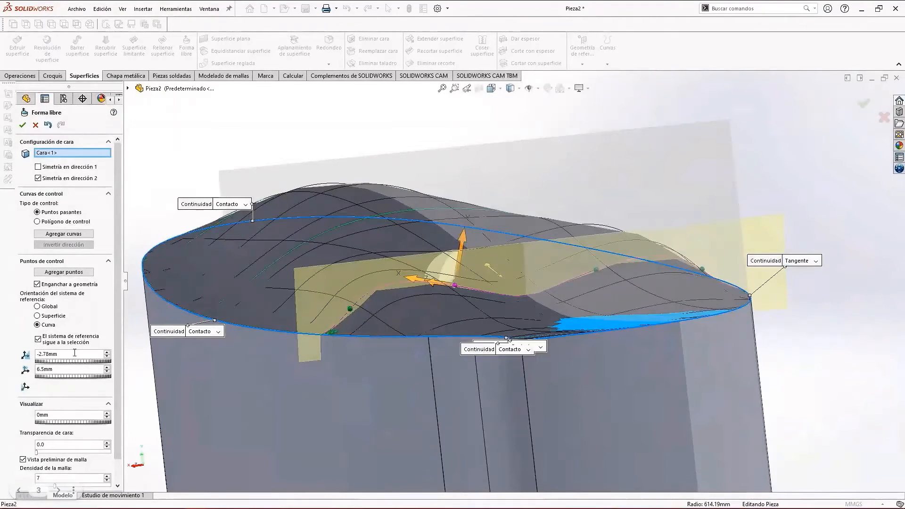
pyautogui.press('BackSpace')
# Step: Deselect the control curve and accept the Freeform feature on the top face
pyautogui.click(818, 382)
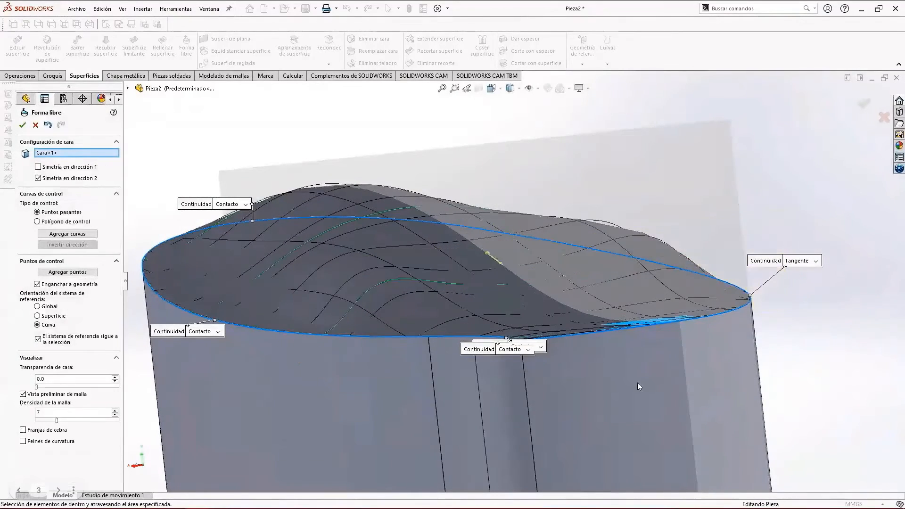
pyautogui.moveTo(668, 375); pyautogui.dragTo(218, 182, button='middle')
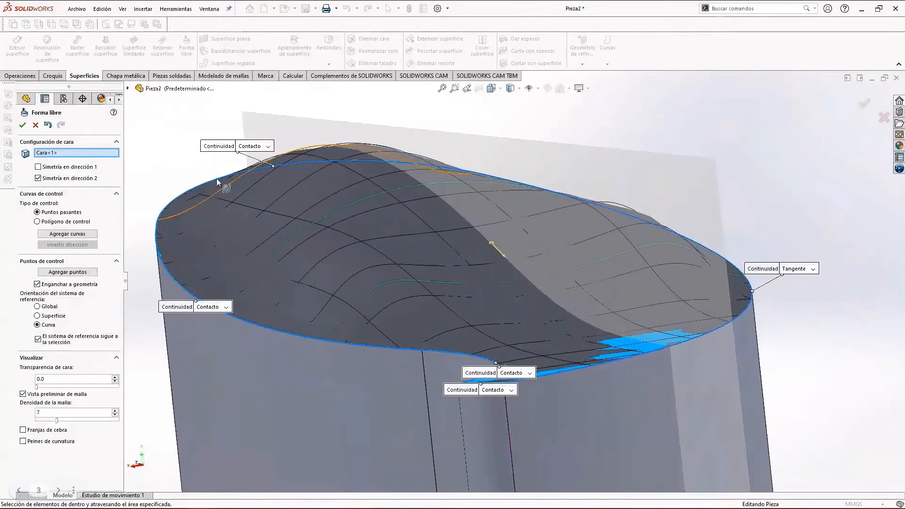
pyautogui.click(22, 125)
pyautogui.moveTo(717, 354); pyautogui.dragTo(473, 275, button='middle')
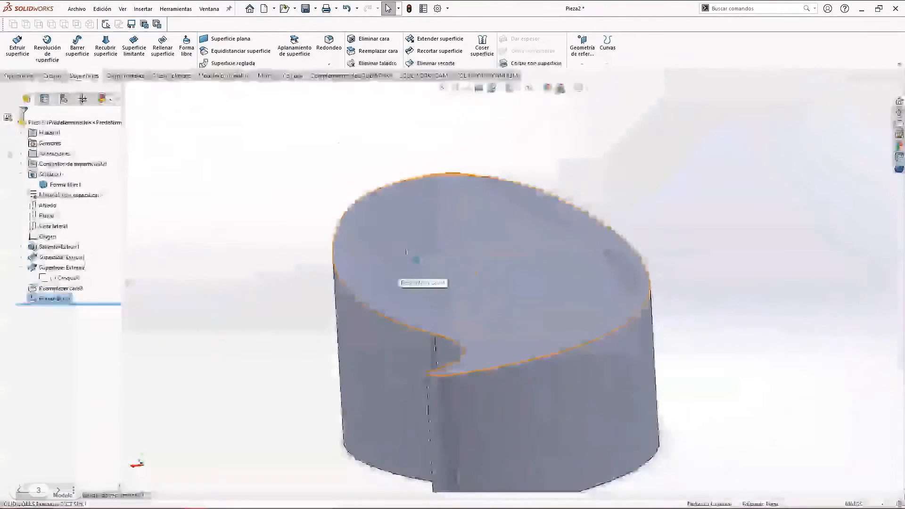
pyautogui.moveTo(373, 192); pyautogui.dragTo(530, 289, button='middle')
pyautogui.moveTo(556, 274); pyautogui.dragTo(529, 310)
pyautogui.press('Escape')
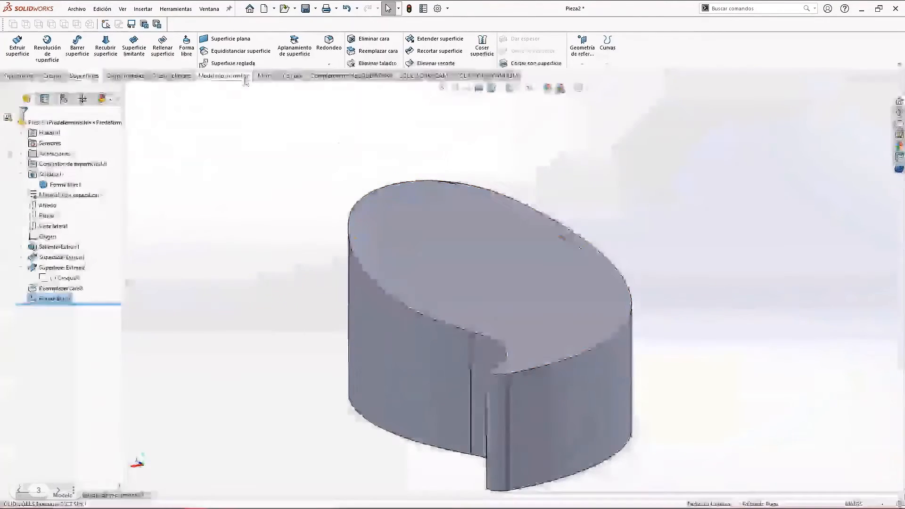
# Step: Display the curvature analysis on the solid, examine the curvature across the deformed top face, and turn the display off
pyautogui.click(286, 75)
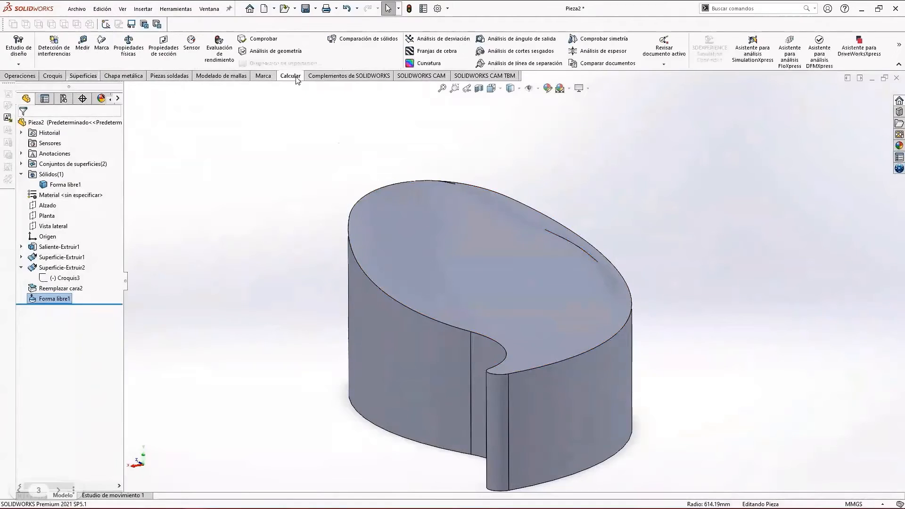
pyautogui.click(428, 63)
pyautogui.scroll(-3, 537, 298)
pyautogui.moveTo(537, 298); pyautogui.dragTo(555, 298, button='middle')
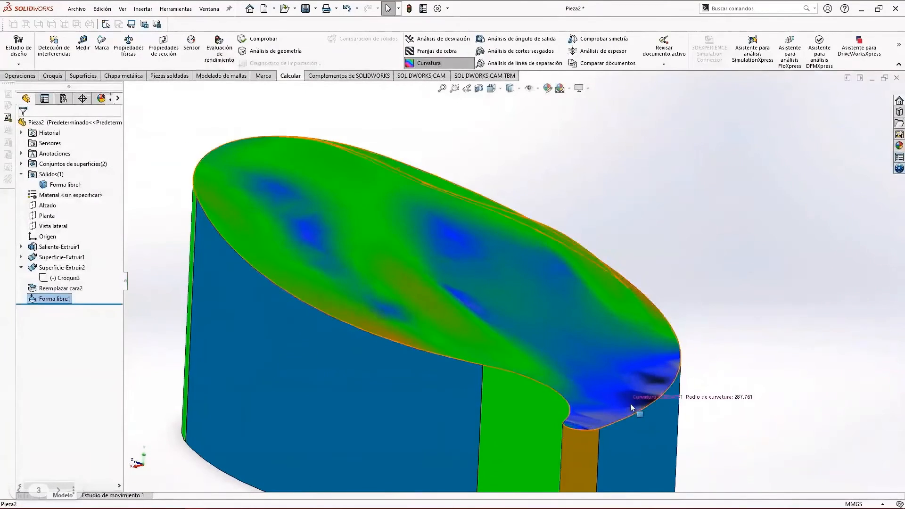
pyautogui.scroll(-3, 634, 407)
pyautogui.moveTo(632, 410); pyautogui.dragTo(474, 284, button='middle')
pyautogui.scroll(3, 429, 281)
pyautogui.scroll(-2, 468, 288)
pyautogui.scroll(2, 447, 113)
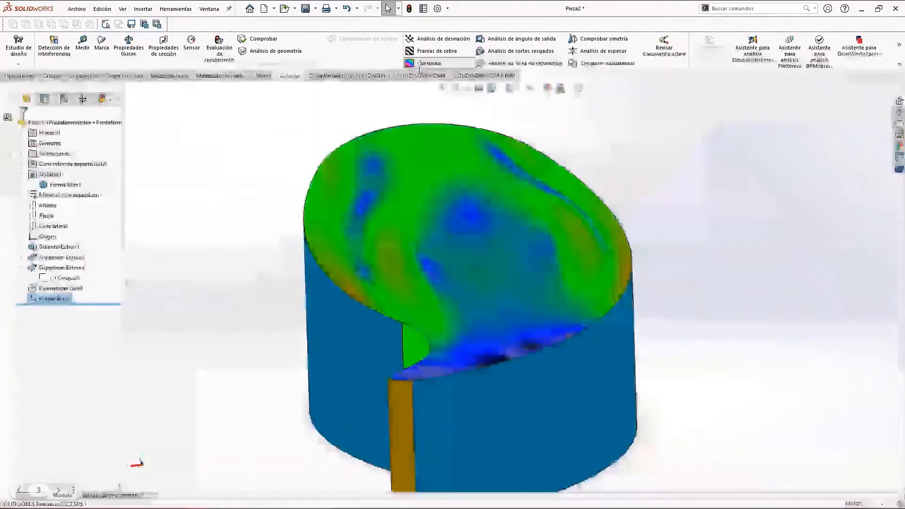
pyautogui.click(428, 63)
pyautogui.moveTo(468, 250); pyautogui.dragTo(484, 261, button='middle')
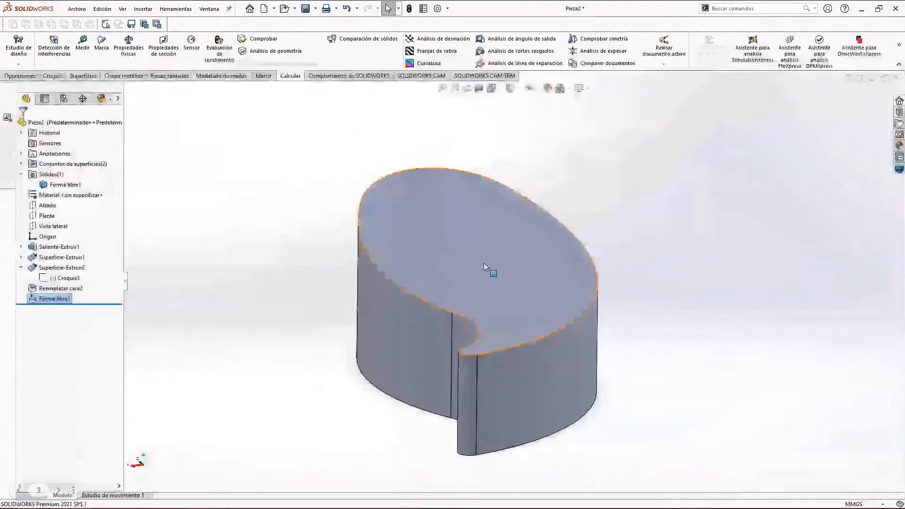
pyautogui.click(20, 76)
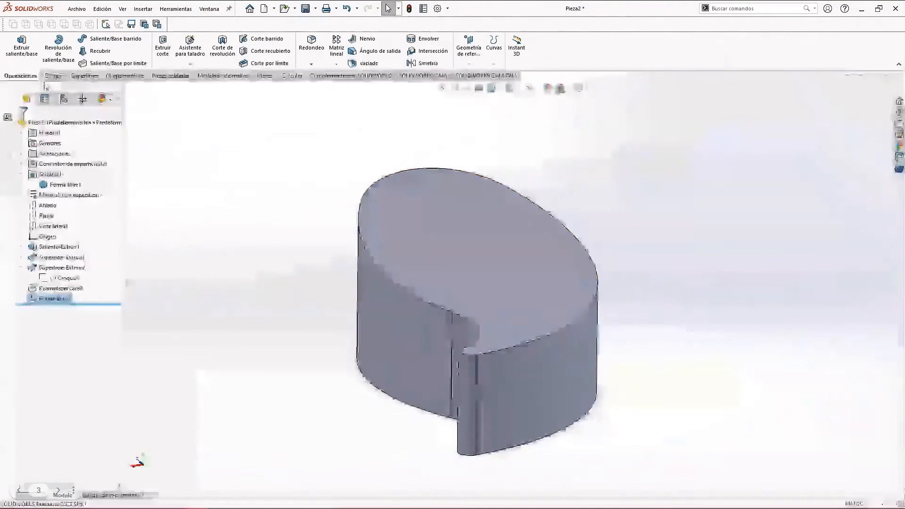
pyautogui.click(92, 77)
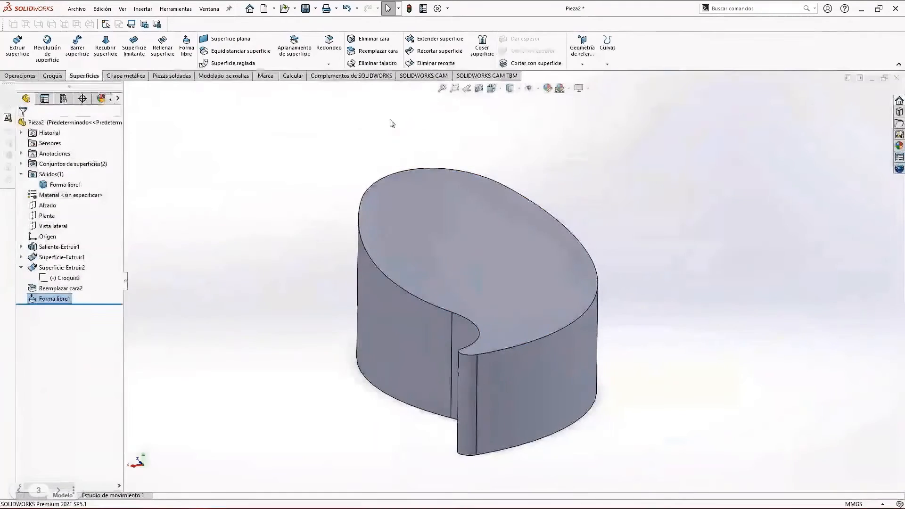
pyautogui.click(447, 230)
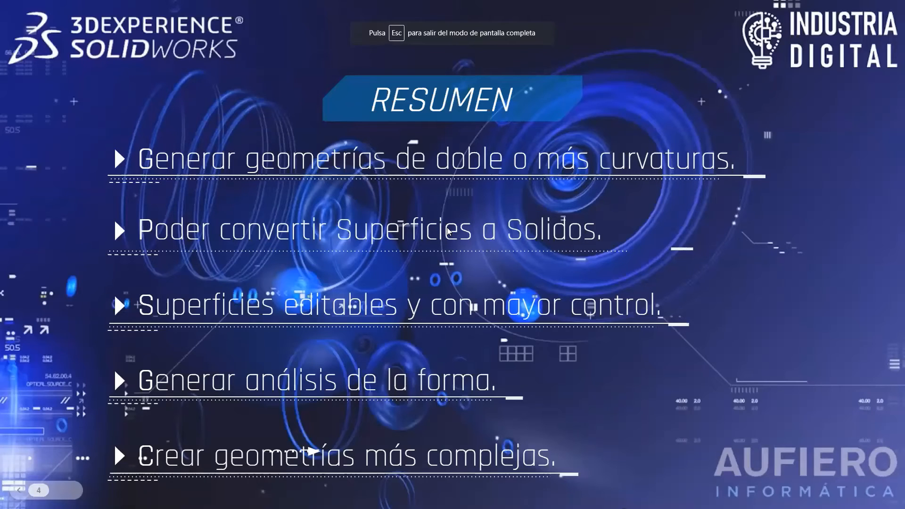